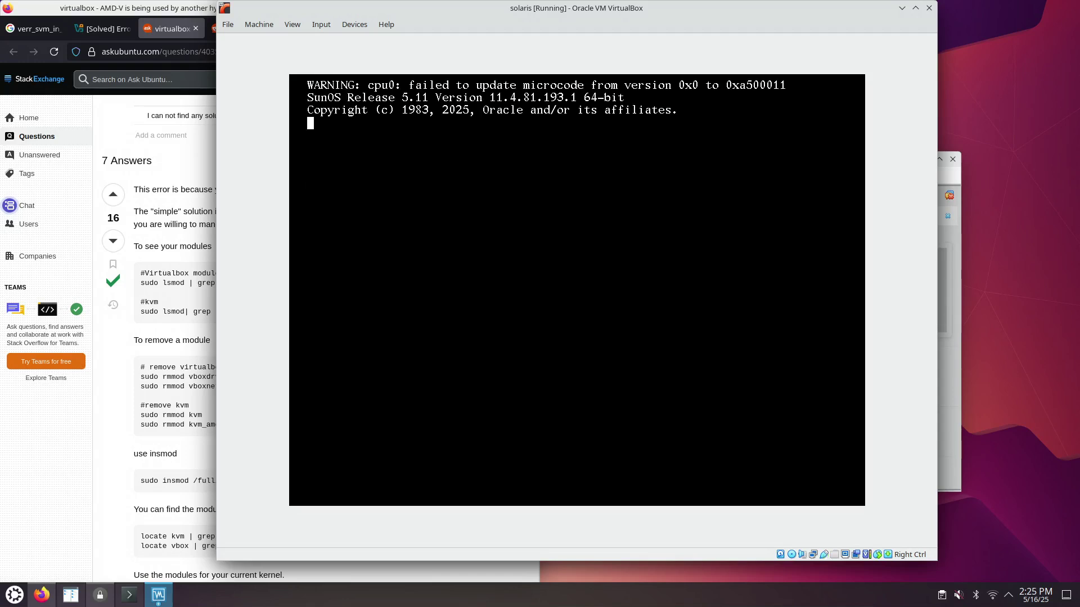
- Eject the installation disc from the virtual optical drive, cancelling the forced unmount
{"action": "left_click", "coordinate": [326, 22]}
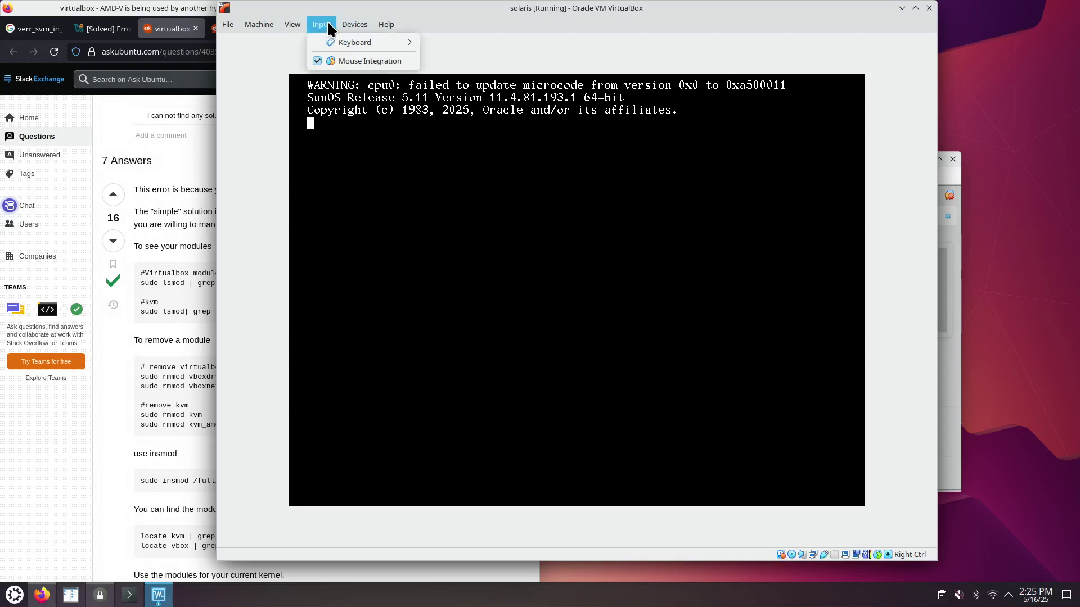
{"action": "mouse_move", "coordinate": [353, 23]}
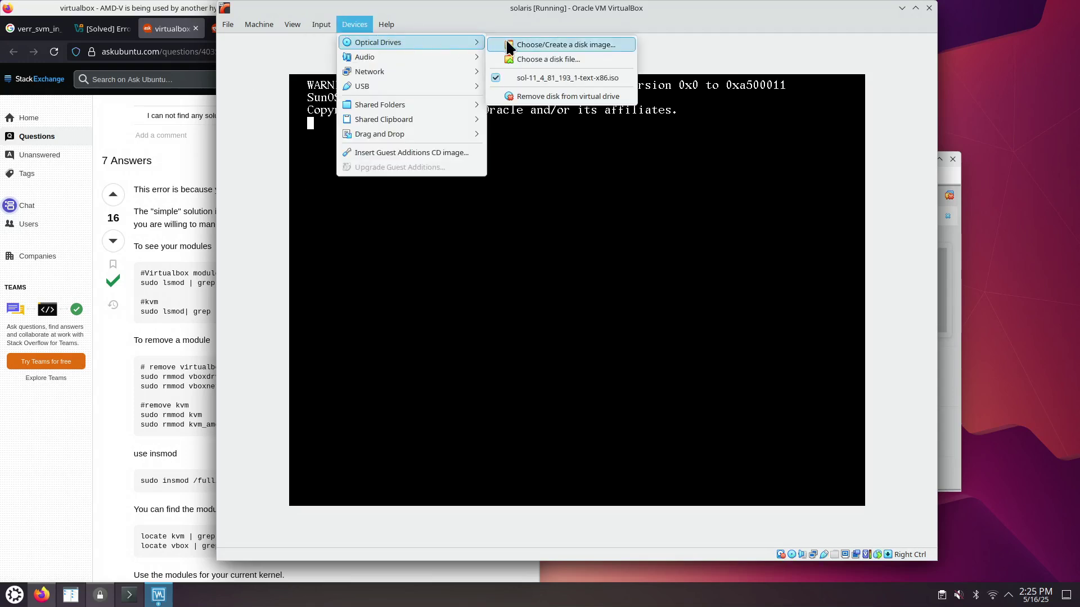
{"action": "left_click", "coordinate": [515, 96]}
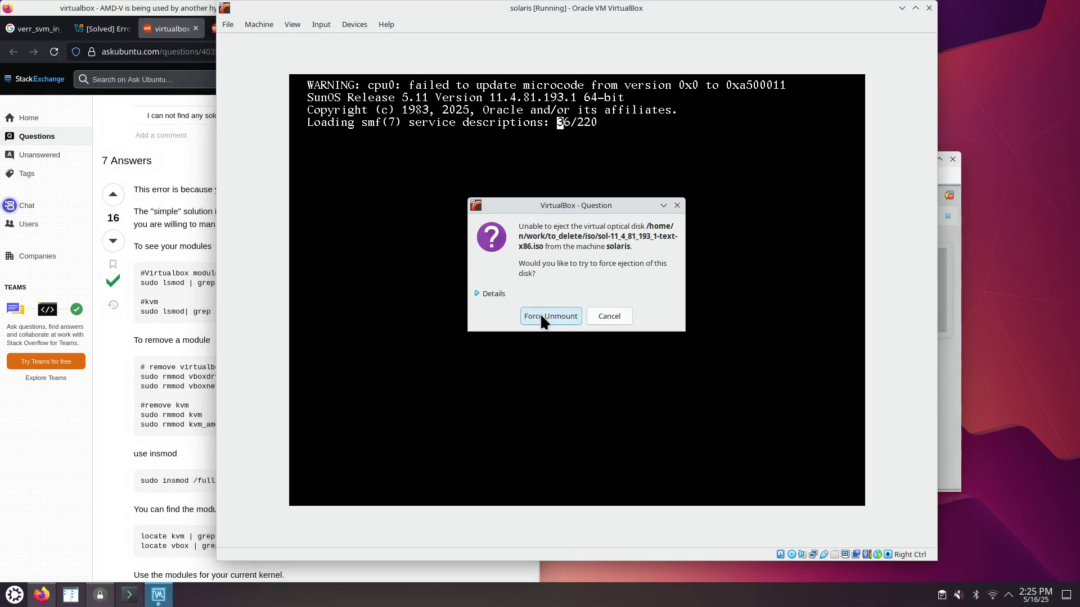
{"action": "left_click", "coordinate": [607, 319]}
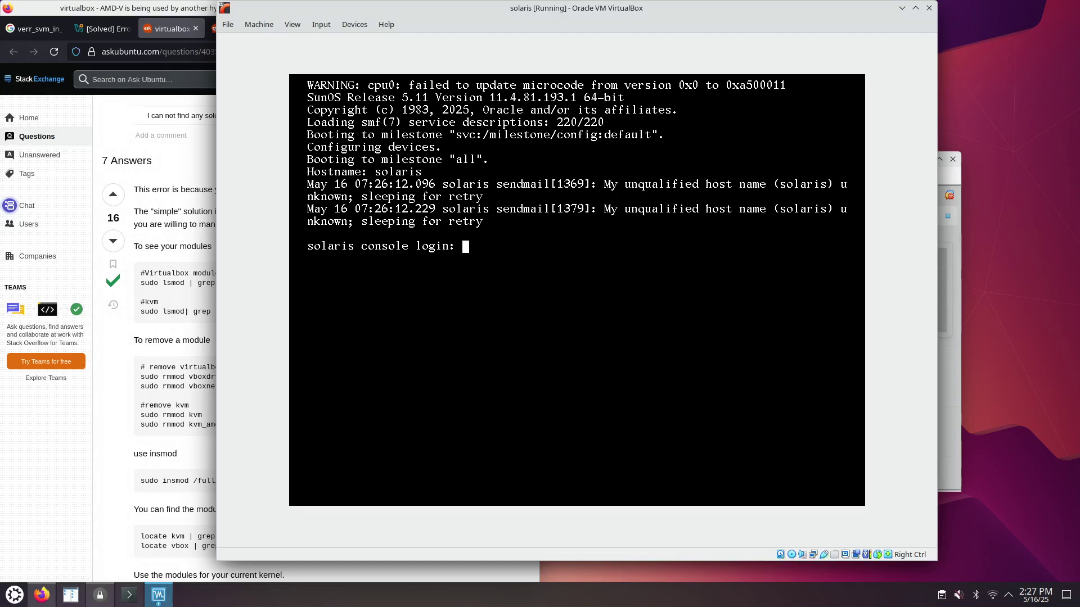
{"action": "left_click", "coordinate": [258, 25]}
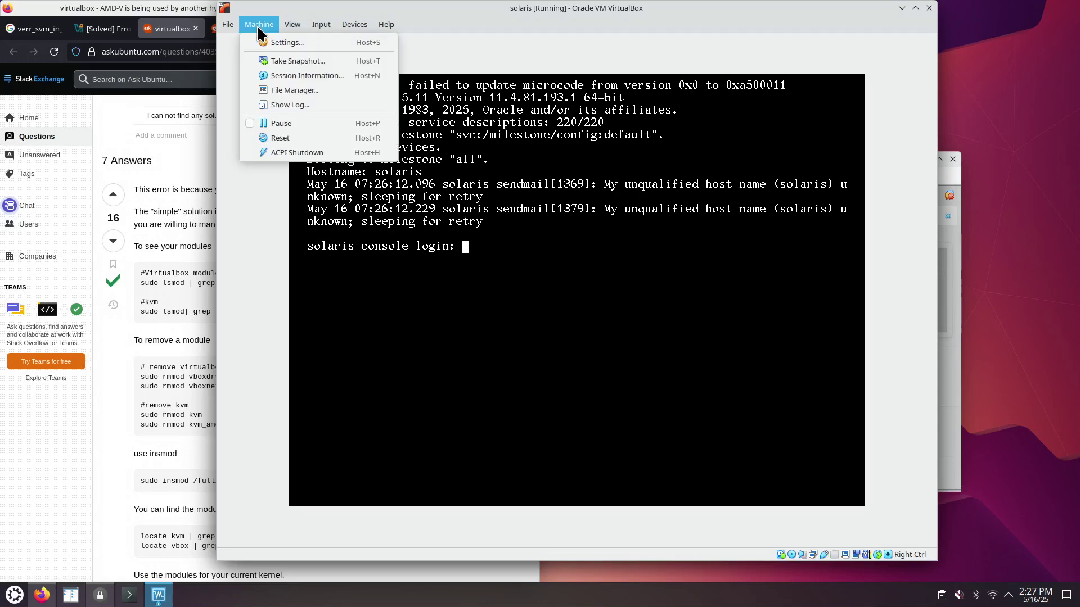
{"action": "left_click", "coordinate": [315, 152]}
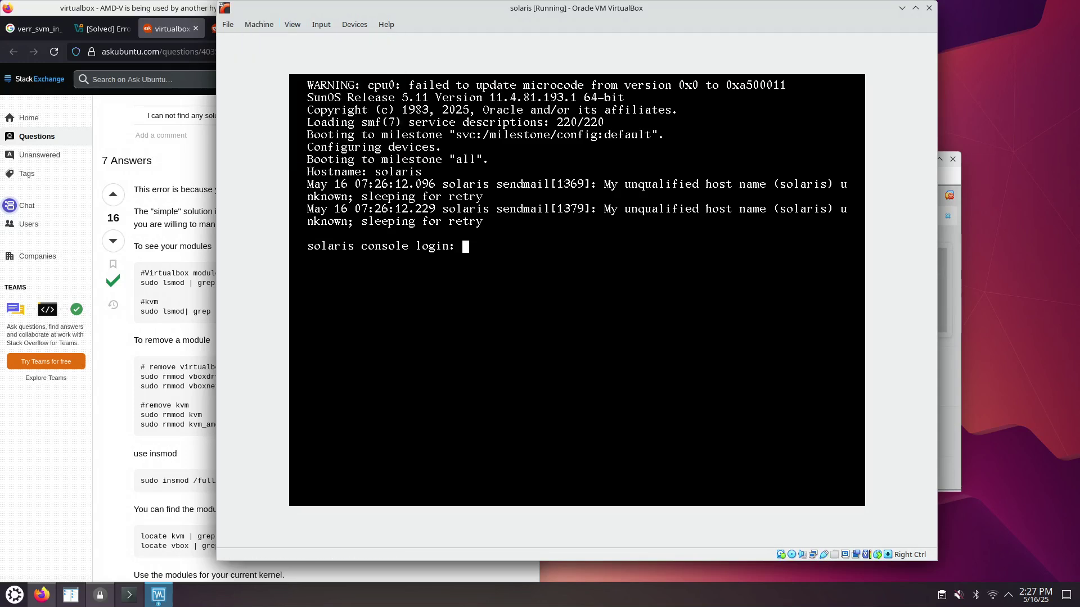
{"action": "left_click", "coordinate": [251, 25]}
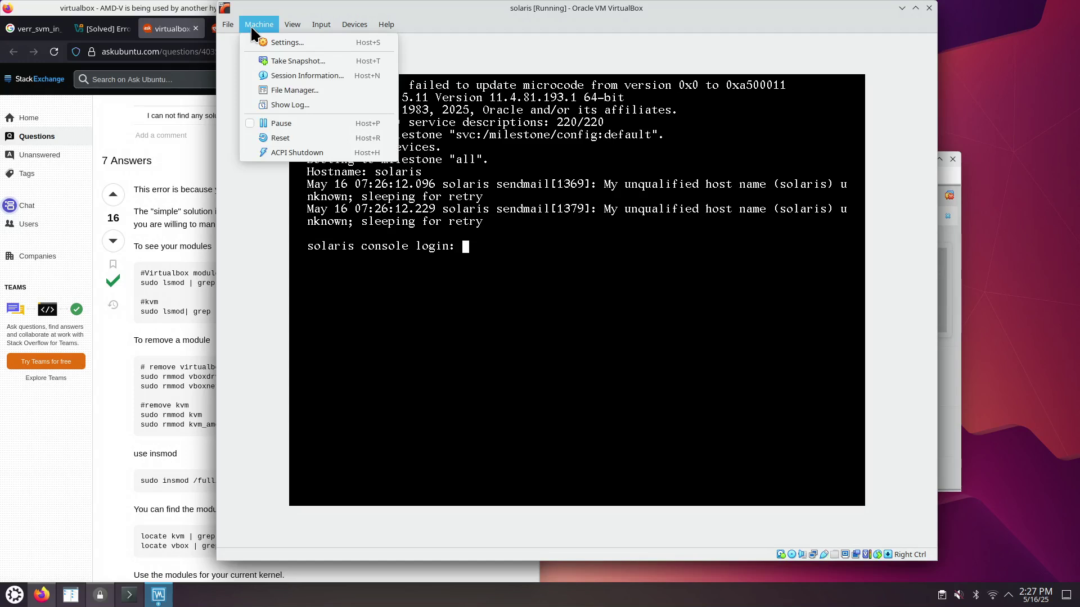
{"action": "left_click", "coordinate": [298, 152]}
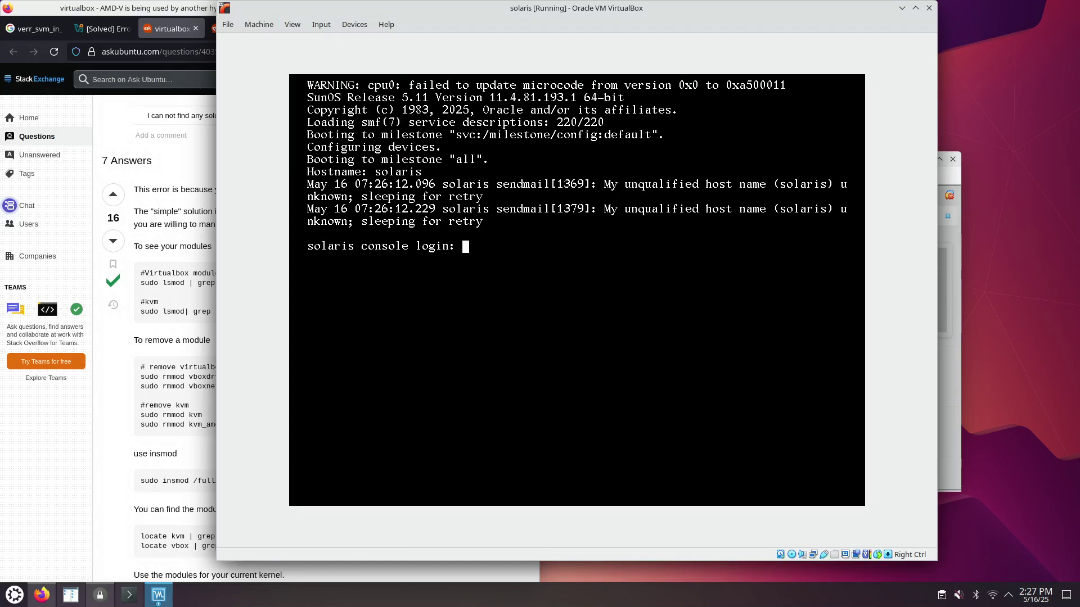
{"action": "left_click", "coordinate": [259, 26]}
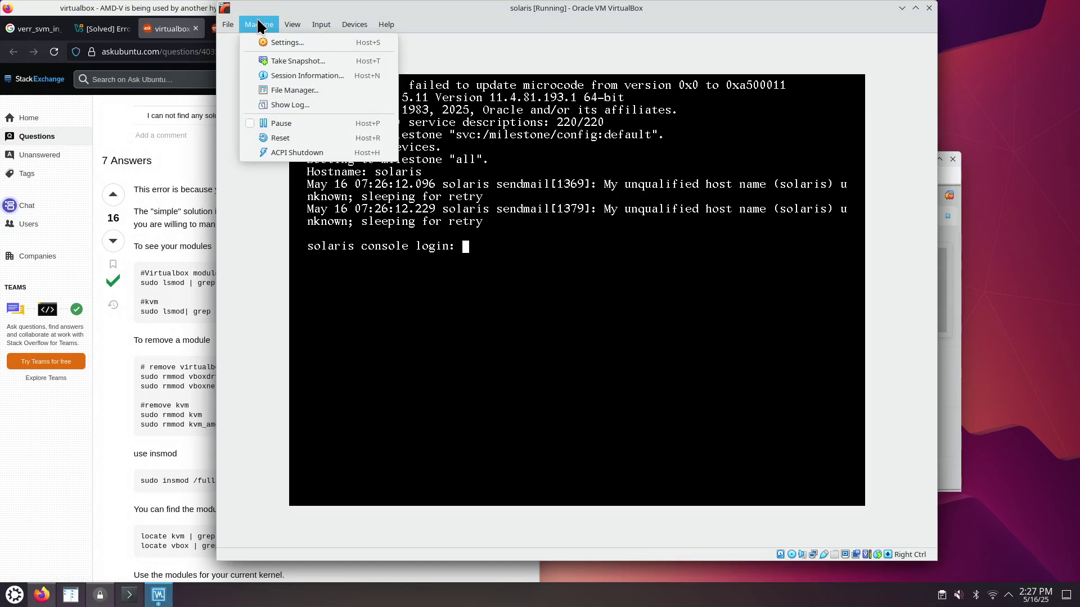
{"action": "left_click", "coordinate": [470, 15]}
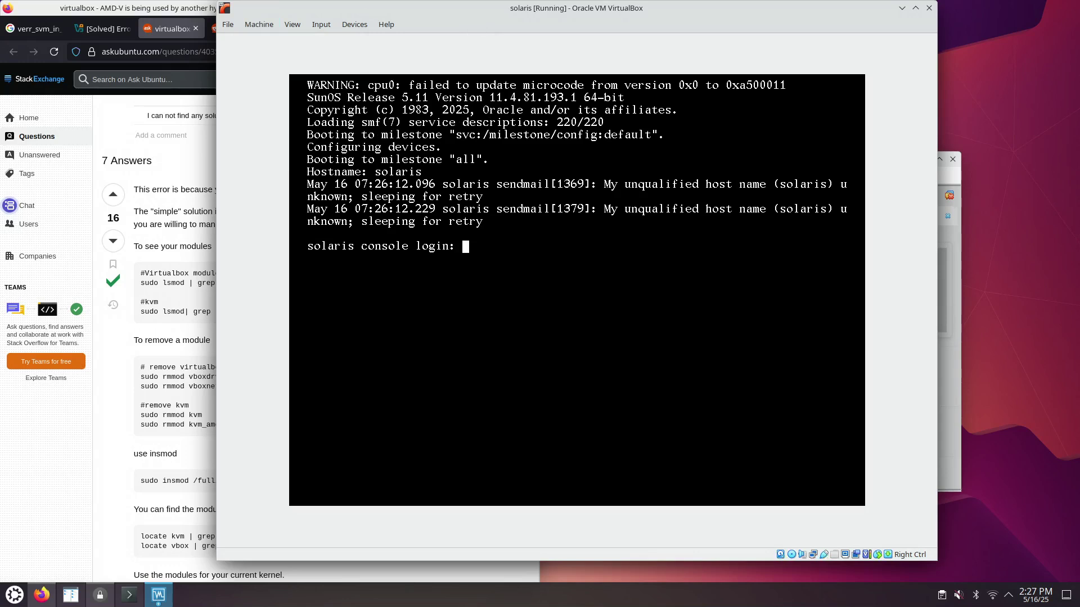
- Attempt a root login, then log in as administrator with its password
{"action": "type", "text": "root"}
{"action": "key", "text": "Return"}
{"action": "key", "text": "Return"}
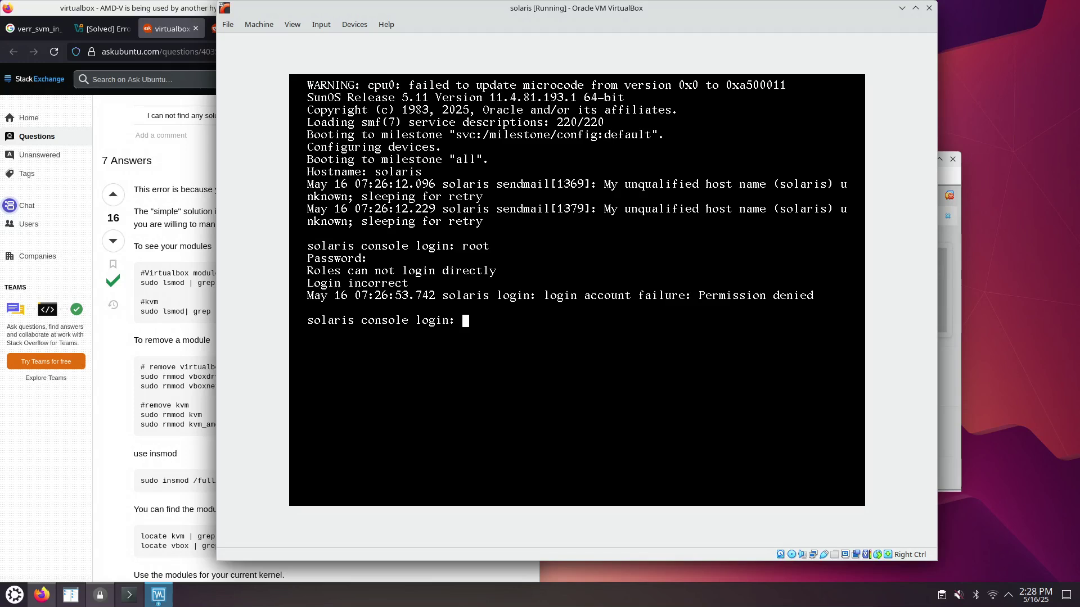
{"action": "type", "text": "administrator"}
{"action": "key", "text": "Return"}
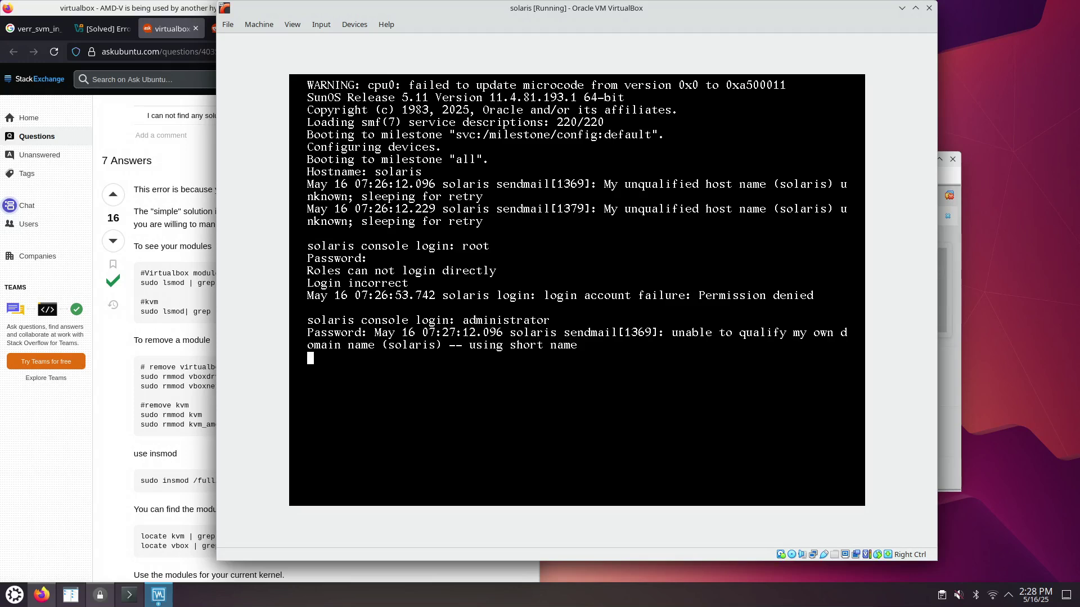
{"action": "key", "text": "Return"}
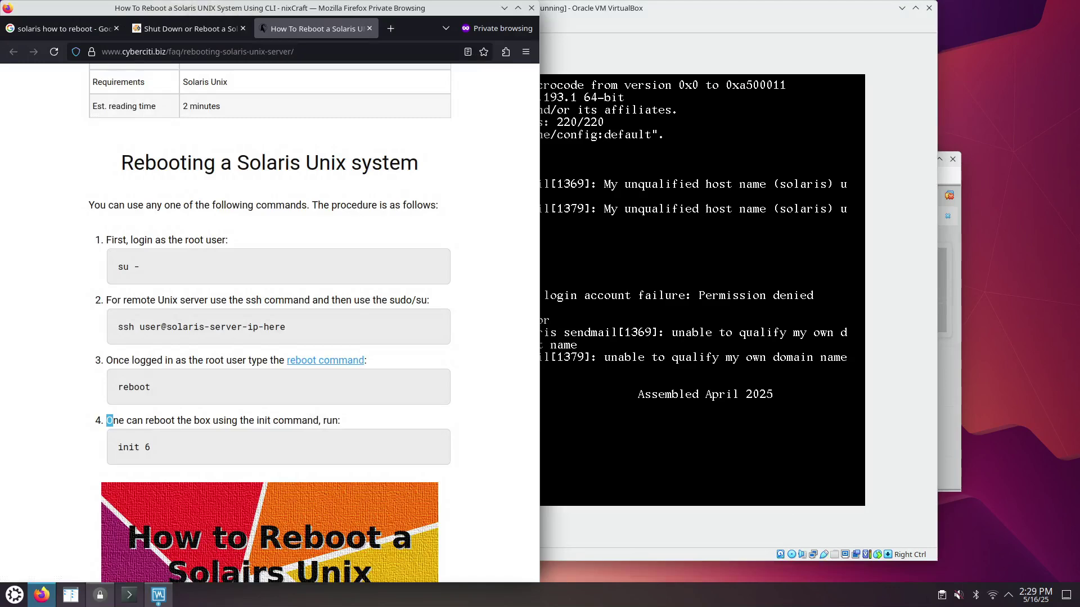
- Get a root shell, trying su - and sudo before succeeding with sudo su
{"action": "key", "text": "alt+Tab"}
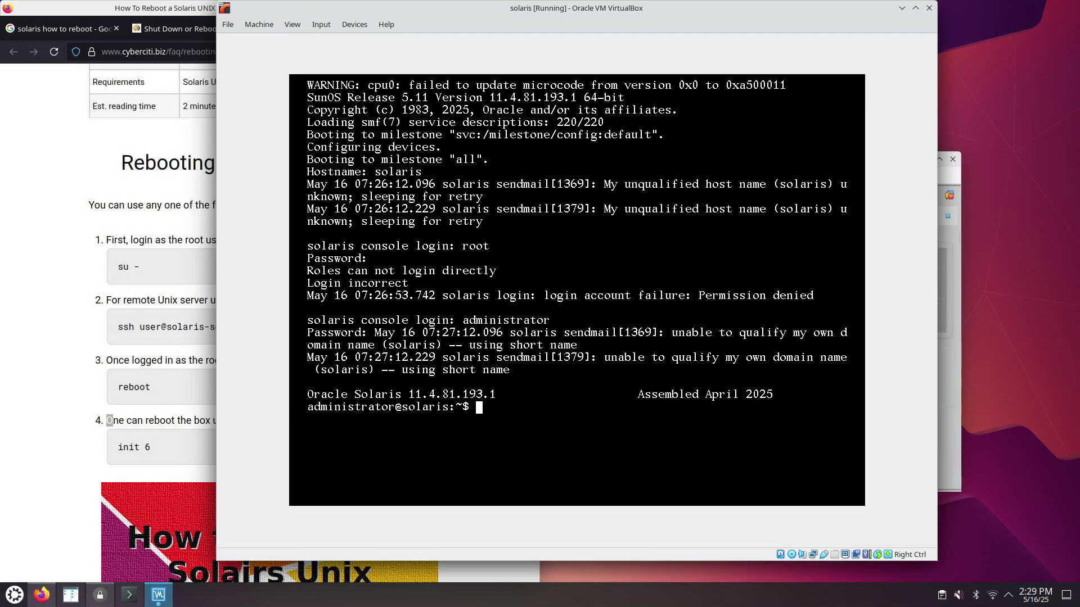
{"action": "type", "text": "su -"}
{"action": "key", "text": "Return"}
{"action": "key", "text": "Return"}
{"action": "key", "text": "ctrl+d"}
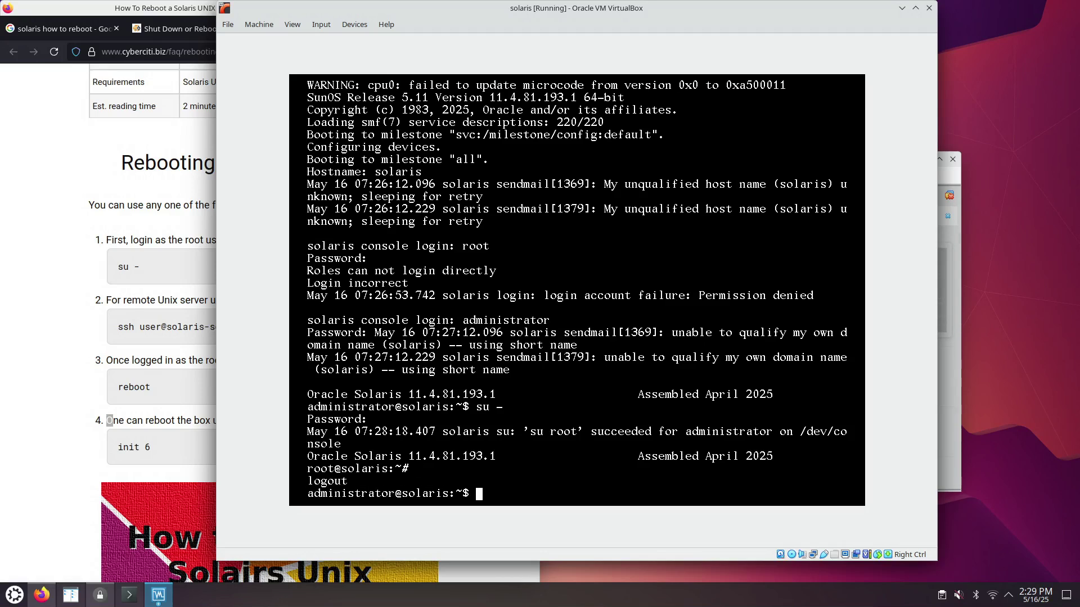
{"action": "type", "text": "sudo"}
{"action": "key", "text": "Return"}
{"action": "type", "text": "sudo su"}
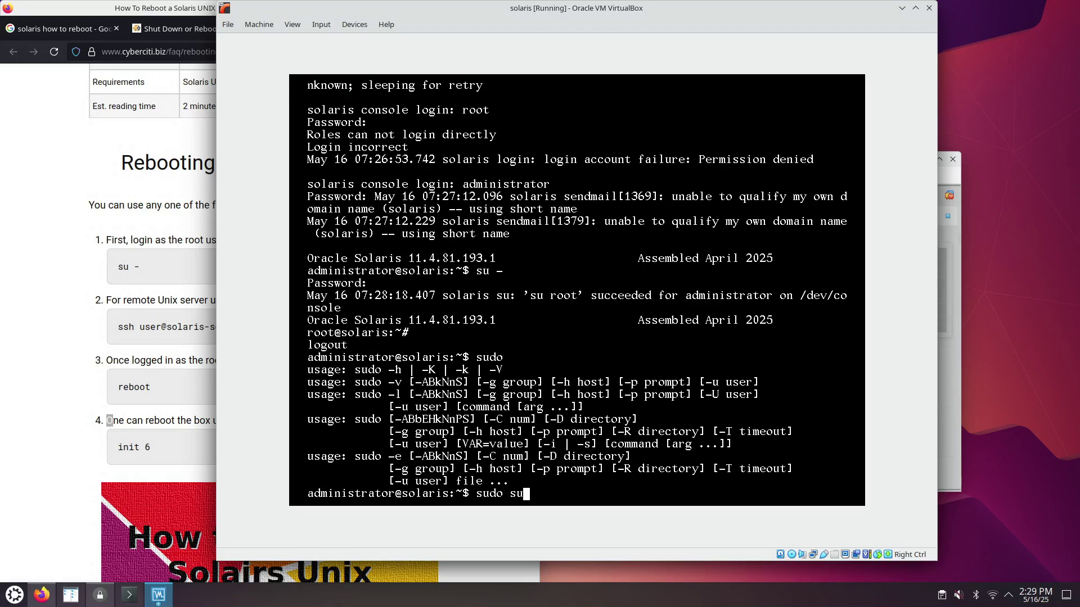
{"action": "key", "text": "Return"}
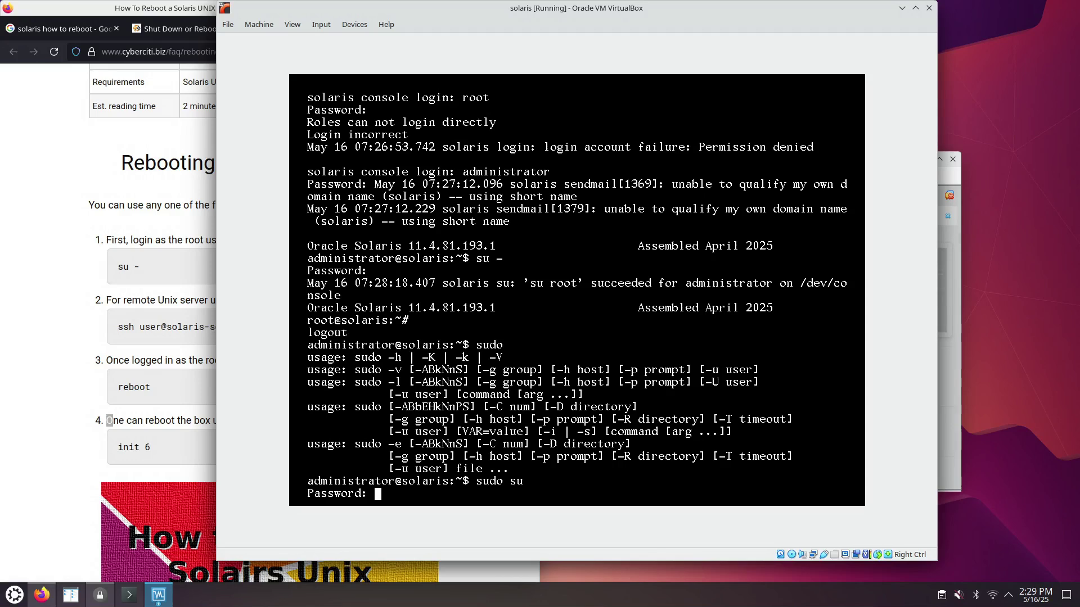
{"action": "key", "text": "Return"}
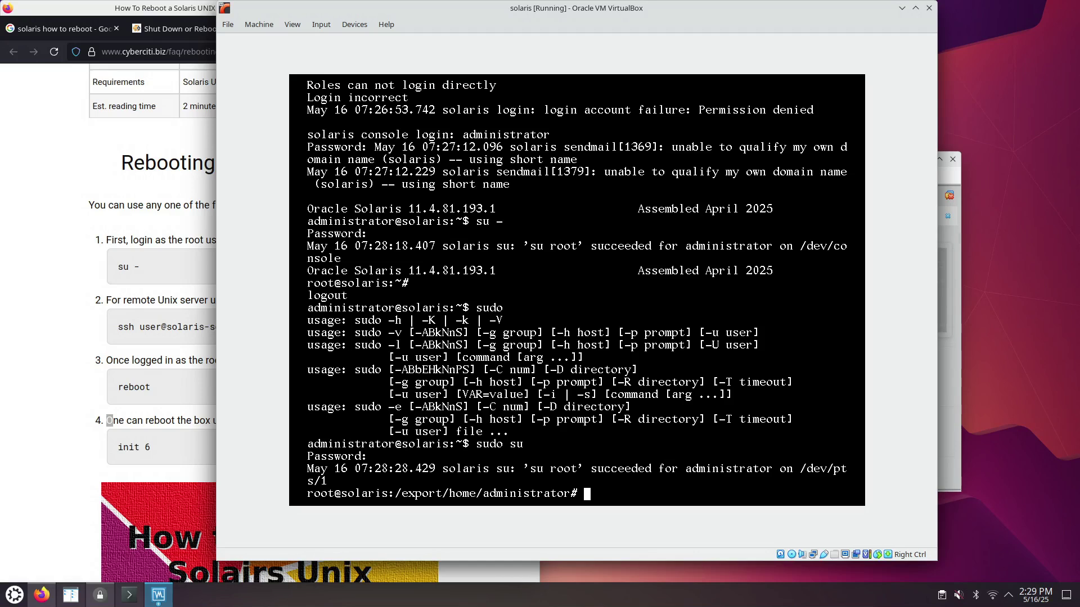
- Check reboot --help and the reboot man page, then run reboot as root
{"action": "type", "text": "reboot --help"}
{"action": "key", "text": "Return"}
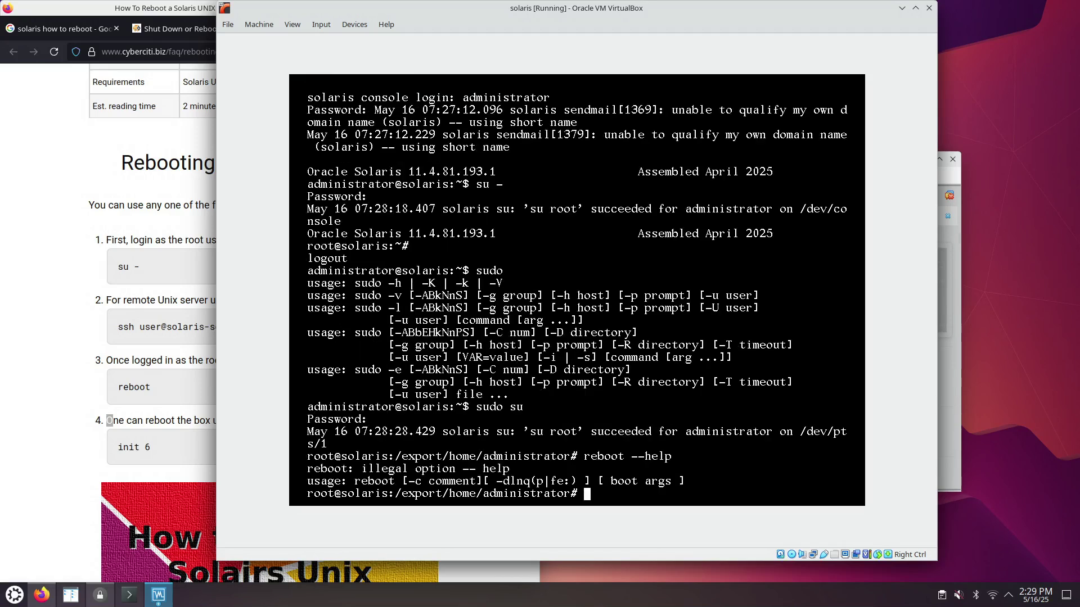
{"action": "key", "text": "Up"}
{"action": "key", "text": "BackSpace"}
{"action": "key", "text": "BackSpace"}
{"action": "key", "text": "BackSpace"}
{"action": "key", "text": "BackSpace"}
{"action": "key", "text": "BackSpace"}
{"action": "key", "text": "BackSpace"}
{"action": "key", "text": "BackSpace"}
{"action": "key", "text": "BackSpace"}
{"action": "key", "text": "BackSpace"}
{"action": "type", "text": "ot"}
{"action": "key", "text": "Home"}
{"action": "type", "text": "man"}
{"action": "key", "text": "Return"}
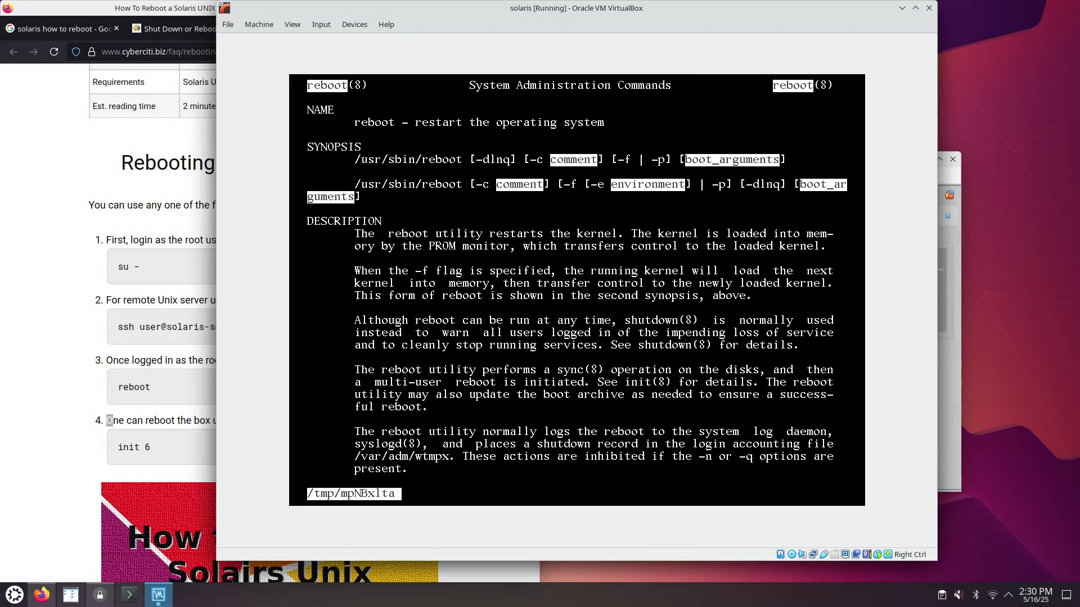
{"action": "key", "text": "space"}
{"action": "key", "text": "space"}
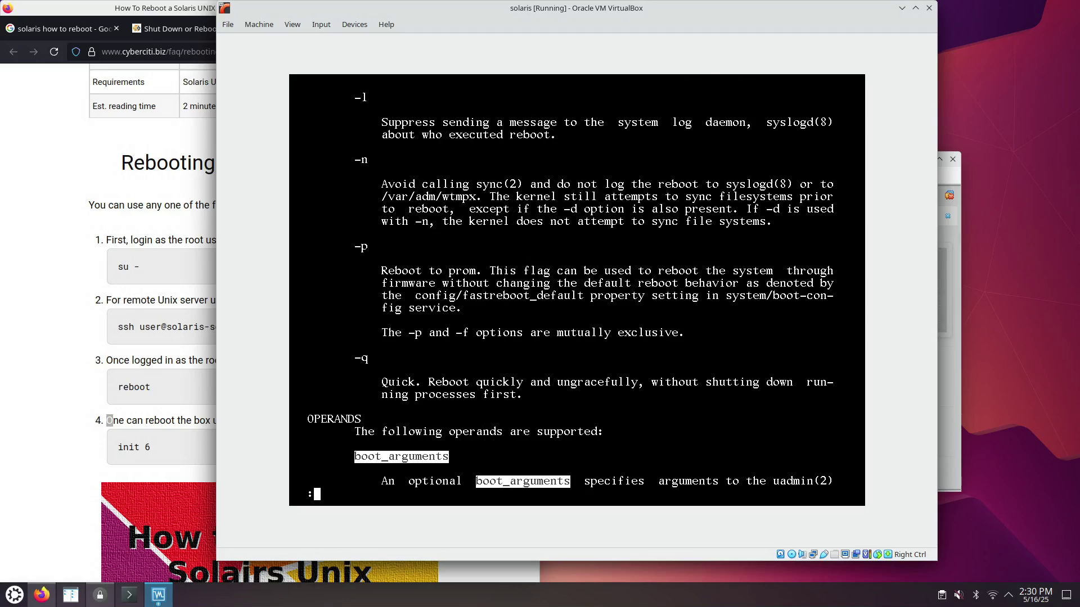
{"action": "type", "text": "qreboot"}
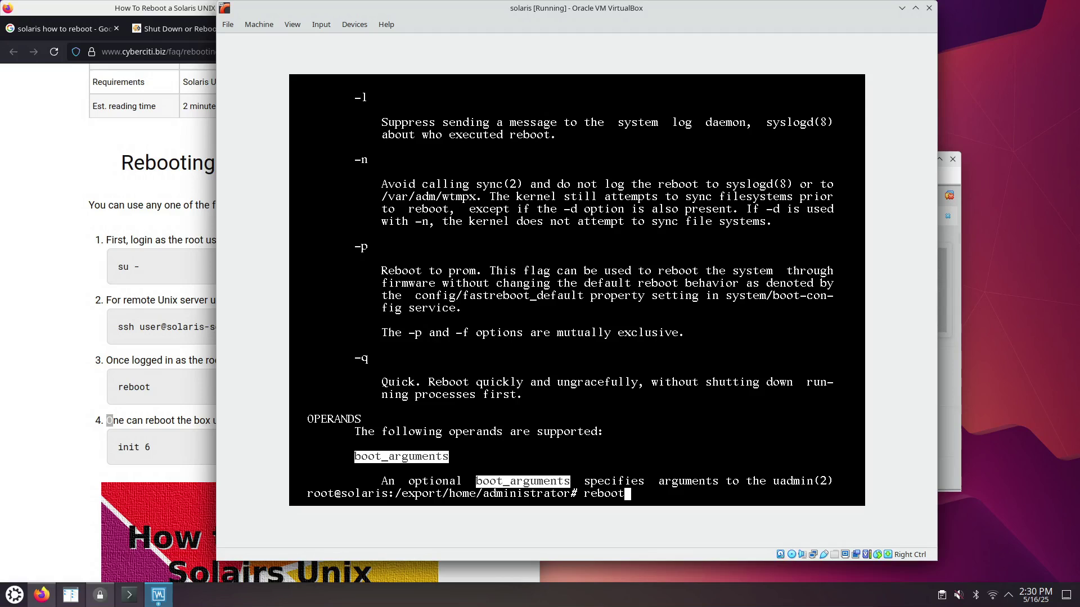
{"action": "key", "text": "Return"}
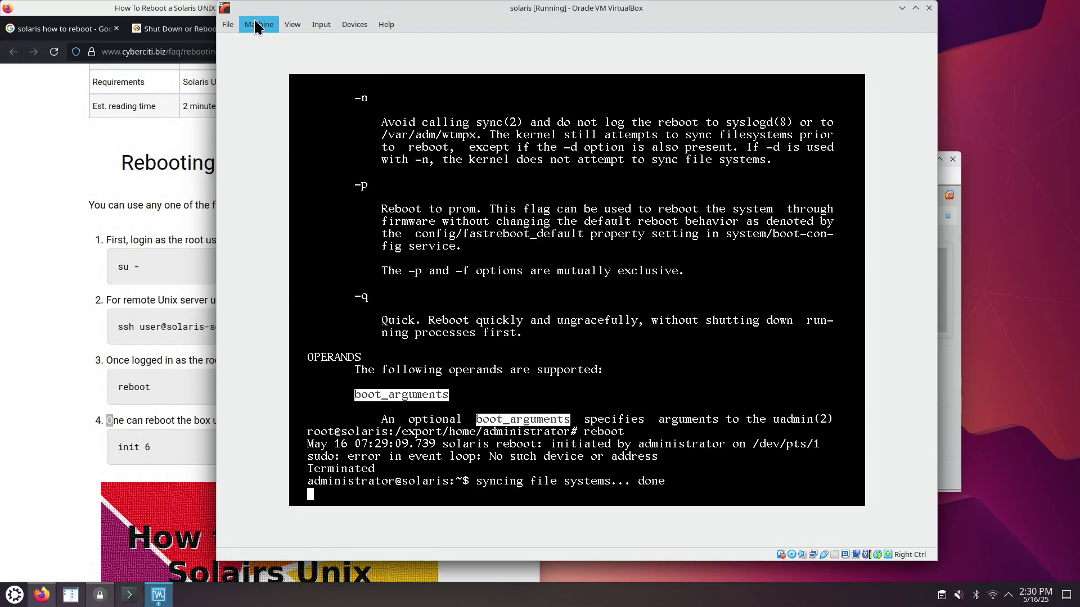
- Power off the solaris VM by closing its window
{"action": "left_click", "coordinate": [254, 26]}
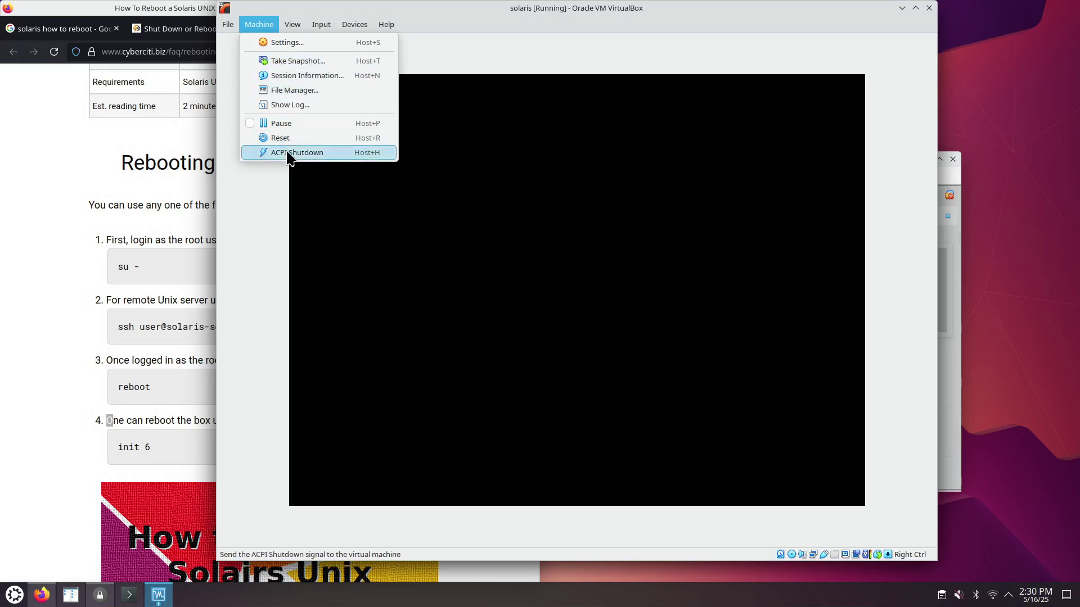
{"action": "left_click", "coordinate": [928, 8]}
{"action": "left_click", "coordinate": [928, 8]}
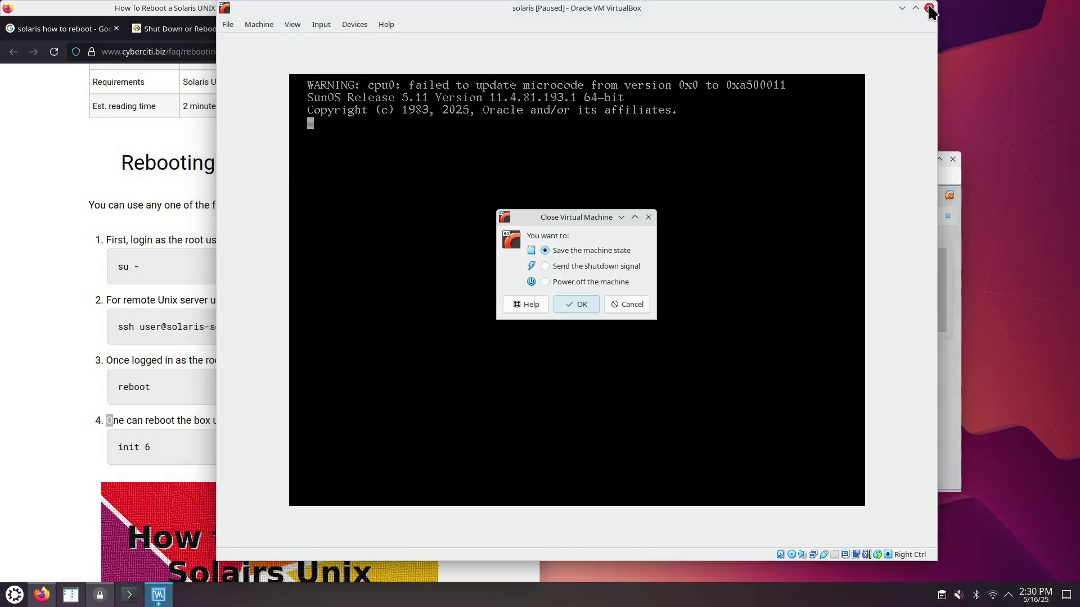
{"action": "left_click", "coordinate": [570, 283]}
{"action": "left_click", "coordinate": [574, 303]}
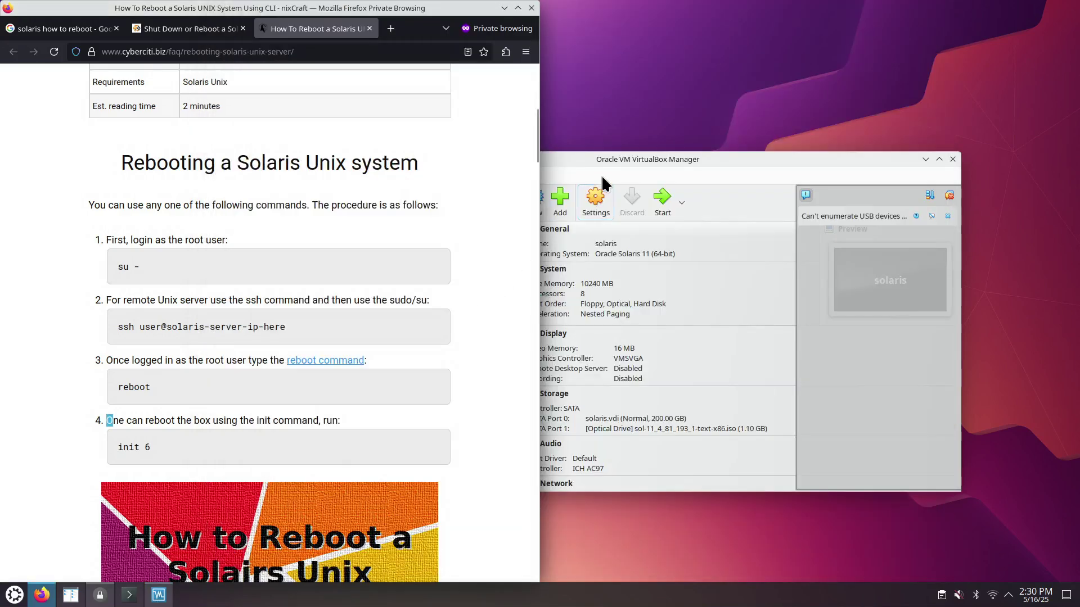
- Remove the Solaris install ISO from the SATA optical drive in Storage settings and save
{"action": "left_click", "coordinate": [614, 155]}
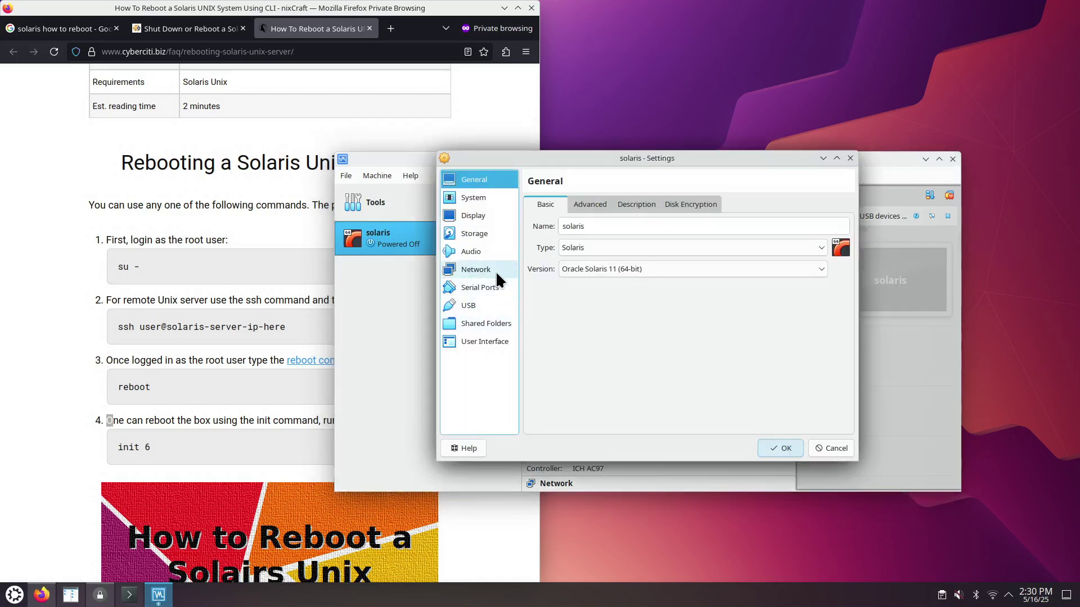
{"action": "left_click", "coordinate": [481, 231]}
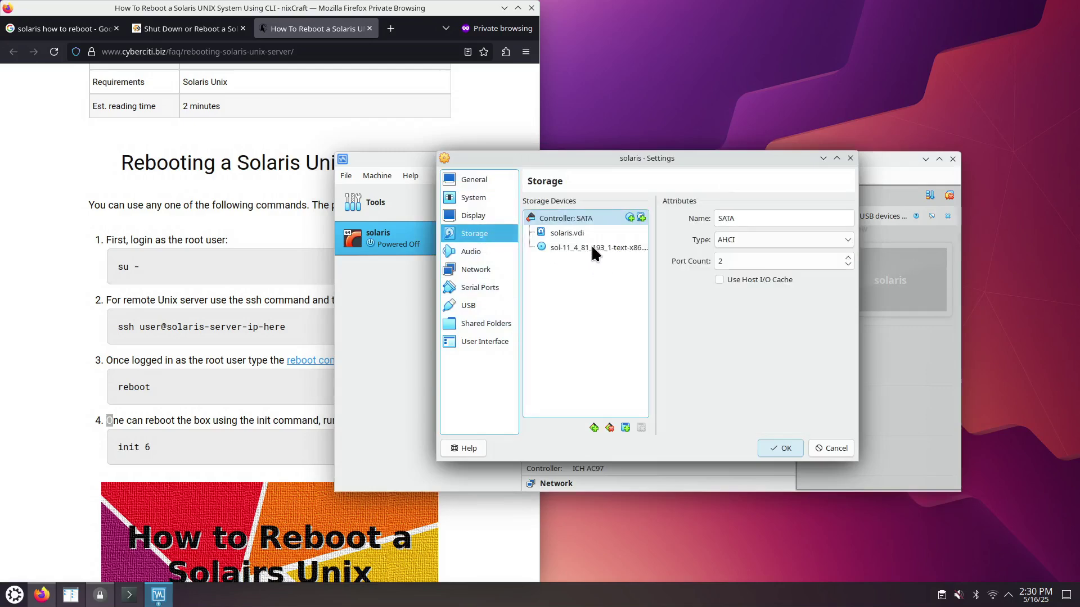
{"action": "left_click", "coordinate": [592, 246]}
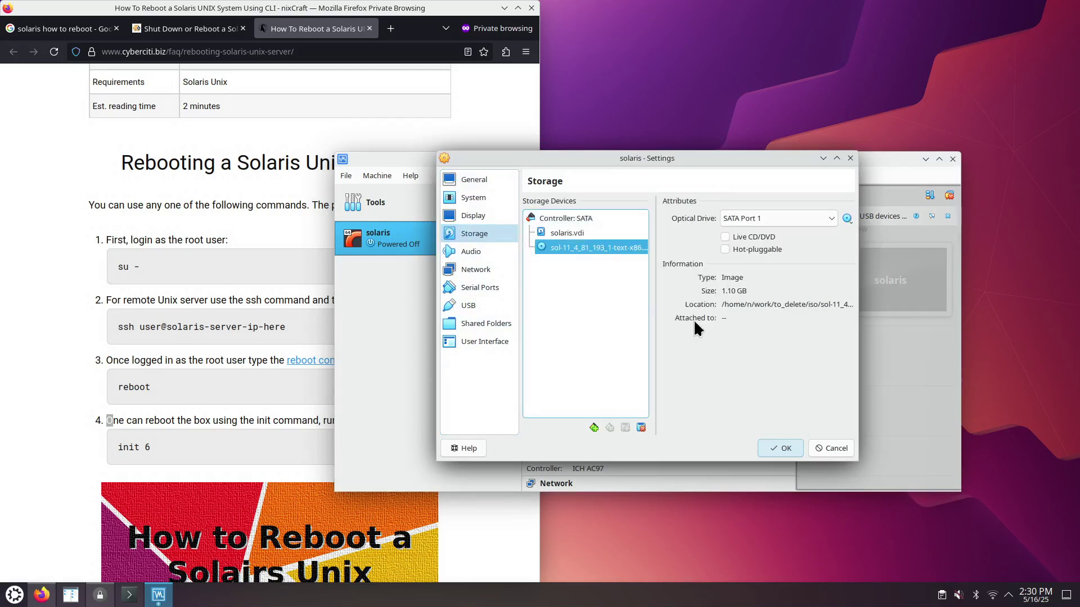
{"action": "left_click", "coordinate": [847, 217]}
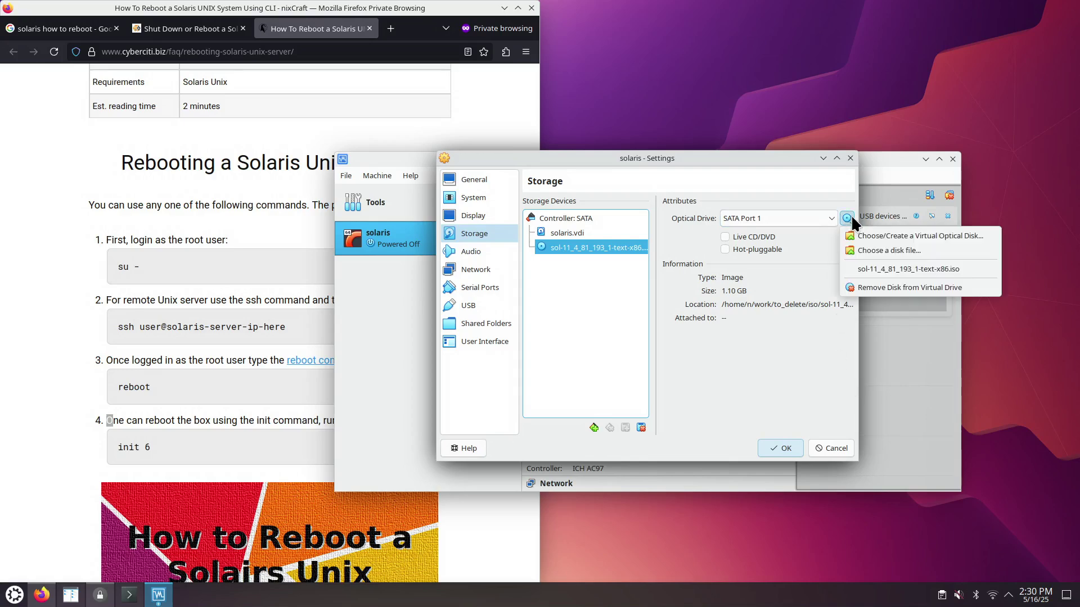
{"action": "left_click", "coordinate": [867, 285]}
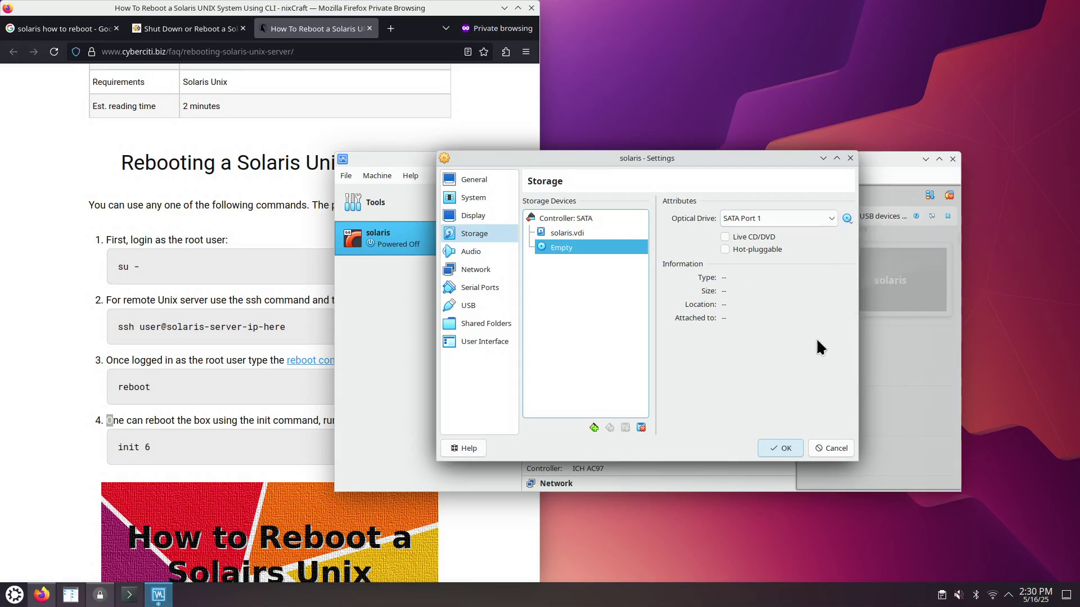
{"action": "left_click", "coordinate": [781, 448]}
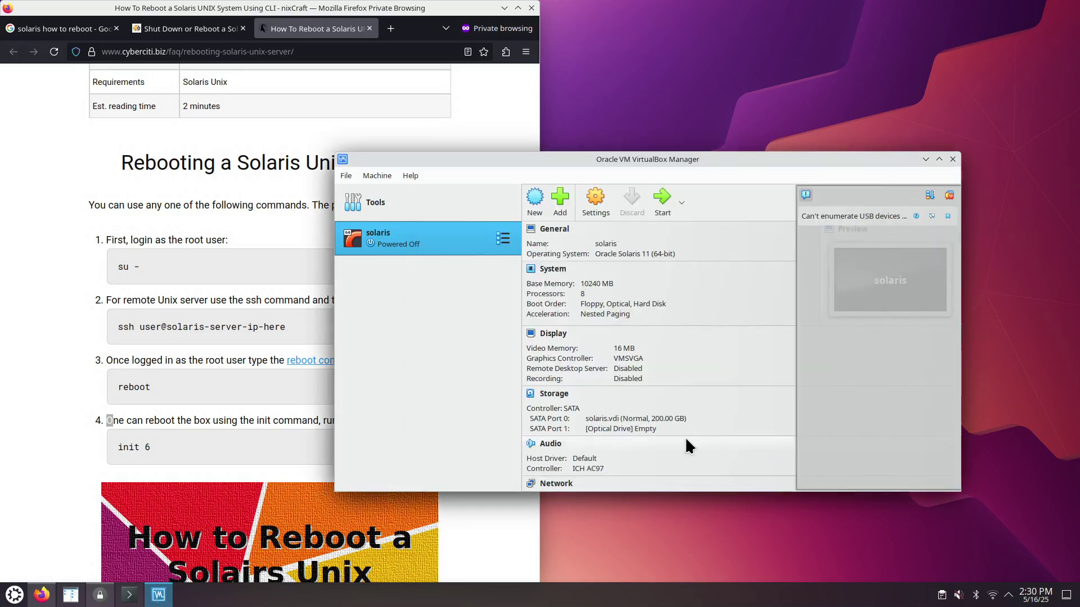
{"action": "left_click", "coordinate": [681, 204]}
- Normal-start the solaris VM, allow input capture, and boot Oracle Solaris 11.4 from GRUB
{"action": "left_click", "coordinate": [683, 229]}
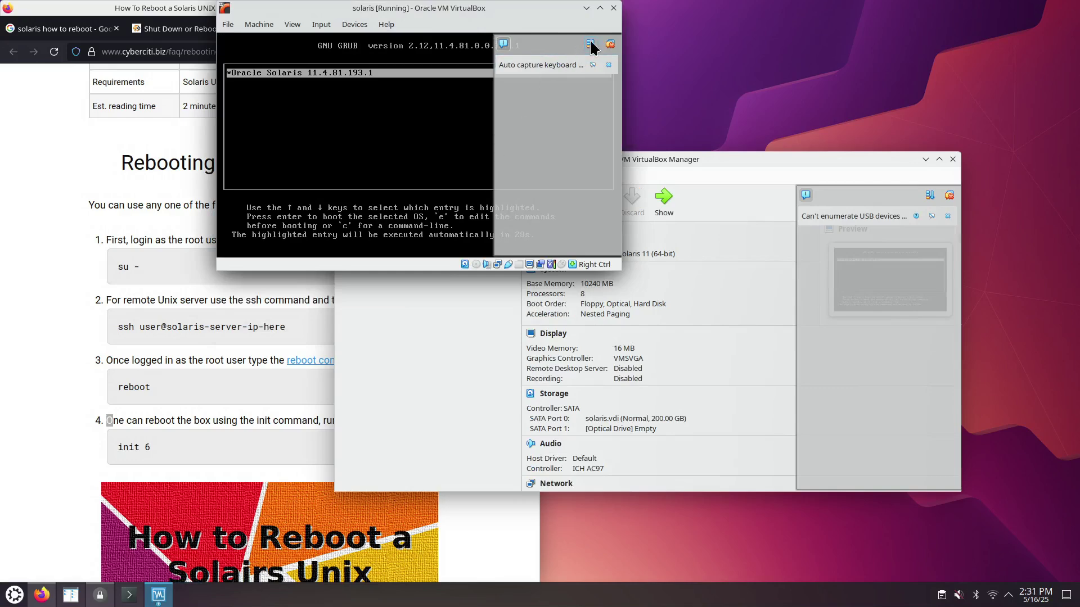
{"action": "left_click", "coordinate": [441, 126]}
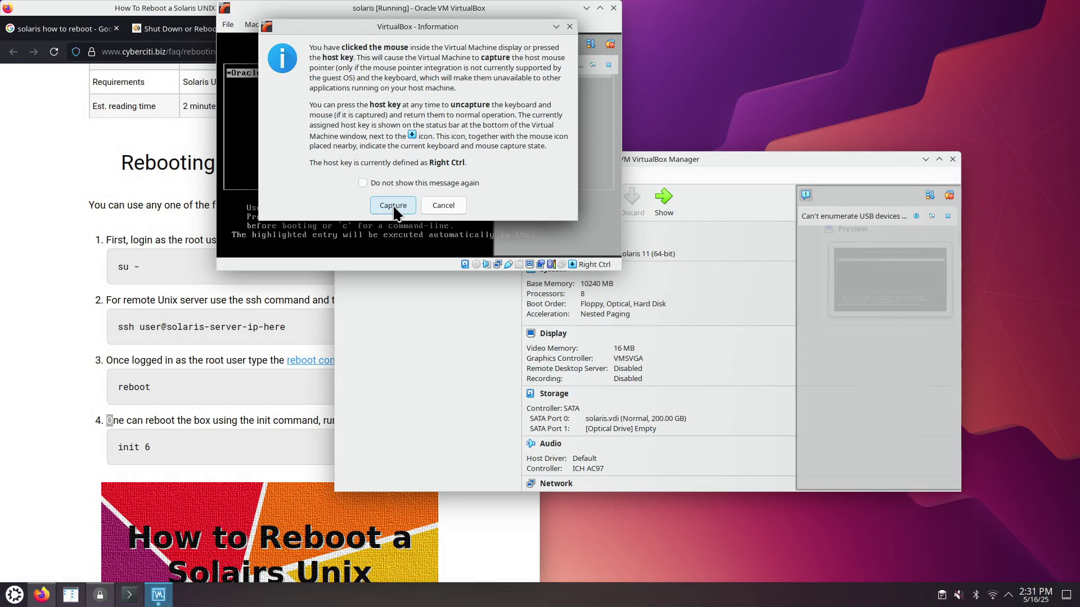
{"action": "left_click", "coordinate": [392, 205]}
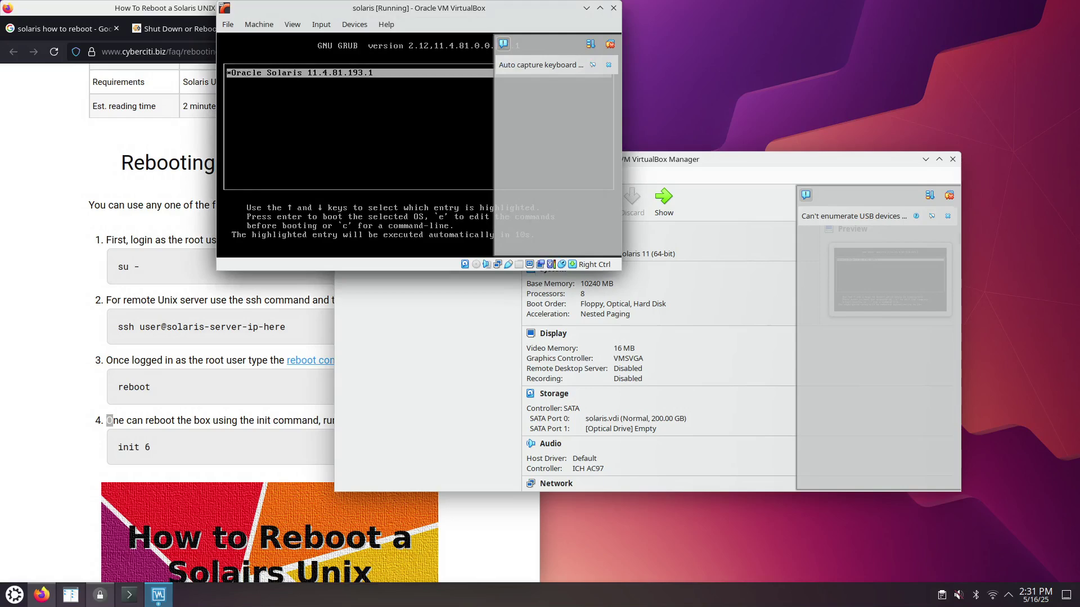
{"action": "key", "text": "Return"}
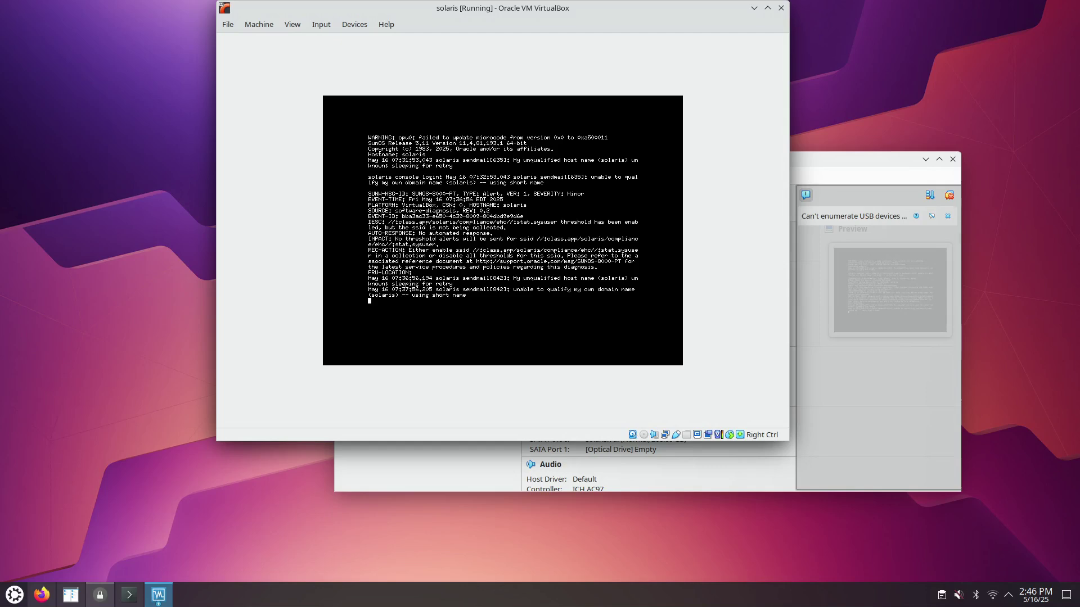
- Log in as administrator and list /etc/inittab with cat
{"action": "key", "text": "Return"}
{"action": "type", "text": "administrator"}
{"action": "key", "text": "Return"}
{"action": "key", "text": "Return"}
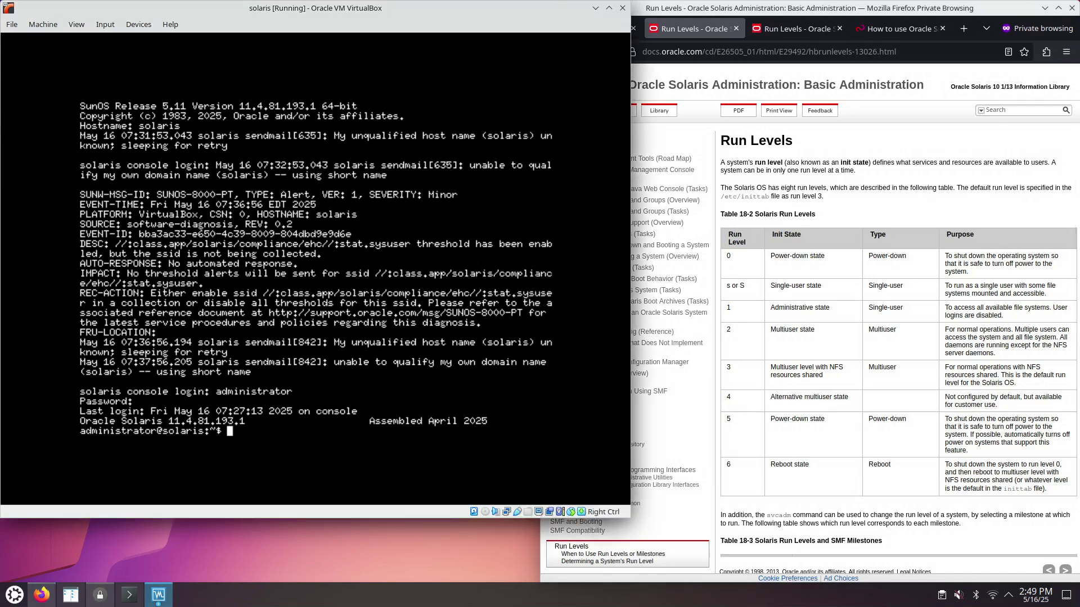
{"action": "type", "text": "cat /etc/inittab"}
{"action": "key", "text": "Return"}
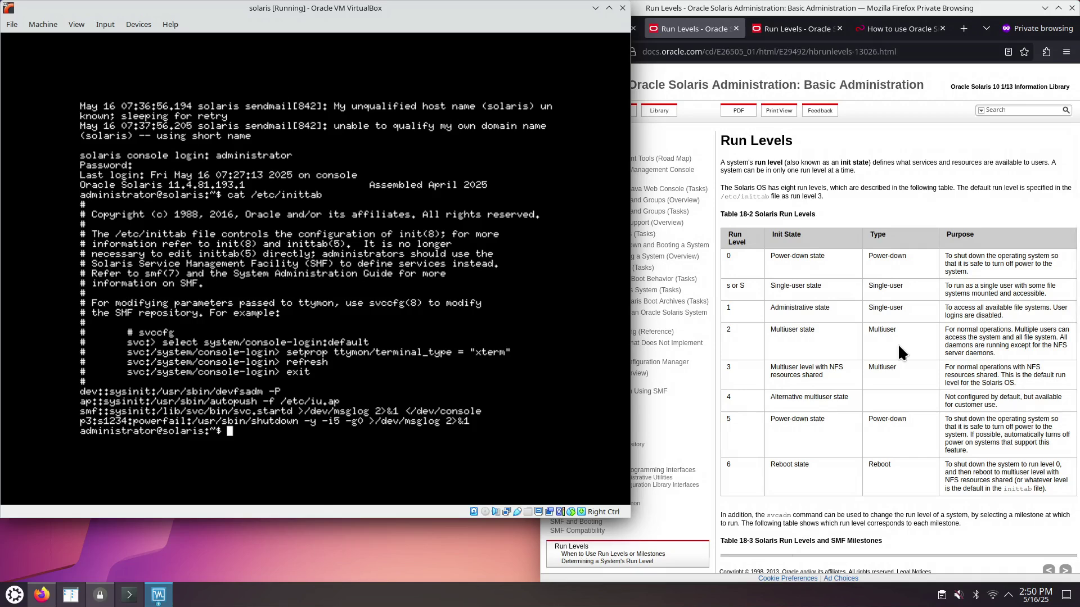
- Close the Oracle Run Levels tabs and switch to the Fujitsu Solaris PDF
{"action": "left_click", "coordinate": [735, 28]}
{"action": "left_click", "coordinate": [736, 28]}
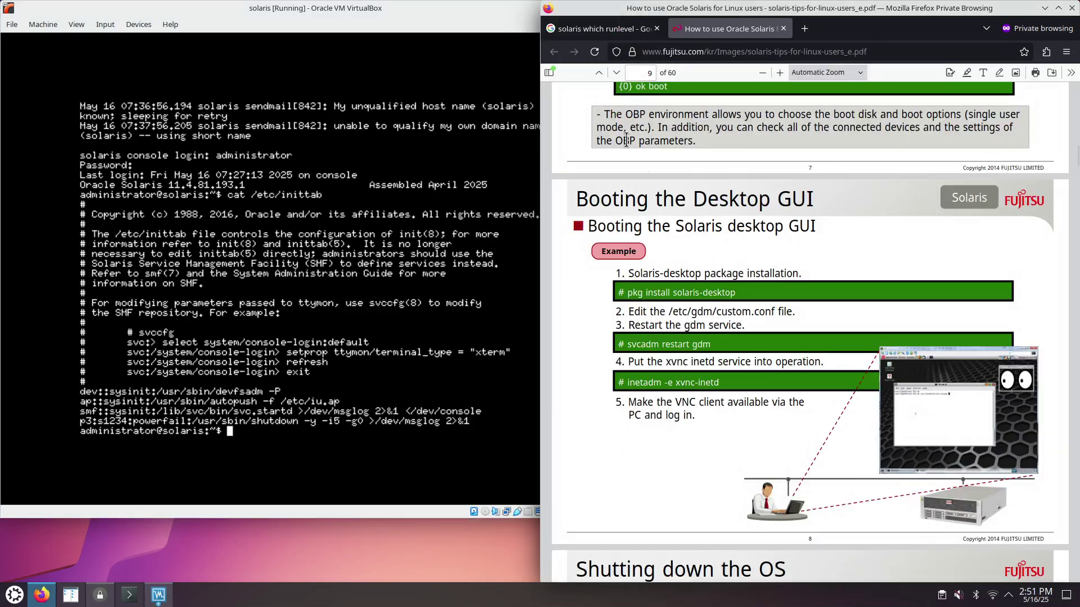
{"action": "left_click", "coordinate": [596, 28]}
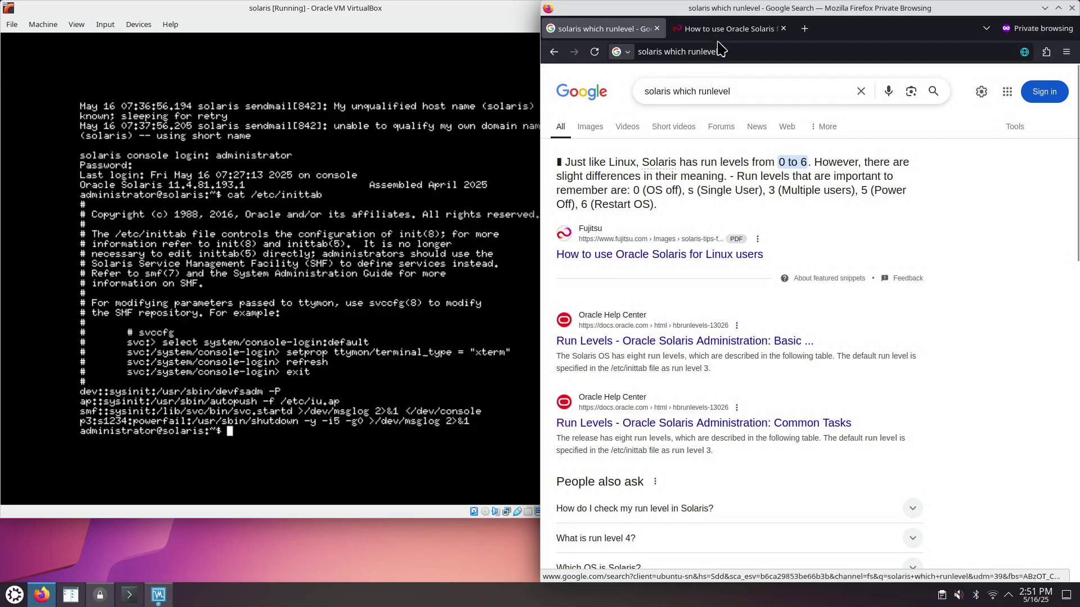
{"action": "left_click", "coordinate": [725, 29]}
- Scroll through the PDF's run-level comparison table to the Booting the Desktop GUI page
{"action": "scroll", "coordinate": [1020, 252], "scroll_direction": "up", "scroll_amount": 20}
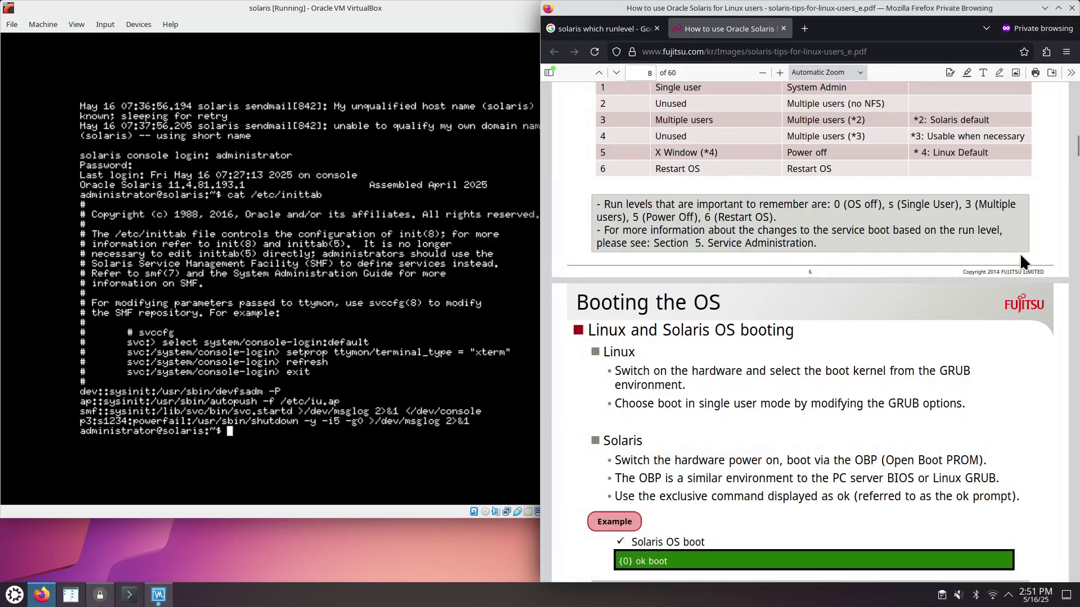
{"action": "scroll", "coordinate": [1021, 258], "scroll_direction": "up", "scroll_amount": 3}
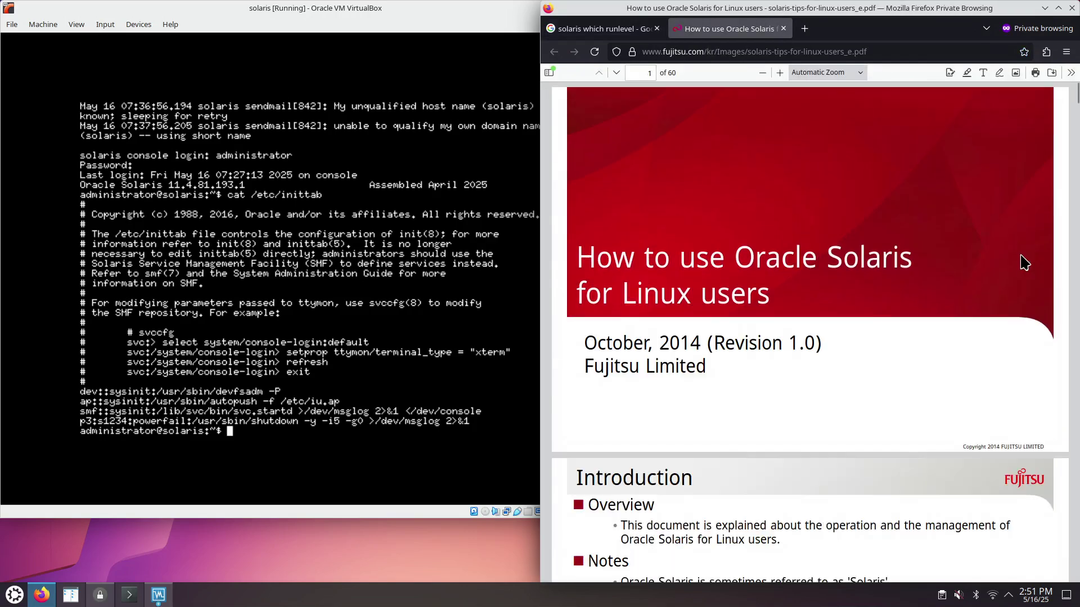
{"action": "scroll", "coordinate": [861, 327], "scroll_direction": "down", "scroll_amount": 4}
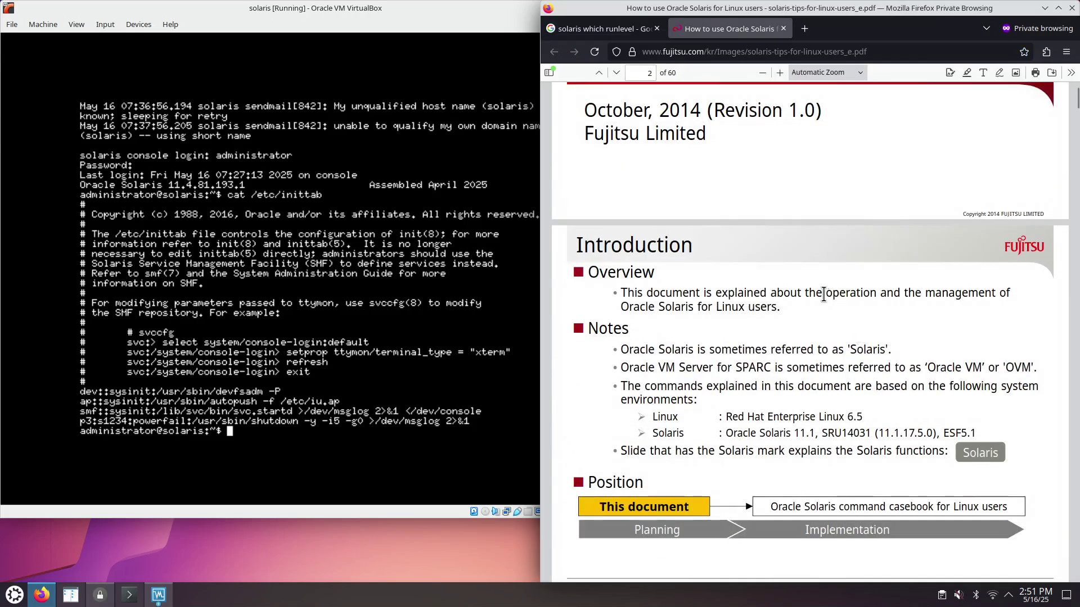
{"action": "scroll", "coordinate": [824, 295], "scroll_direction": "down", "scroll_amount": 3}
{"action": "scroll", "coordinate": [821, 304], "scroll_direction": "down", "scroll_amount": 4}
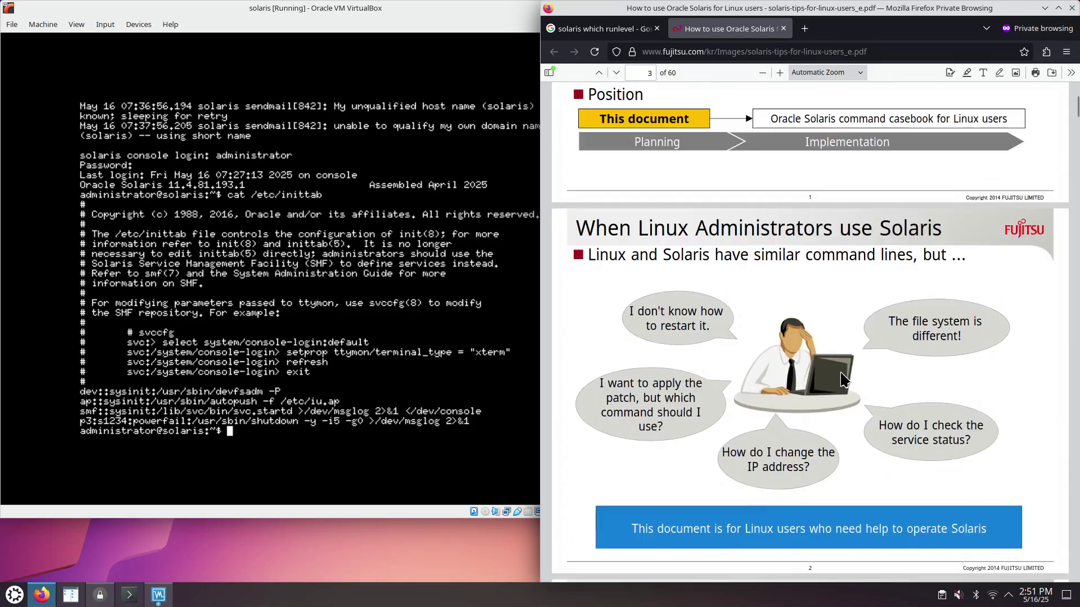
{"action": "scroll", "coordinate": [841, 373], "scroll_direction": "down", "scroll_amount": 6}
{"action": "scroll", "coordinate": [840, 373], "scroll_direction": "down", "scroll_amount": 8}
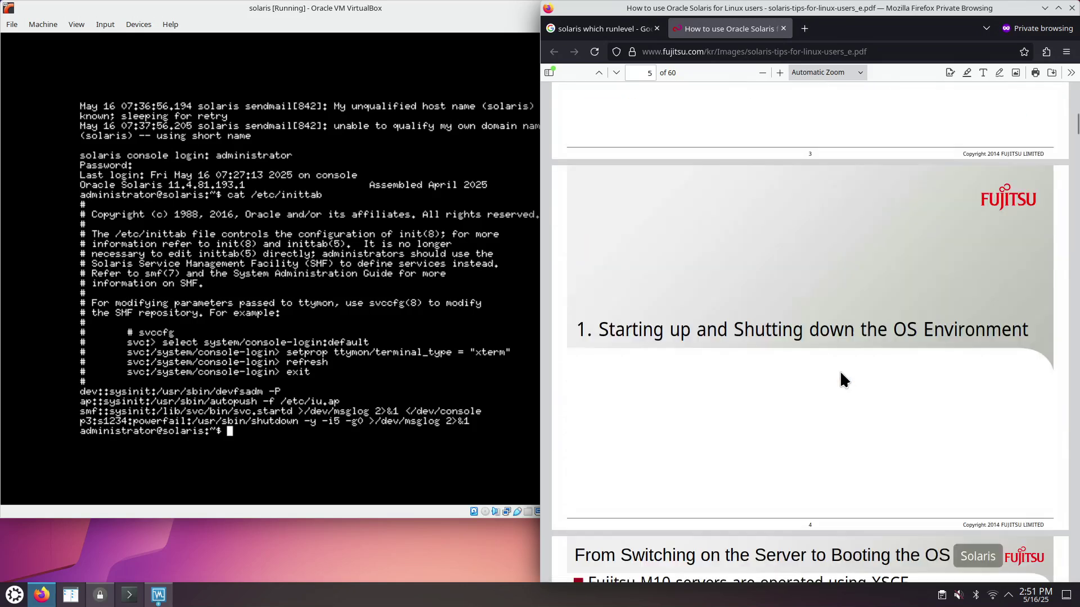
{"action": "scroll", "coordinate": [841, 373], "scroll_direction": "down", "scroll_amount": 9}
{"action": "scroll", "coordinate": [840, 374], "scroll_direction": "down", "scroll_amount": 9}
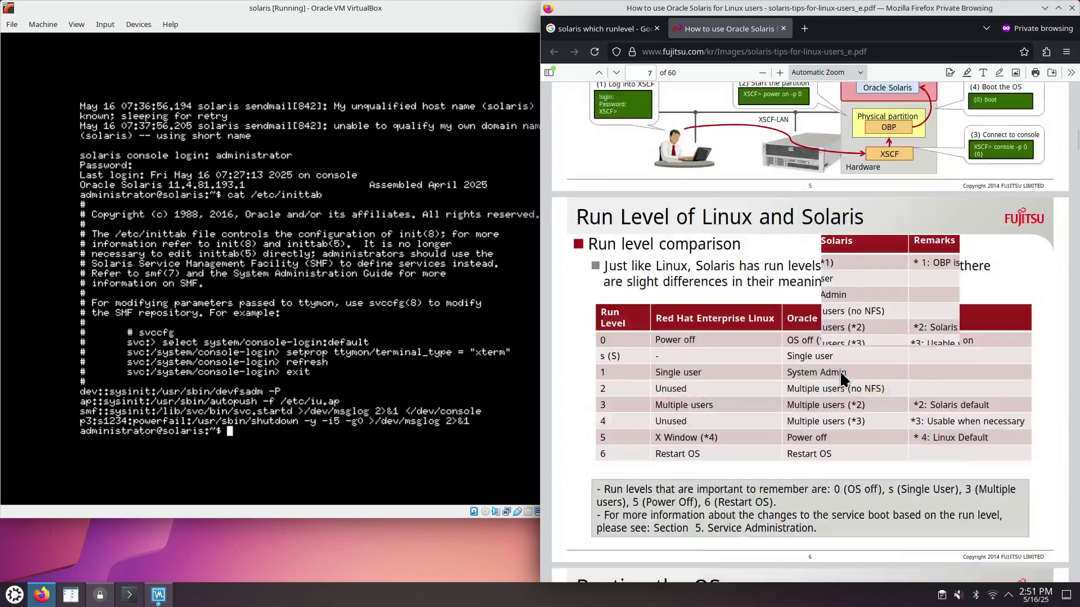
{"action": "scroll", "coordinate": [850, 364], "scroll_direction": "up", "scroll_amount": 3}
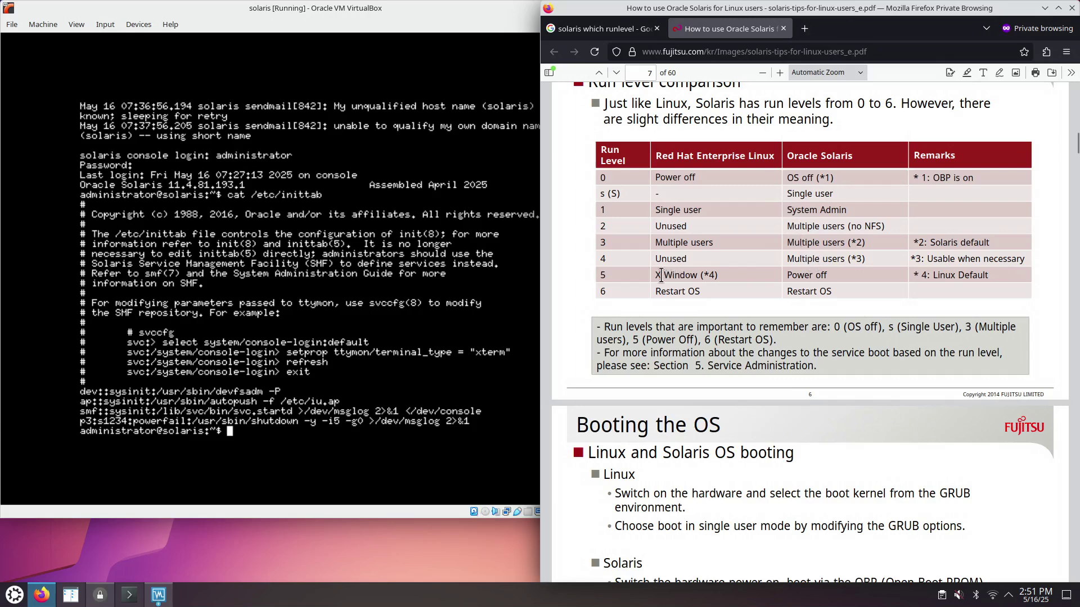
{"action": "left_click_drag", "start_coordinate": [664, 275], "coordinate": [710, 275]}
{"action": "scroll", "coordinate": [835, 374], "scroll_direction": "down", "scroll_amount": 6}
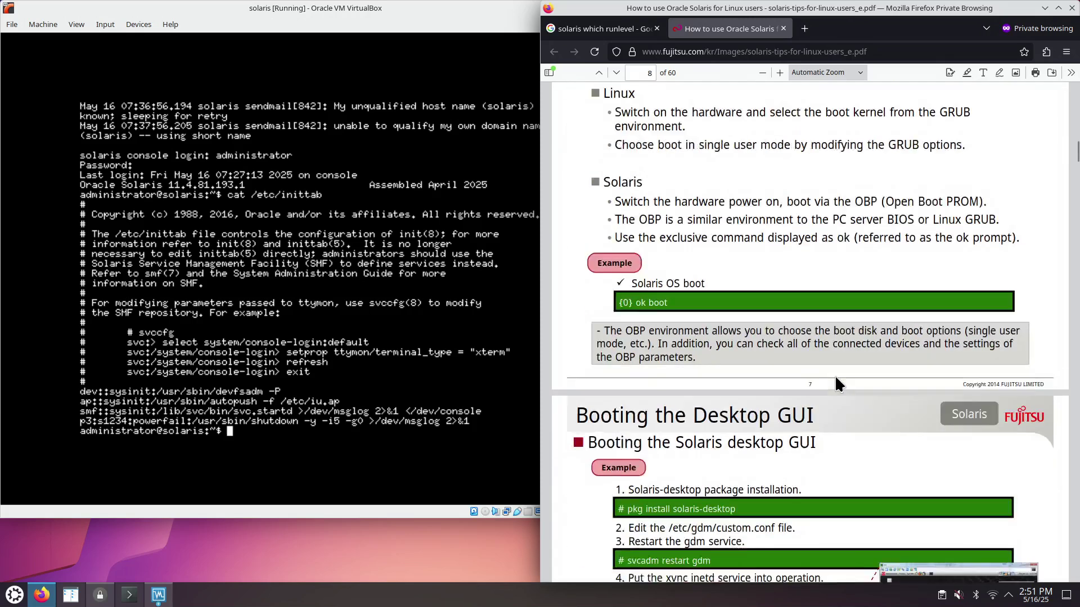
{"action": "scroll", "coordinate": [834, 374], "scroll_direction": "down", "scroll_amount": 2}
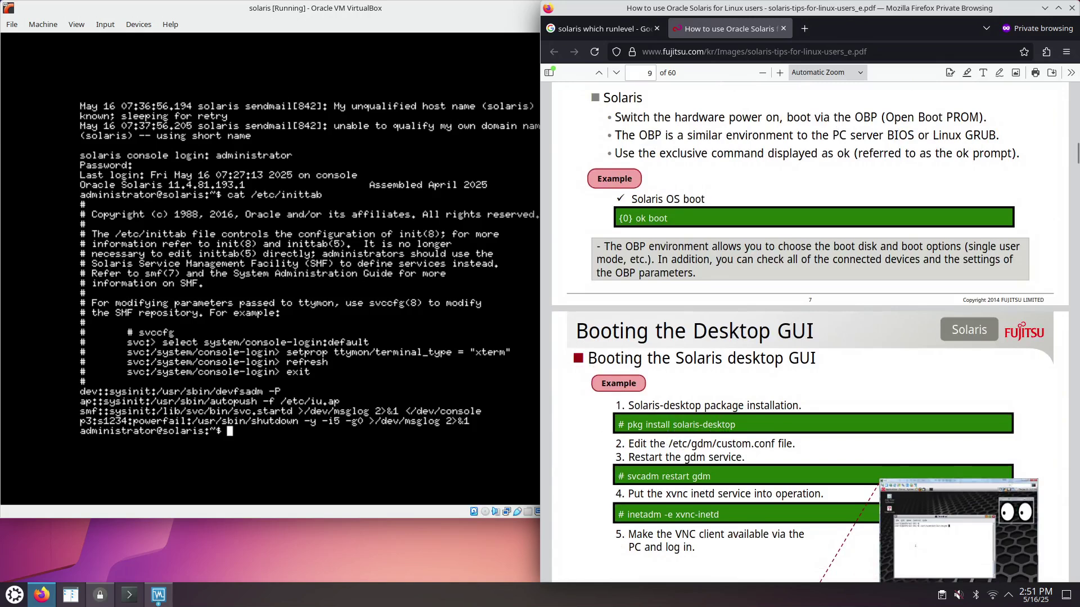
- Try pkg install solaris-desktop as the regular user
{"action": "key", "text": "alt+Tab"}
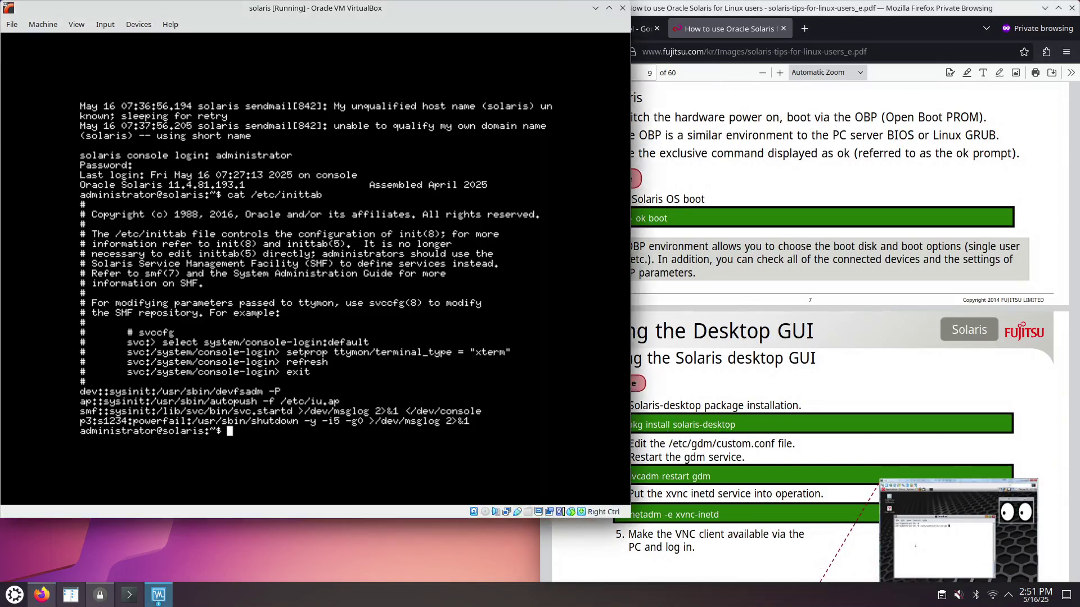
{"action": "type", "text": "pkg install solaris"}
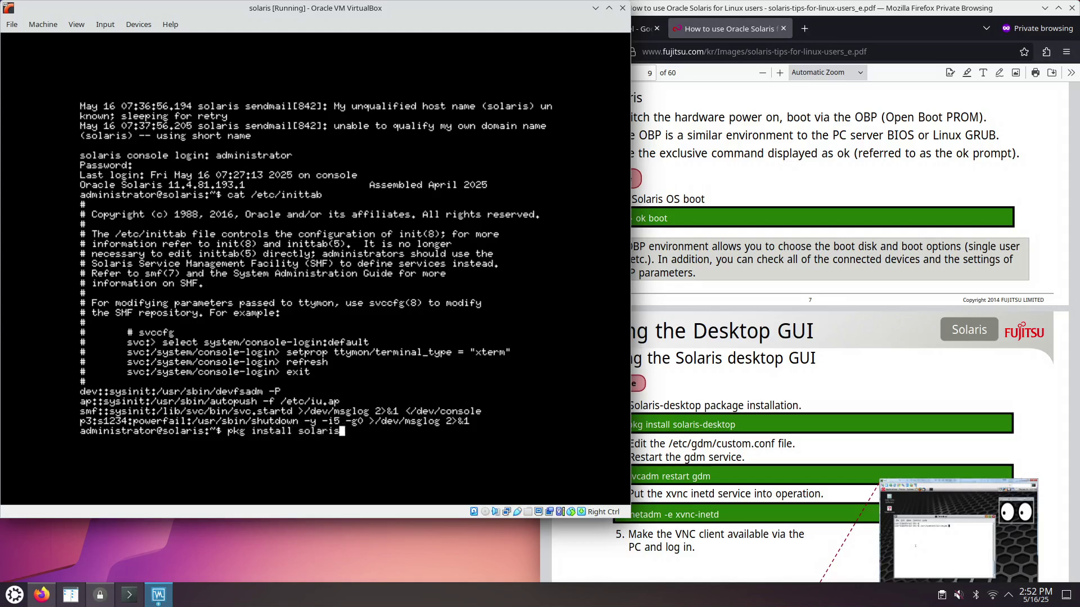
{"action": "type", "text": "-desktop"}
{"action": "key", "text": "Return"}
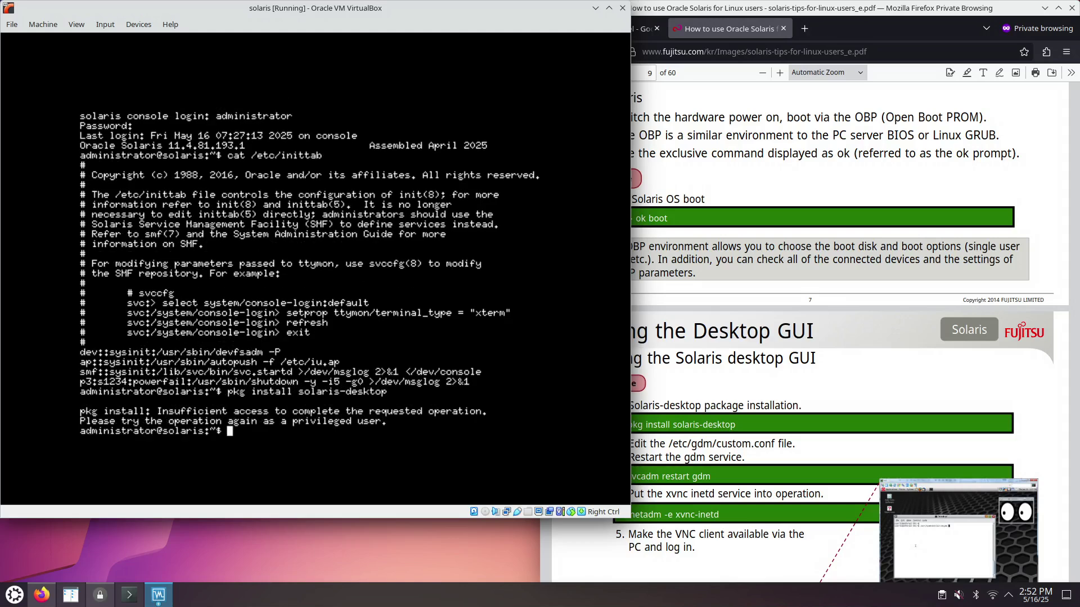
- Become root with sudo su and run pkg install solaris-desktop
{"action": "type", "text": "sudo su"}
{"action": "key", "text": "Return"}
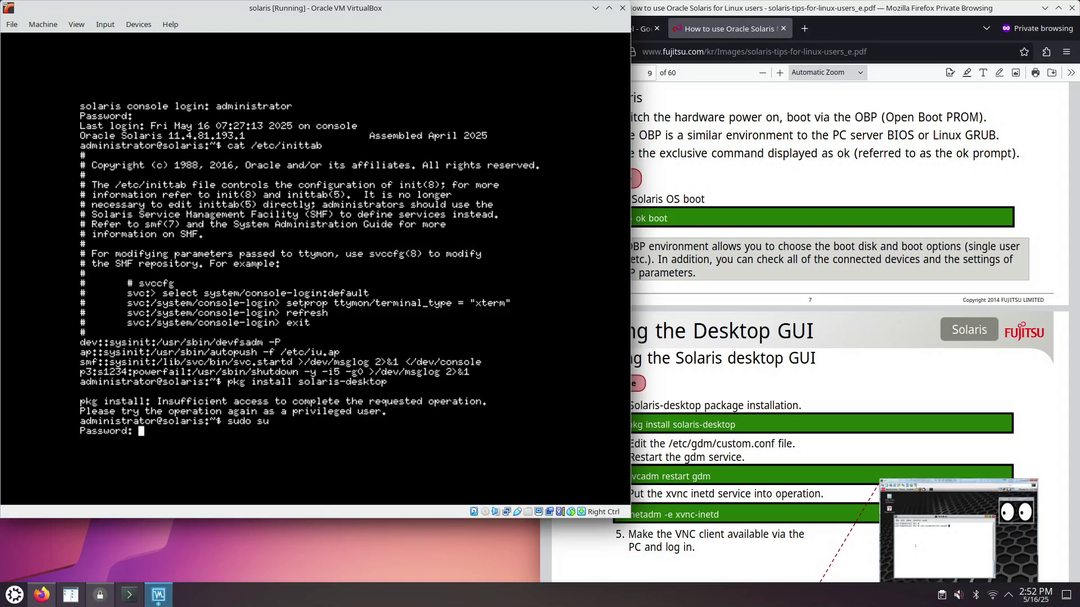
{"action": "key", "text": "Return"}
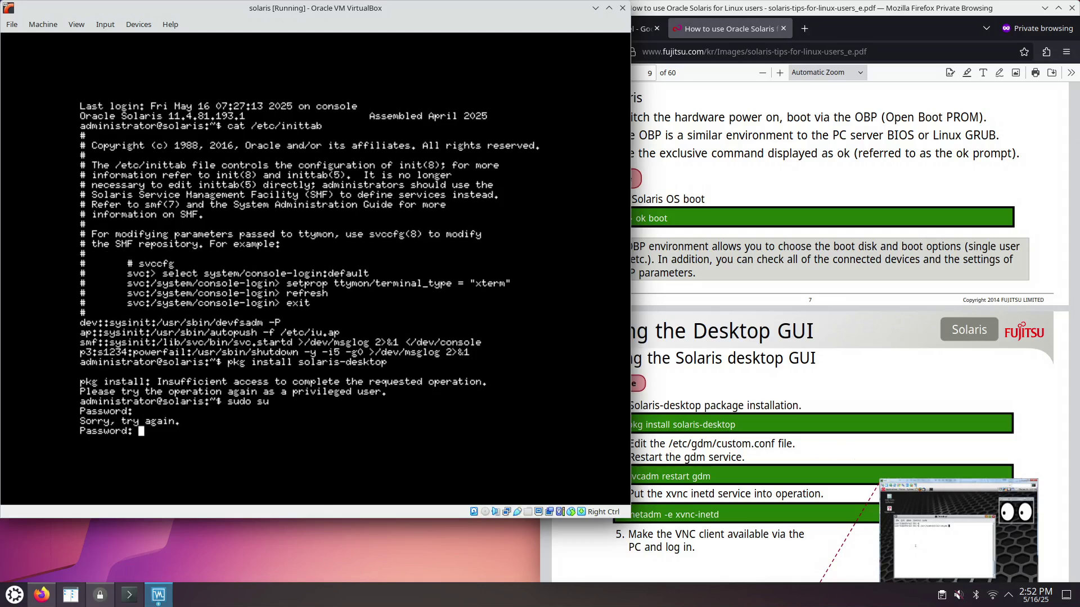
{"action": "key", "text": "Return"}
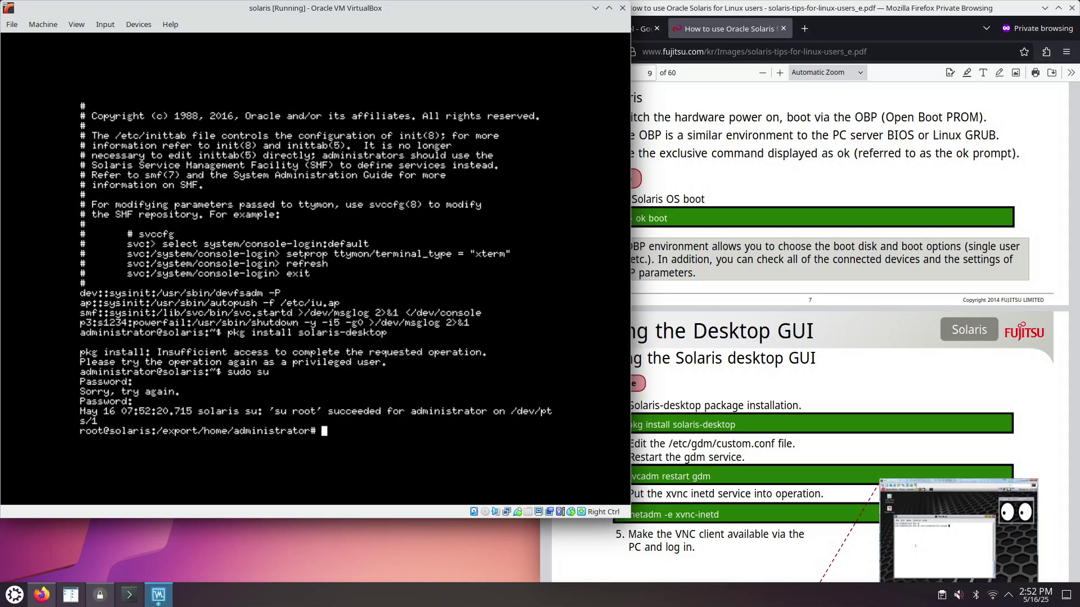
{"action": "type", "text": "pkg install solaris-desktop"}
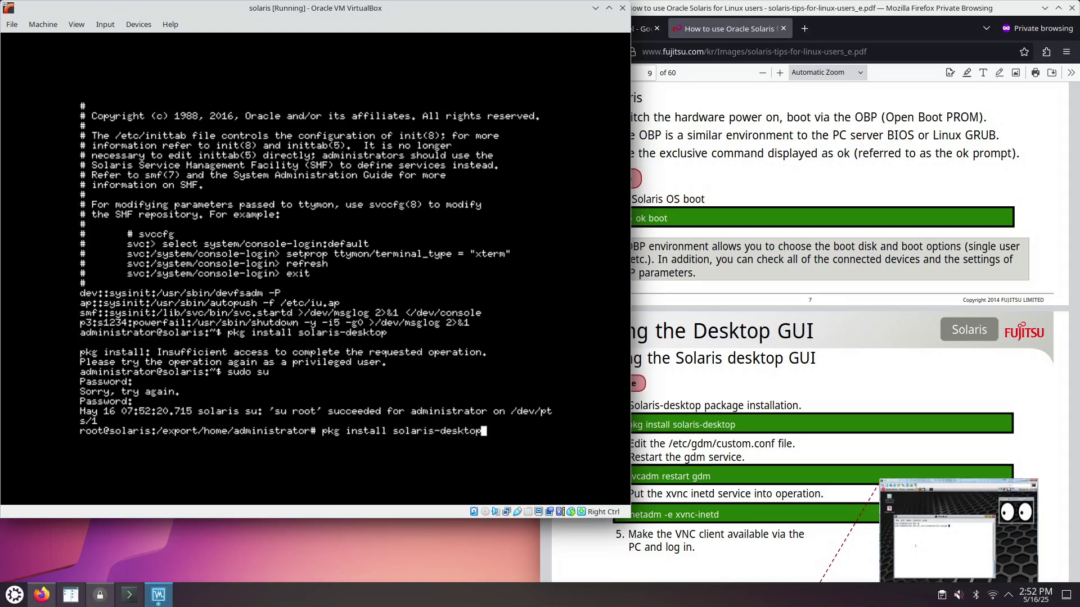
{"action": "key", "text": "Return"}
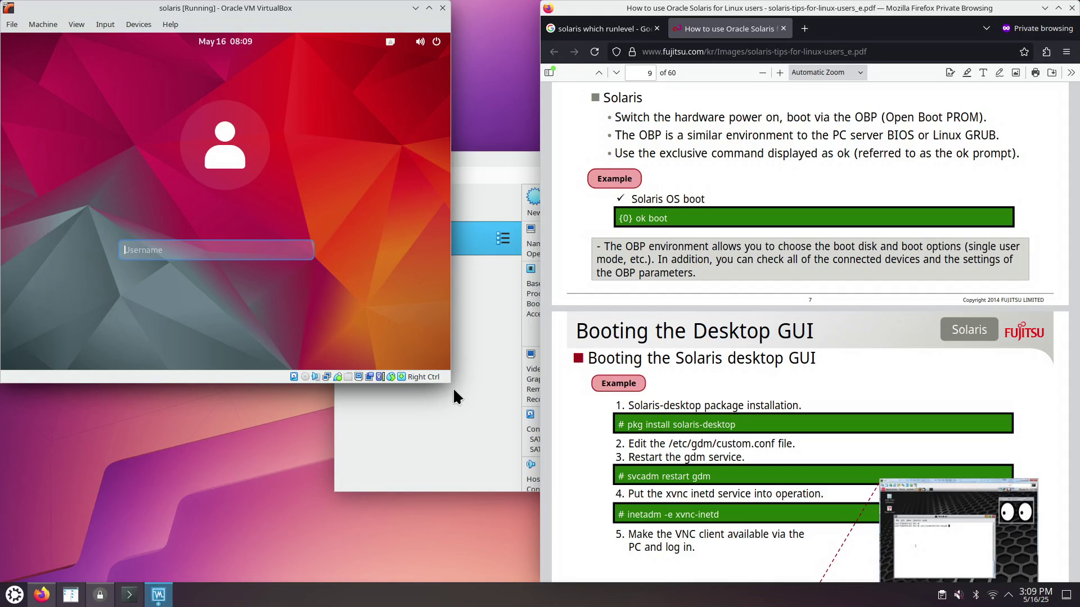
- Enlarge the VM window and reset the solaris machine
{"action": "left_click_drag", "start_coordinate": [452, 385], "coordinate": [482, 416]}
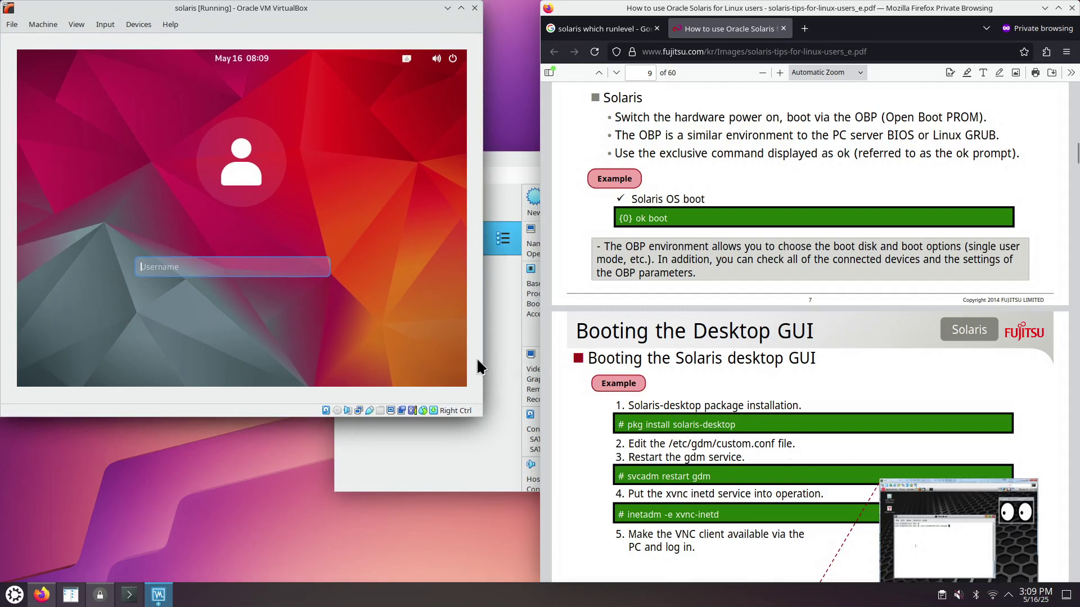
{"action": "left_click", "coordinate": [49, 23]}
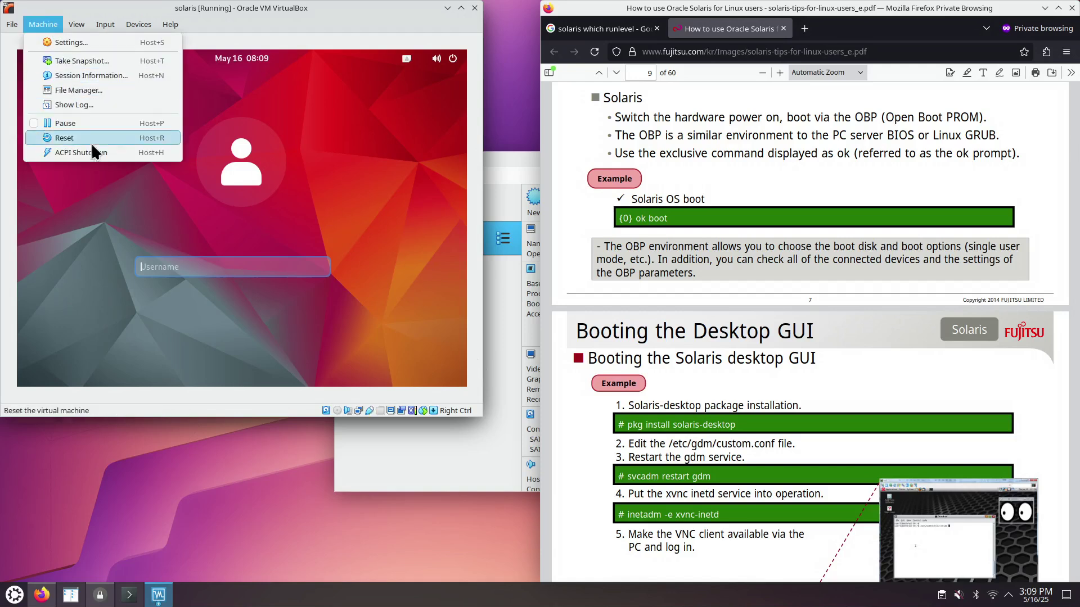
{"action": "left_click", "coordinate": [76, 137]}
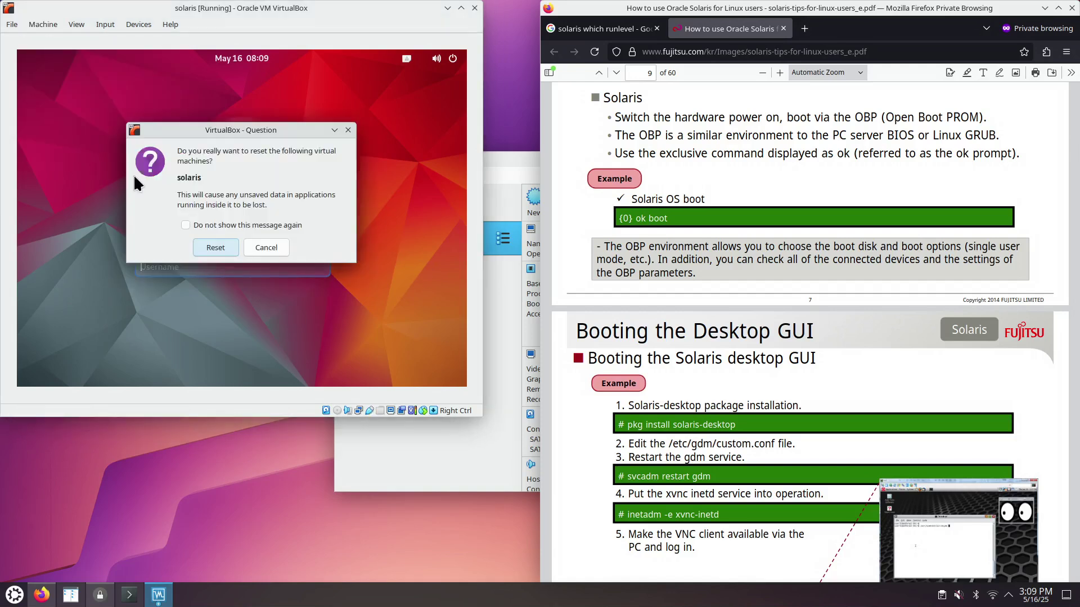
{"action": "left_click", "coordinate": [214, 249]}
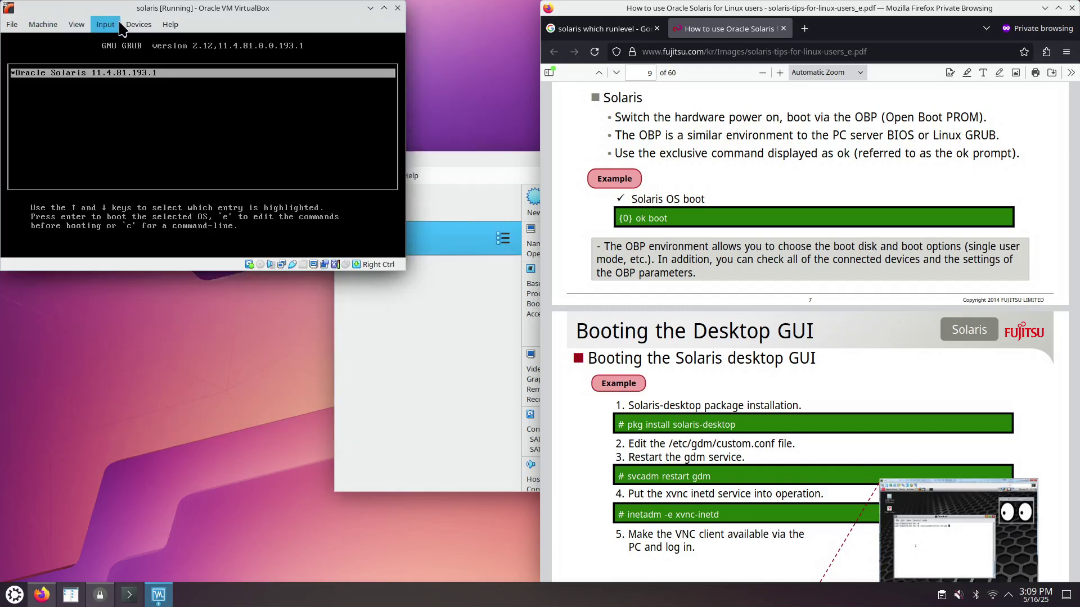
- Close the VM window, choosing to power off the machine
{"action": "left_click", "coordinate": [47, 26]}
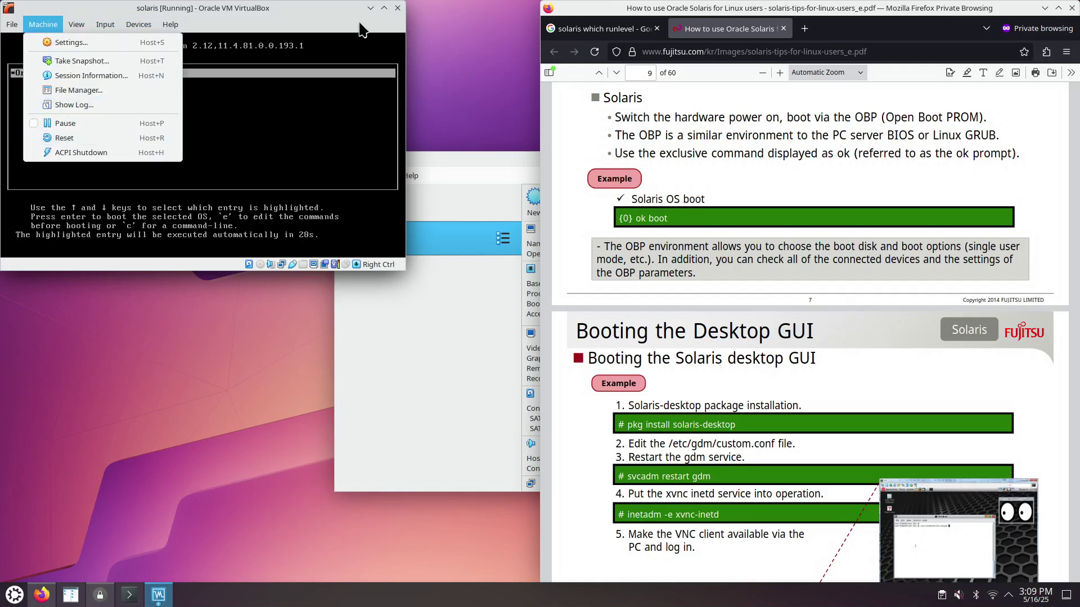
{"action": "left_click", "coordinate": [397, 14]}
{"action": "left_click", "coordinate": [397, 8]}
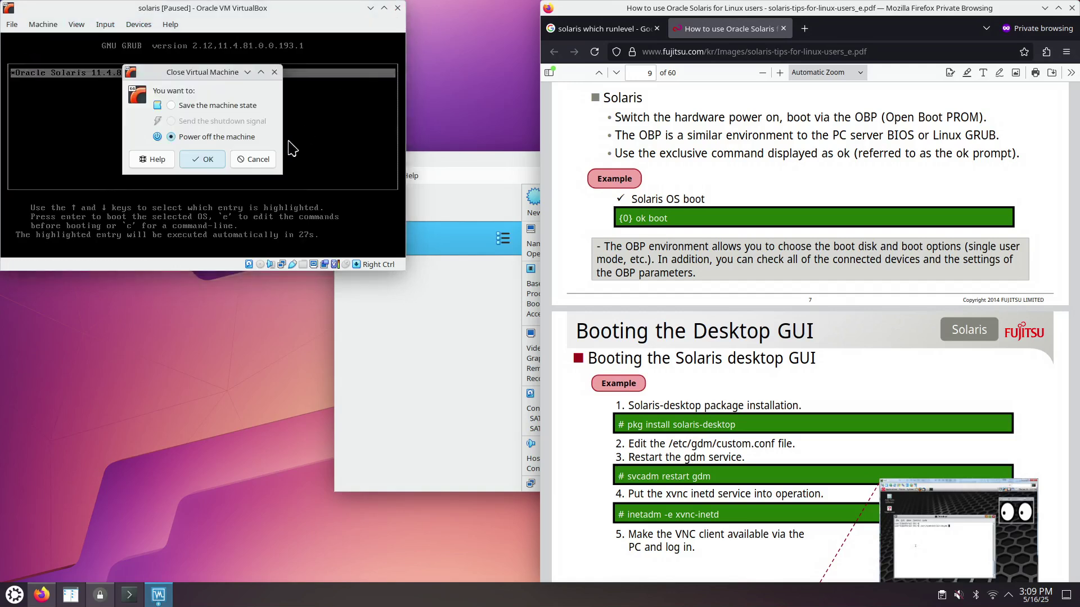
{"action": "left_click", "coordinate": [200, 160]}
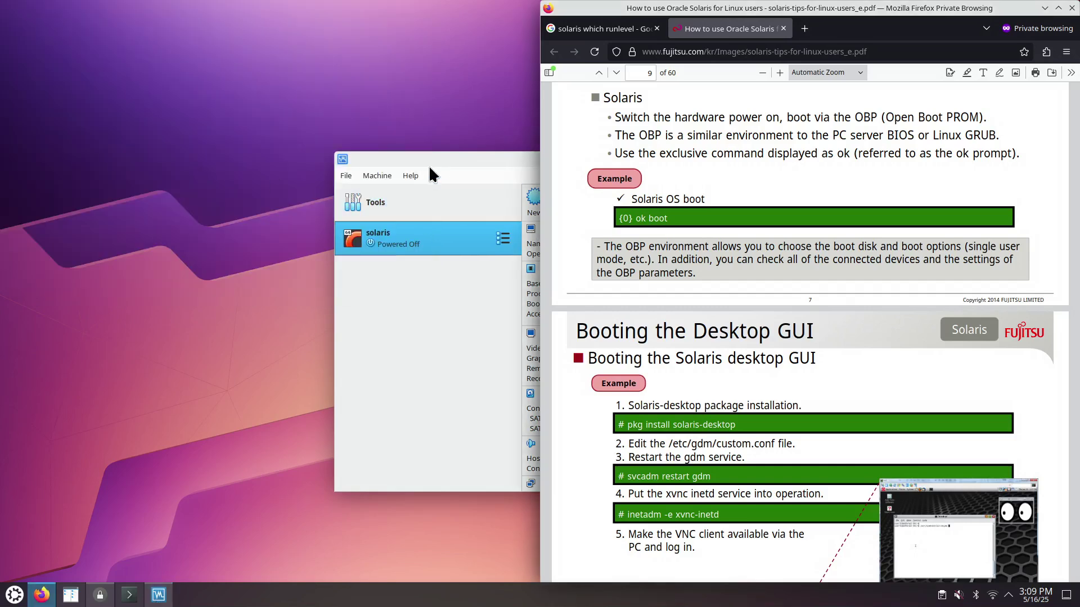
- Take a snapshot of the solaris VM named after_install
{"action": "left_click_drag", "start_coordinate": [433, 161], "coordinate": [189, 148]}
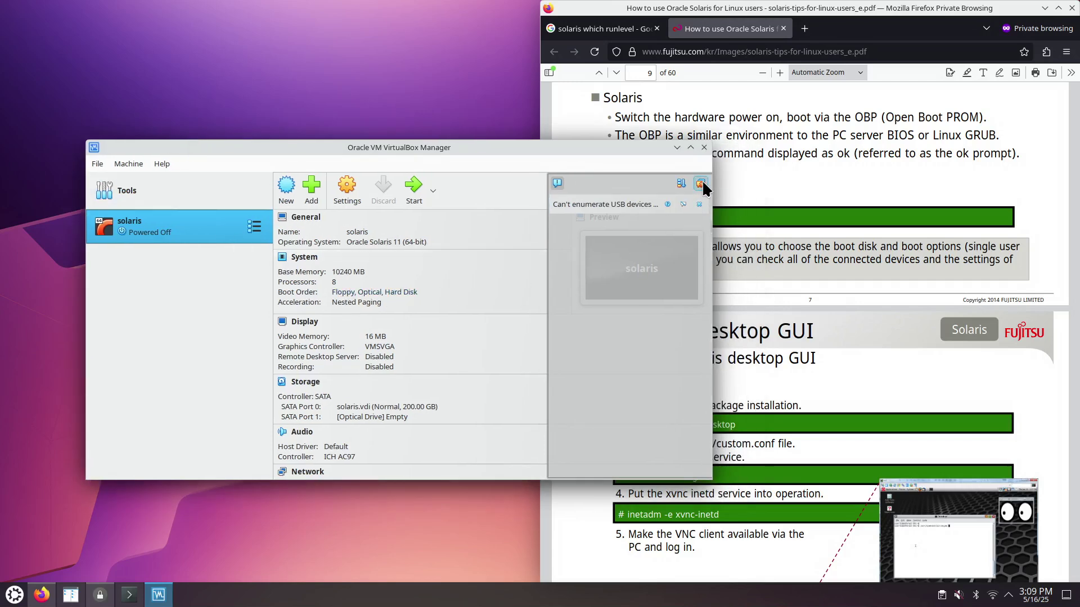
{"action": "left_click", "coordinate": [700, 183]}
{"action": "left_click", "coordinate": [254, 227]}
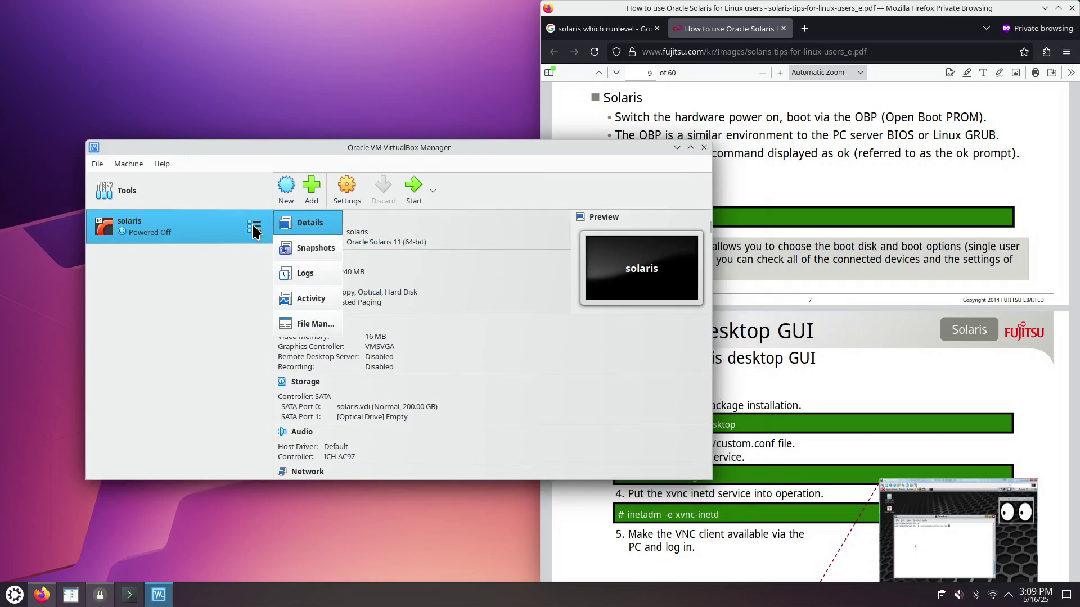
{"action": "left_click", "coordinate": [318, 242]}
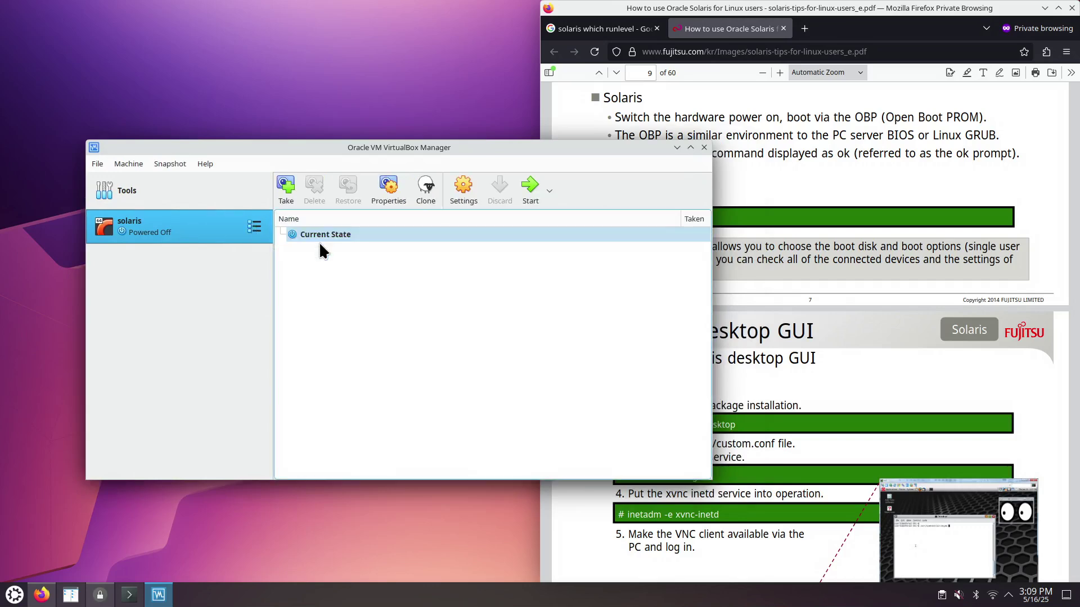
{"action": "left_click", "coordinate": [287, 194]}
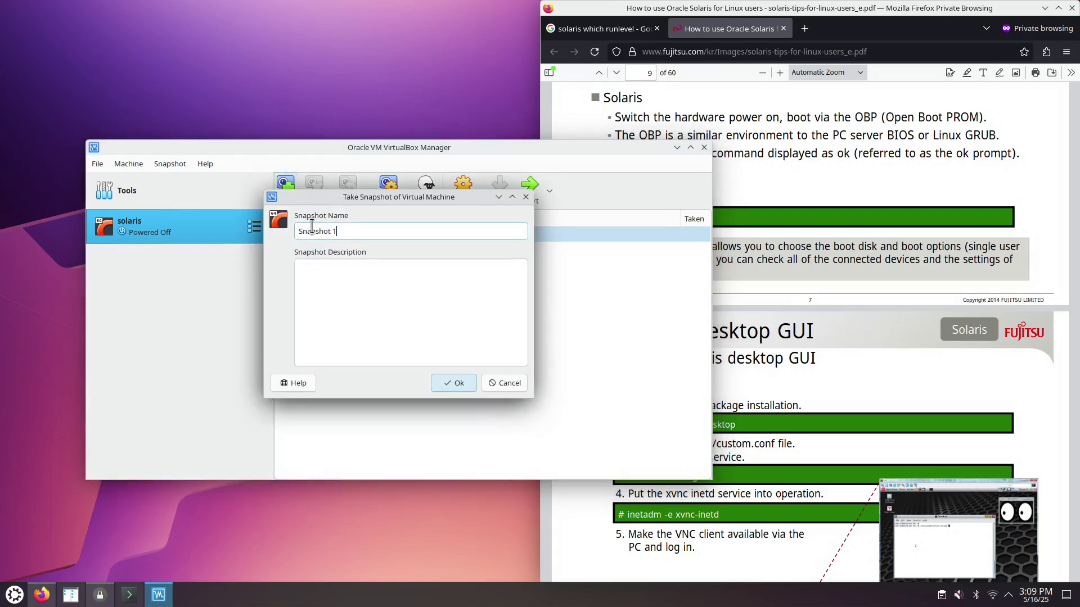
{"action": "type", "text": "after_install"}
{"action": "left_click", "coordinate": [457, 384]}
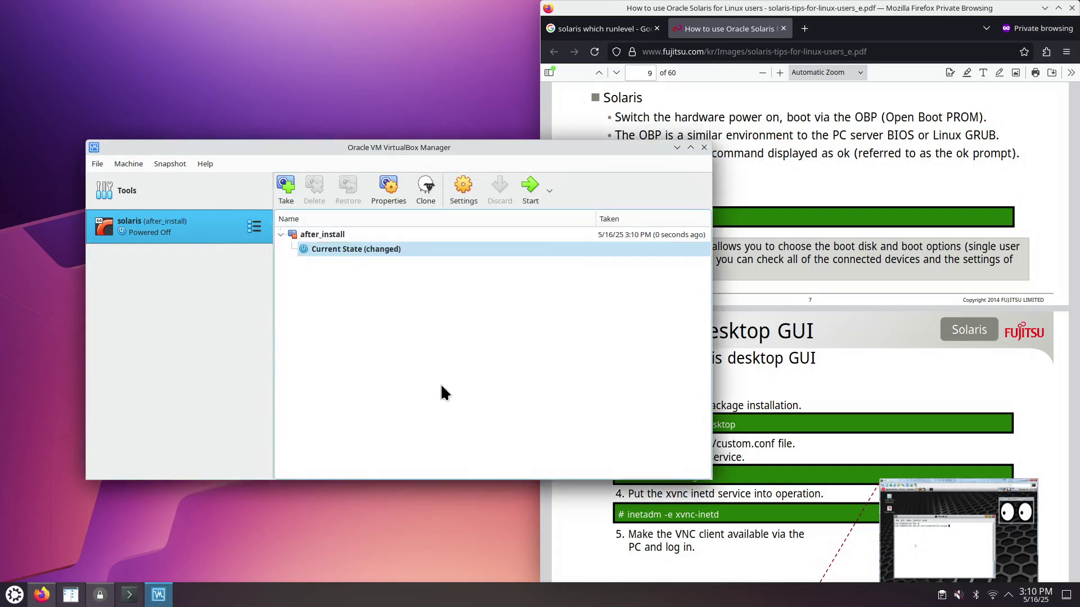
- Normal-start the solaris VM and return the Manager to the Details view
{"action": "right_click", "coordinate": [169, 233]}
{"action": "left_click", "coordinate": [549, 192]}
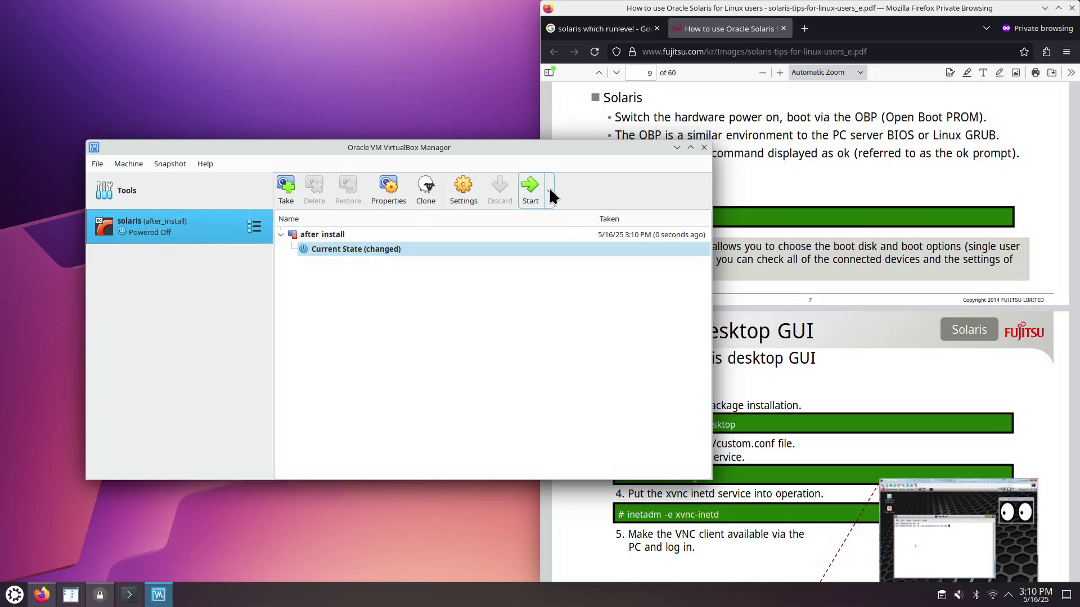
{"action": "left_click", "coordinate": [549, 192]}
{"action": "left_click", "coordinate": [554, 218]}
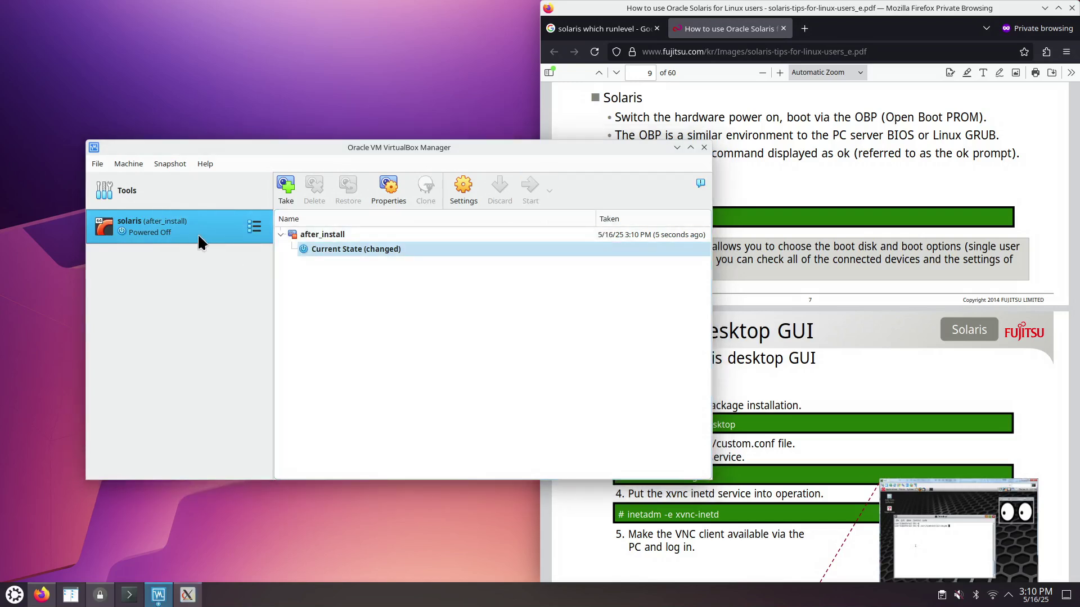
{"action": "left_click", "coordinate": [258, 379]}
{"action": "left_click", "coordinate": [255, 226]}
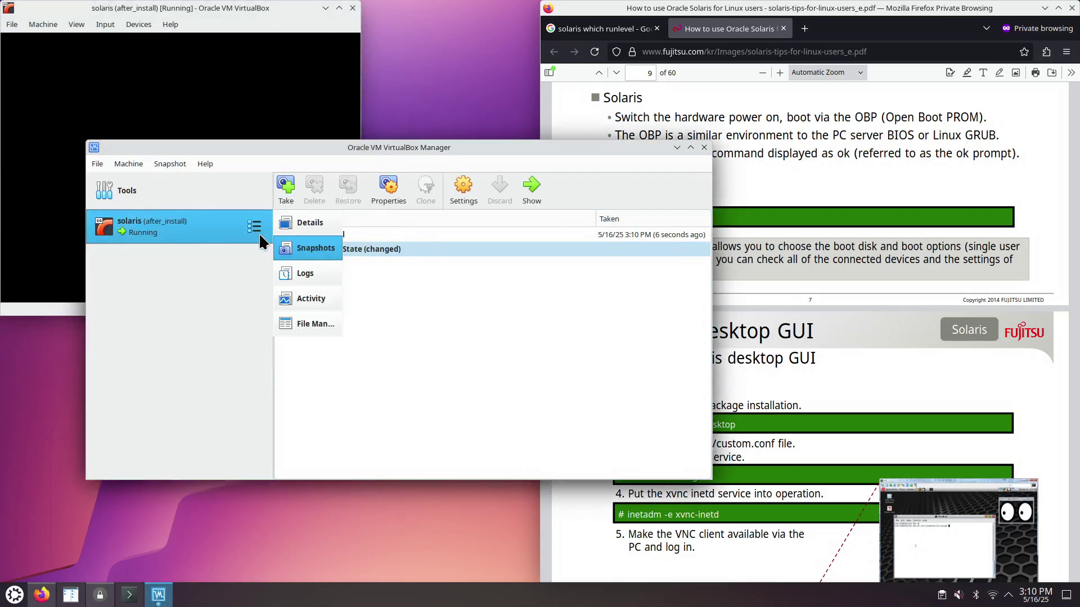
{"action": "left_click", "coordinate": [314, 230]}
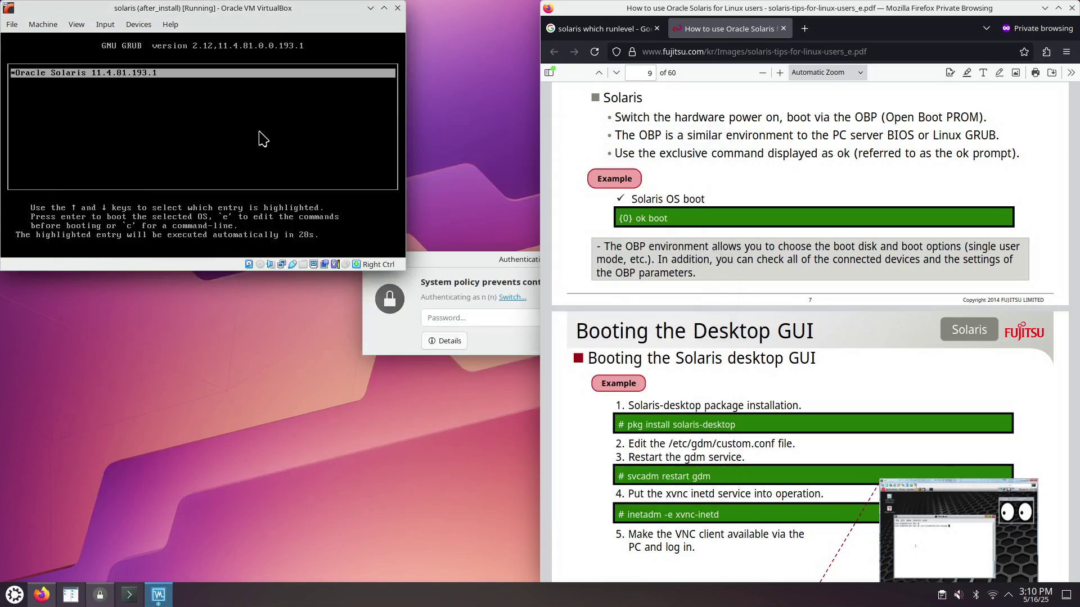
- Turn off the mouse-capture notice, boot the Oracle Solaris 11.4 GRUB entry and begin the username
{"action": "left_click", "coordinate": [259, 133]}
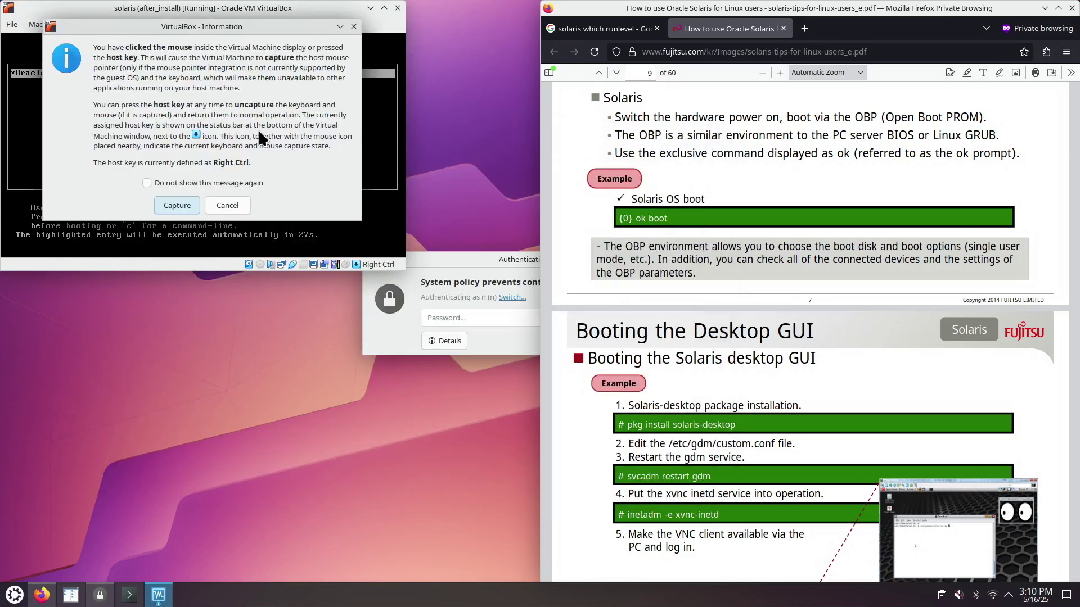
{"action": "left_click", "coordinate": [205, 183]}
{"action": "left_click", "coordinate": [177, 206]}
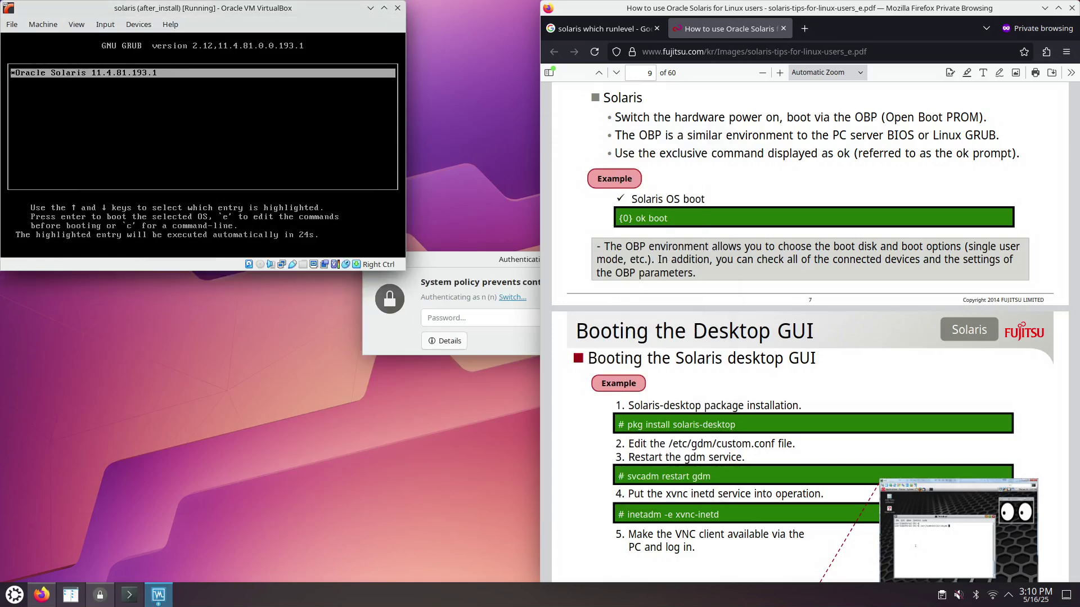
{"action": "key", "text": "Return"}
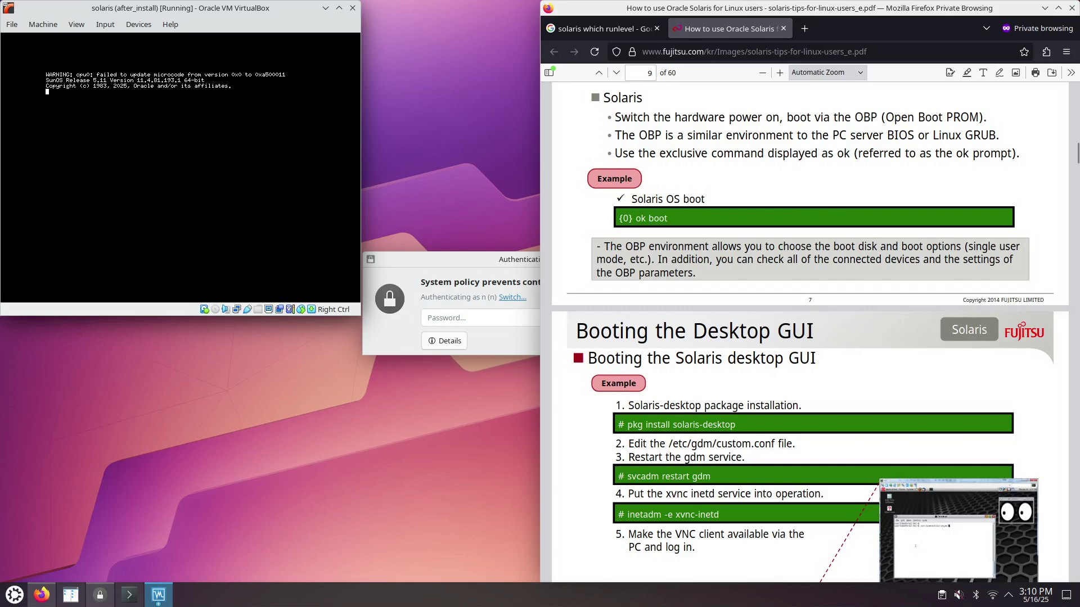
{"action": "type", "text": "aa"}
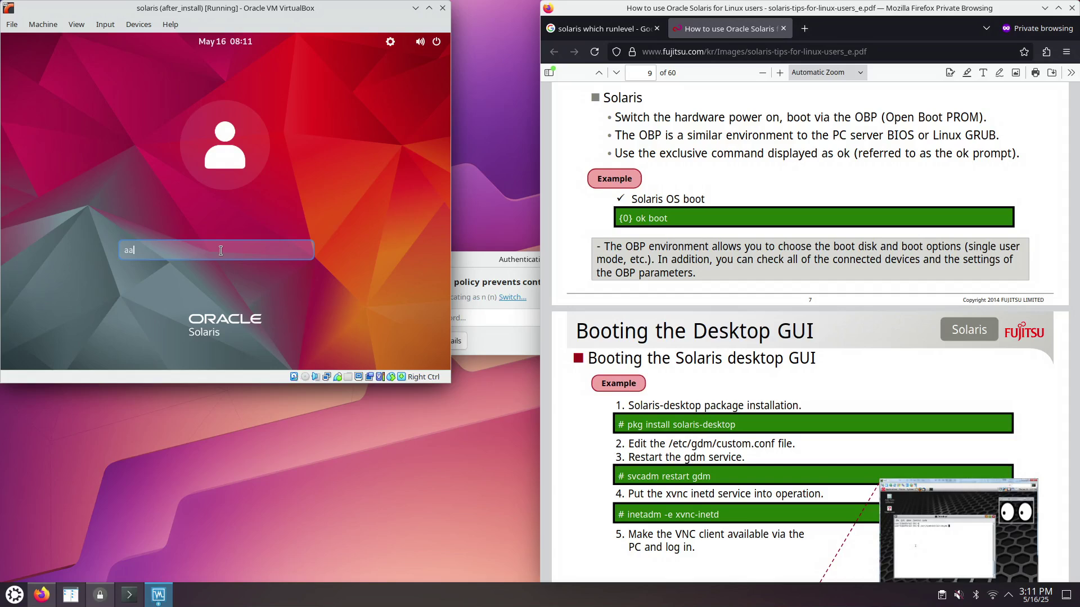
- Correct the username's extra letter and highlight 'svcadm restart gdm' in the Fujitsu guide
{"action": "key", "text": "BackSpace"}
{"action": "type", "text": "d"}
{"action": "left_click", "coordinate": [638, 478]}
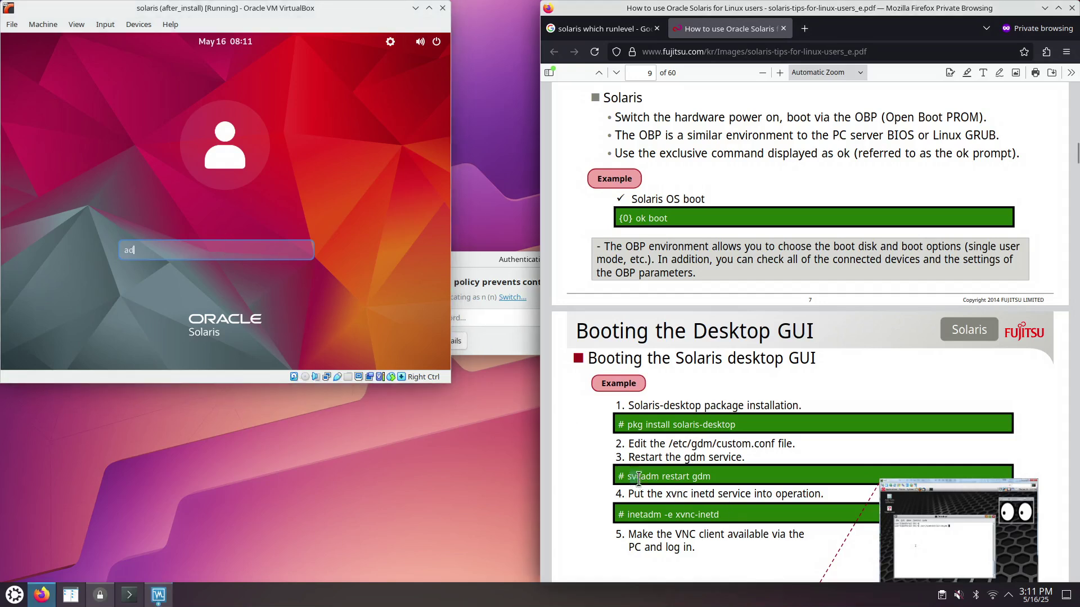
{"action": "left_click_drag", "start_coordinate": [639, 478], "coordinate": [710, 478]}
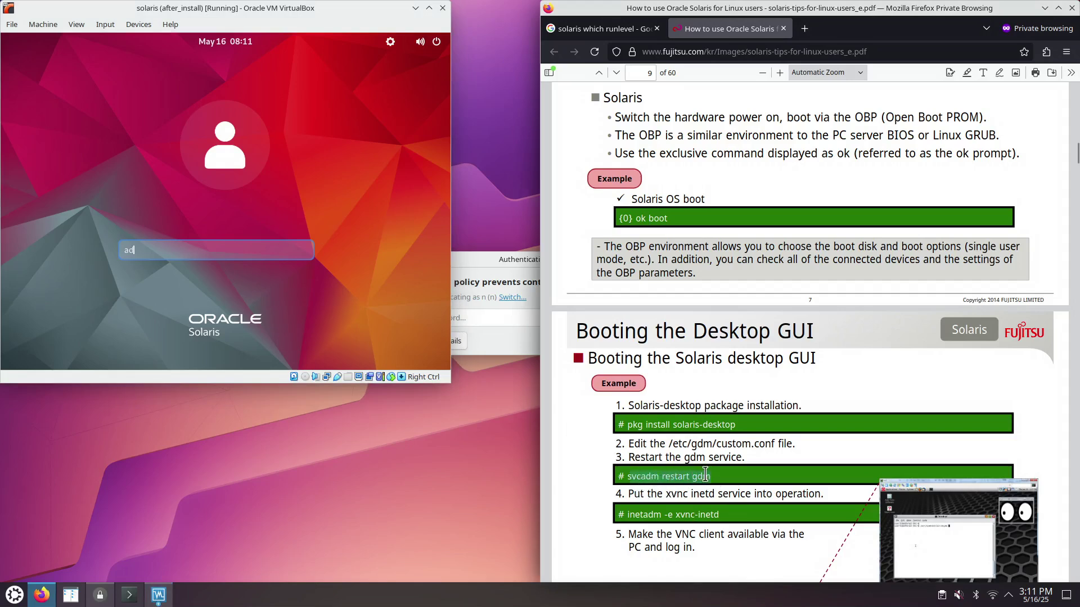
{"action": "scroll", "coordinate": [707, 475], "scroll_direction": "down", "scroll_amount": 3}
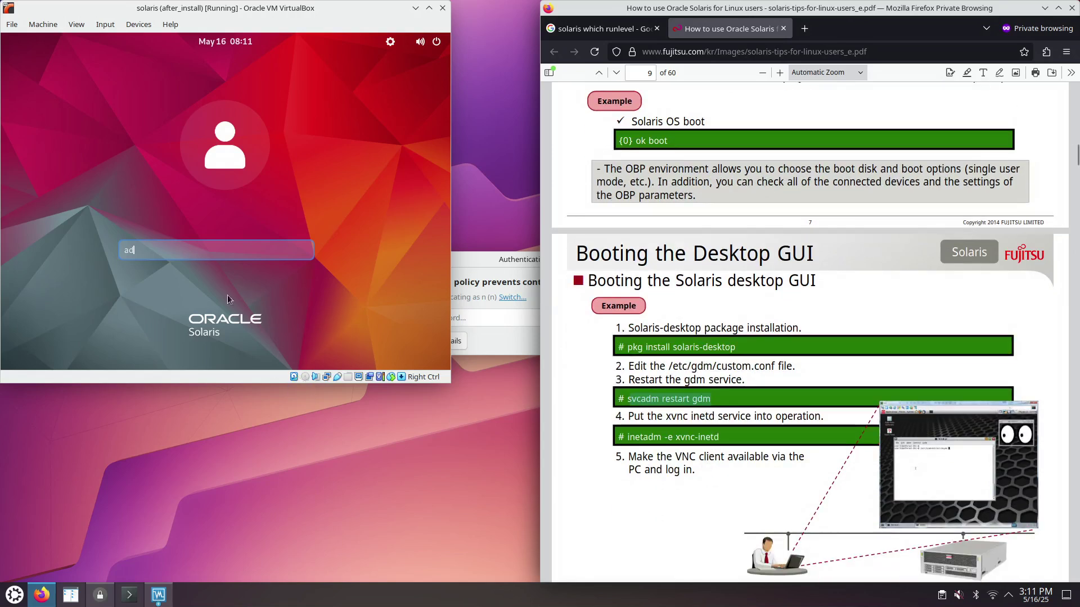
- Finish the username 'administrator' and log in with the account password
{"action": "type", "text": "m"}
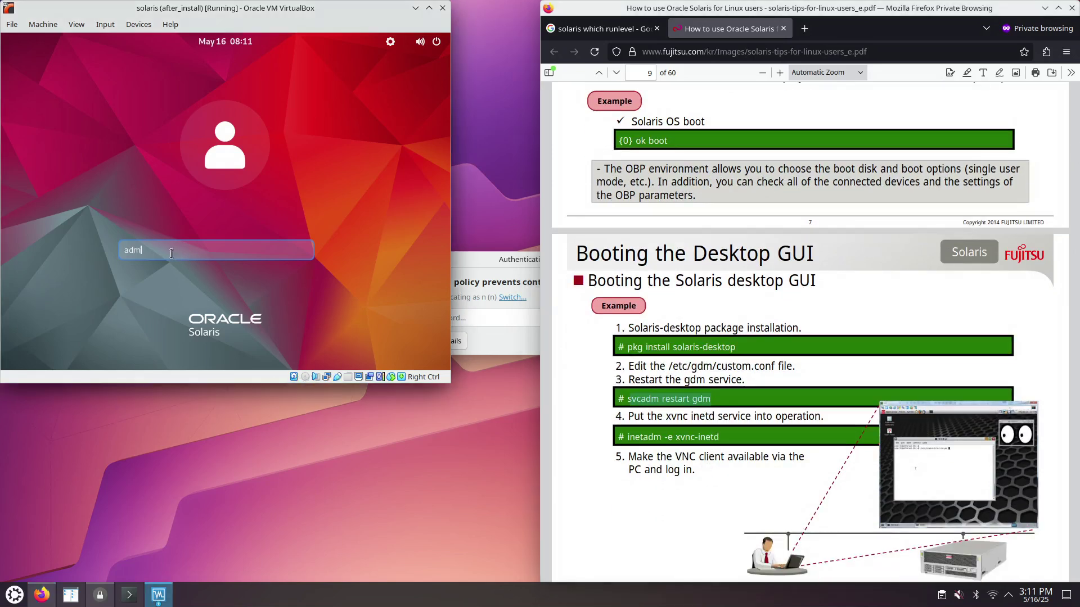
{"action": "type", "text": "inistrator"}
{"action": "key", "text": "Return"}
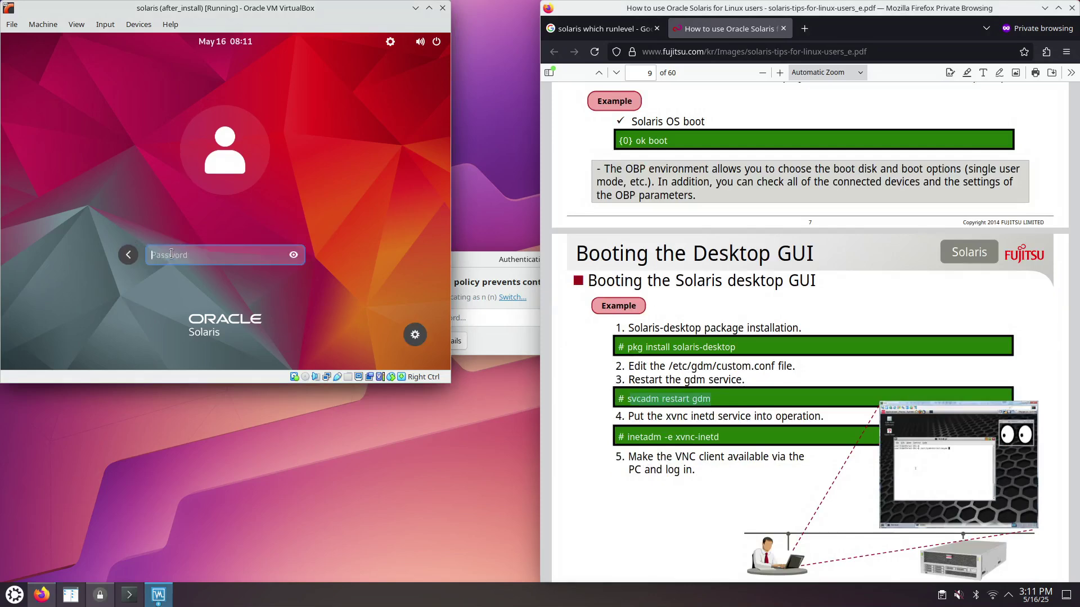
{"action": "type", "text": "********"}
{"action": "key", "text": "Return"}
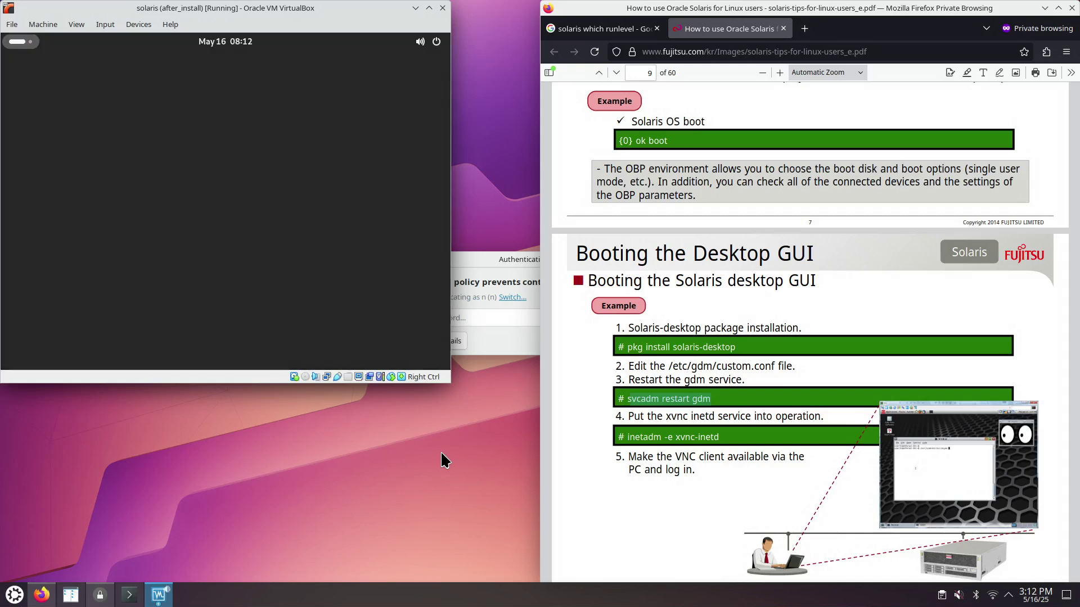
- Enlarge the VM window and finish first-run setup with English (US) layout and Location Services off
{"action": "left_click_drag", "start_coordinate": [451, 383], "coordinate": [702, 551]}
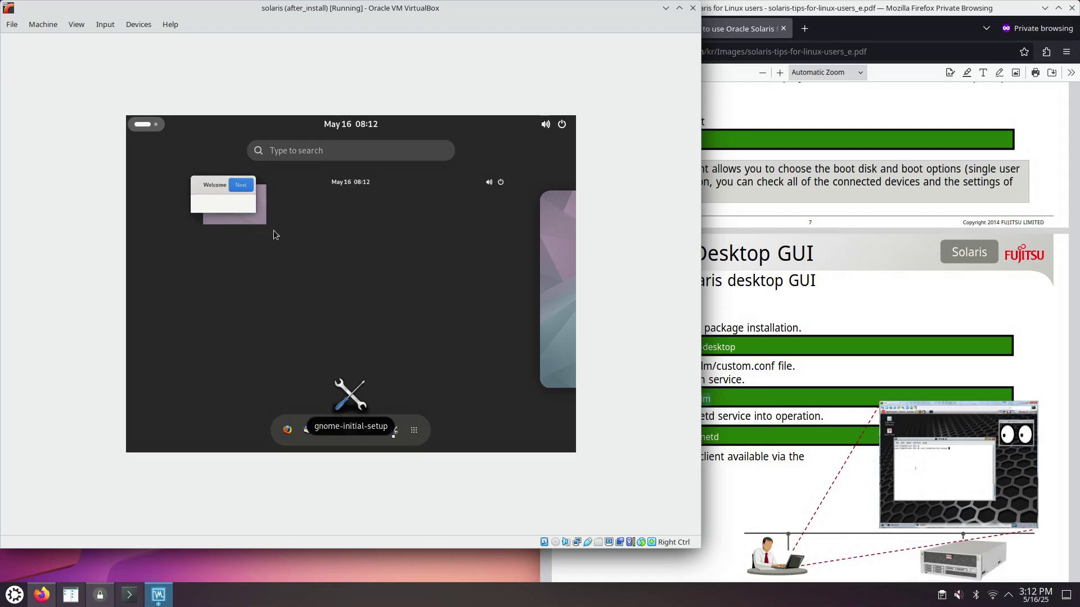
{"action": "left_click", "coordinate": [234, 201]}
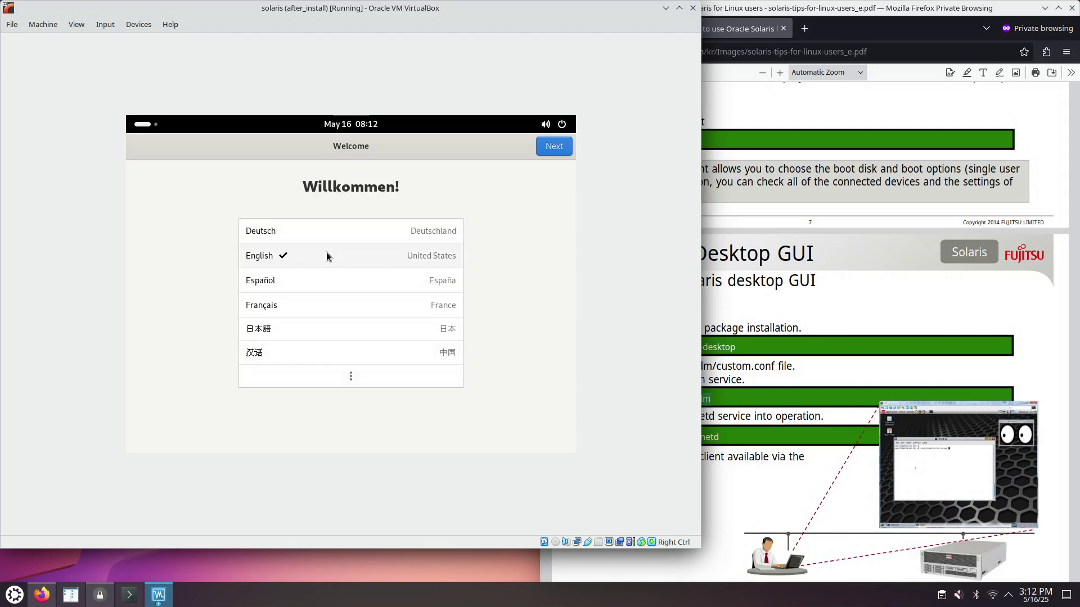
{"action": "left_click", "coordinate": [554, 146]}
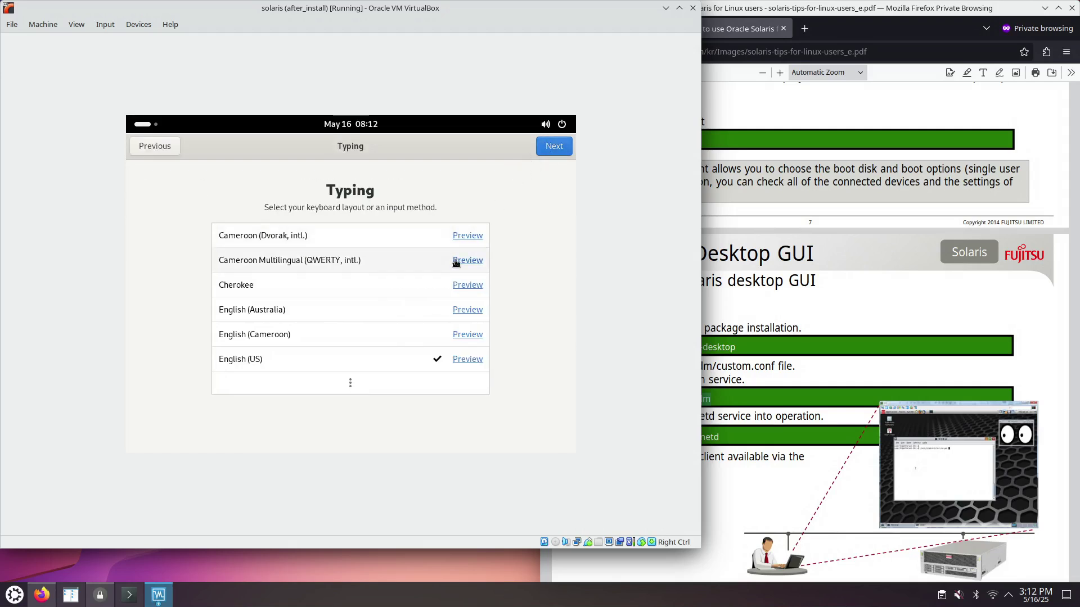
{"action": "left_click", "coordinate": [554, 147]}
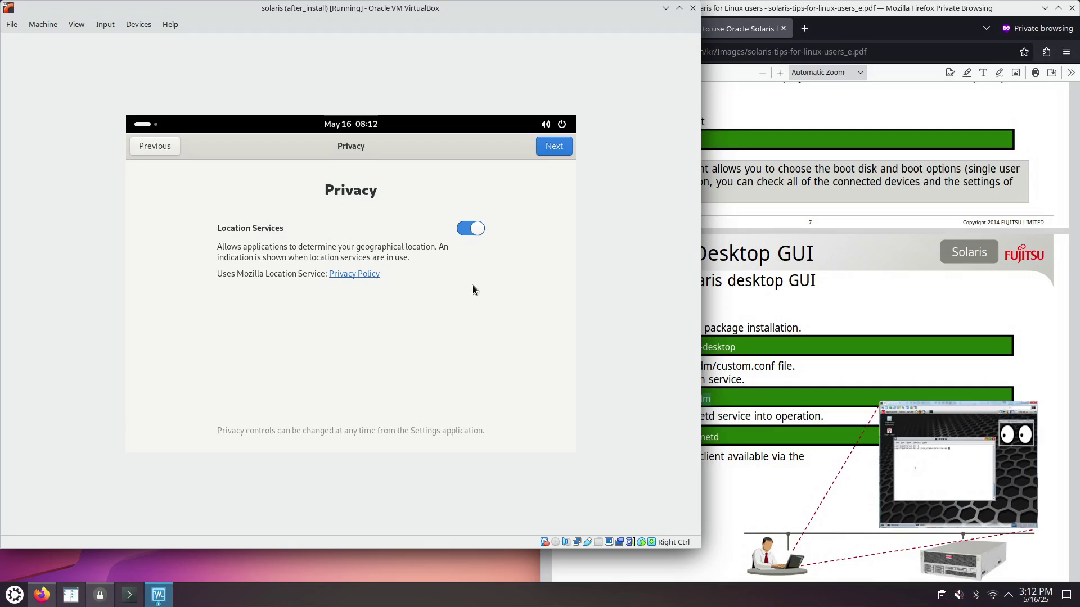
{"action": "left_click", "coordinate": [474, 229]}
{"action": "left_click", "coordinate": [555, 153]}
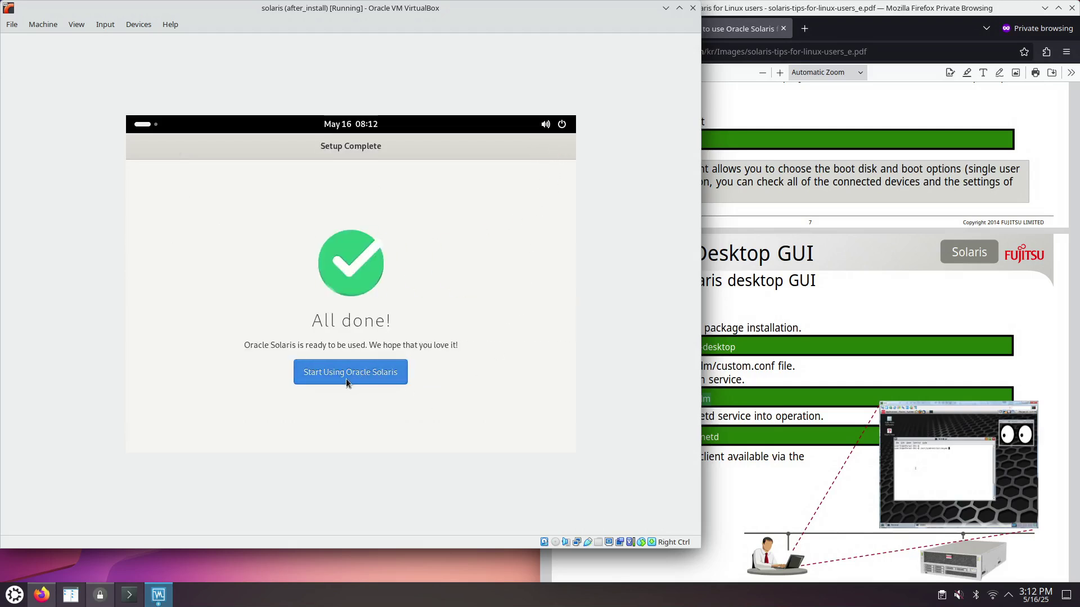
{"action": "left_click", "coordinate": [348, 376]}
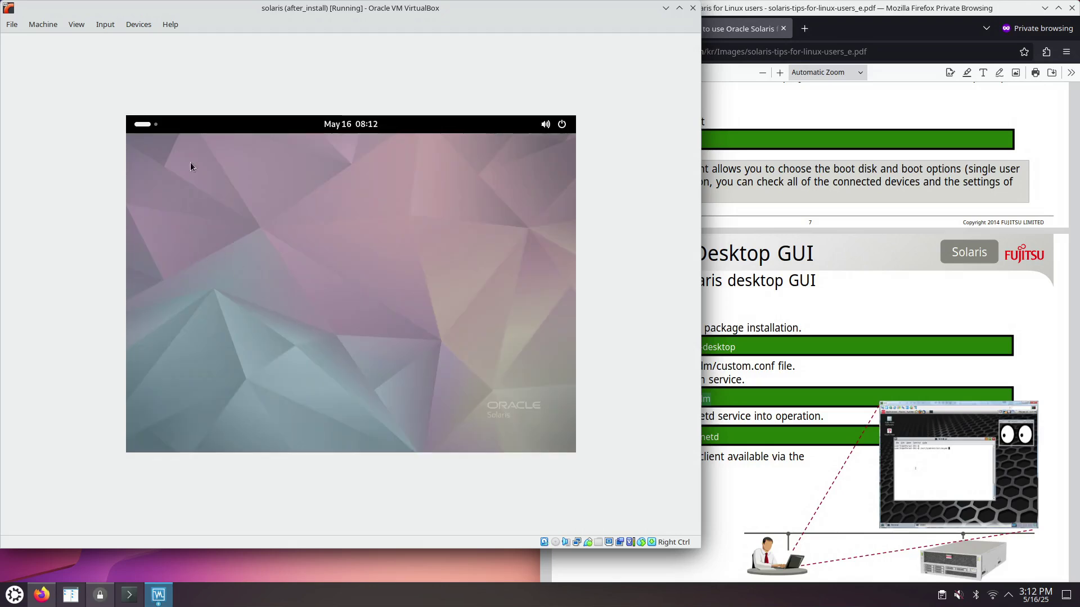
- Launch the guest's Settings app by searching 'sett' in Activities
{"action": "left_click", "coordinate": [548, 126]}
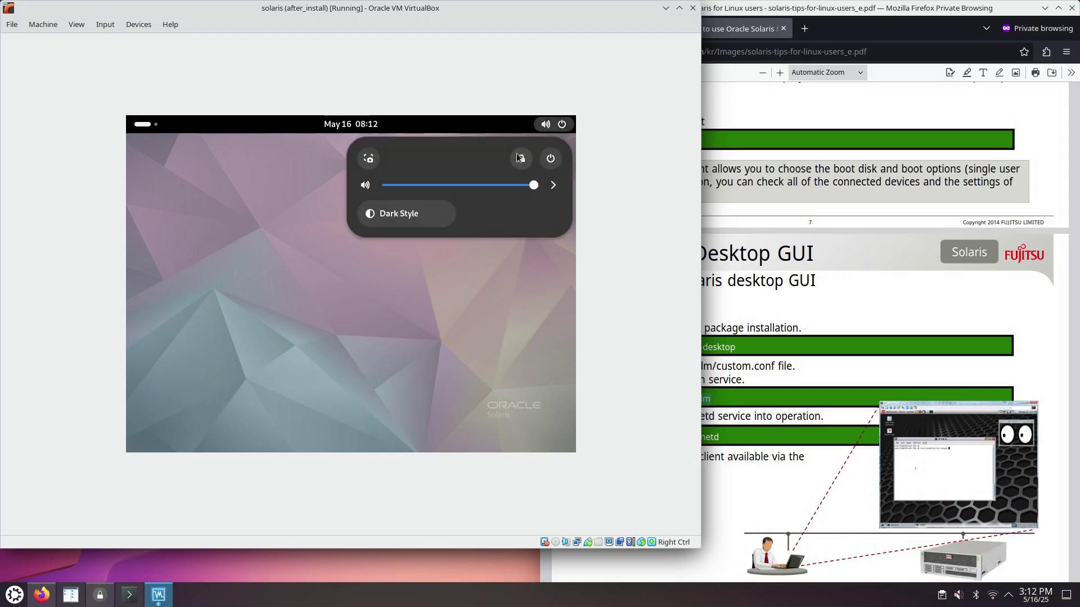
{"action": "left_click", "coordinate": [141, 126]}
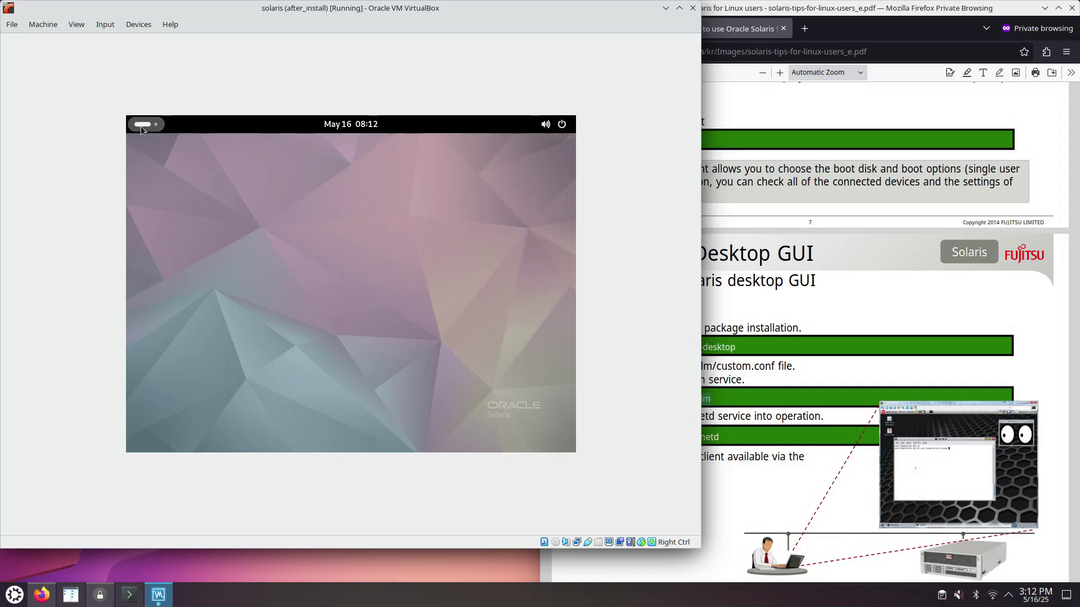
{"action": "left_click", "coordinate": [141, 126]}
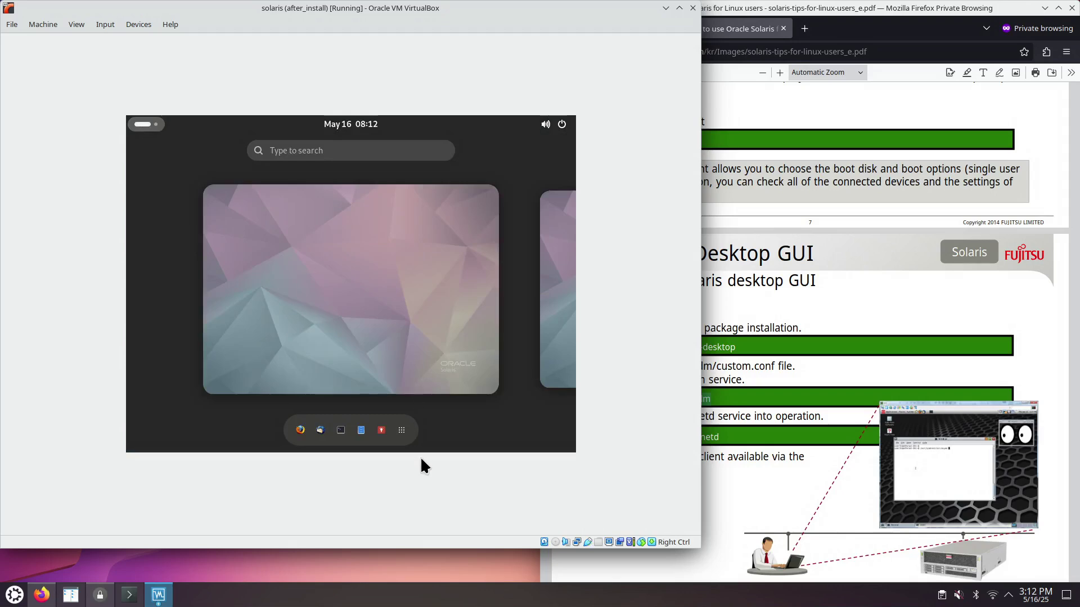
{"action": "left_click", "coordinate": [315, 150]}
{"action": "type", "text": "sett"}
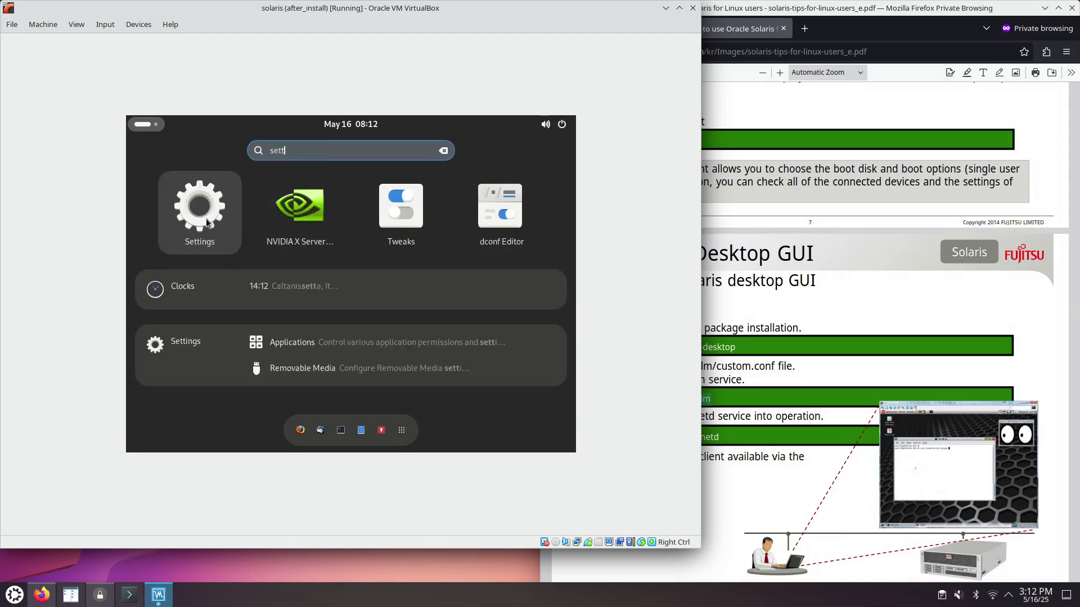
{"action": "left_click", "coordinate": [210, 223]}
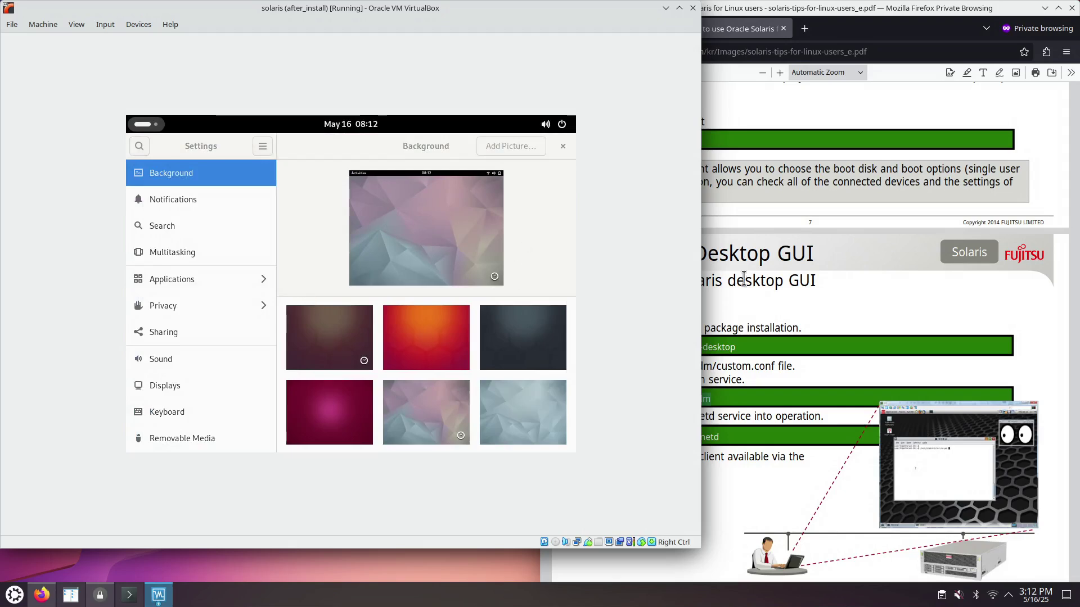
- Search Settings for 'resol' to list only the Displays panel
{"action": "key", "text": "F10"}
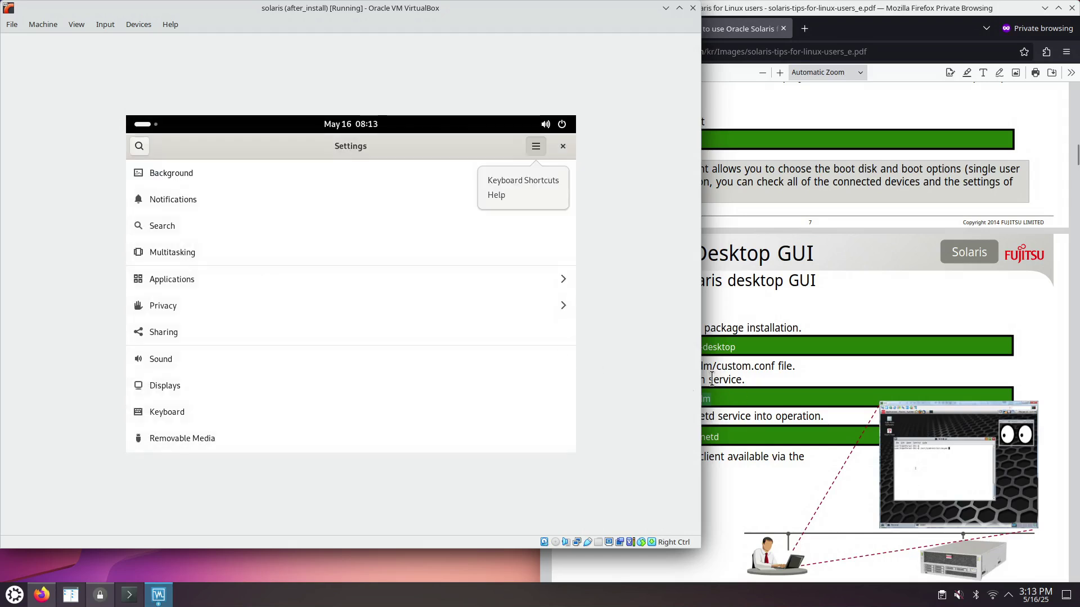
{"action": "left_click", "coordinate": [139, 147]}
{"action": "left_click", "coordinate": [139, 147]}
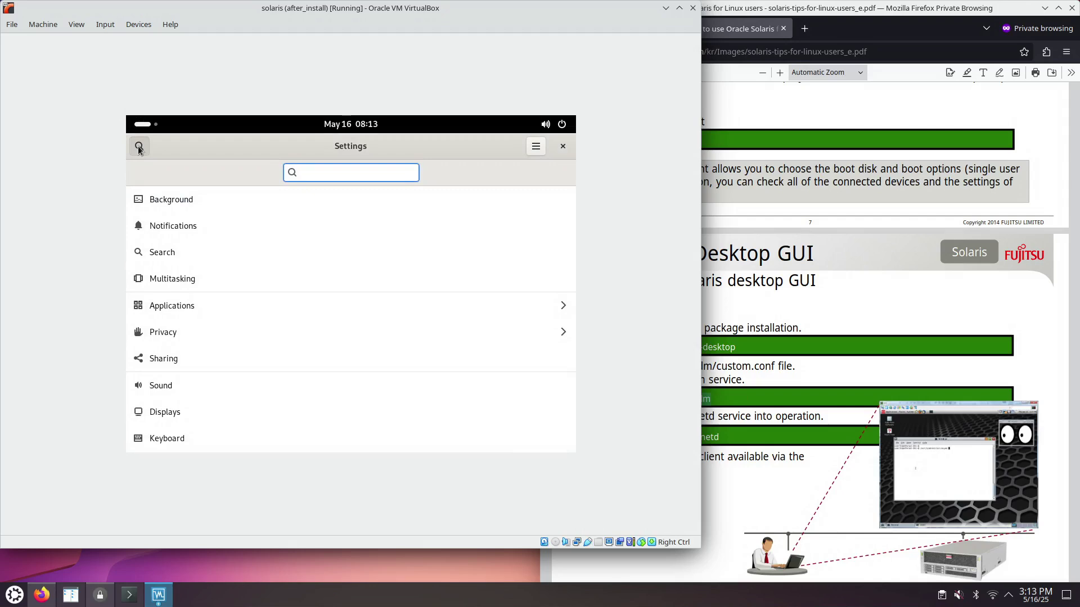
{"action": "type", "text": "resol"}
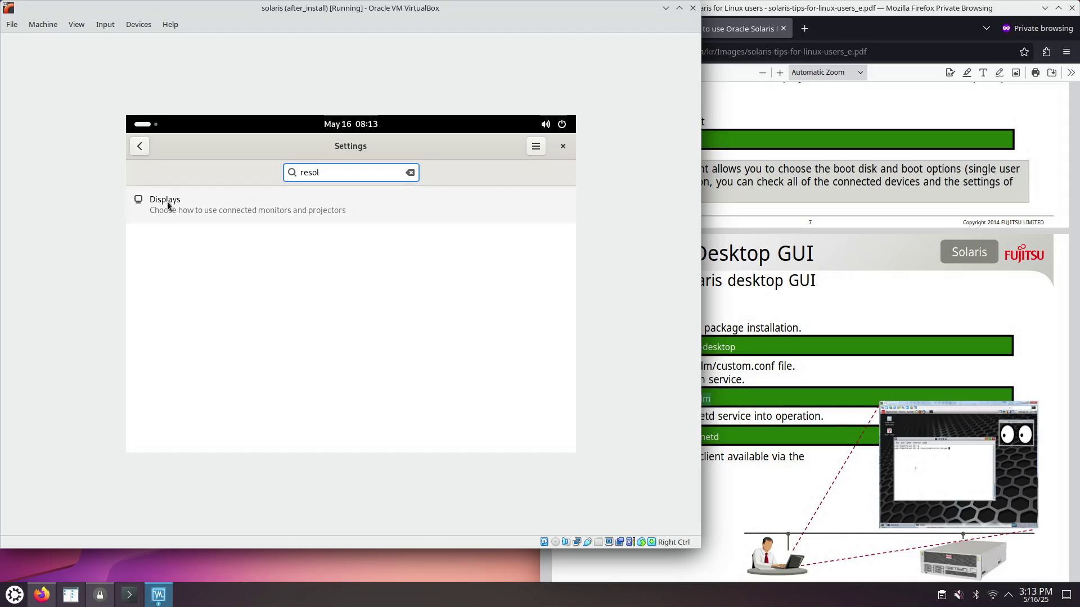
- Apply and keep a 1280 × 720 (16:9) resolution in Displays, then close Settings
{"action": "left_click", "coordinate": [164, 204]}
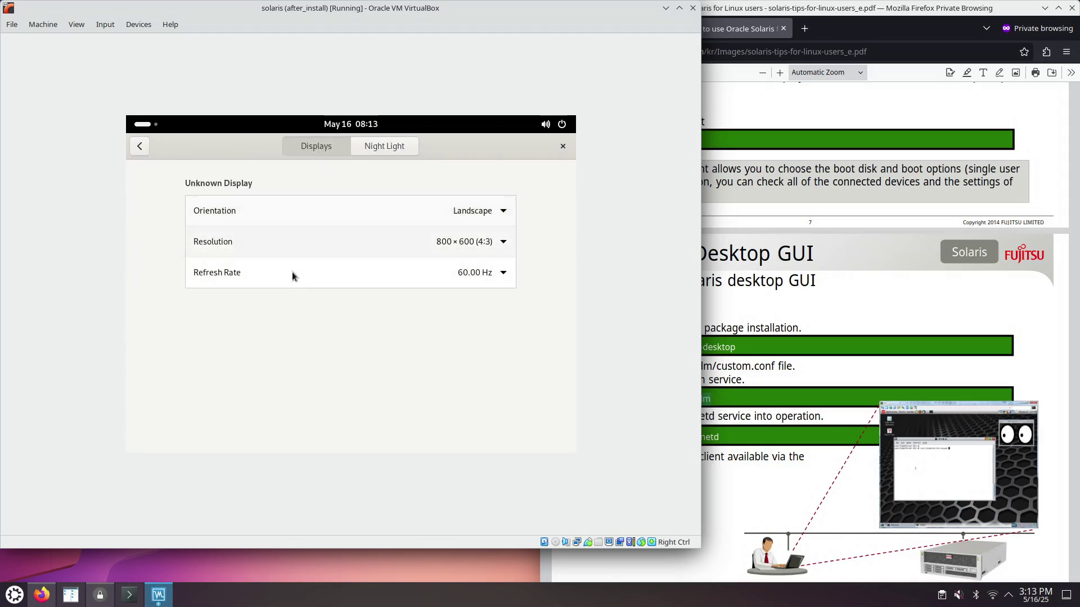
{"action": "left_click", "coordinate": [504, 243]}
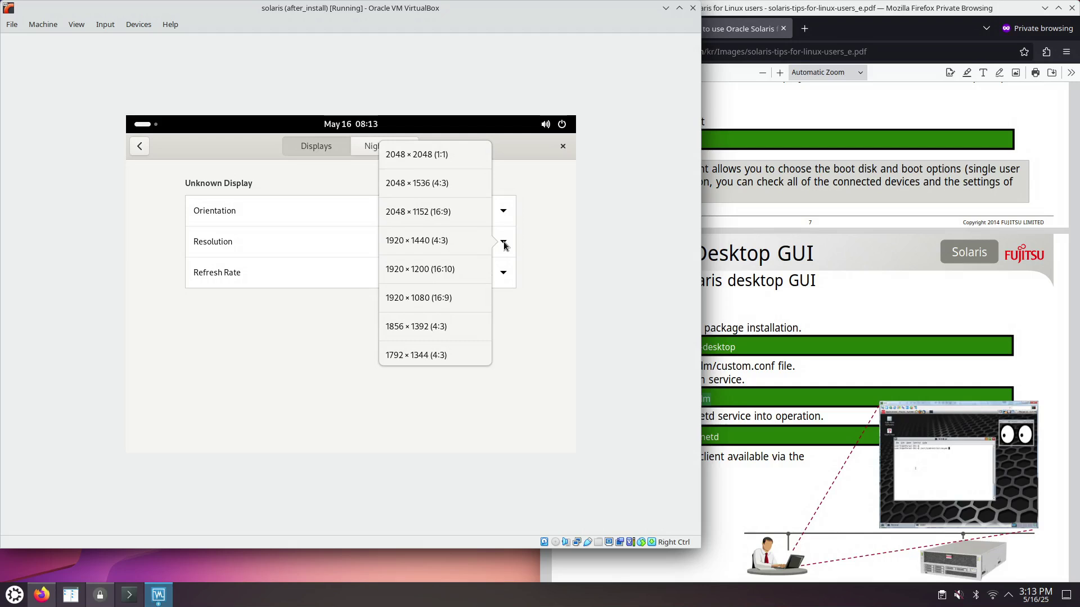
{"action": "left_click", "coordinate": [562, 292]}
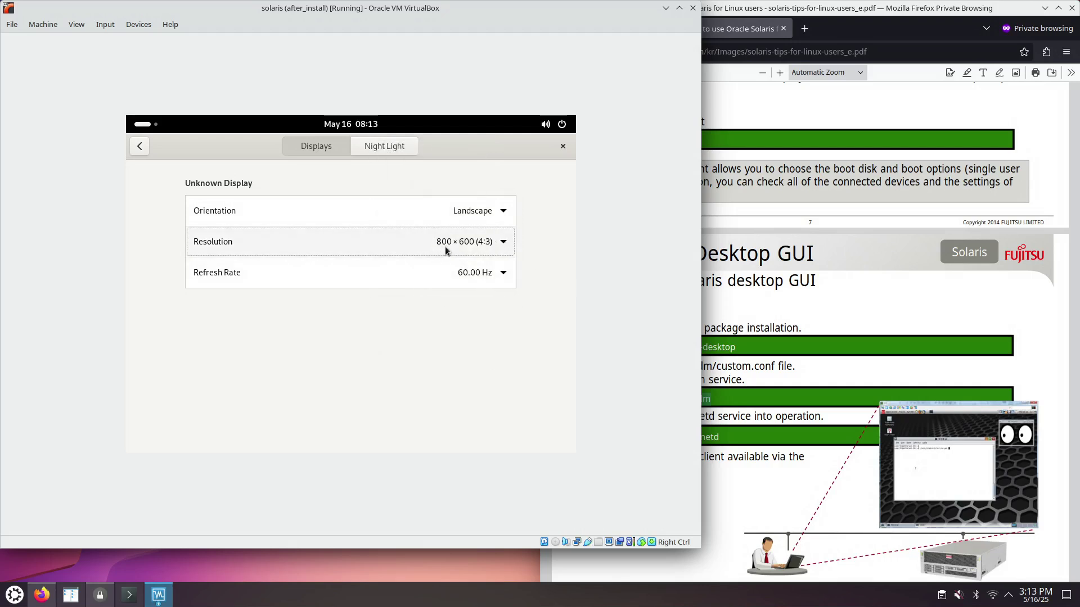
{"action": "left_click", "coordinate": [504, 243]}
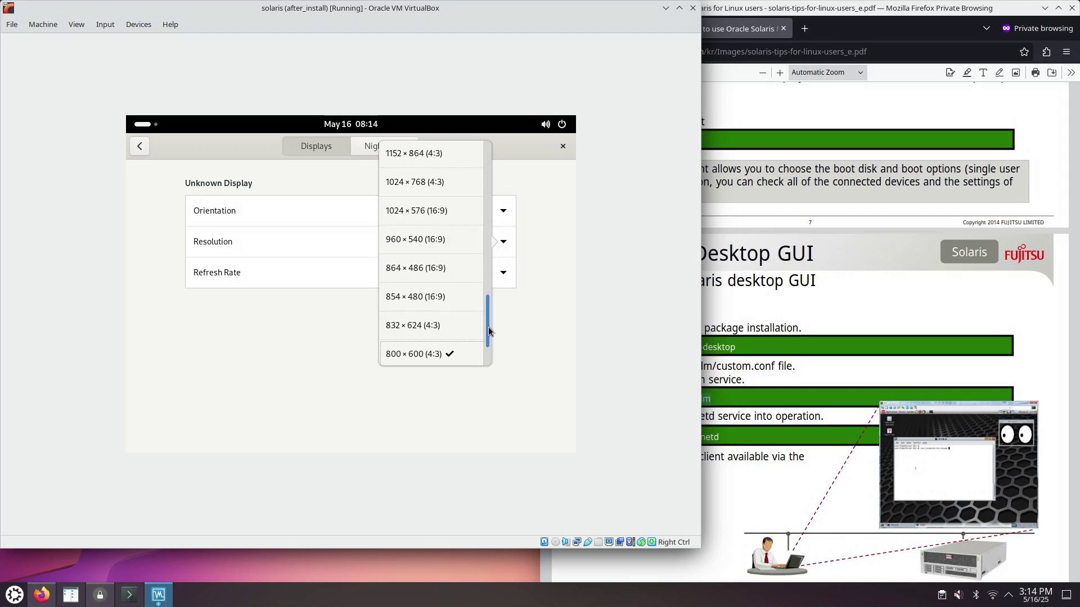
{"action": "scroll", "coordinate": [489, 332], "scroll_direction": "up", "scroll_amount": 3}
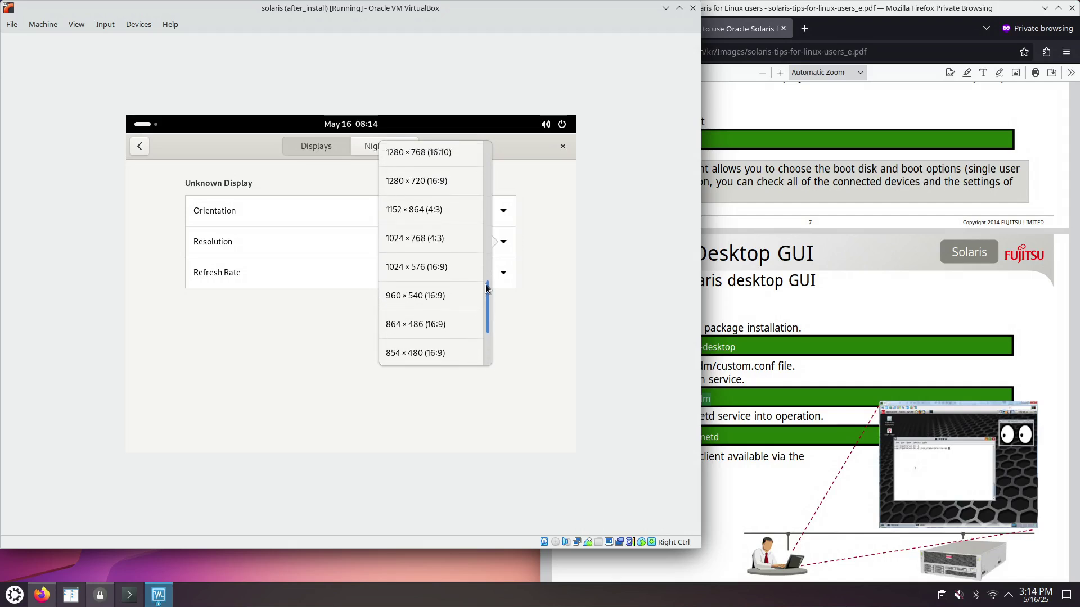
{"action": "scroll", "coordinate": [487, 276], "scroll_direction": "up", "scroll_amount": 2}
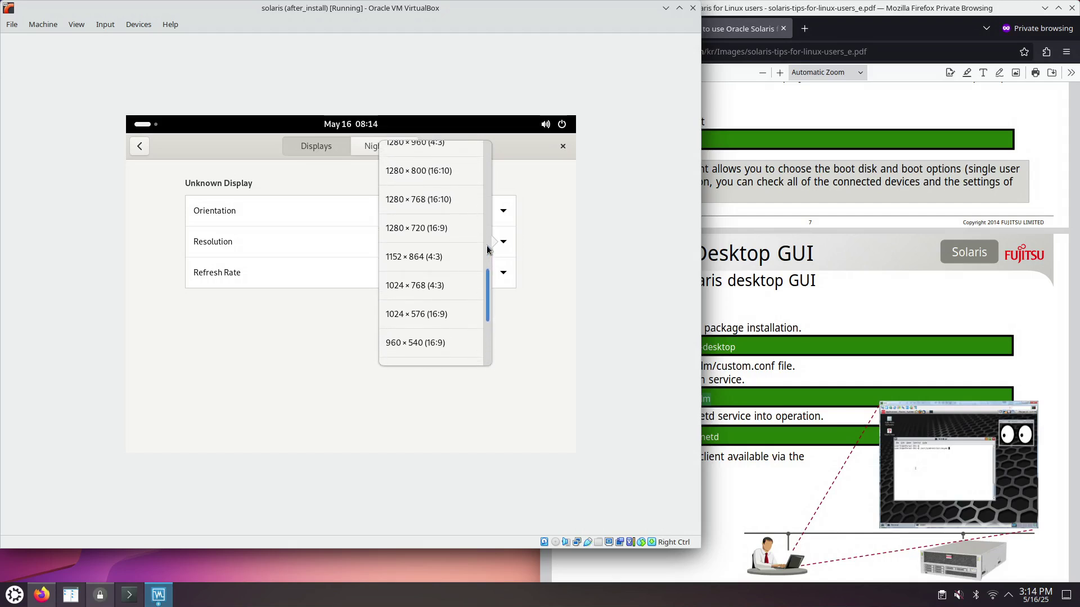
{"action": "left_click", "coordinate": [411, 238]}
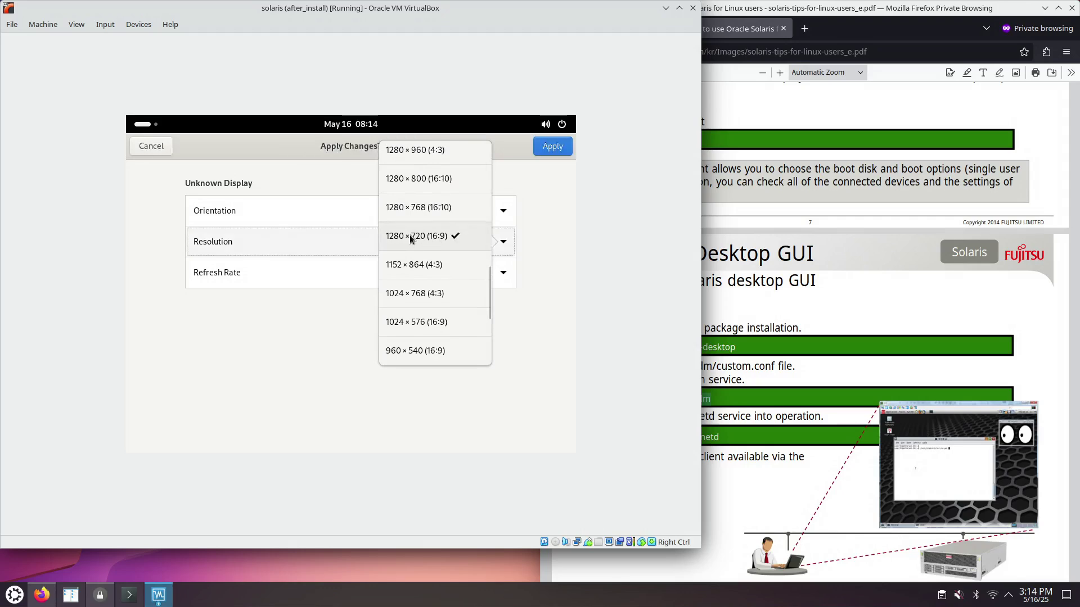
{"action": "left_click", "coordinate": [548, 148]}
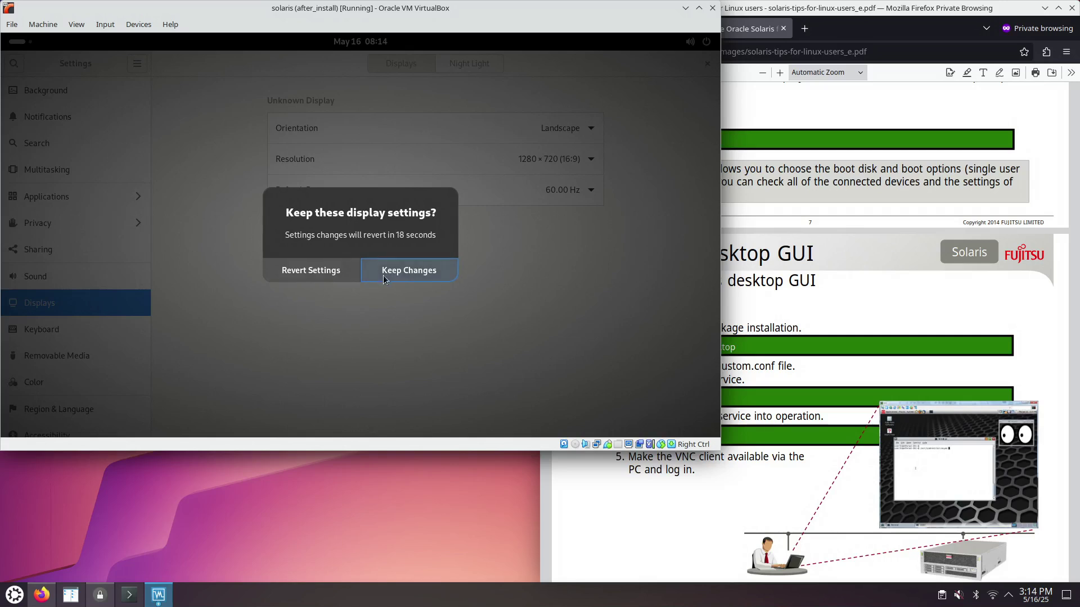
{"action": "left_click", "coordinate": [388, 273]}
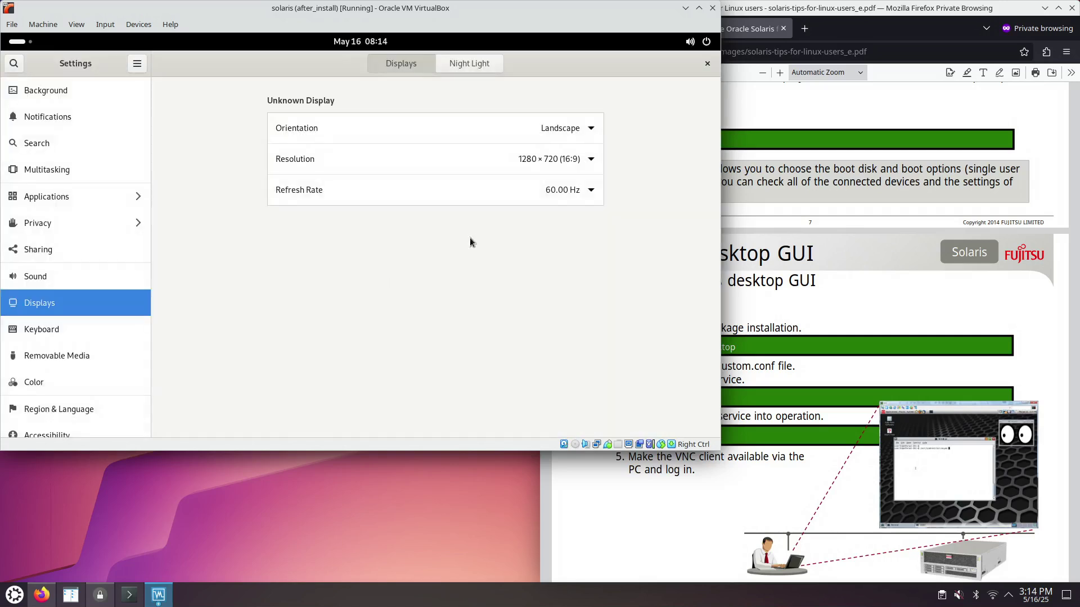
{"action": "left_click", "coordinate": [708, 65]}
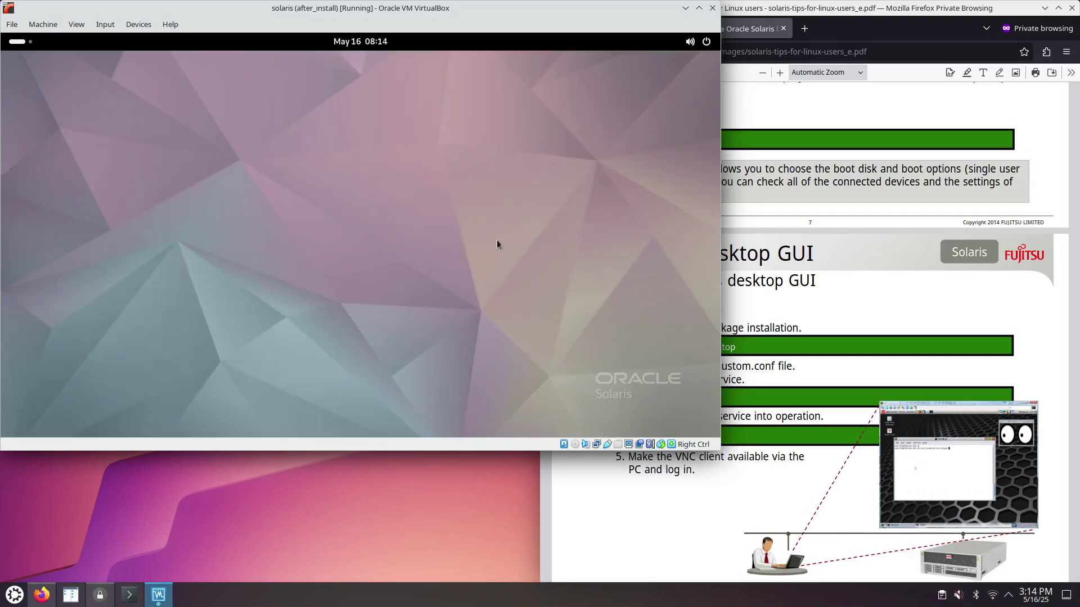
{"action": "left_click", "coordinate": [777, 397]}
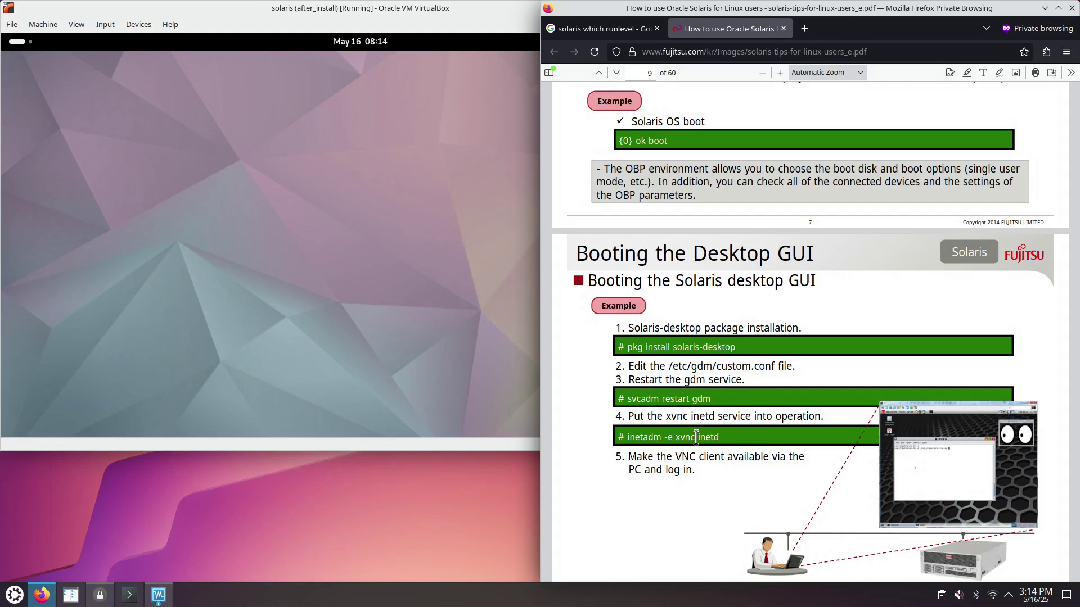
- Highlight the inetadm -e command in the Firefox PDF guide
{"action": "left_click_drag", "start_coordinate": [628, 437], "coordinate": [698, 466]}
{"action": "left_click", "coordinate": [712, 464]}
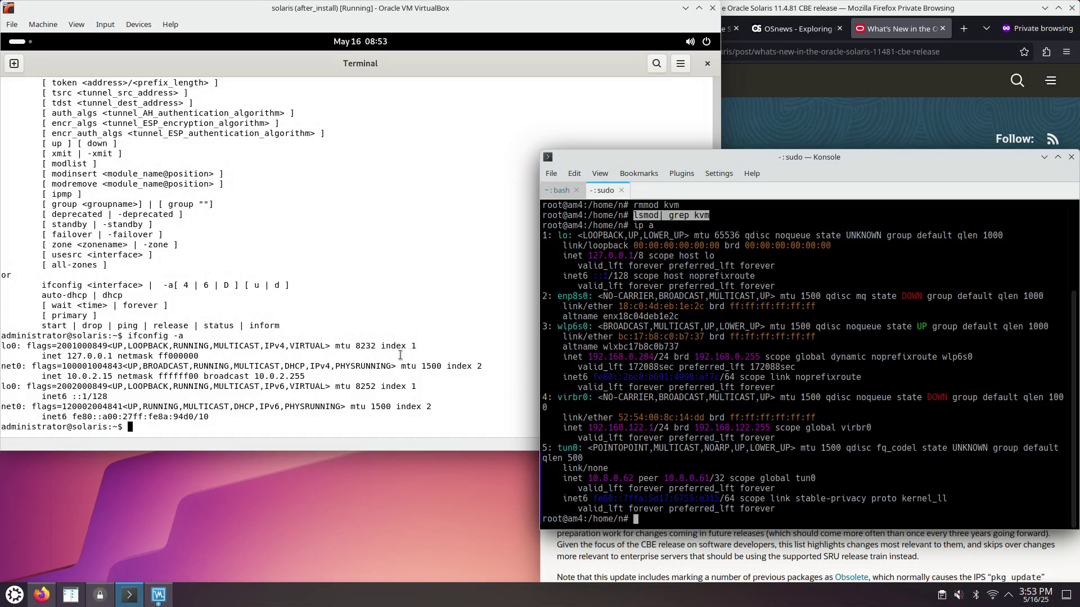
- Select the ifconfig -a command in the Solaris guest terminal
{"action": "left_click", "coordinate": [233, 339]}
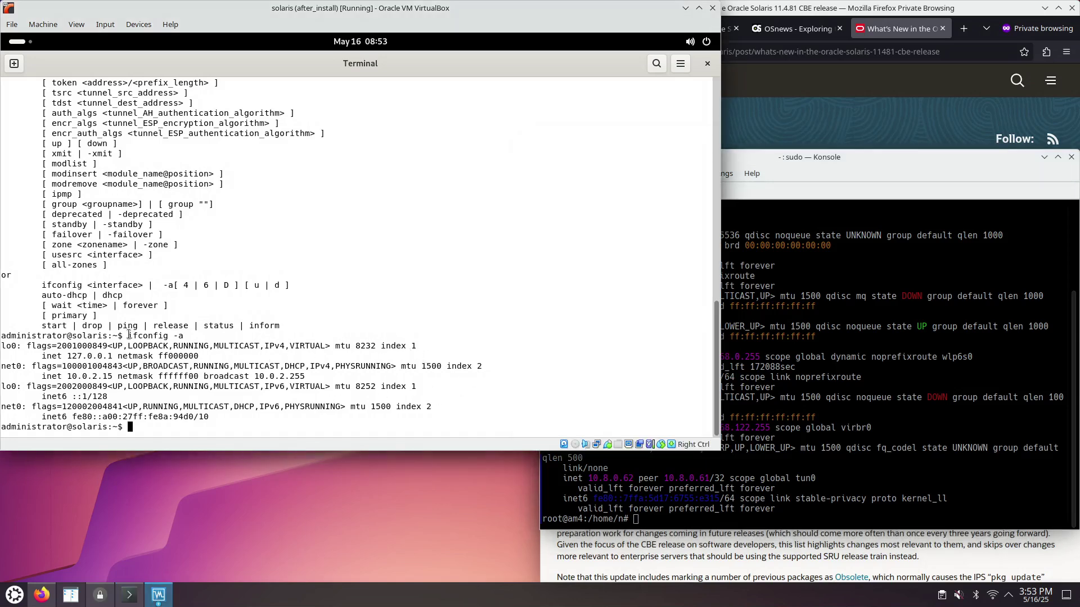
{"action": "left_click_drag", "start_coordinate": [129, 335], "coordinate": [184, 337]}
{"action": "left_click", "coordinate": [846, 165]}
{"action": "left_click", "coordinate": [329, 383]}
{"action": "left_click_drag", "start_coordinate": [128, 335], "coordinate": [184, 335]}
- Compare the host's ip a output in Konsole and select the guest address 10.0.2.15
{"action": "left_click", "coordinate": [852, 166]}
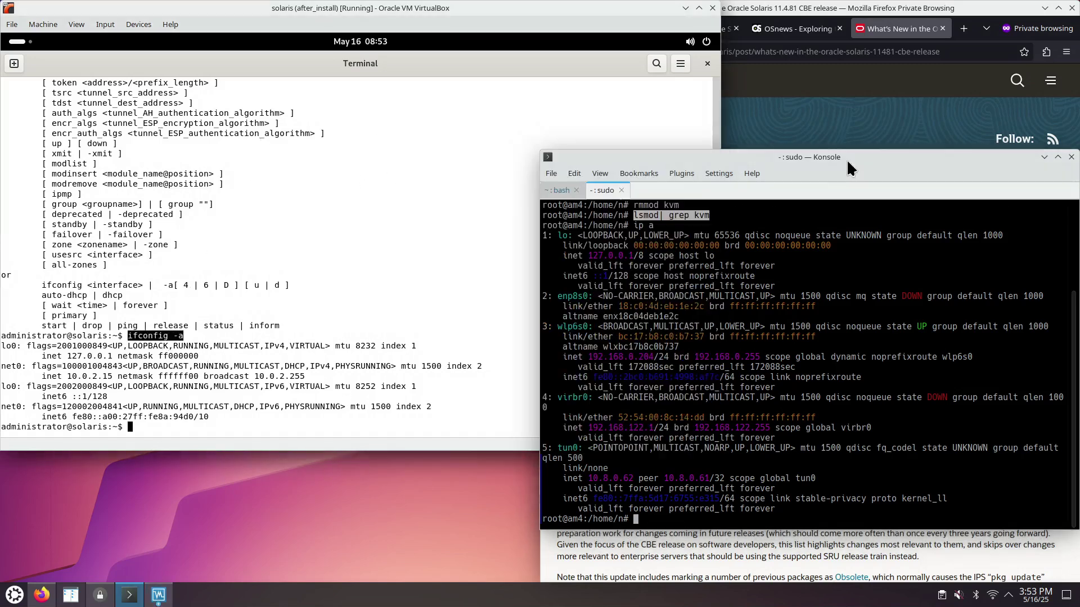
{"action": "left_click_drag", "start_coordinate": [634, 225], "coordinate": [653, 224]}
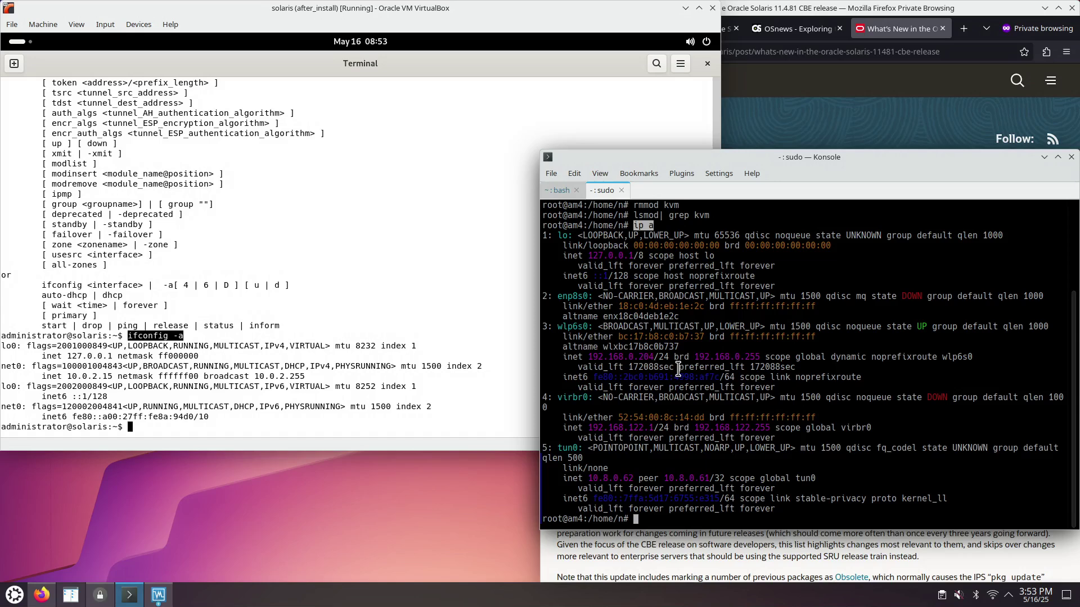
{"action": "left_click", "coordinate": [284, 406]}
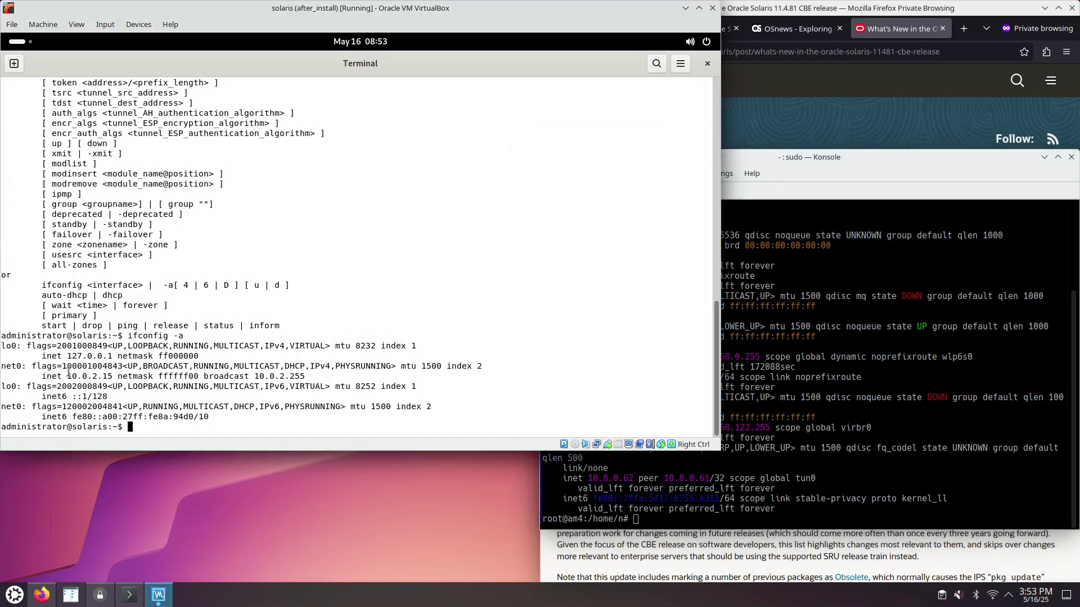
{"action": "left_click_drag", "start_coordinate": [67, 375], "coordinate": [113, 376]}
{"action": "left_click", "coordinate": [728, 398]}
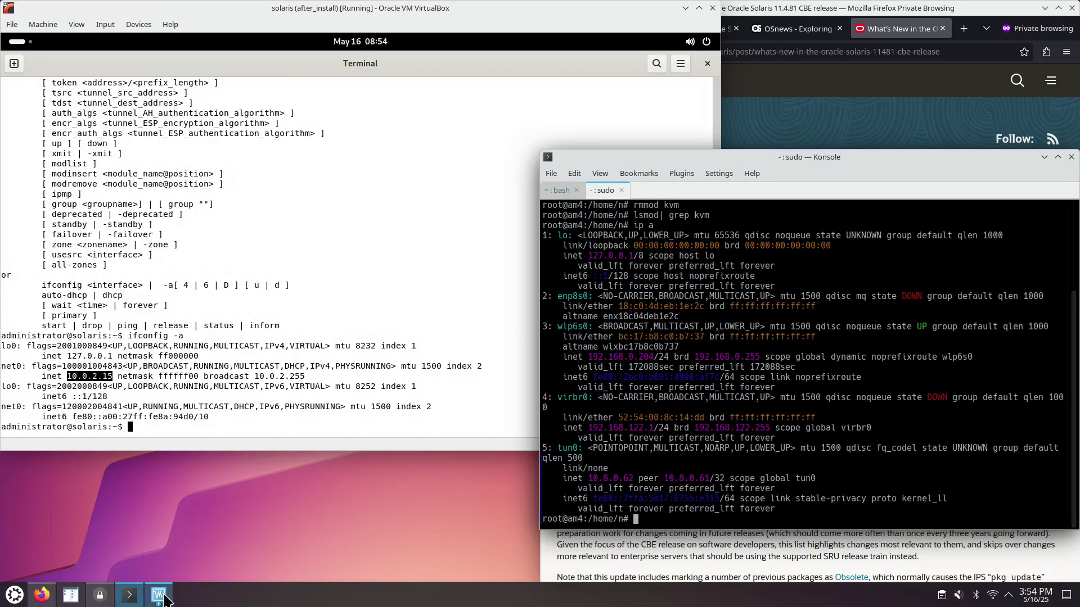
- Check the solaris VM's network adapter is attached to NAT, closing settings unchanged
{"action": "mouse_move", "coordinate": [165, 599]}
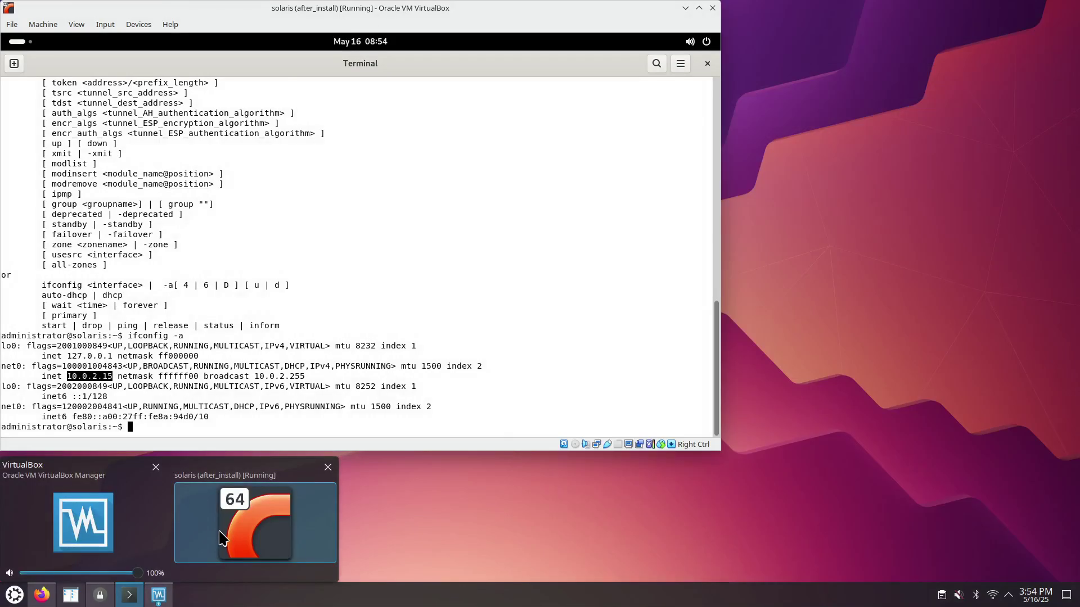
{"action": "left_click", "coordinate": [222, 538]}
{"action": "left_click", "coordinate": [145, 599]}
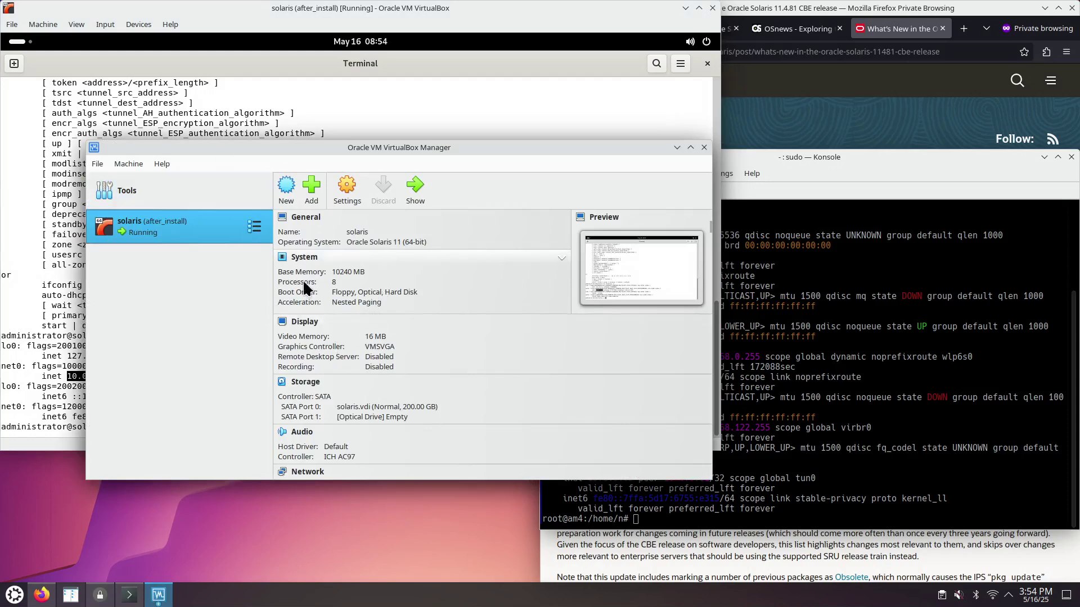
{"action": "left_click", "coordinate": [344, 191]}
{"action": "left_click", "coordinate": [231, 257]}
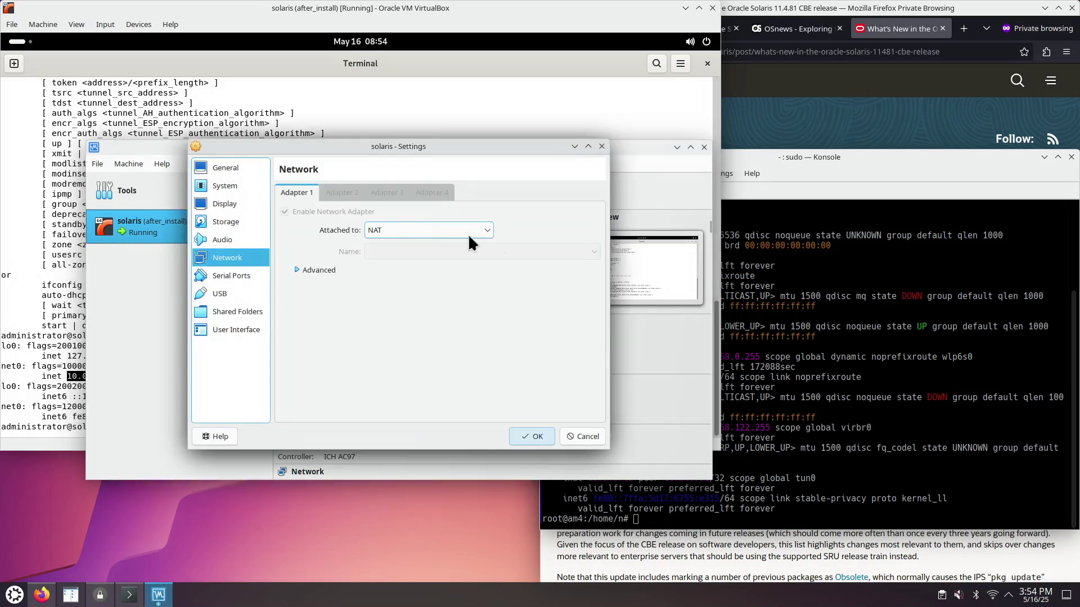
{"action": "left_click", "coordinate": [489, 231]}
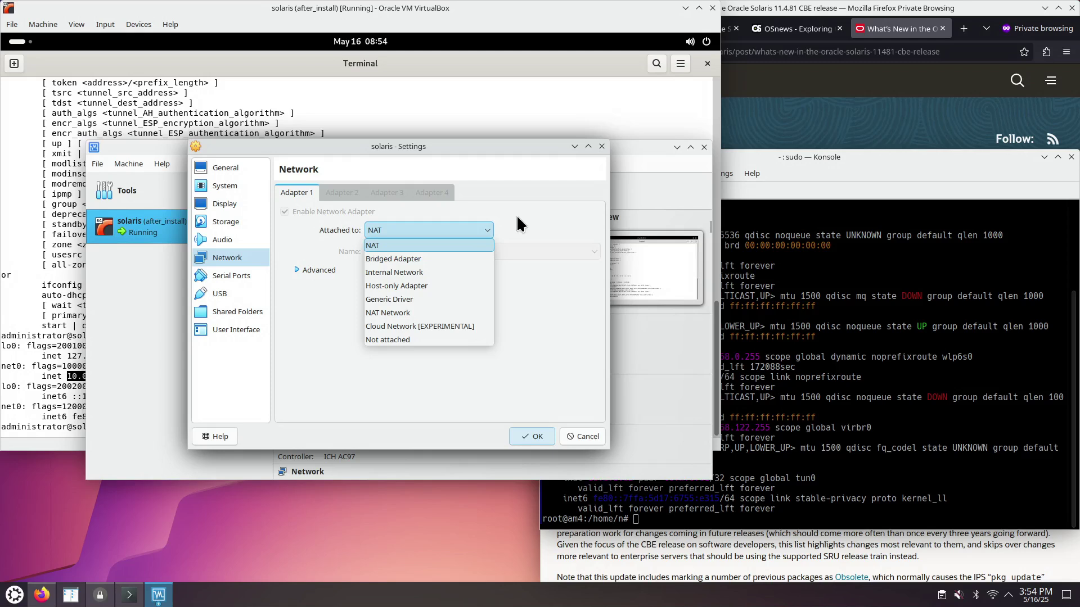
{"action": "left_click", "coordinate": [518, 219]}
{"action": "left_click", "coordinate": [592, 442]}
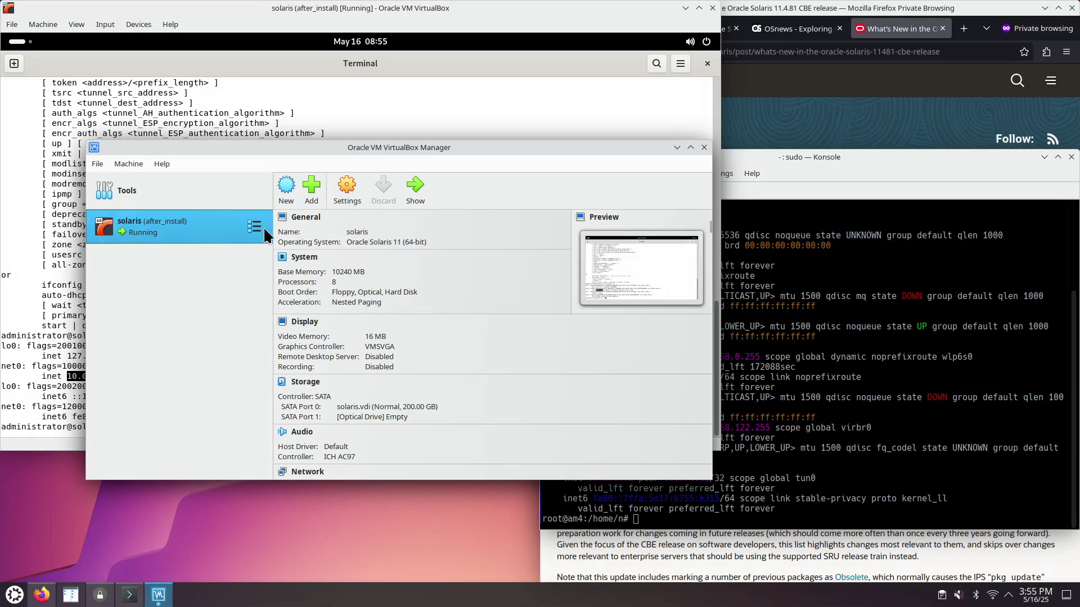
- Reopen the solaris VM's Network settings, expand Advanced and open Port Forwarding
{"action": "left_click", "coordinate": [343, 195]}
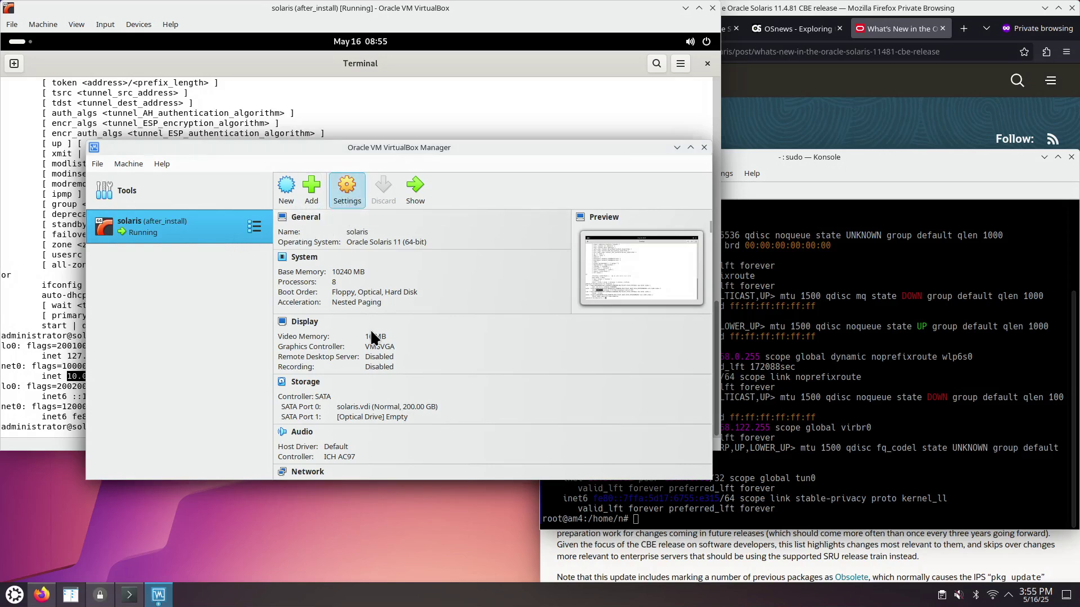
{"action": "left_click", "coordinate": [230, 240]}
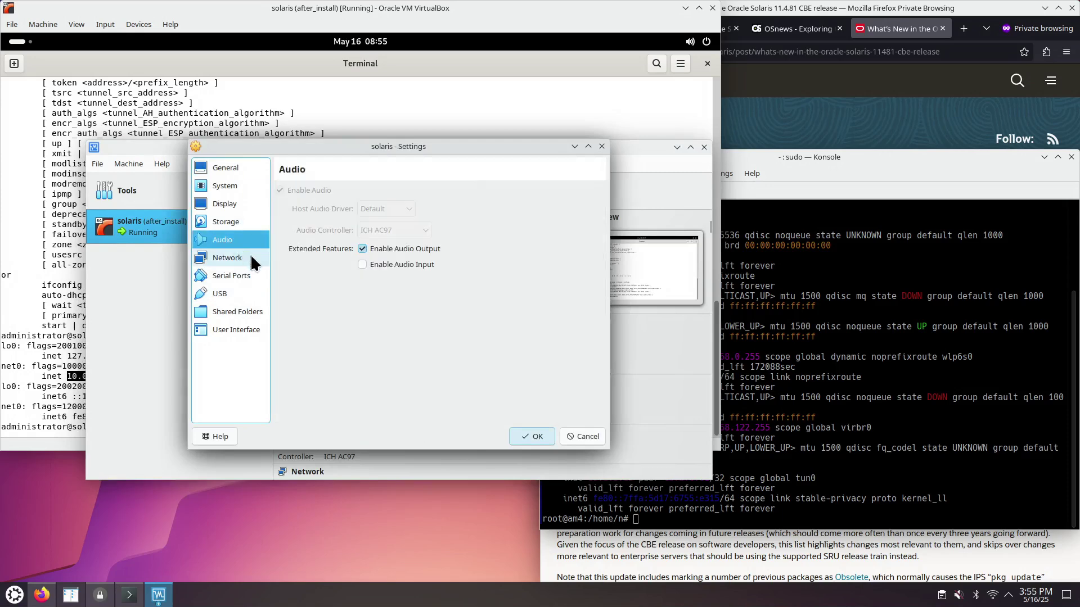
{"action": "left_click", "coordinate": [251, 255]}
{"action": "left_click", "coordinate": [298, 270]}
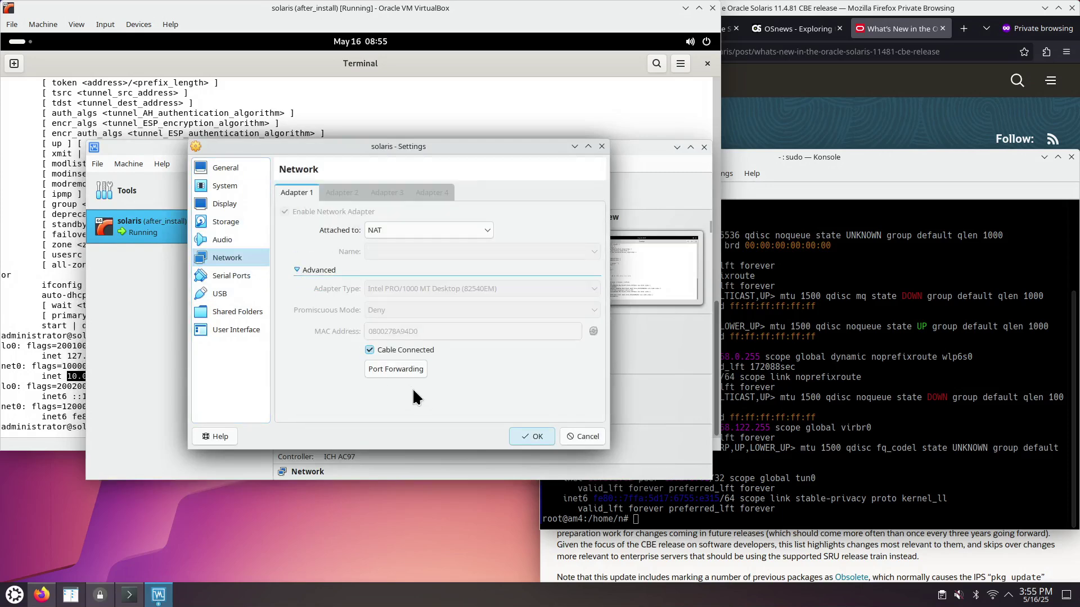
{"action": "left_click", "coordinate": [395, 370]}
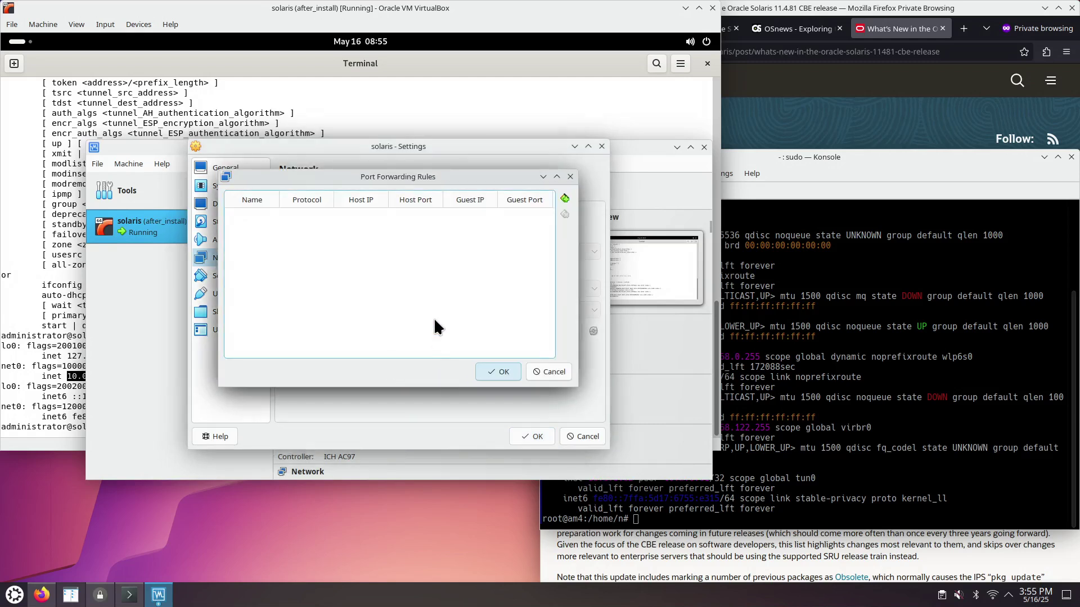
- Add a port-forwarding rule with guest port 22 and host port 1022
{"action": "left_click", "coordinate": [564, 199]}
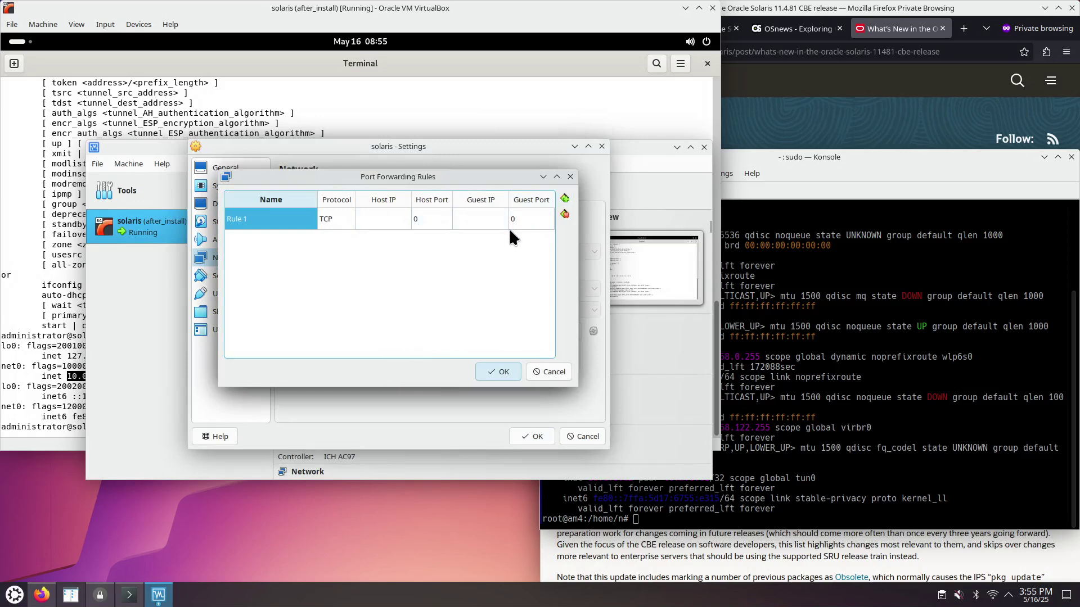
{"action": "left_click", "coordinate": [529, 224]}
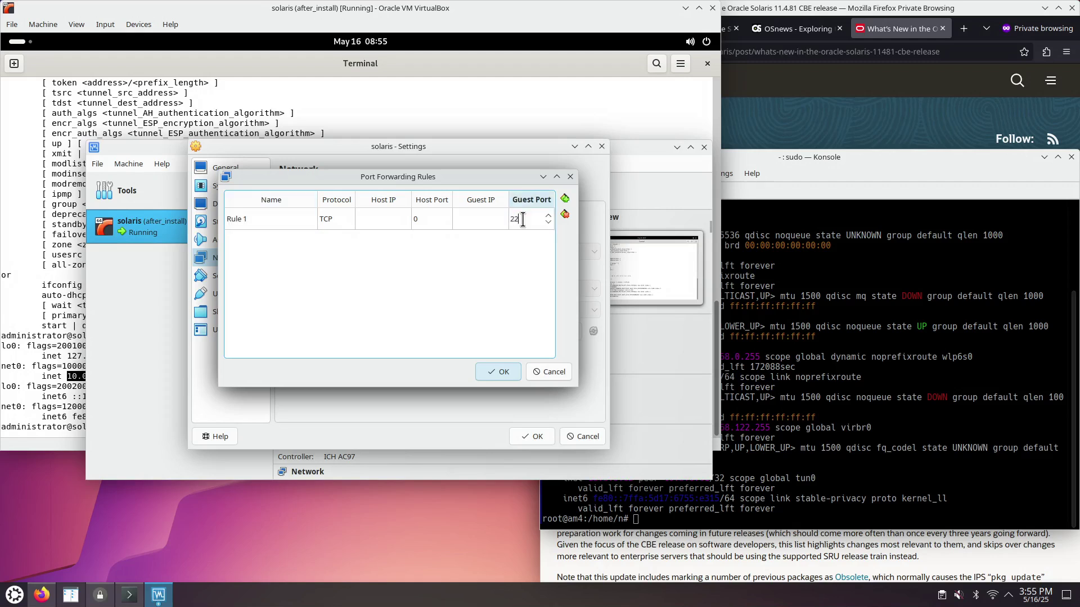
{"action": "type", "text": "22"}
{"action": "left_click", "coordinate": [427, 223]}
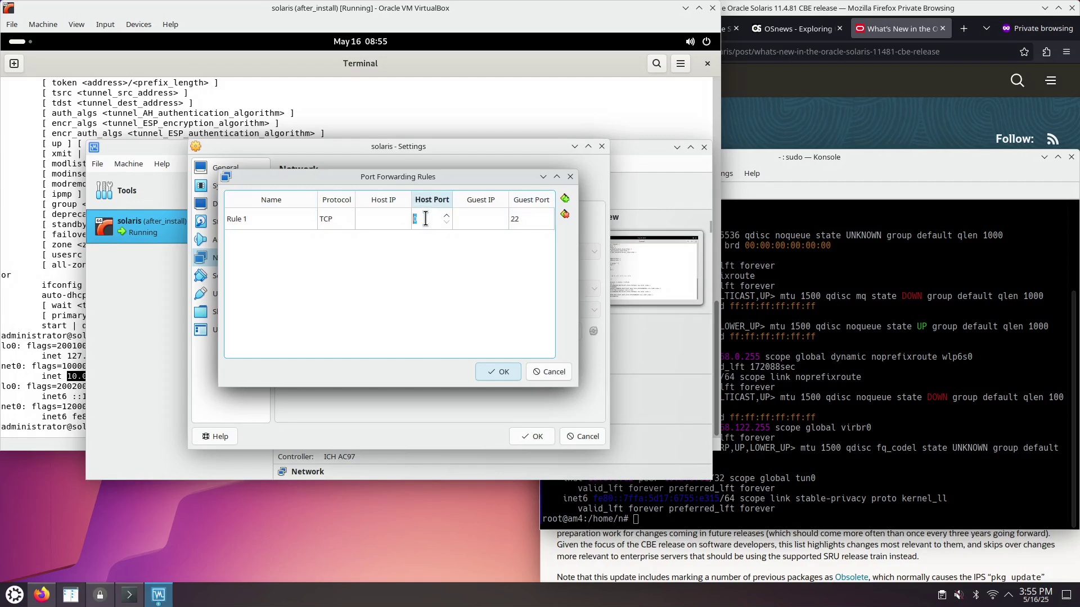
{"action": "type", "text": "1022"}
{"action": "left_click", "coordinate": [478, 221]}
- Name the rule SSH and select the guest's IP address in the Solaris terminal
{"action": "left_click", "coordinate": [484, 222]}
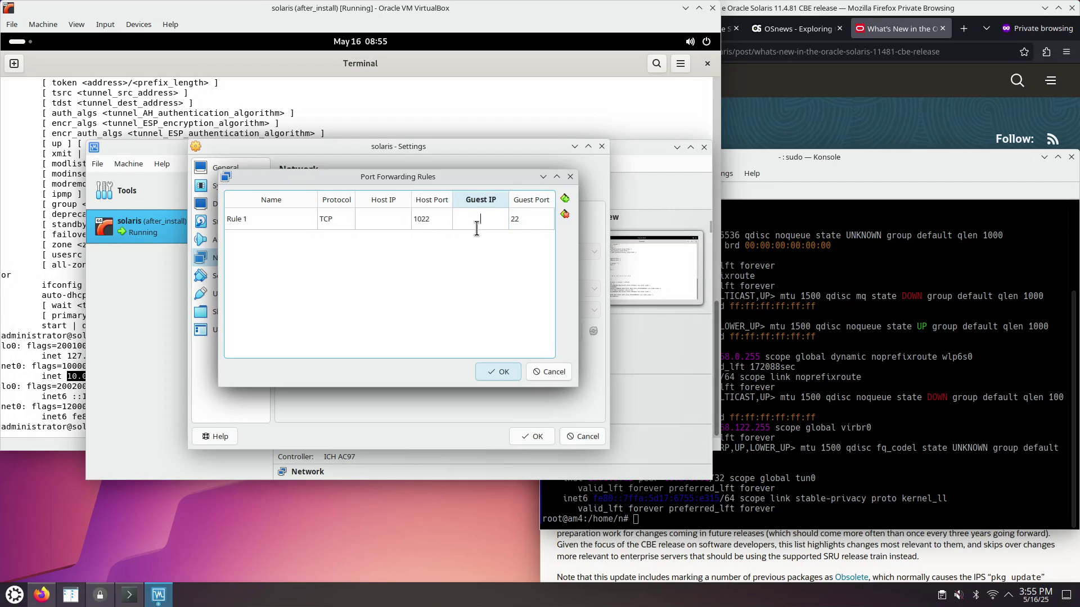
{"action": "left_click", "coordinate": [264, 213]}
{"action": "left_click", "coordinate": [264, 214]}
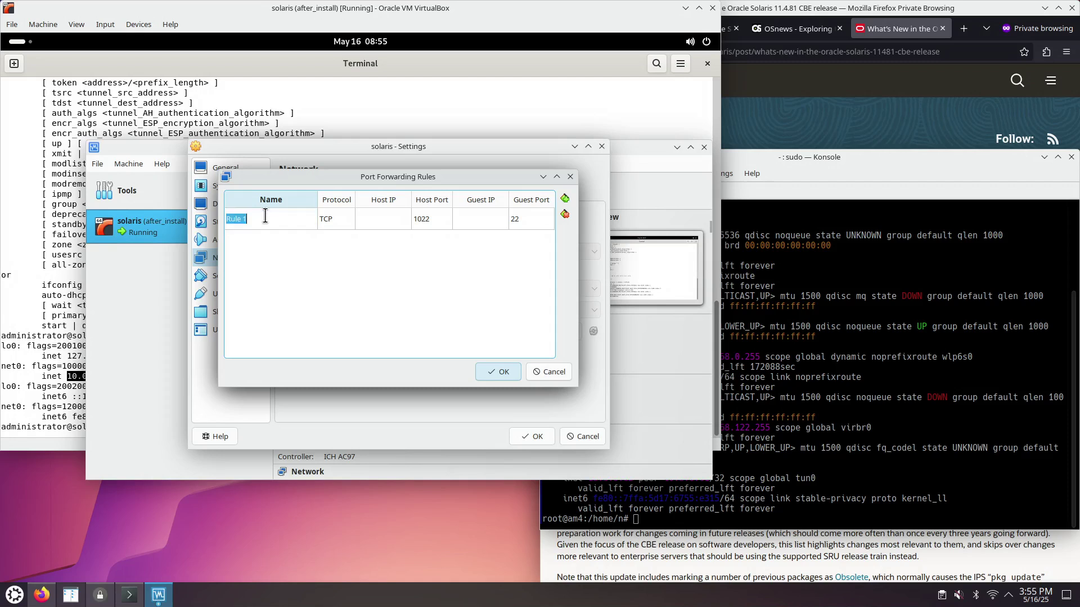
{"action": "type", "text": "SSH"}
{"action": "left_click", "coordinate": [348, 231]}
{"action": "left_click", "coordinate": [481, 222]}
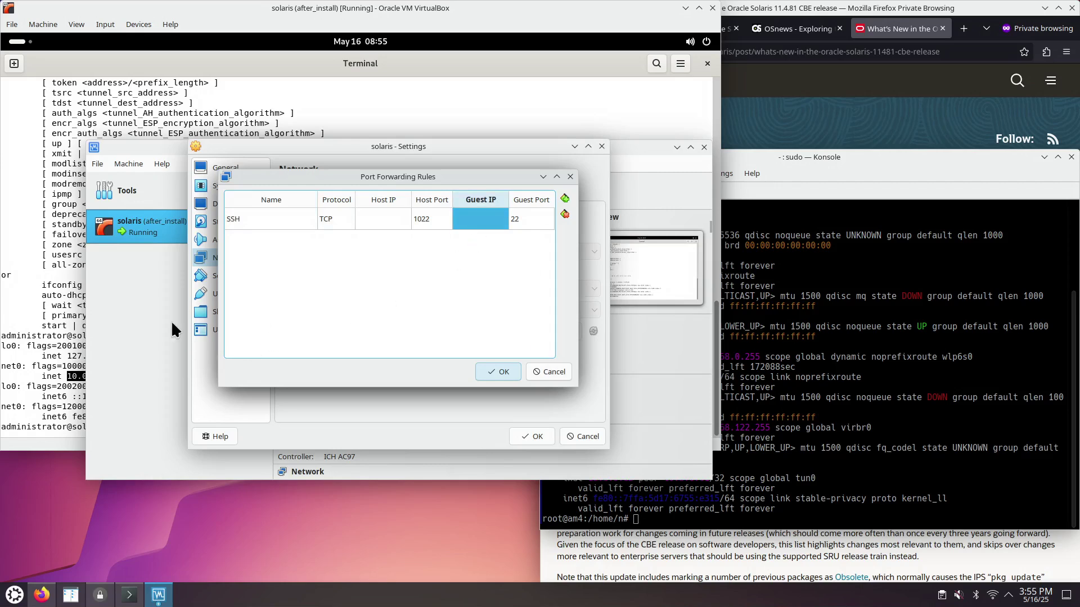
{"action": "left_click", "coordinate": [66, 376]}
{"action": "left_click_drag", "start_coordinate": [66, 377], "coordinate": [100, 381]}
- Copy the guest IP and set the SSH rule's Guest IP to 10.0.2.15
{"action": "right_click", "coordinate": [100, 381]}
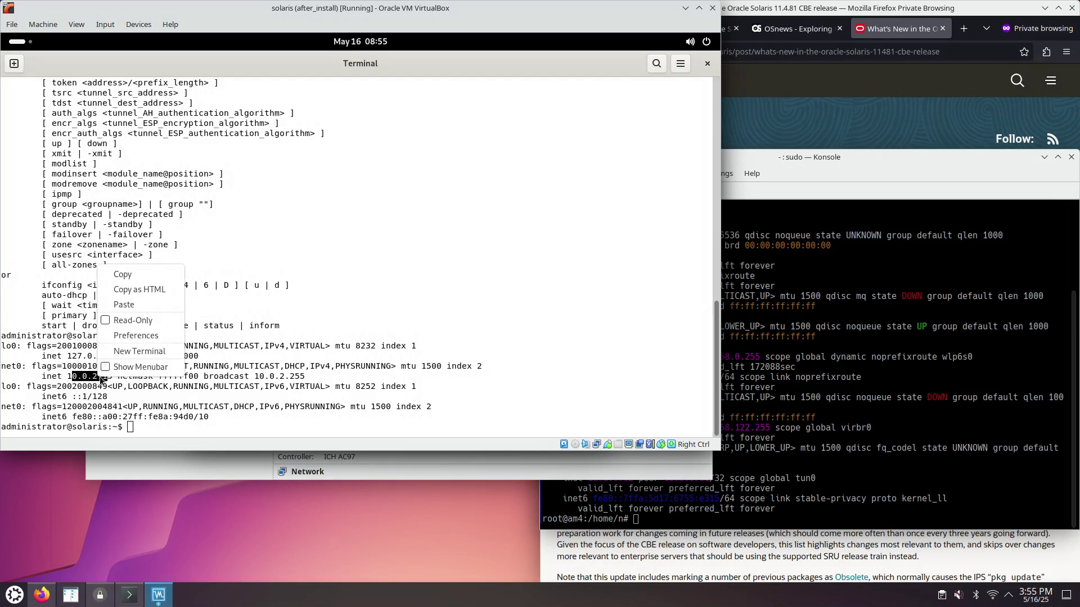
{"action": "left_click", "coordinate": [122, 274]}
{"action": "left_click", "coordinate": [229, 466]}
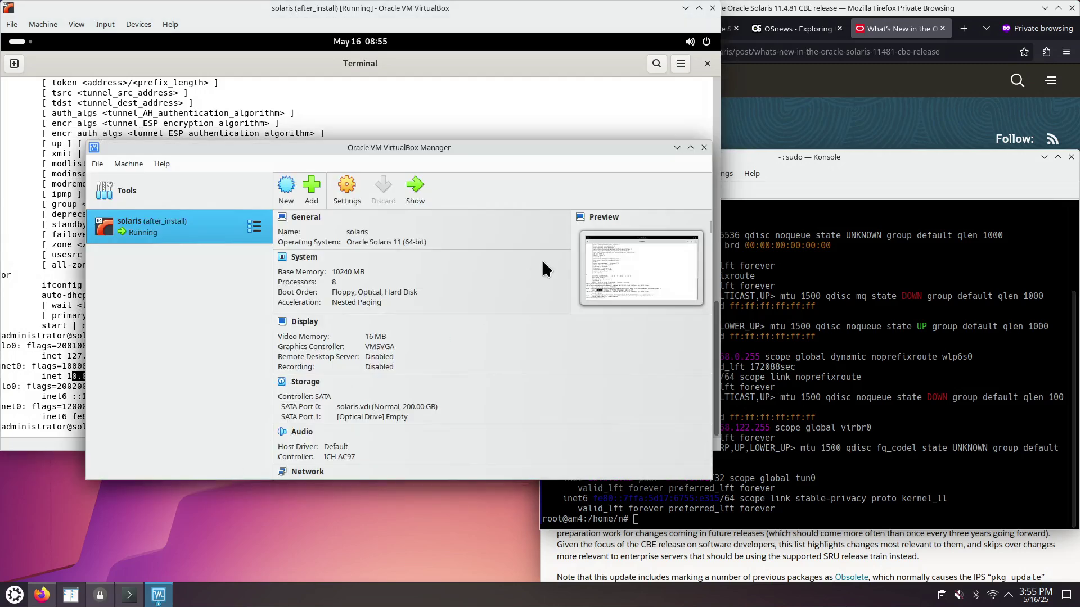
{"action": "left_click_drag", "start_coordinate": [402, 149], "coordinate": [716, 271]}
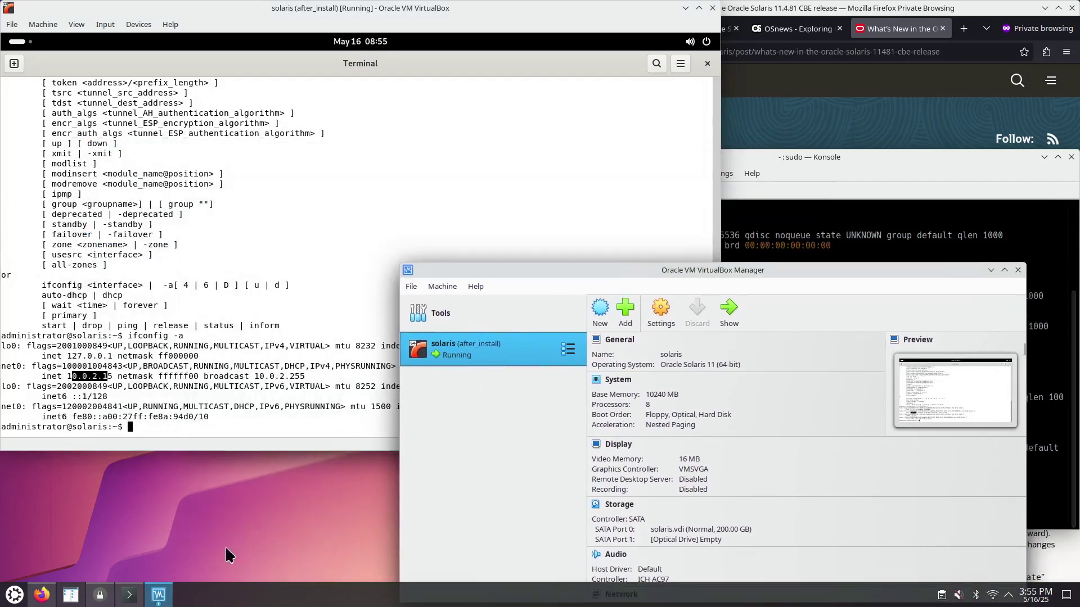
{"action": "mouse_move", "coordinate": [164, 599]}
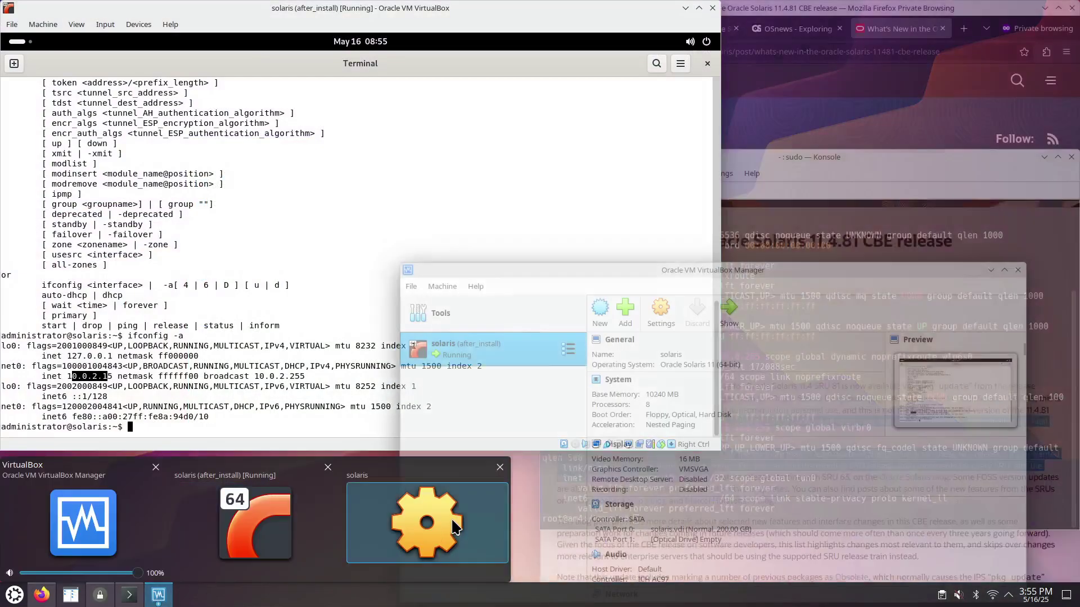
{"action": "left_click", "coordinate": [451, 517]}
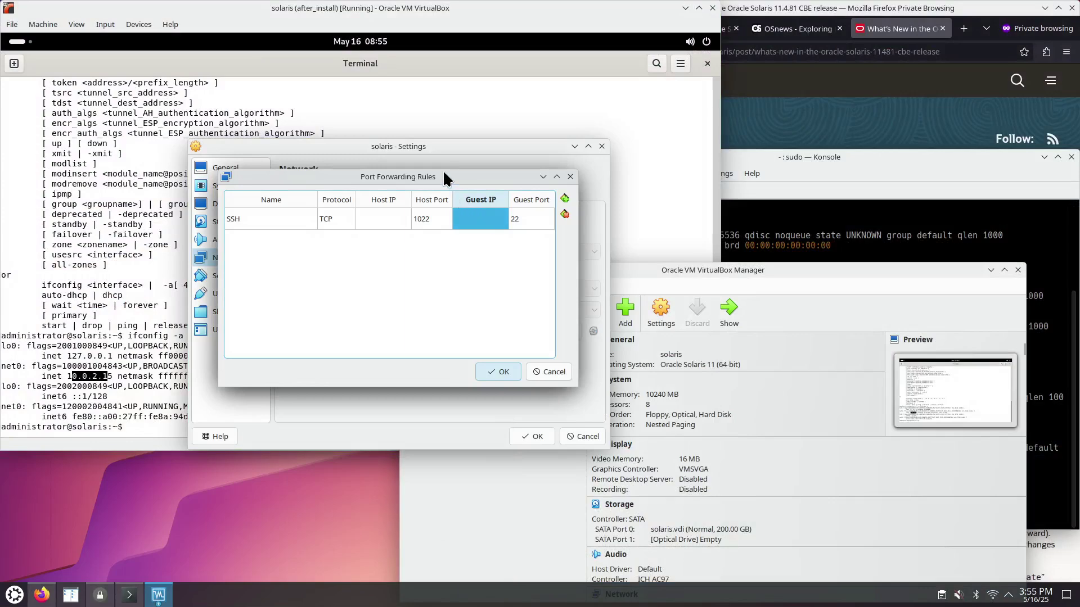
{"action": "left_click", "coordinate": [480, 218]}
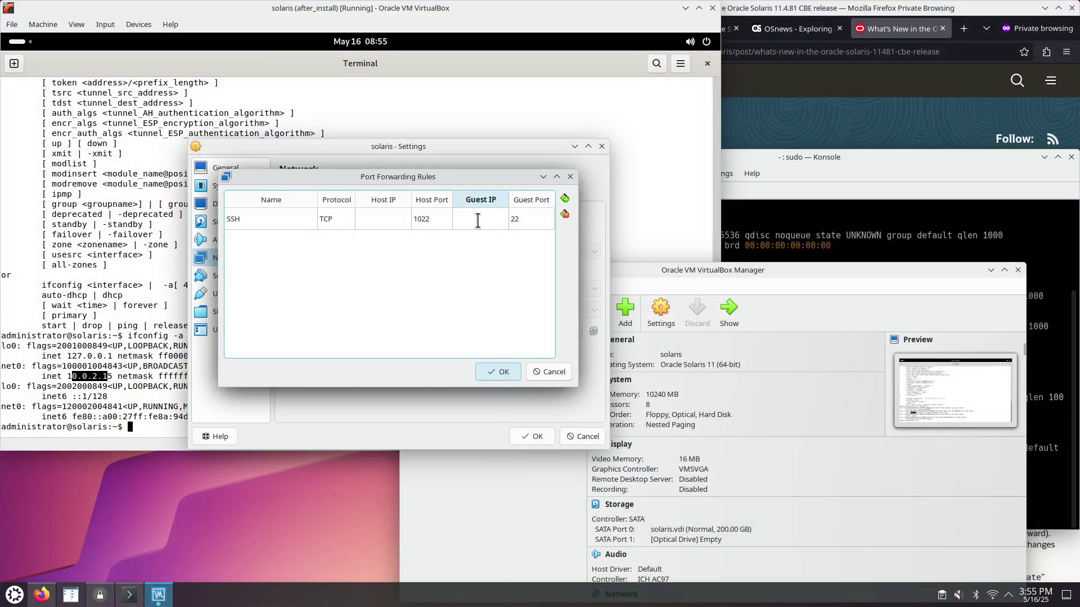
{"action": "type", "text": "10.0.2.15"}
- Set the SSH rule's Host IP to 192.168.0.204 and save the port forwarding rules
{"action": "left_click", "coordinate": [377, 217]}
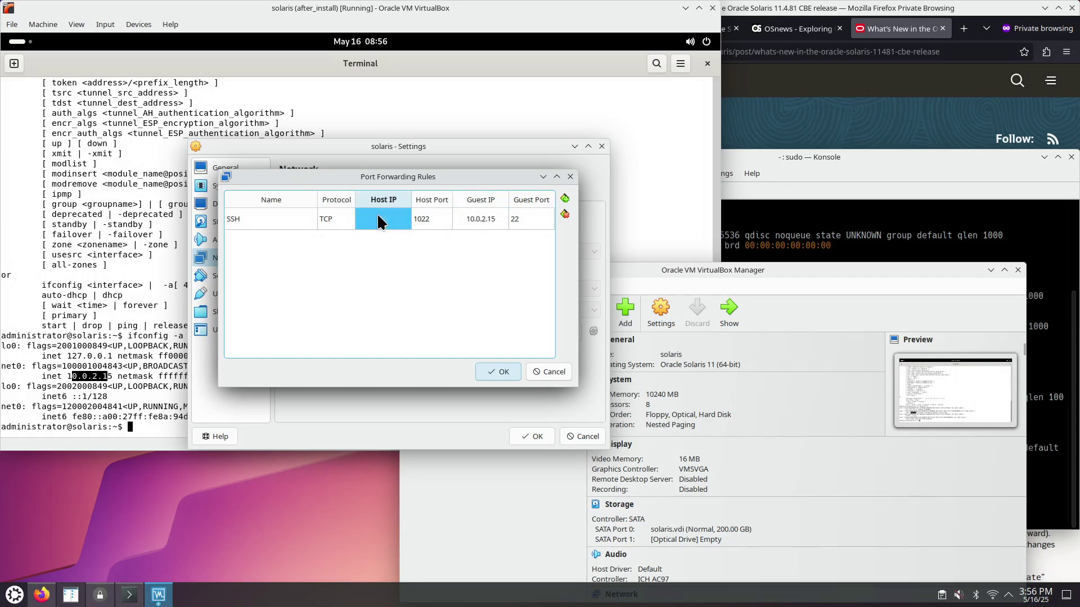
{"action": "left_click", "coordinate": [841, 239]}
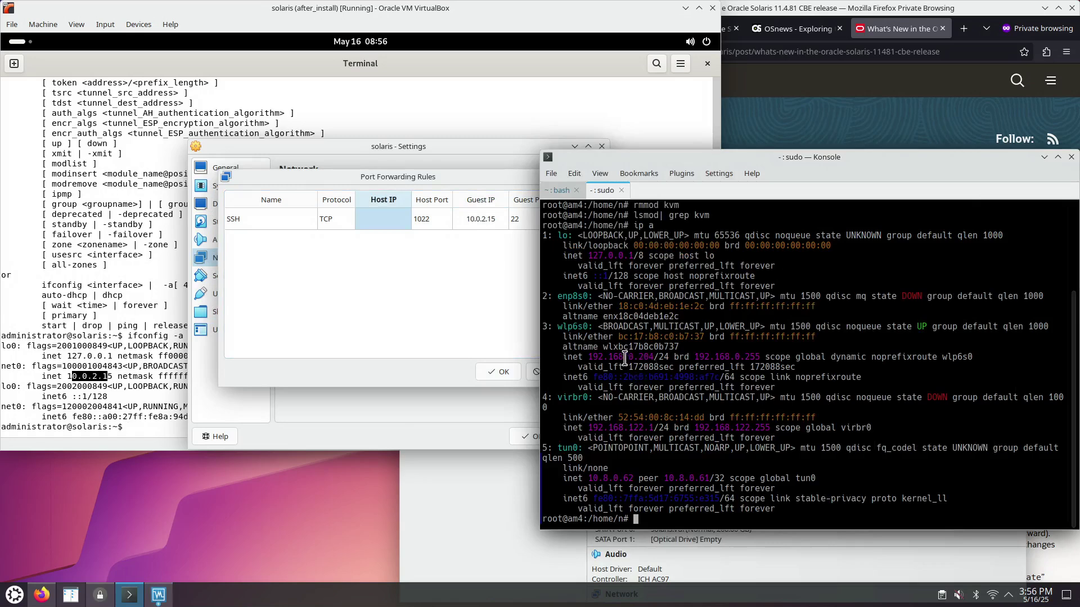
{"action": "left_click_drag", "start_coordinate": [624, 356], "coordinate": [654, 356]}
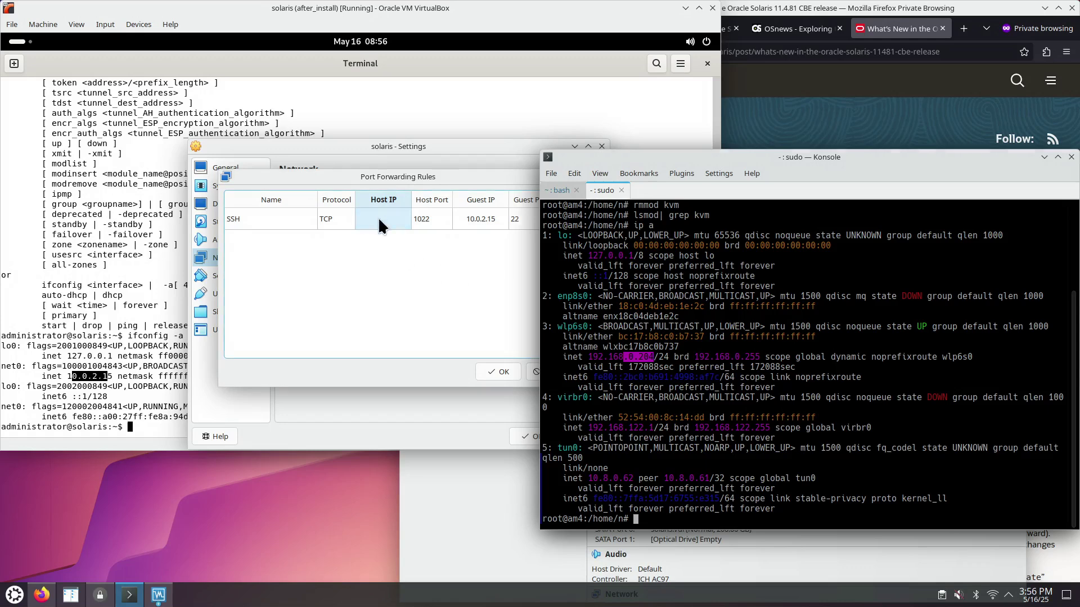
{"action": "left_click", "coordinate": [378, 217]}
{"action": "type", "text": "192.168."}
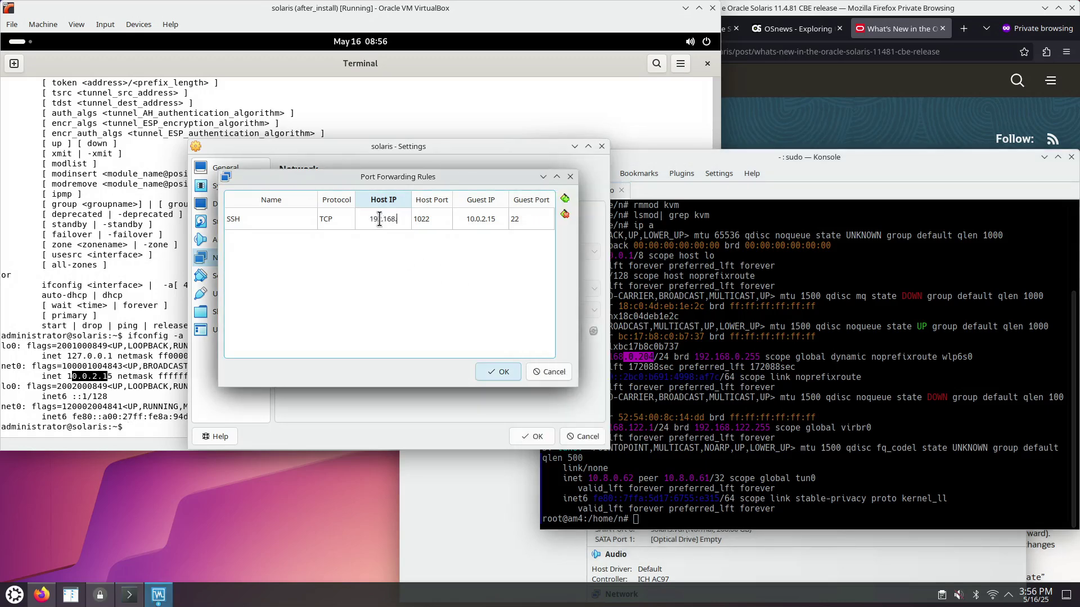
{"action": "type", "text": "0.204"}
{"action": "key", "text": "Return"}
{"action": "left_click", "coordinate": [505, 369]}
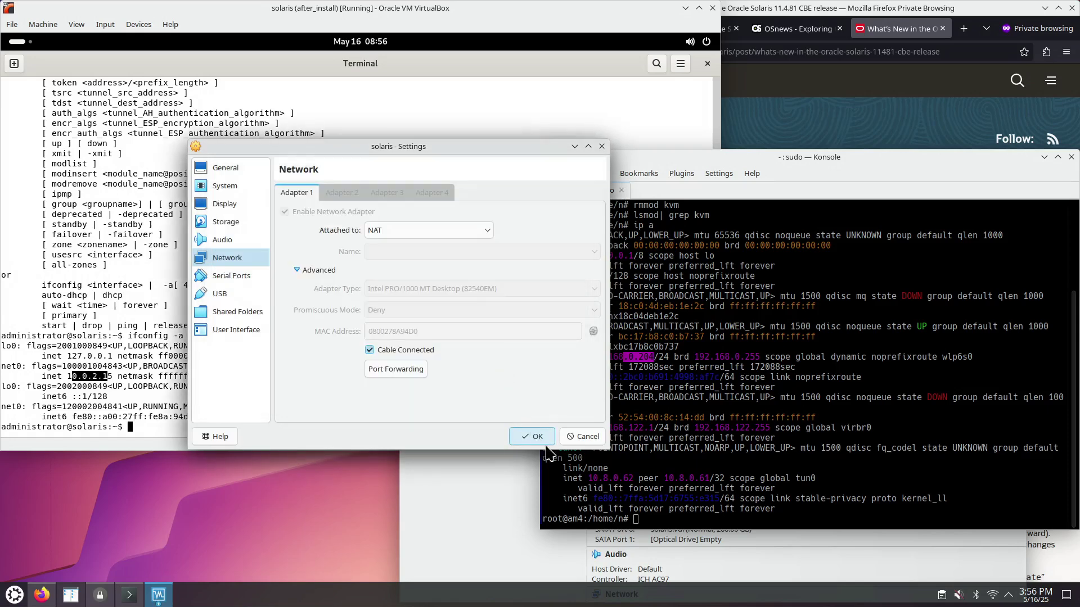
{"action": "left_click", "coordinate": [533, 438]}
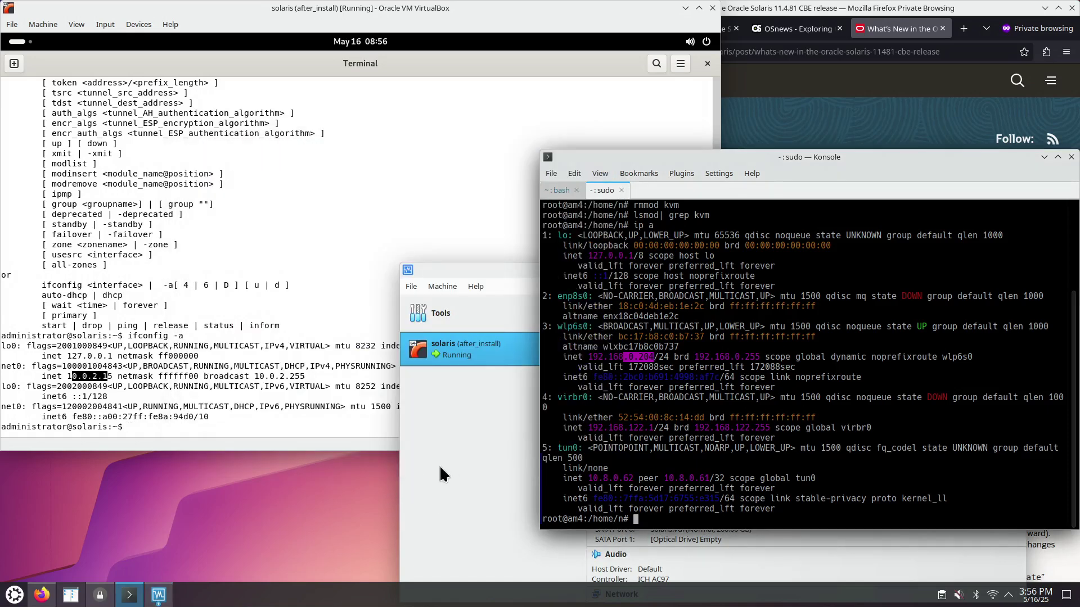
{"action": "left_click", "coordinate": [734, 472]}
{"action": "key", "text": "ctrl+shift+t"}
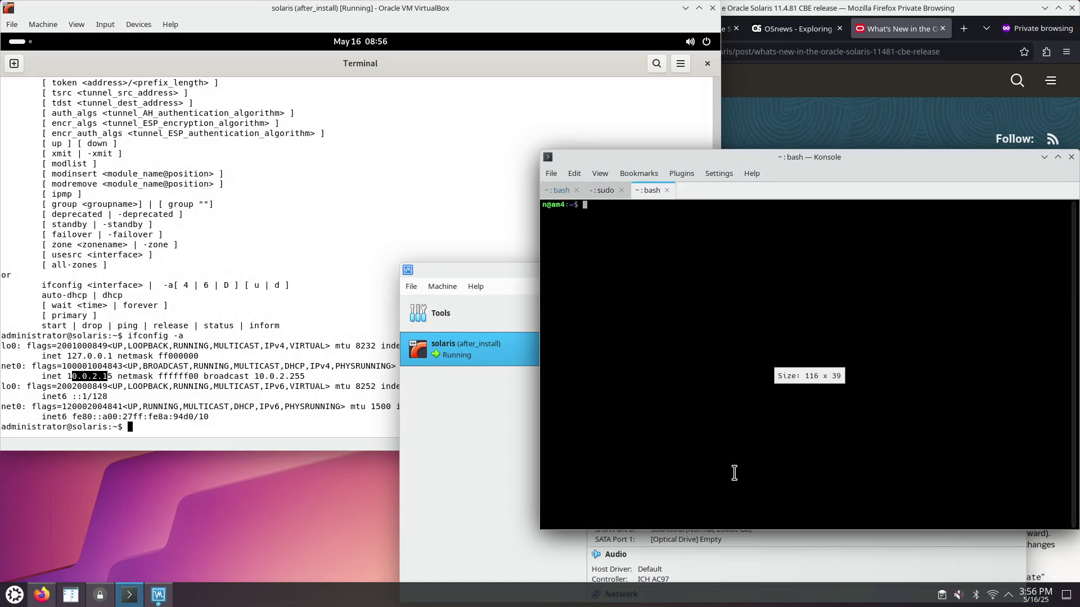
{"action": "type", "text": "ssh "}
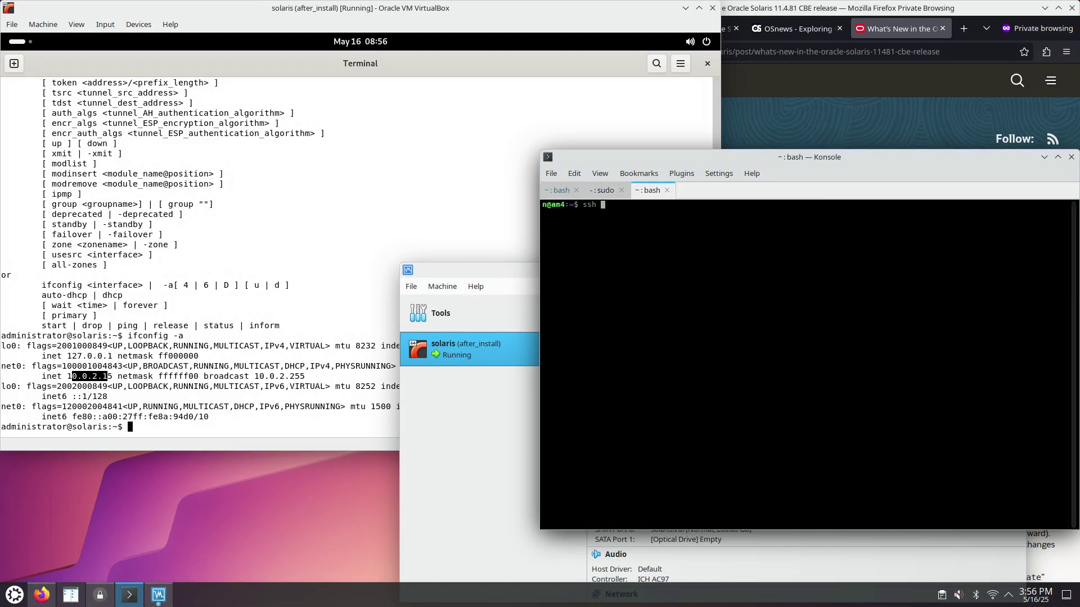
{"action": "type", "text": "administrator@192.169.0.204 -p 1022"}
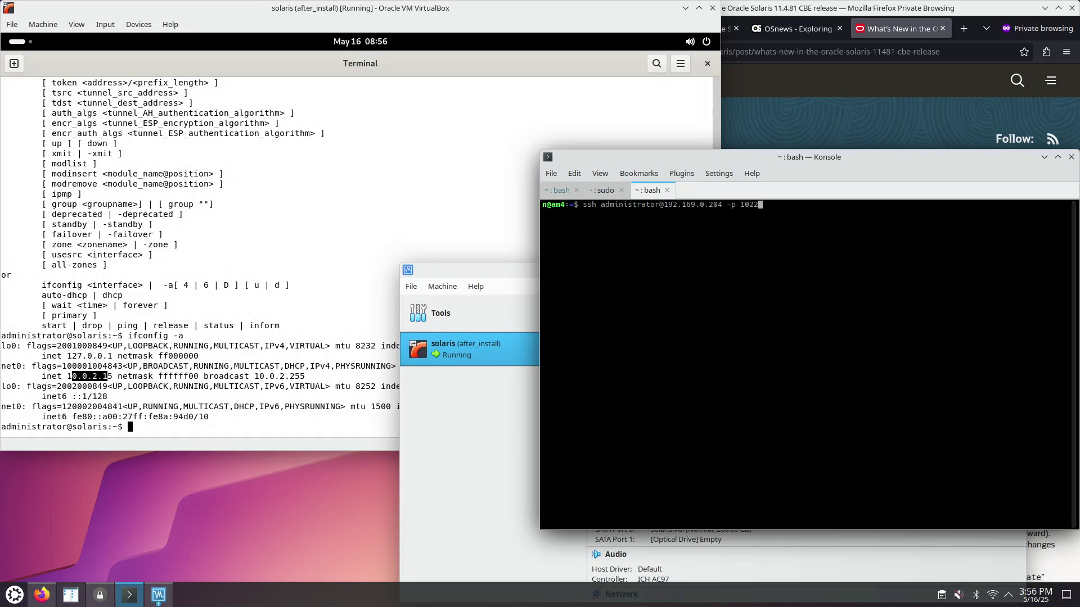
{"action": "key", "text": "Return"}
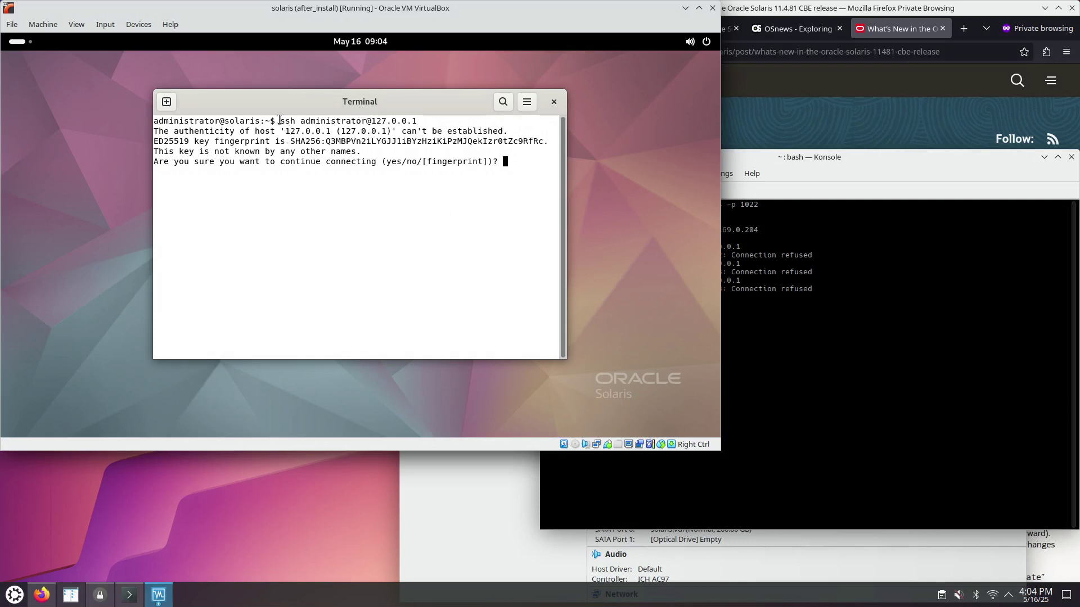
- Accept the host key, log in over SSH to 127.0.0.1, and maximize the guest terminal
{"action": "left_click_drag", "start_coordinate": [280, 121], "coordinate": [417, 121]}
{"action": "left_click", "coordinate": [519, 168]}
{"action": "type", "text": "yes"}
{"action": "key", "text": "Return"}
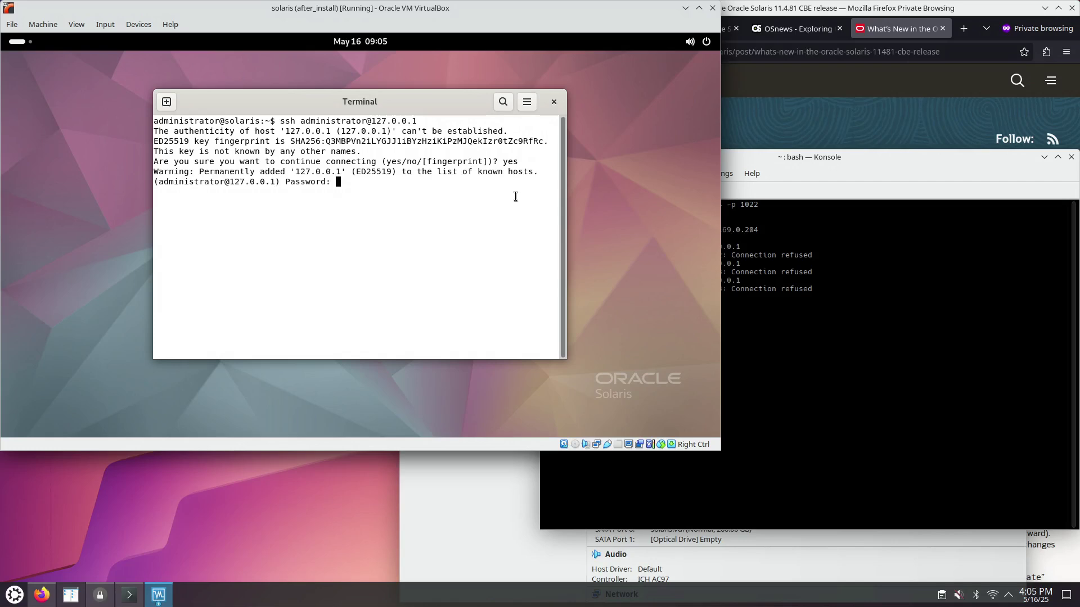
{"action": "key", "text": "Return"}
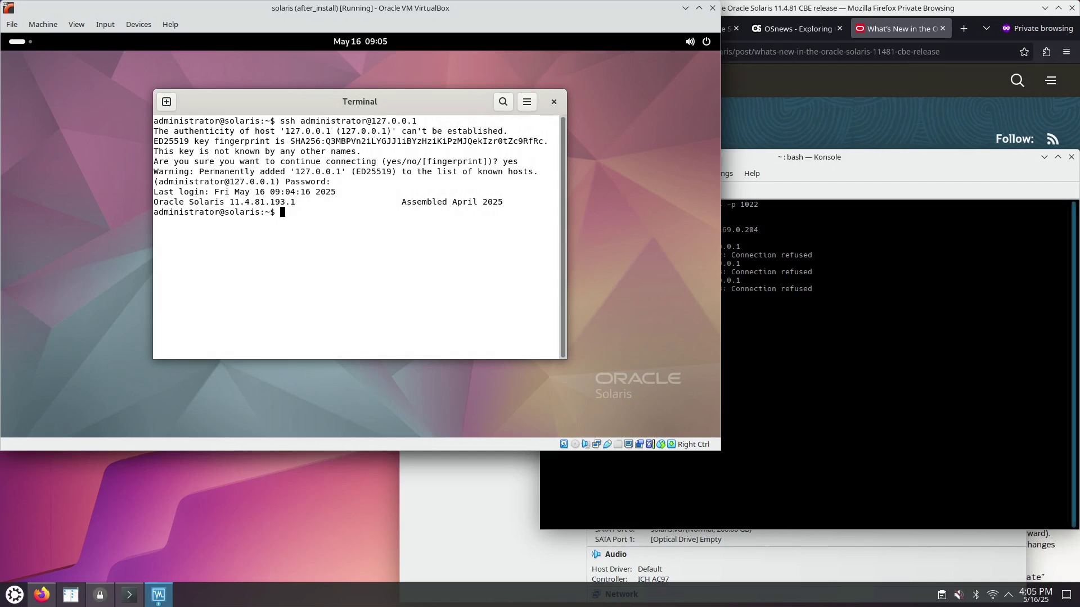
{"action": "key", "text": "super+Up"}
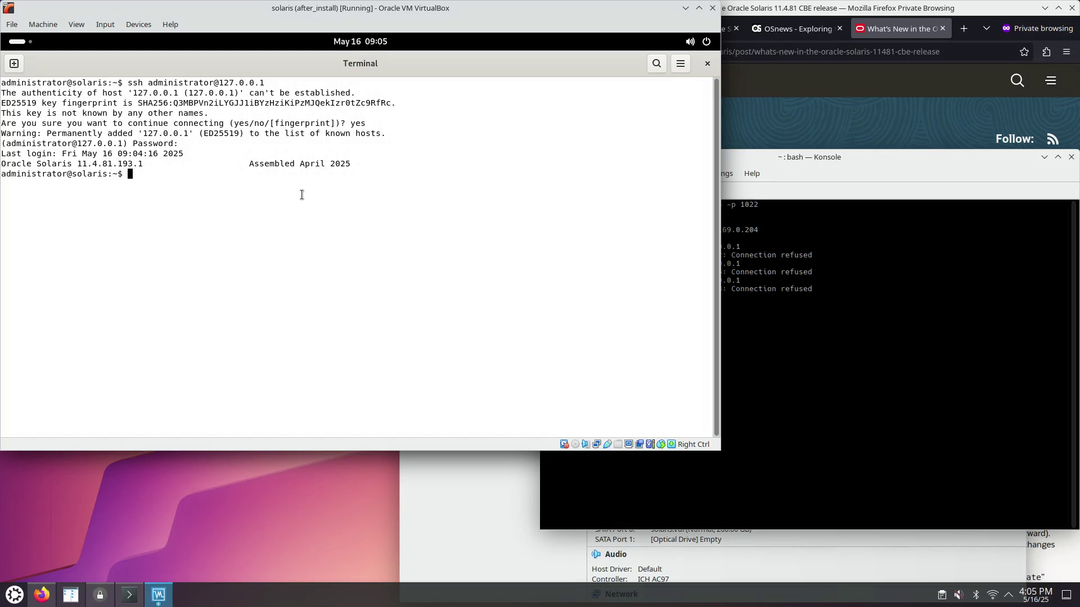
- Become root with sudo su, run pkg search mc, then try pkg install mc
{"action": "type", "text": "sudo su"}
{"action": "key", "text": "Return"}
{"action": "key", "text": "Return"}
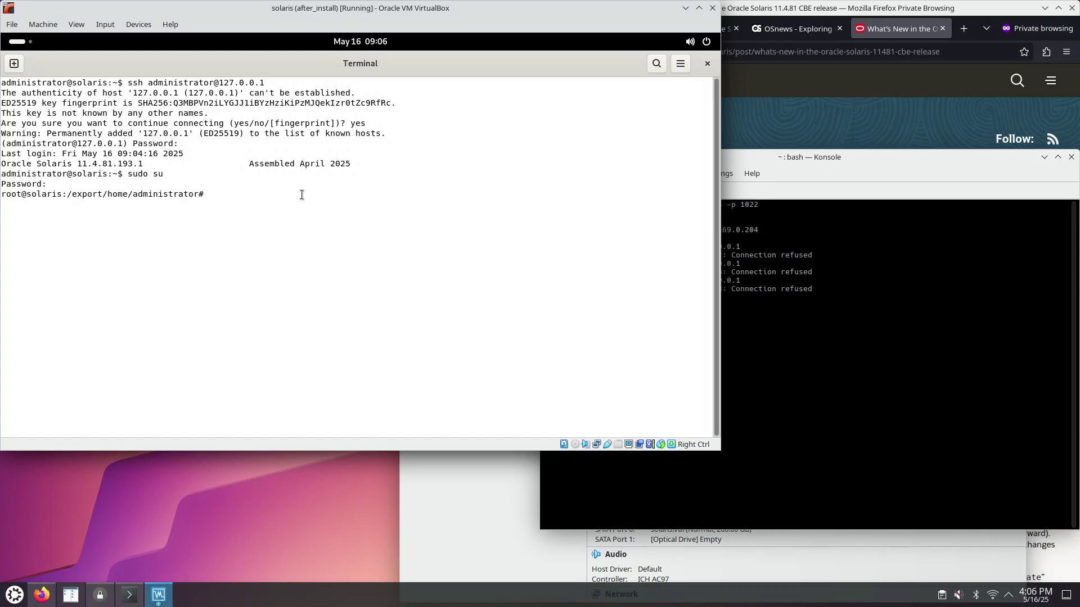
{"action": "type", "text": "pkg search mc"}
{"action": "key", "text": "Return"}
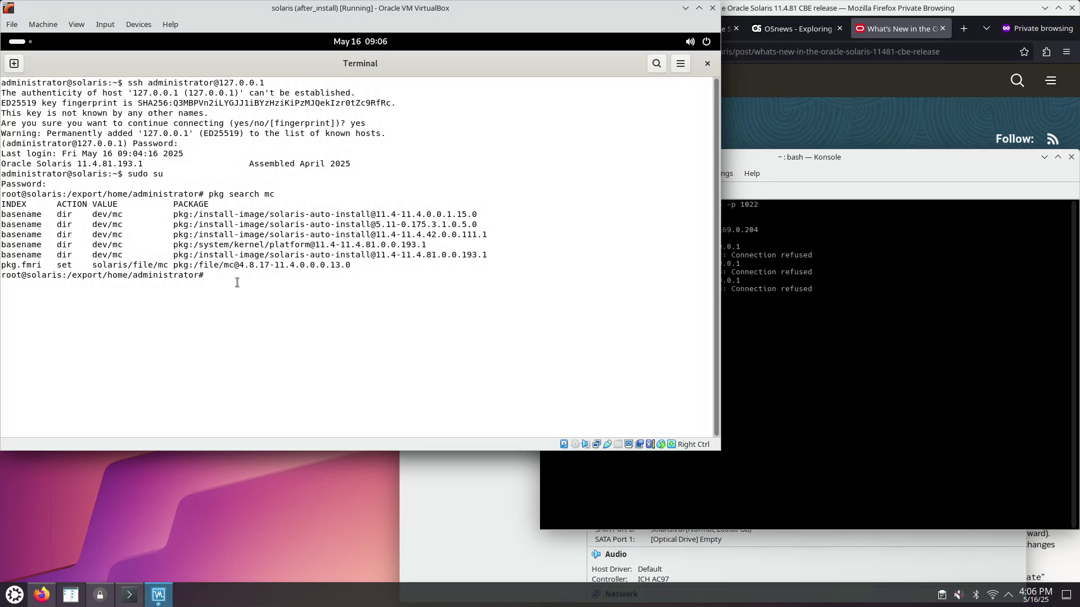
{"action": "type", "text": "pkg install mc"}
{"action": "key", "text": "Return"}
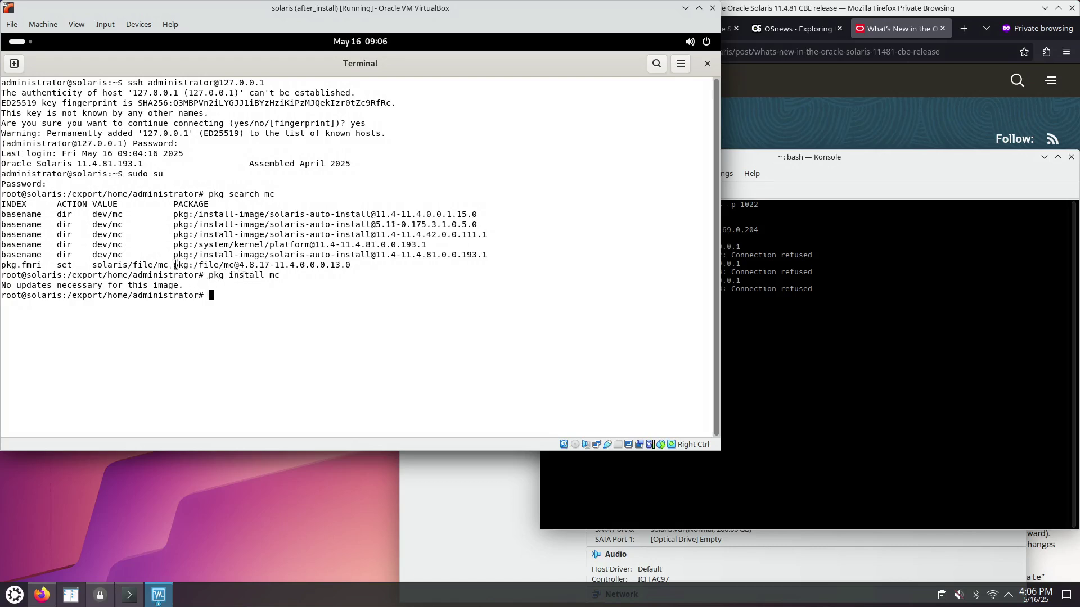
- Copy file/mc from the package identifier and run pkg install file/mc
{"action": "left_click_drag", "start_coordinate": [180, 265], "coordinate": [353, 265]}
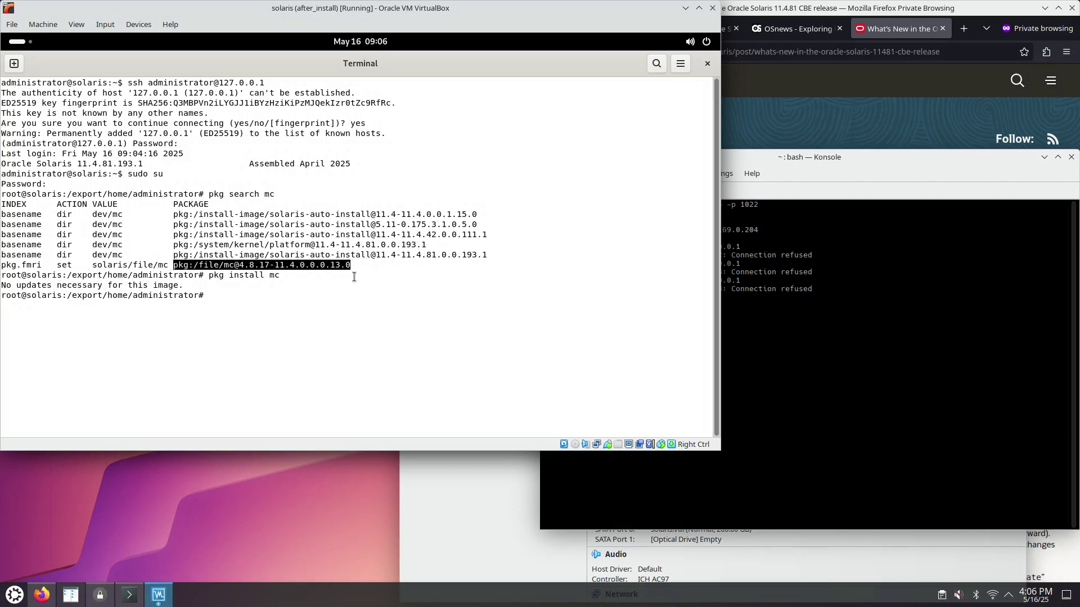
{"action": "left_click", "coordinate": [258, 276]}
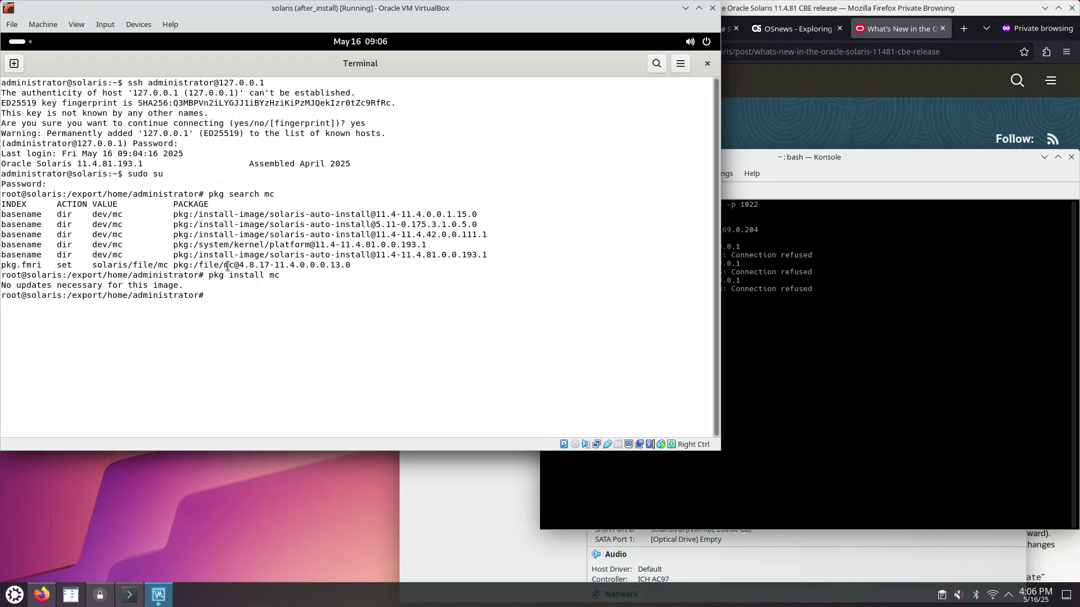
{"action": "left_click_drag", "start_coordinate": [224, 265], "coordinate": [232, 265]}
{"action": "left_click", "coordinate": [201, 265]}
{"action": "left_click_drag", "start_coordinate": [198, 265], "coordinate": [224, 266]}
{"action": "left_click", "coordinate": [196, 265]}
{"action": "left_click_drag", "start_coordinate": [198, 265], "coordinate": [234, 265]}
{"action": "key", "text": "super+c"}
{"action": "type", "text": "pkg install"}
{"action": "middle_click", "coordinate": [329, 312]}
{"action": "key", "text": "Return"}
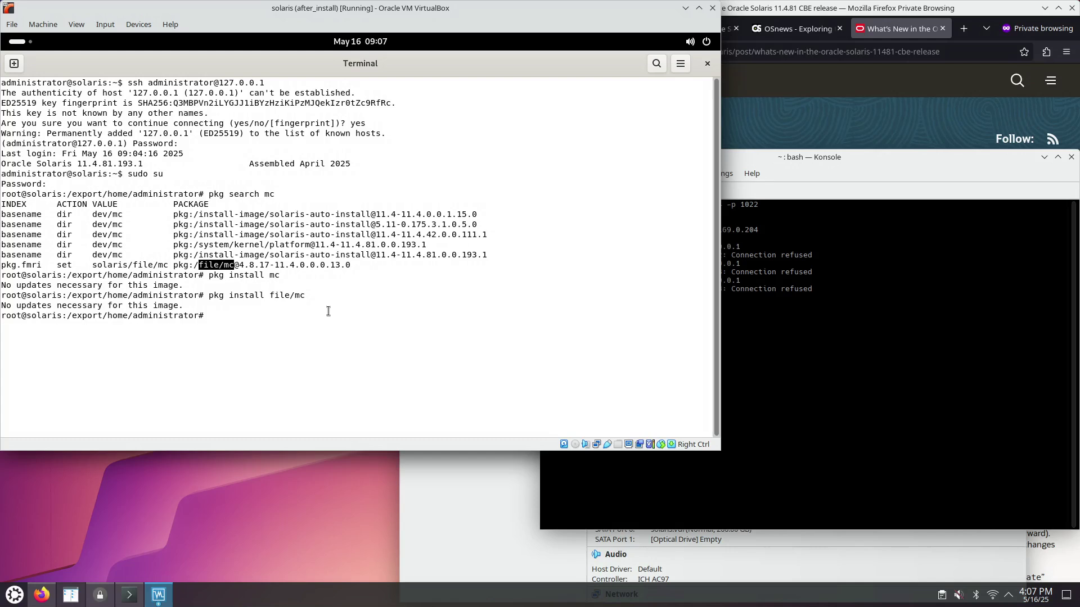
- Try running mc on /etc/, which fails because mc is not installed
{"action": "type", "text": "mc /etc/openssl/"}
{"action": "key", "text": "BackSpace"}
{"action": "key", "text": "BackSpace"}
{"action": "key", "text": "BackSpace"}
{"action": "key", "text": "BackSpace"}
{"action": "key", "text": "BackSpace"}
{"action": "key", "text": "BackSpace"}
{"action": "key", "text": "BackSpace"}
{"action": "key", "text": "BackSpace"}
{"action": "key", "text": "Return"}
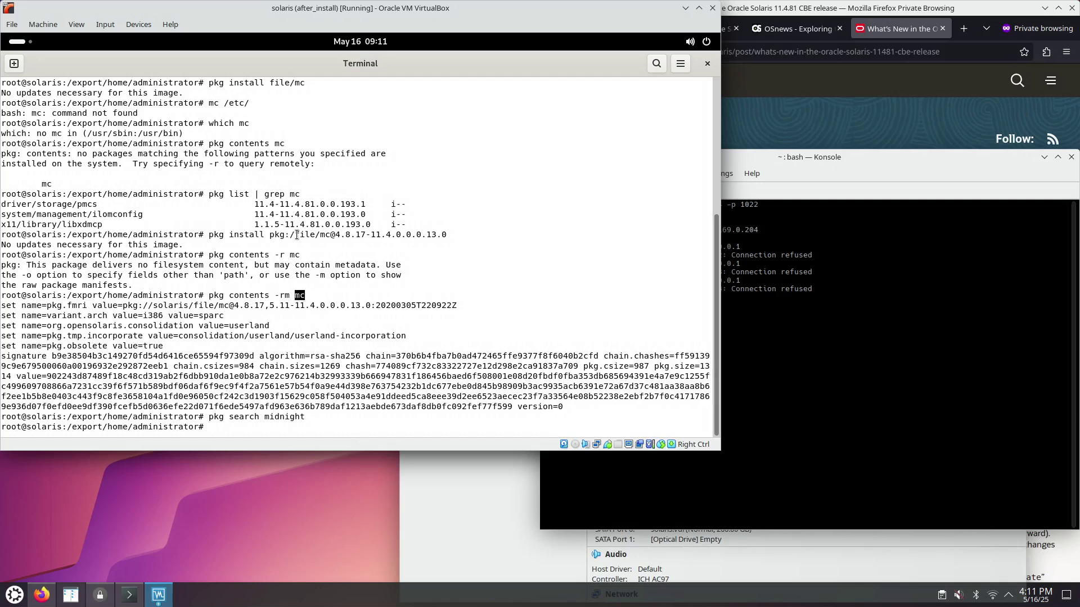
{"action": "left_click_drag", "start_coordinate": [294, 235], "coordinate": [331, 237]}
- Go to /etc, find the ssh entries with ls | grep ssh, then enter /etc/ssh and list its files
{"action": "left_click", "coordinate": [261, 430]}
{"action": "type", "text": "cd /etc/"}
{"action": "key", "text": "Return"}
{"action": "type", "text": "ls"}
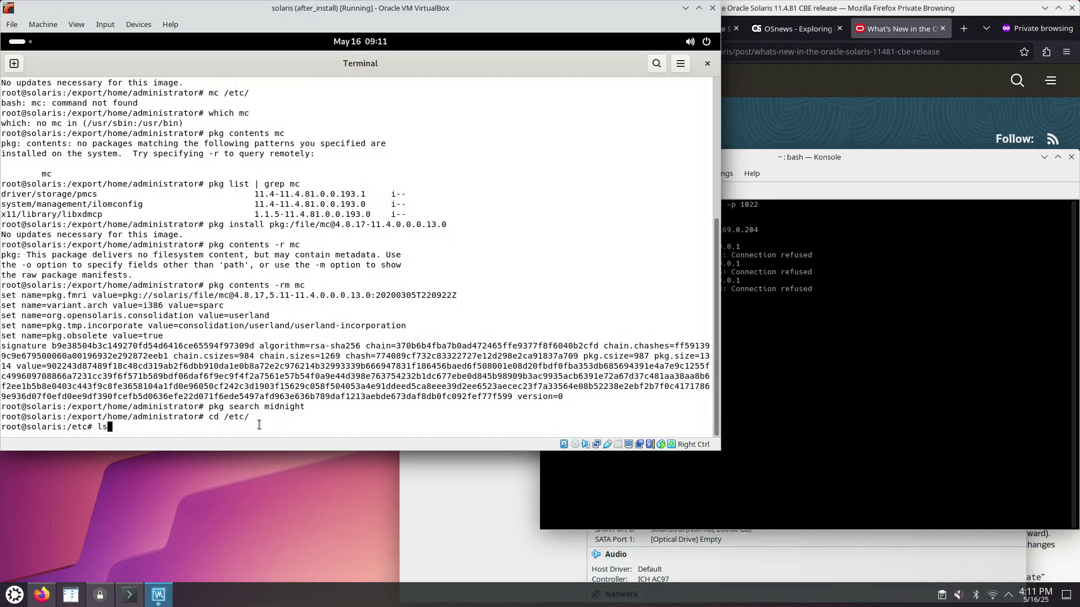
{"action": "type", "text": " | grep ssh"}
{"action": "key", "text": "Return"}
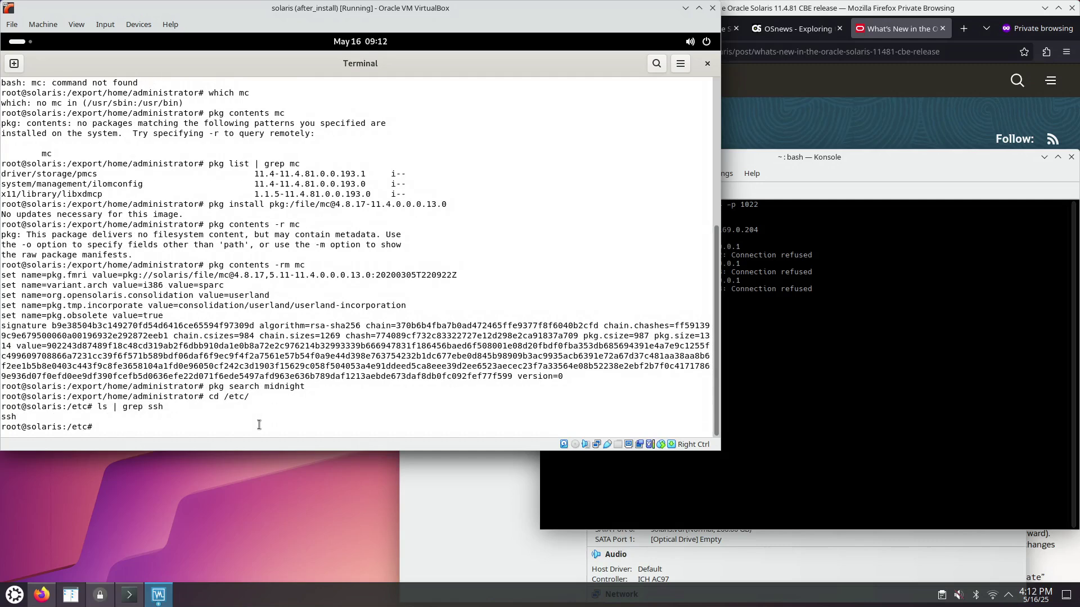
{"action": "type", "text": "cd ss"}
{"action": "key", "text": "Tab"}
{"action": "key", "text": "Tab"}
{"action": "type", "text": "h"}
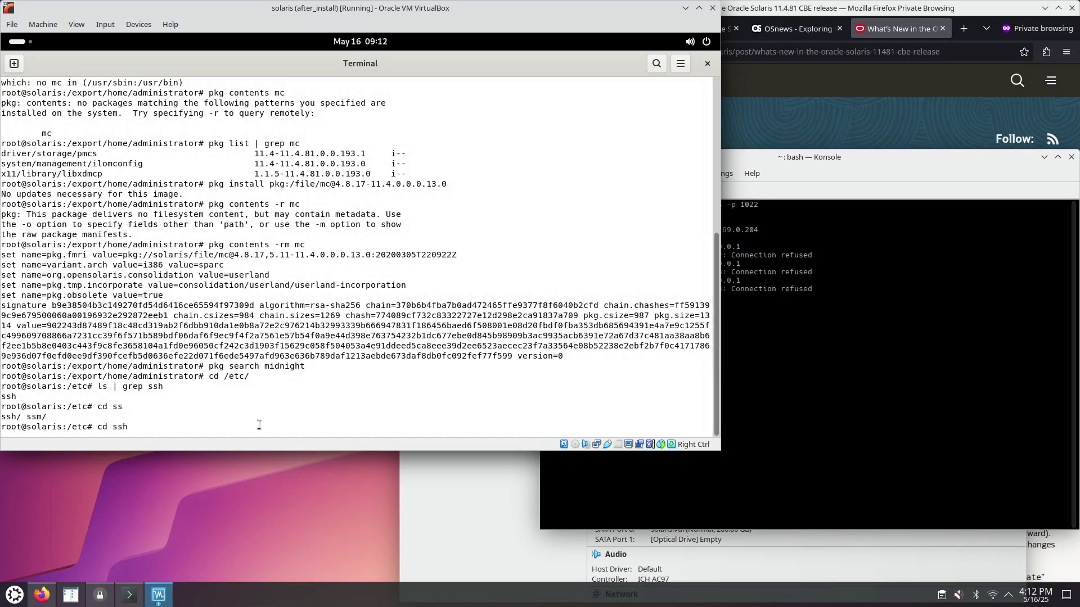
{"action": "key", "text": "Return"}
{"action": "type", "text": "ls"}
{"action": "key", "text": "Return"}
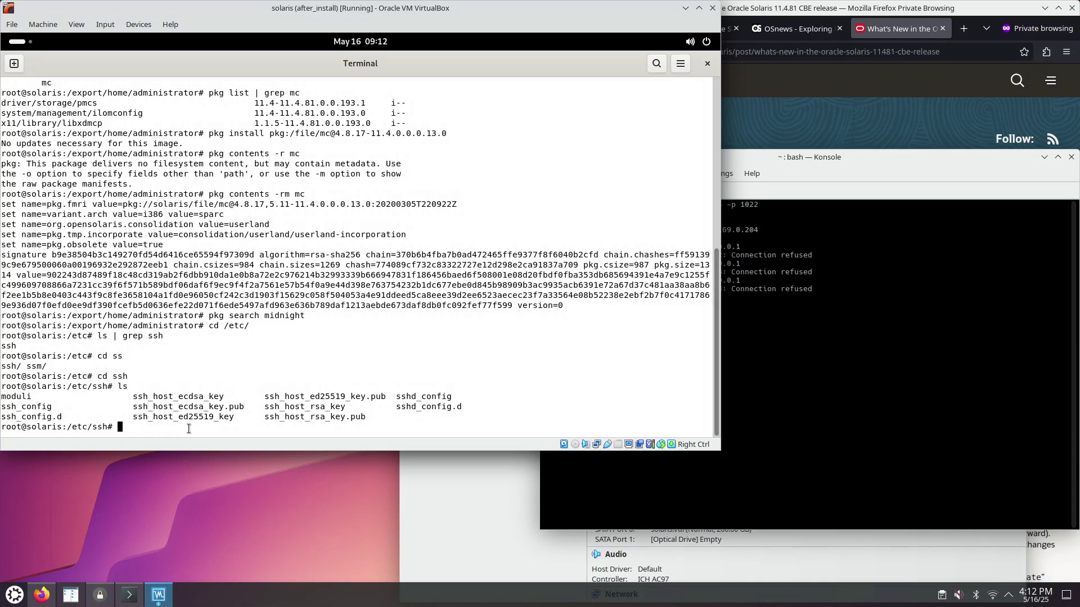
- Locate nano with which nano and prepare nano sshd_config via tab completion
{"action": "type", "text": "nono"}
{"action": "key", "text": "BackSpace"}
{"action": "key", "text": "BackSpace"}
{"action": "key", "text": "BackSpace"}
{"action": "key", "text": "BackSpace"}
{"action": "key", "text": "BackSpace"}
{"action": "type", "text": "which nano"}
{"action": "key", "text": "Return"}
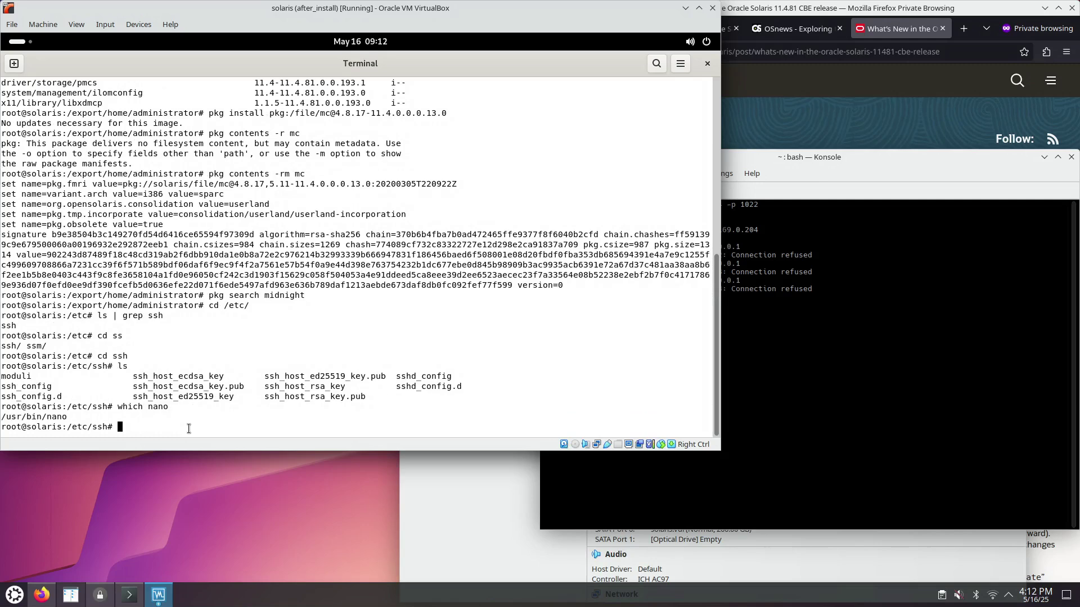
{"action": "type", "text": "nano sshd"}
{"action": "key", "text": "Tab"}
- Open sshd_config in nano, page down to PermitRootLogin no and the Include line, then exit
{"action": "key", "text": "Return"}
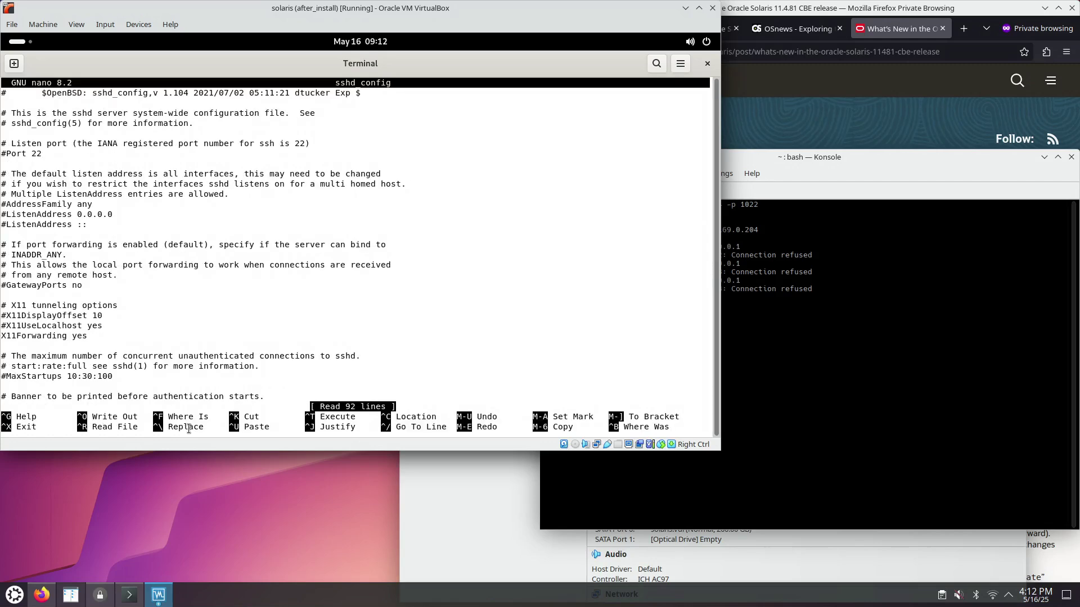
{"action": "key", "text": "Down"}
{"action": "key", "text": "Down"}
{"action": "key", "text": "Down"}
{"action": "key", "text": "Down"}
{"action": "key", "text": "Down"}
{"action": "key", "text": "Down"}
{"action": "key", "text": "Page_Down"}
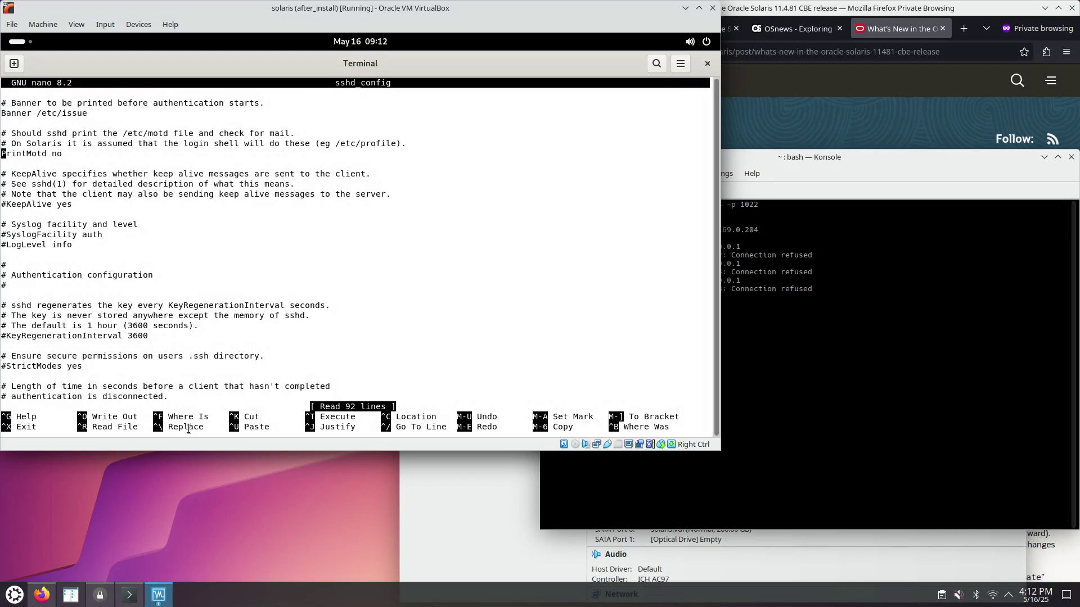
{"action": "key", "text": "Page_Down"}
{"action": "key", "text": "Page_Down"}
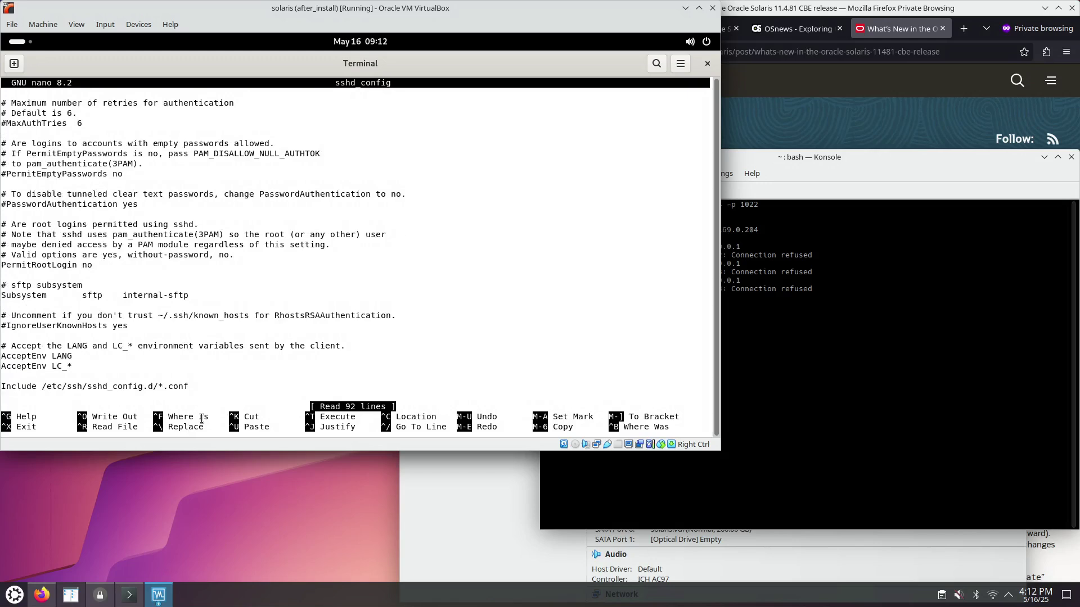
{"action": "key", "text": "ctrl+x"}
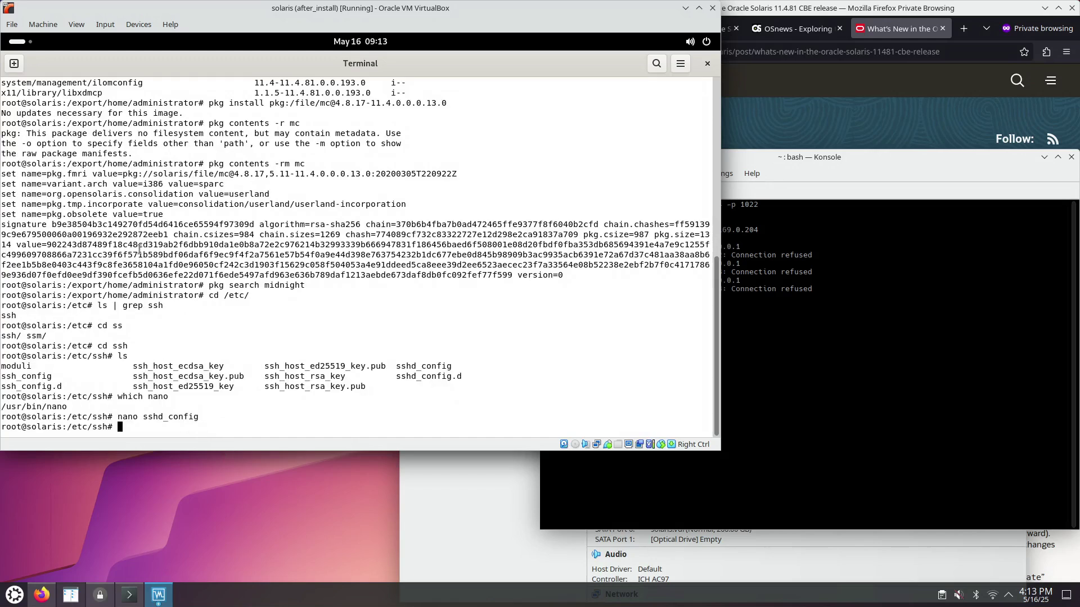
- Leave the root shell and list all network interfaces with ifconfig -a
{"action": "key", "text": "ctrl+d"}
{"action": "type", "text": "sudo su"}
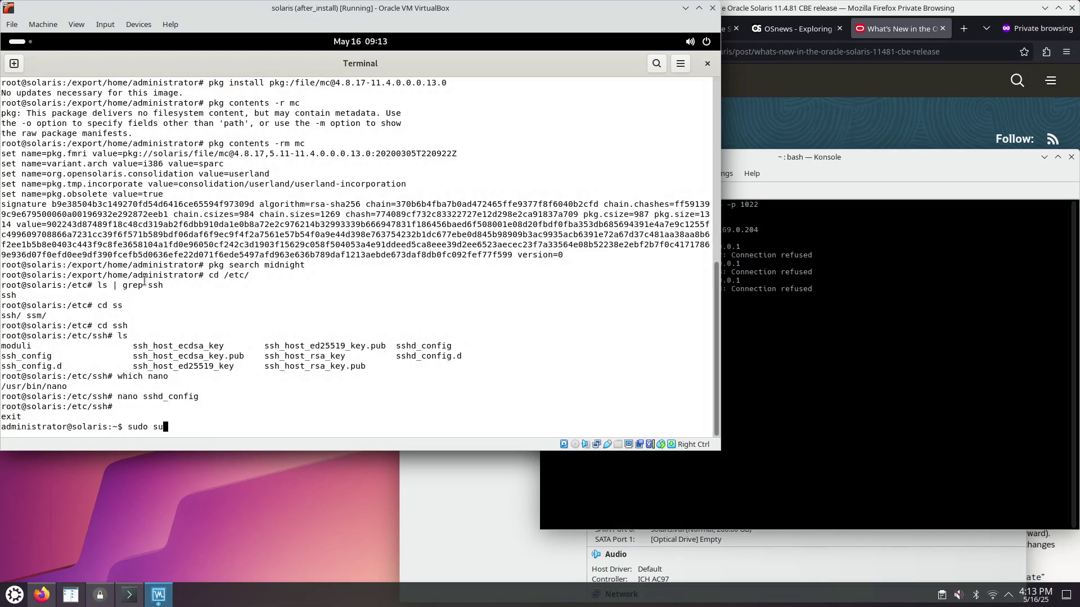
{"action": "key", "text": "BackSpace"}
{"action": "key", "text": "BackSpace"}
{"action": "key", "text": "BackSpace"}
{"action": "key", "text": "BackSpace"}
{"action": "key", "text": "BackSpace"}
{"action": "key", "text": "BackSpace"}
{"action": "key", "text": "BackSpace"}
{"action": "type", "text": "ifconfig -a"}
{"action": "key", "text": "Return"}
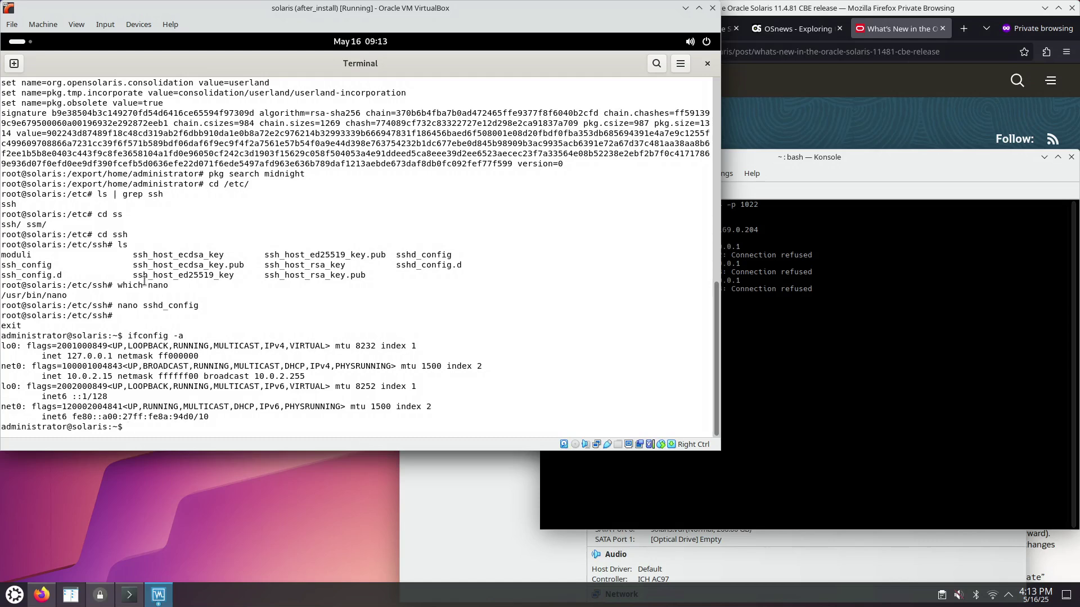
- SSH as administrator to 10.0.2.15, accepting the host key and logging in
{"action": "type", "text": "ssh administrator@"}
{"action": "type", "text": "10.0.2.15"}
{"action": "key", "text": "Return"}
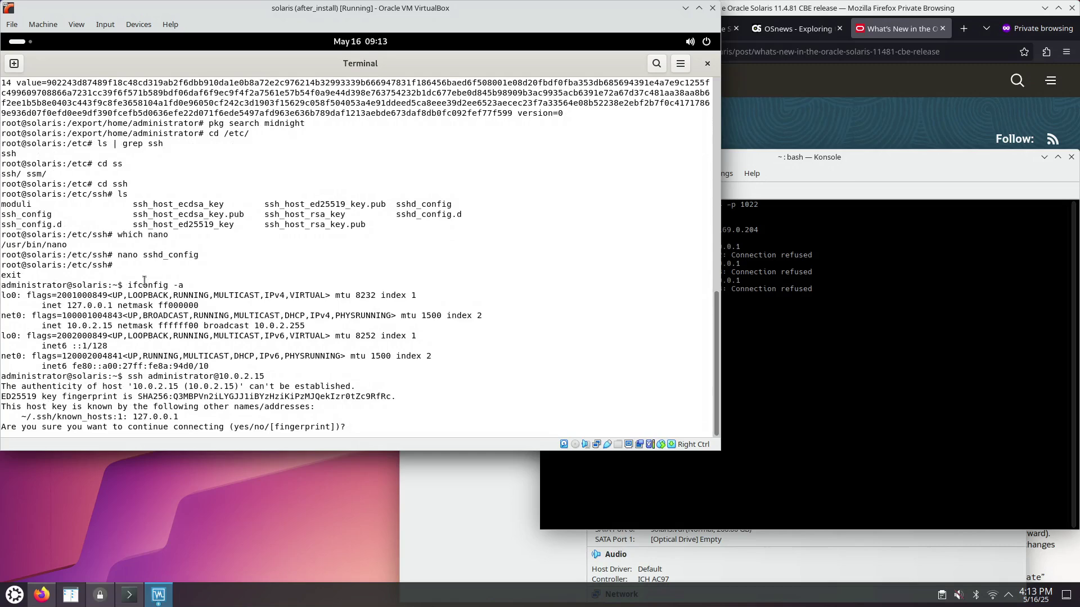
{"action": "type", "text": "yes"}
{"action": "key", "text": "Return"}
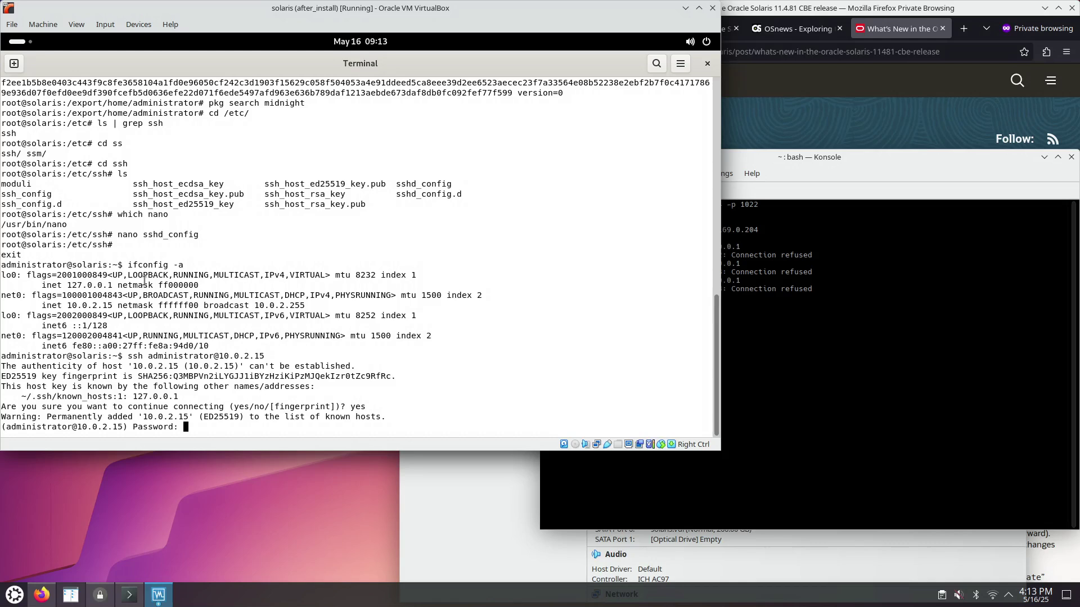
{"action": "key", "text": "Return"}
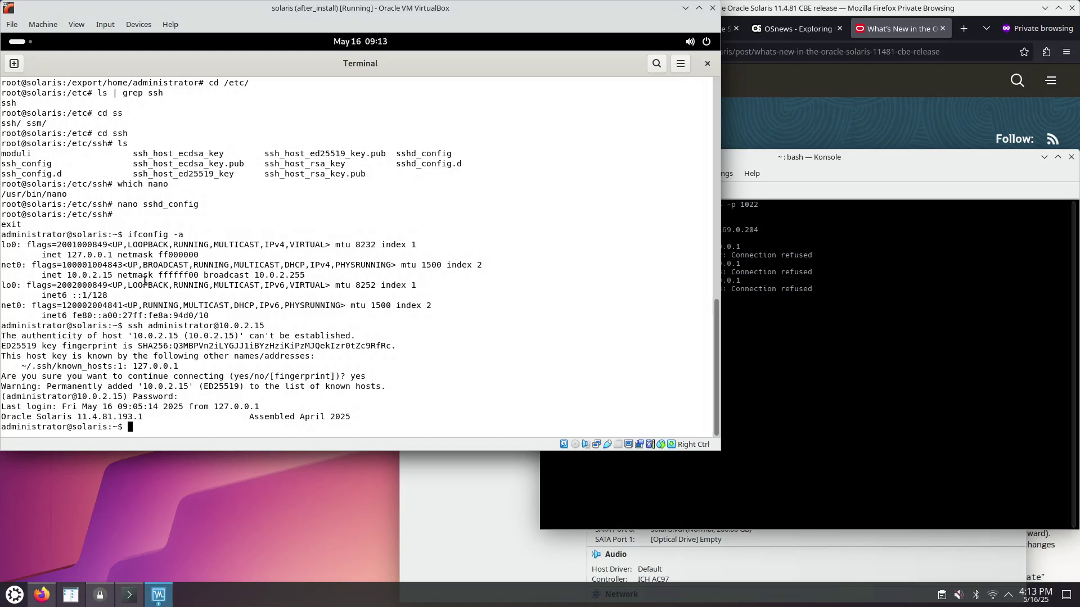
- Log out of both SSH sessions and close the guest terminal
{"action": "key", "text": "ctrl+d"}
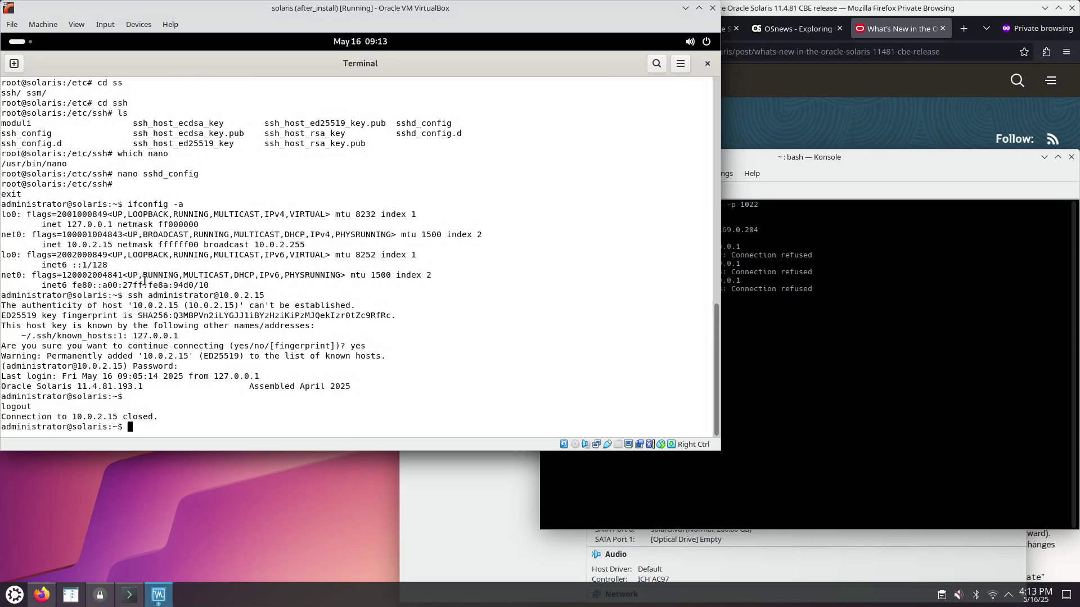
{"action": "key", "text": "ctrl+d"}
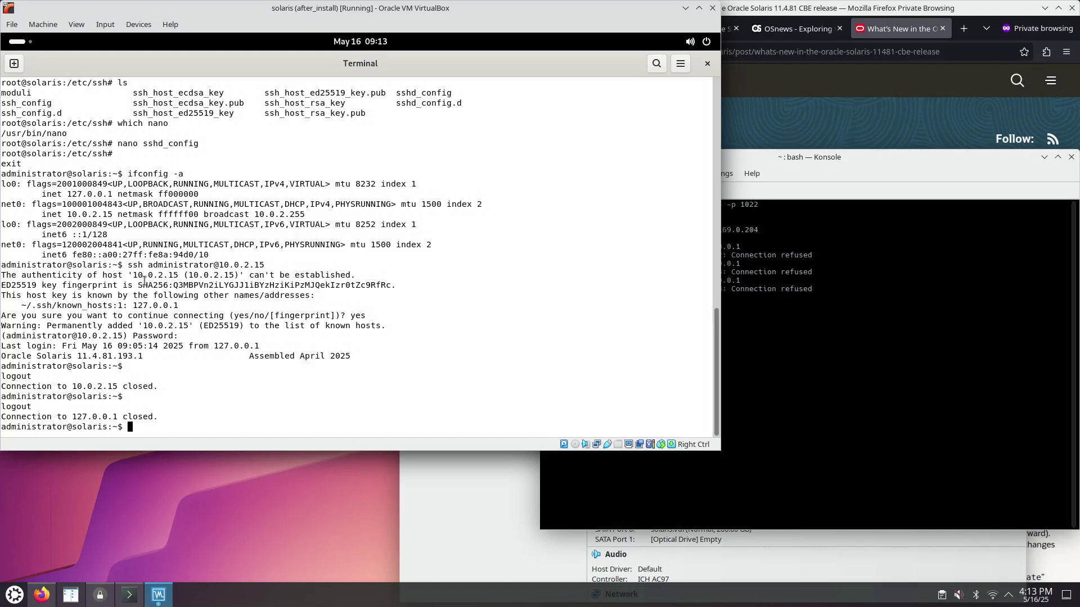
{"action": "key", "text": "ctrl+d"}
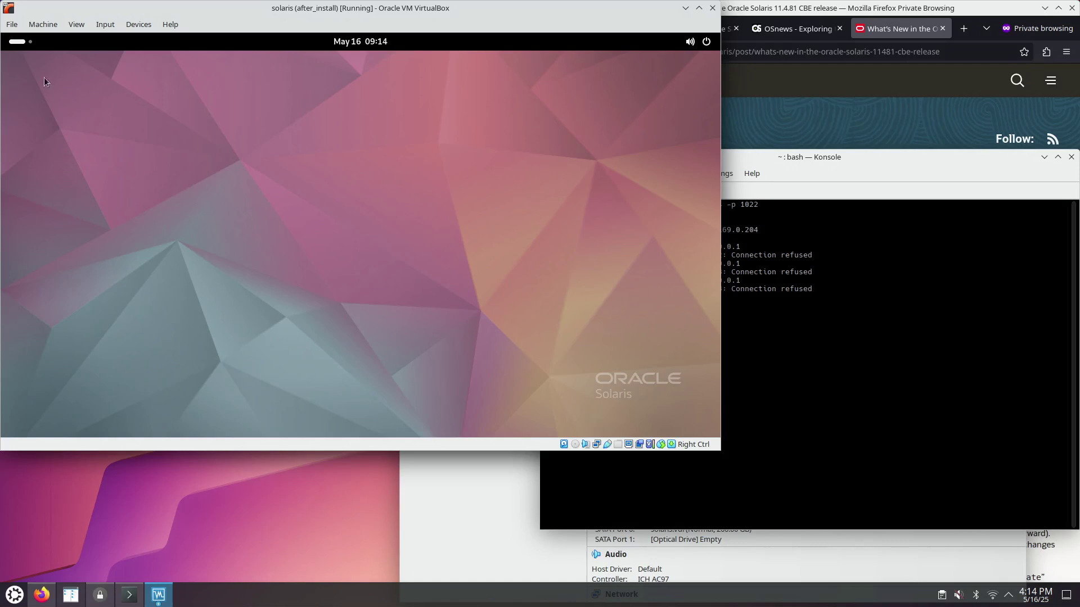
- Launch a new guest terminal from the Activities overview
{"action": "left_click", "coordinate": [13, 44]}
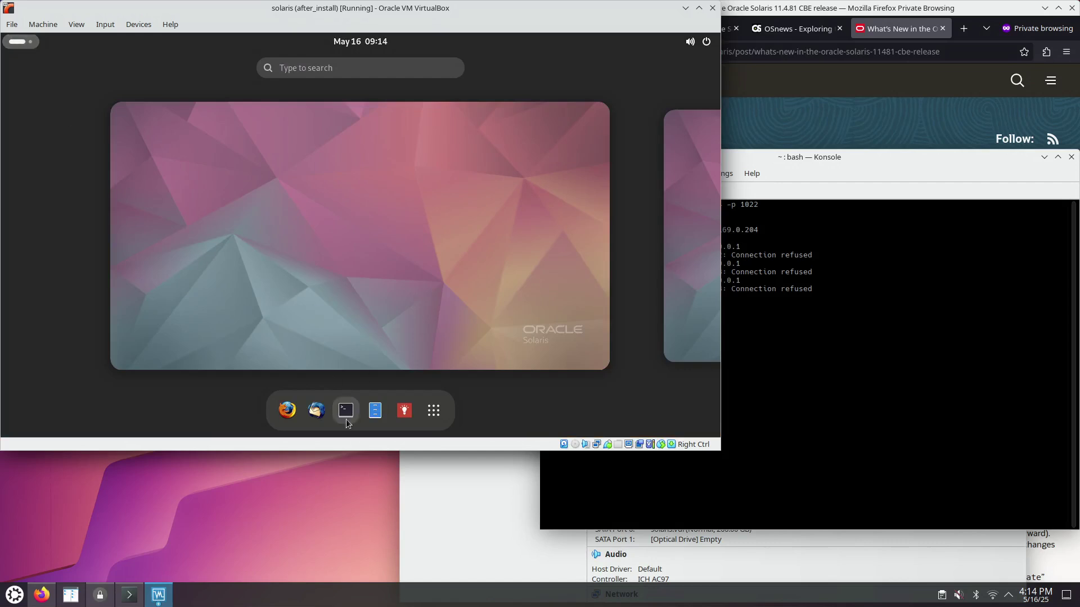
{"action": "left_click", "coordinate": [347, 420]}
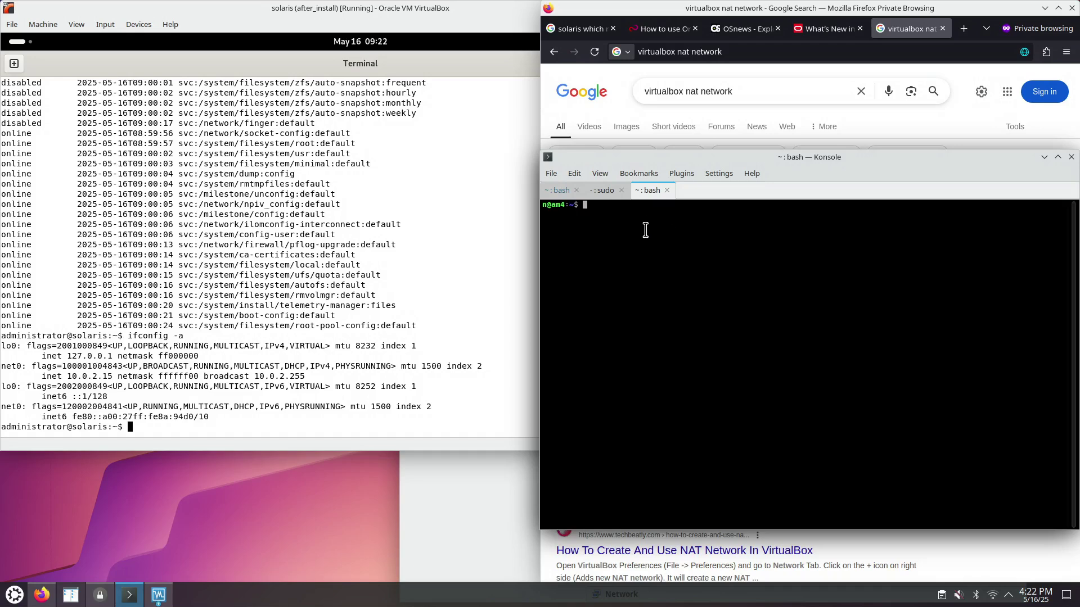
{"action": "type", "text": "ssh administrator@127.0.0.1"}
{"action": "key", "text": "ctrl+plus"}
{"action": "key", "text": "ctrl+Left"}
{"action": "key", "text": "ctrl+Left"}
{"action": "key", "text": "ctrl+Left"}
{"action": "key", "text": "ctrl+Left"}
{"action": "key", "text": "ctrl+Left"}
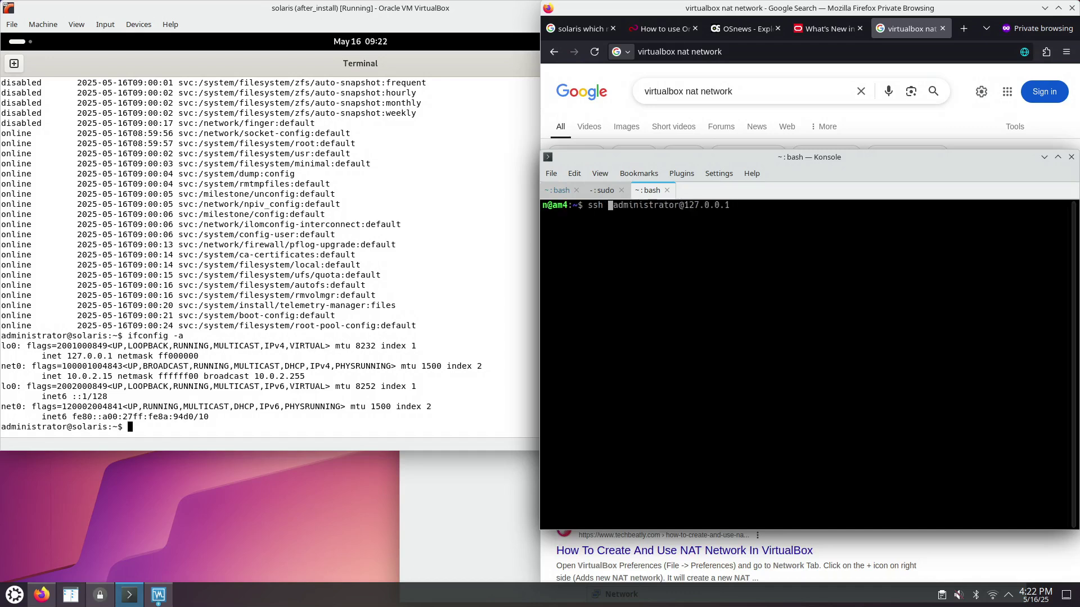
{"action": "type", "text": "-p 1"}
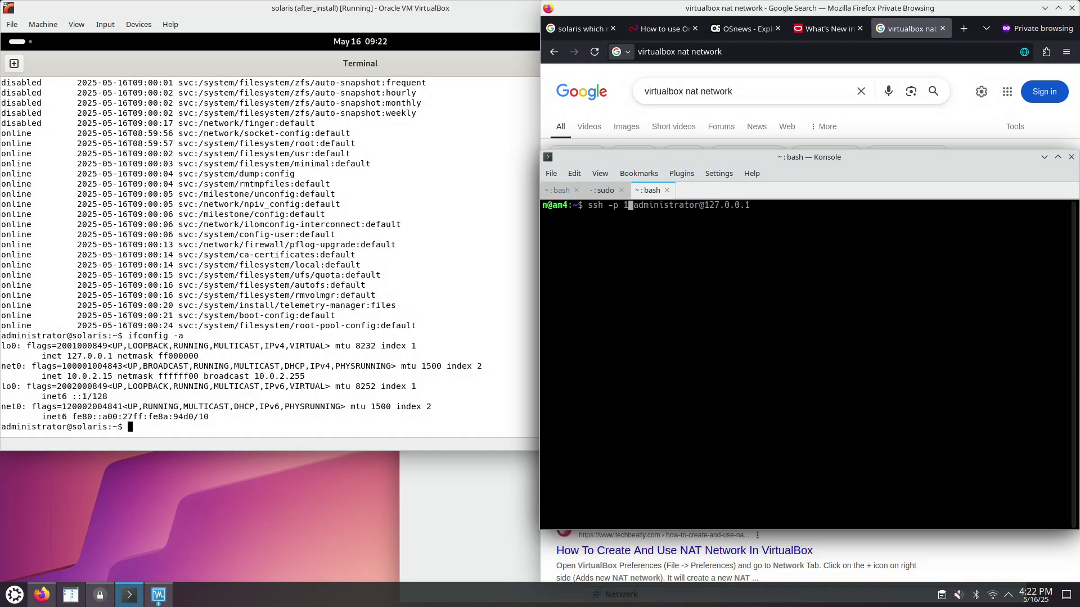
{"action": "key", "text": "BackSpace"}
{"action": "type", "text": "20"}
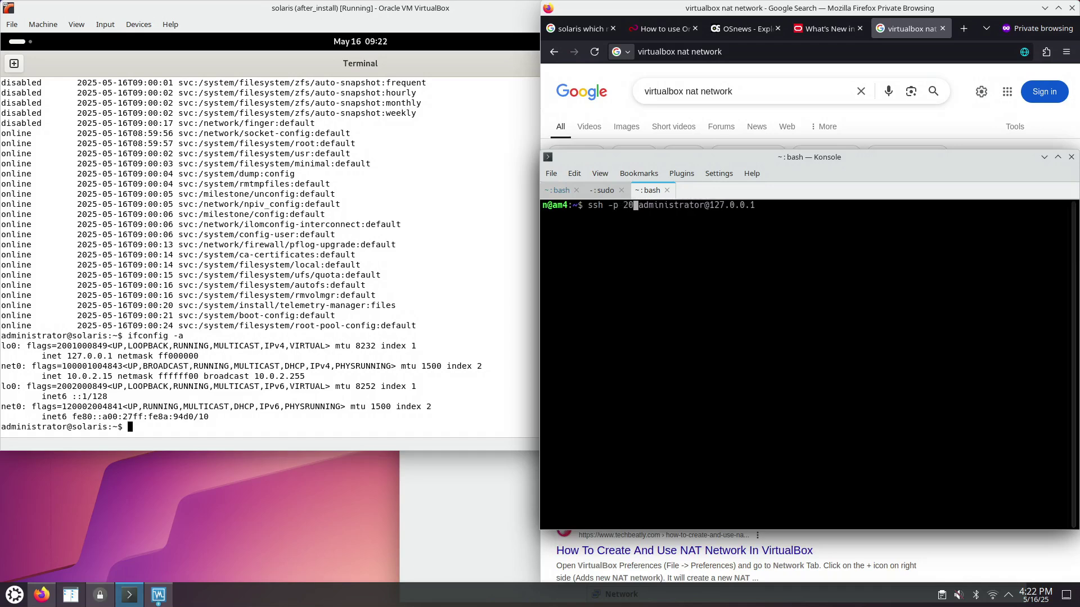
{"action": "type", "text": "22"}
{"action": "key", "text": "Return"}
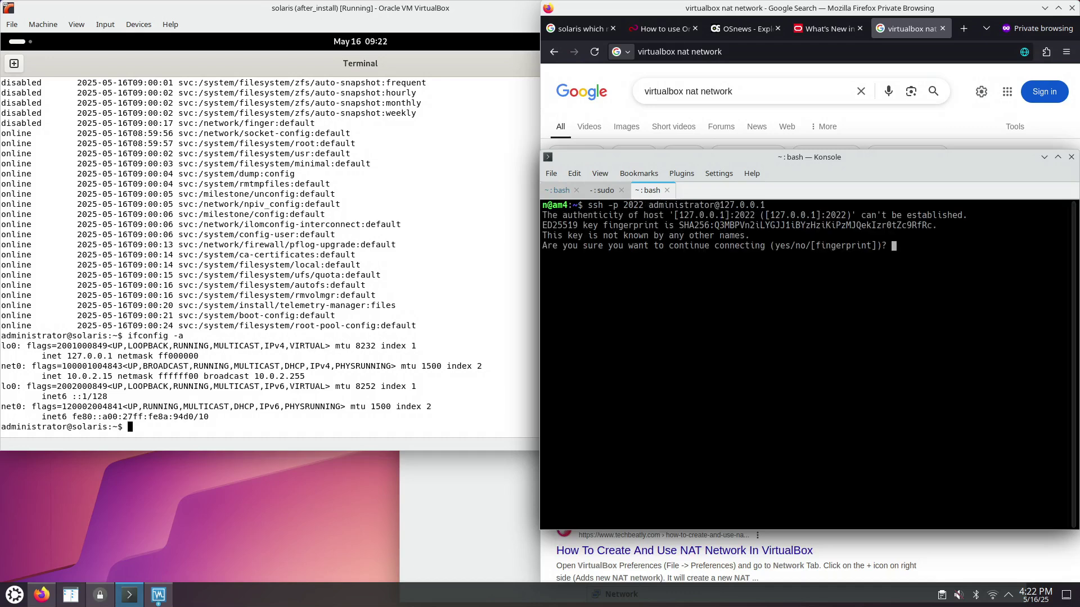
{"action": "type", "text": "yes"}
{"action": "key", "text": "Return"}
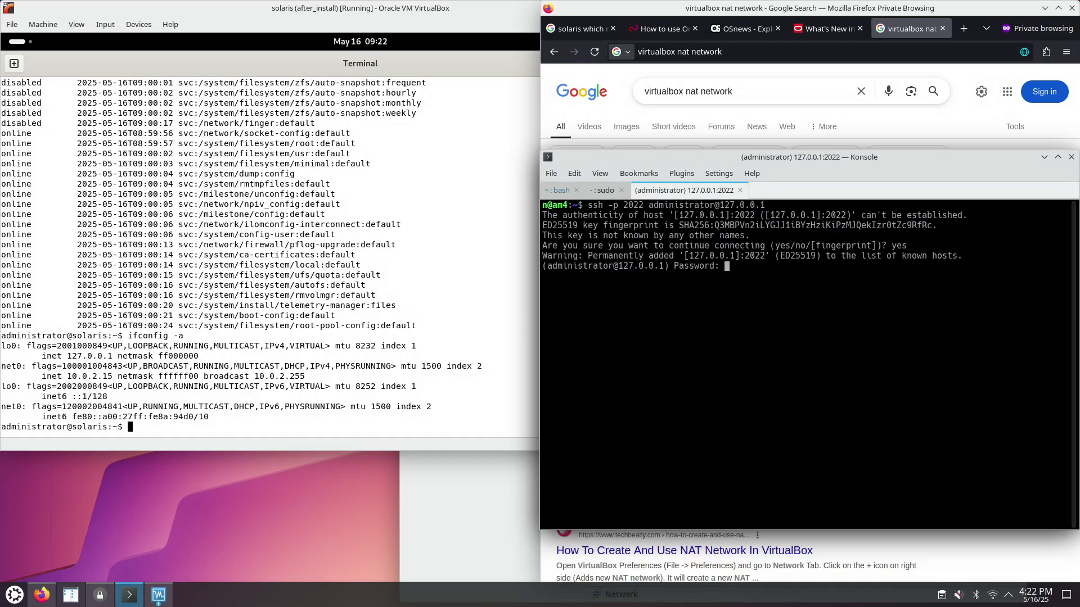
{"action": "key", "text": "Return"}
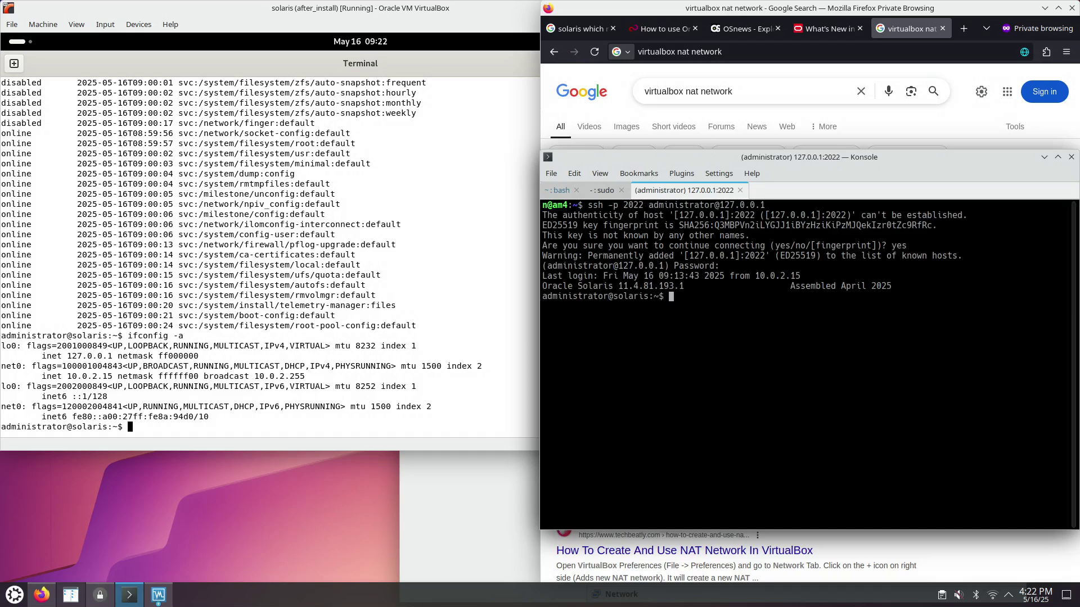
- Open the manual's Chapter 6 Virtual Networking in a new tab at section 6.3 NAT, enlarged
{"action": "left_click", "coordinate": [962, 132]}
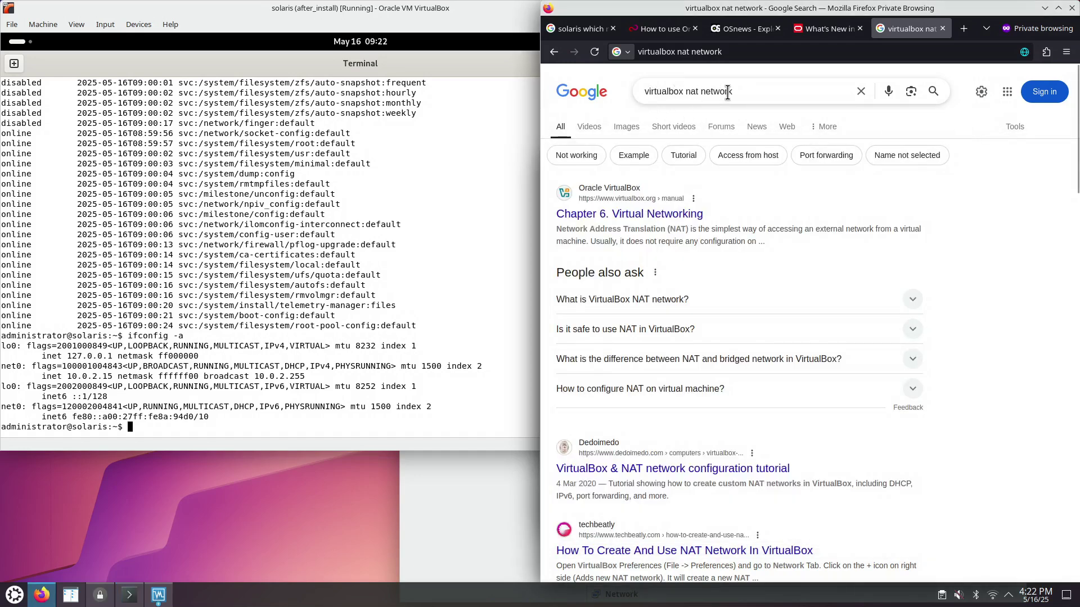
{"action": "right_click", "coordinate": [643, 217]}
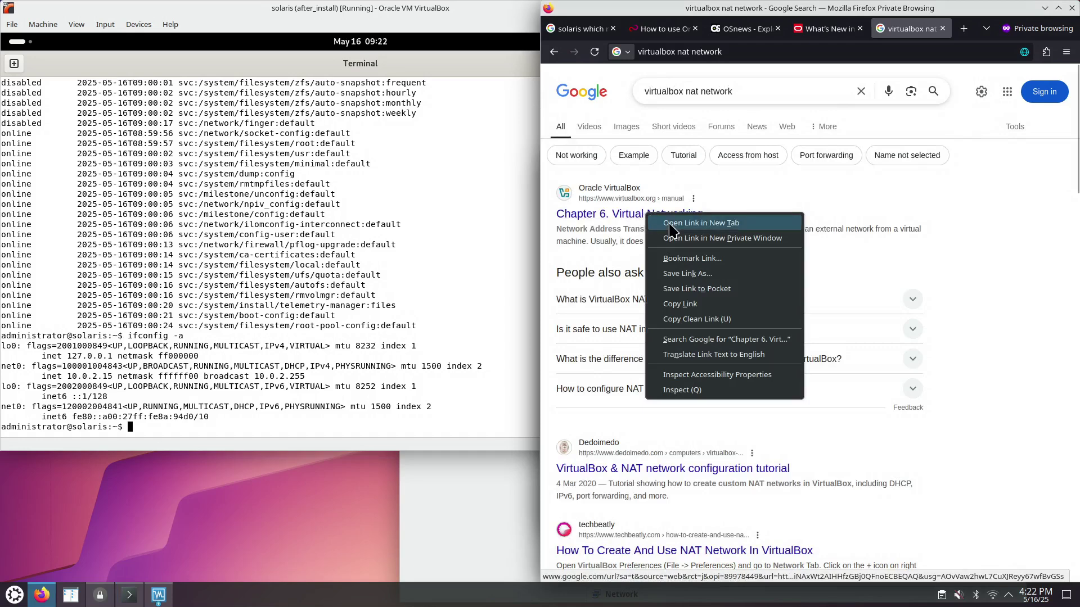
{"action": "left_click", "coordinate": [658, 220]}
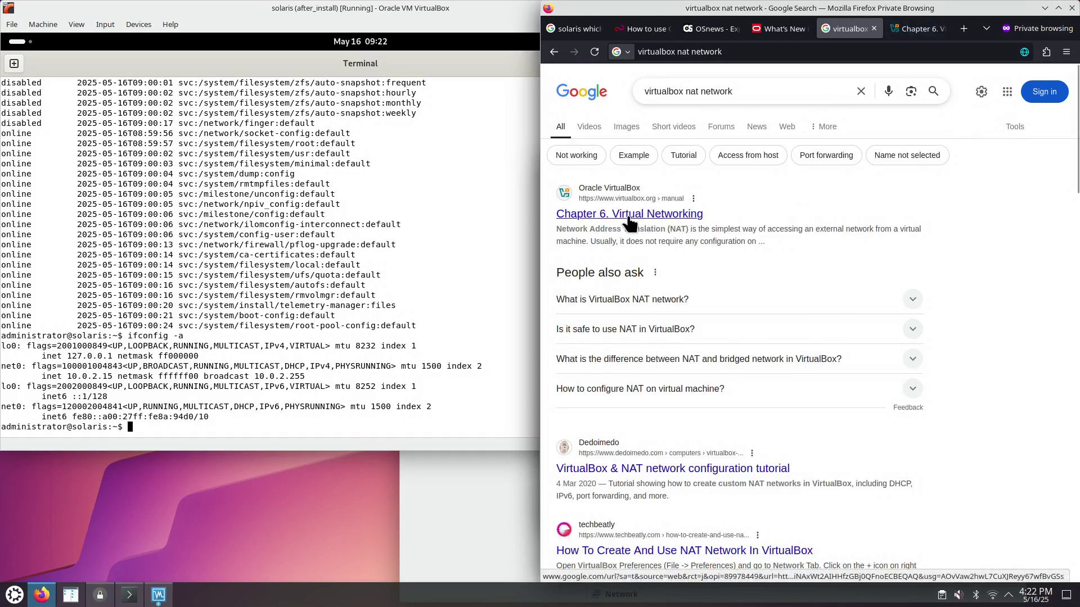
{"action": "left_click", "coordinate": [925, 33]}
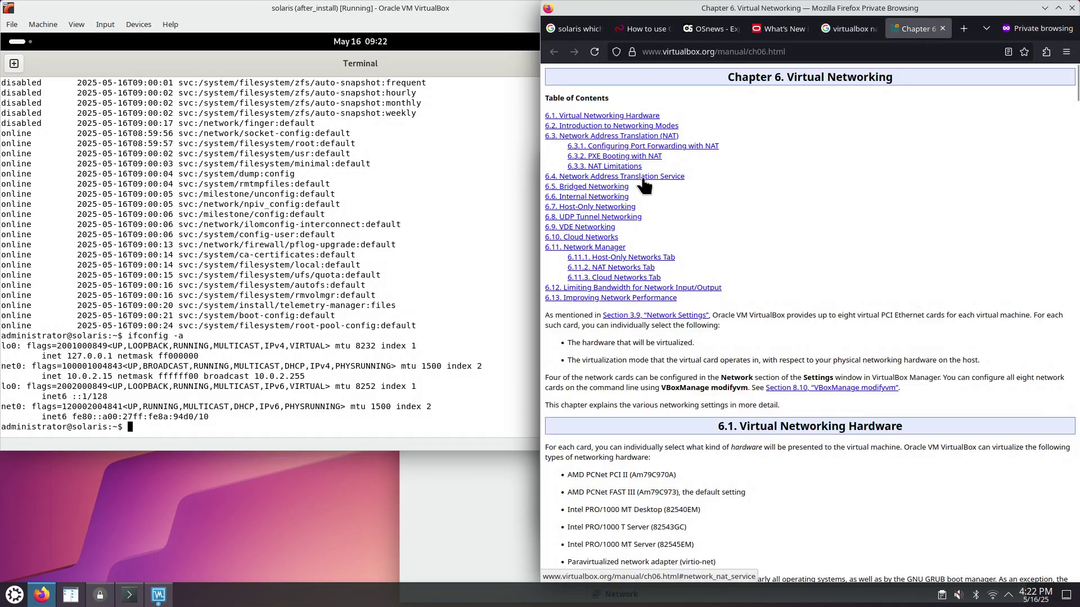
{"action": "left_click", "coordinate": [617, 137]}
{"action": "key", "text": "ctrl+plus"}
{"action": "key", "text": "ctrl+plus"}
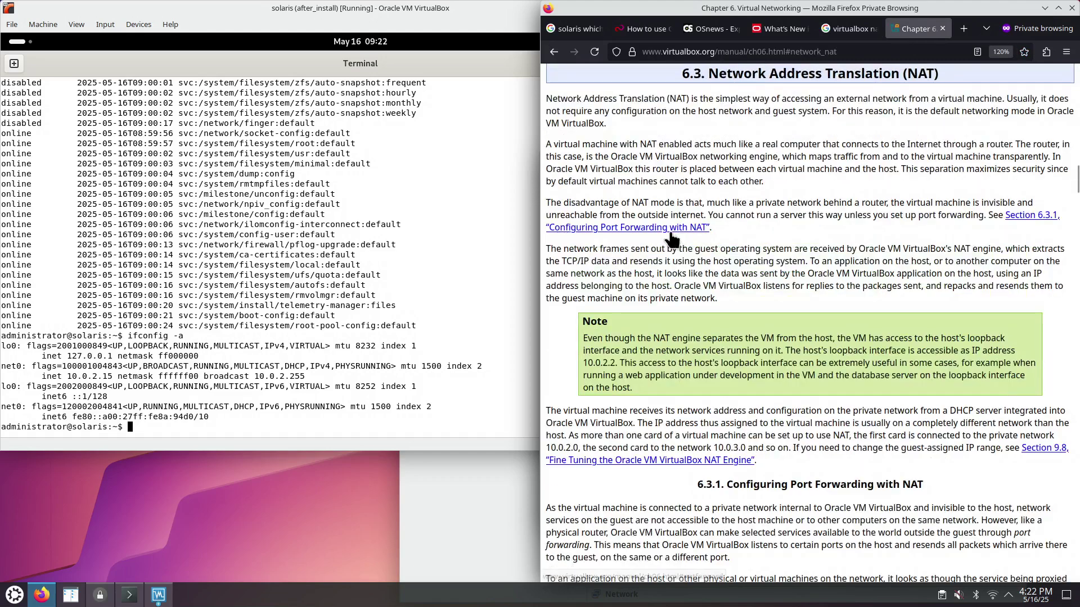
{"action": "left_click_drag", "start_coordinate": [582, 104], "coordinate": [913, 97]}
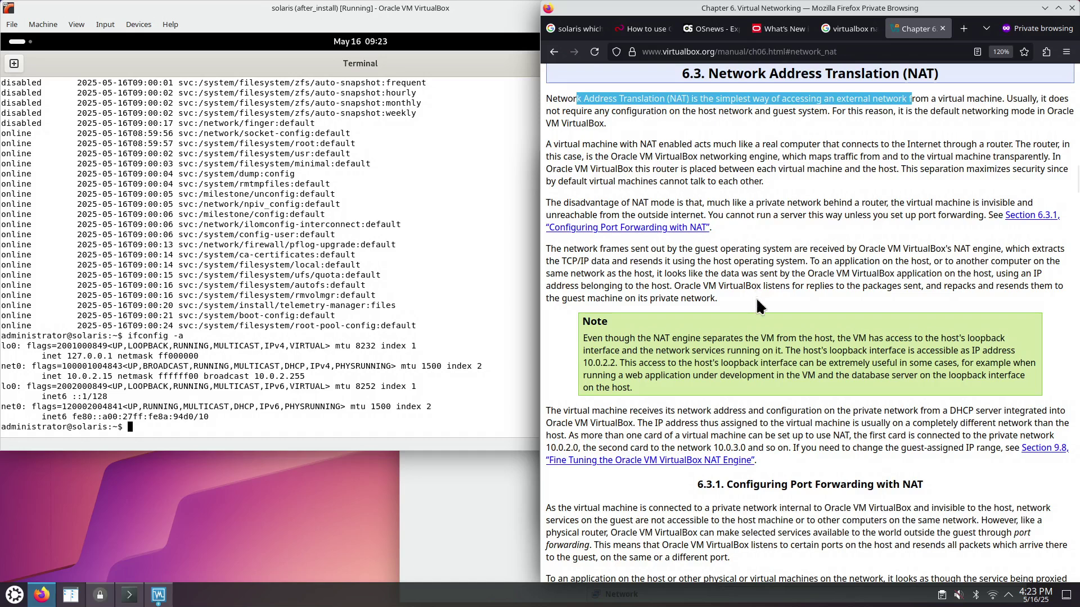
- Open the manual's Configuring Port Forwarding with NAT section in a new tab and tile VirtualBox Manager left
{"action": "right_click", "coordinate": [658, 230]}
{"action": "left_click", "coordinate": [662, 236]}
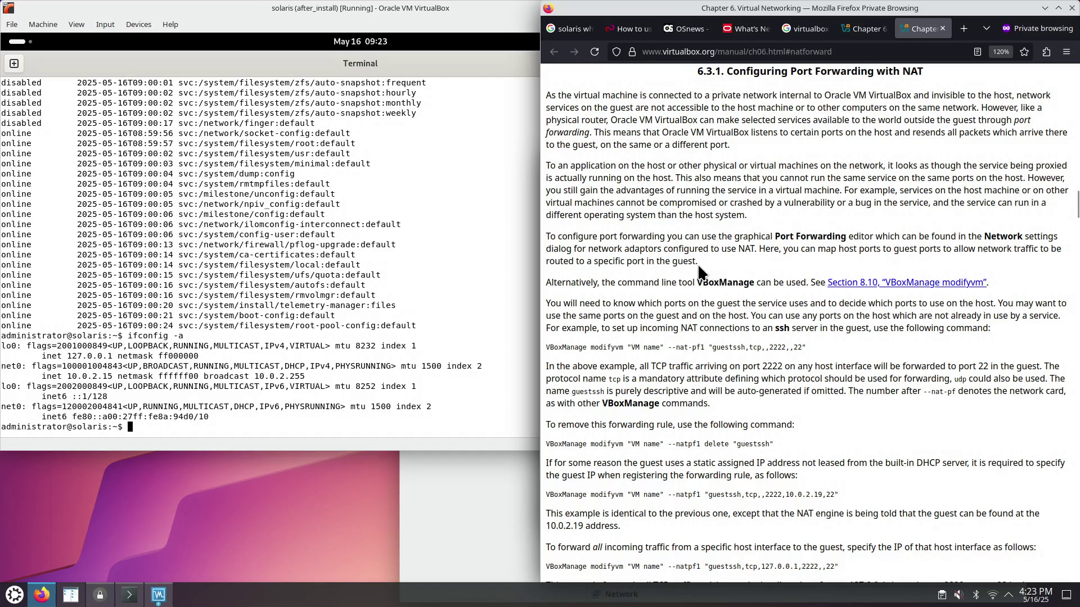
{"action": "left_click_drag", "start_coordinate": [702, 237], "coordinate": [720, 271]}
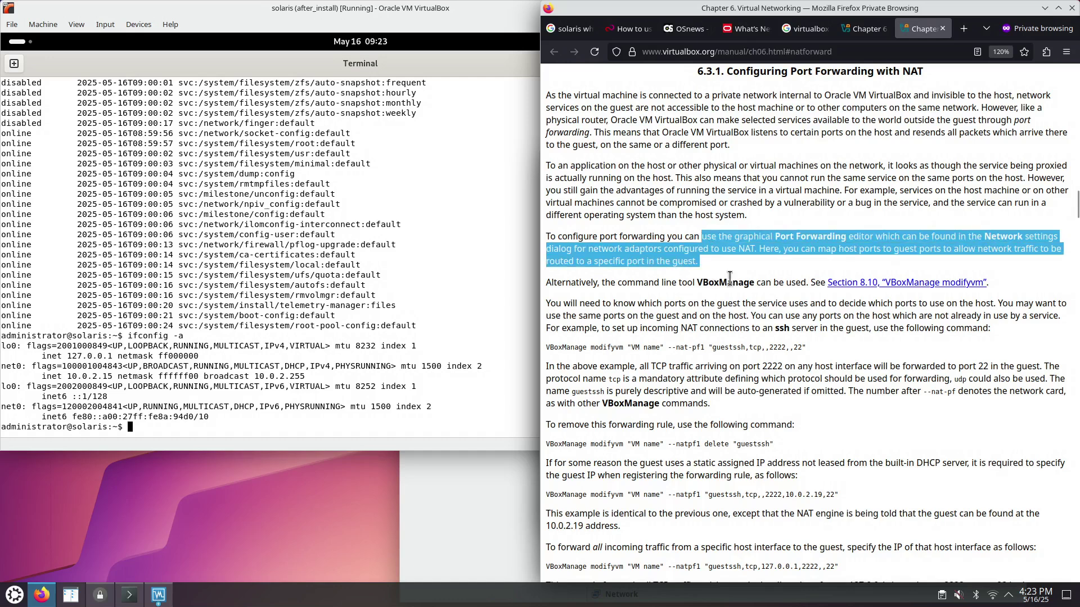
{"action": "left_click", "coordinate": [477, 512]}
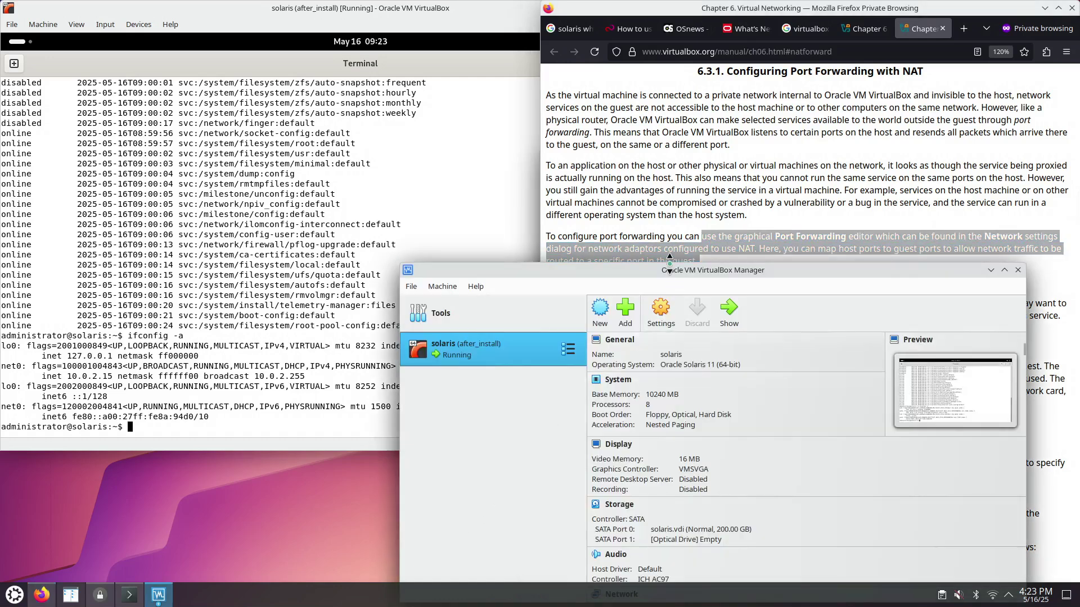
{"action": "key", "text": "super+Left"}
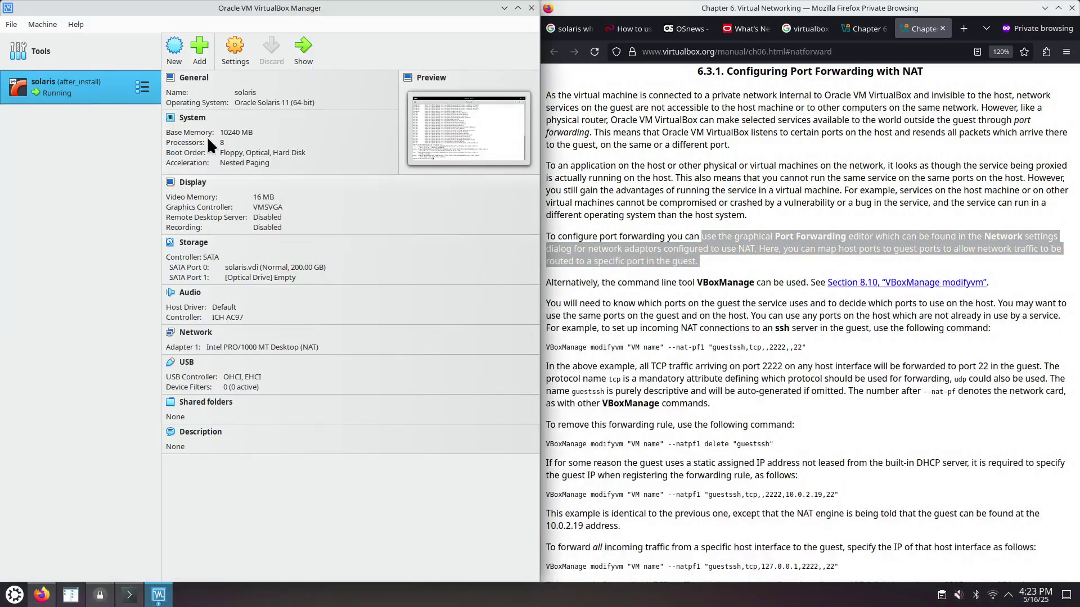
- Show the solaris VM's NAT port forwarding rules from Settings > Network > Advanced
{"action": "left_click", "coordinate": [235, 56]}
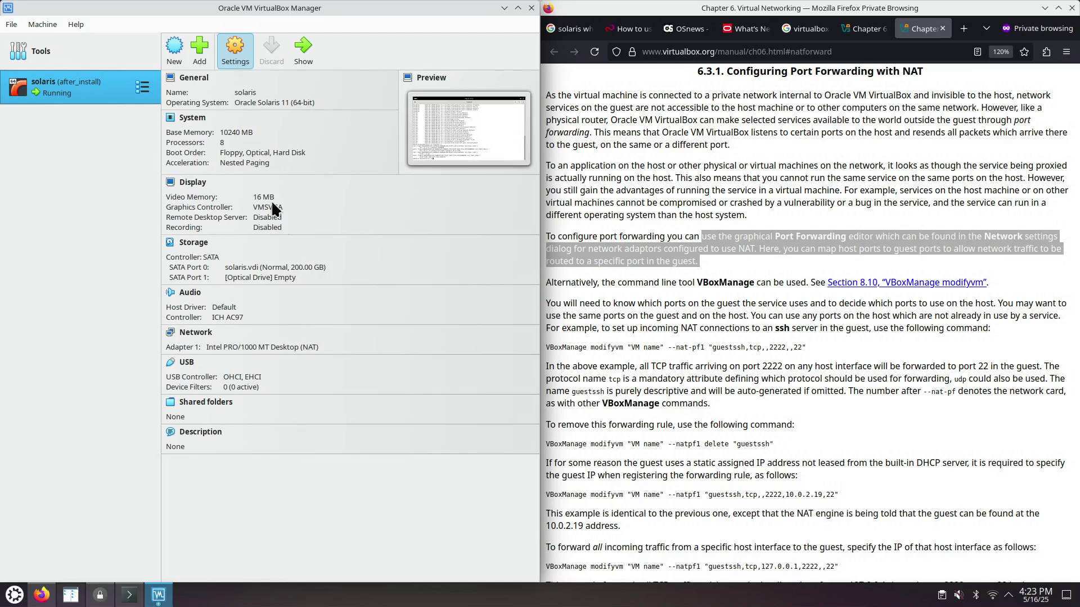
{"action": "left_click", "coordinate": [113, 240]}
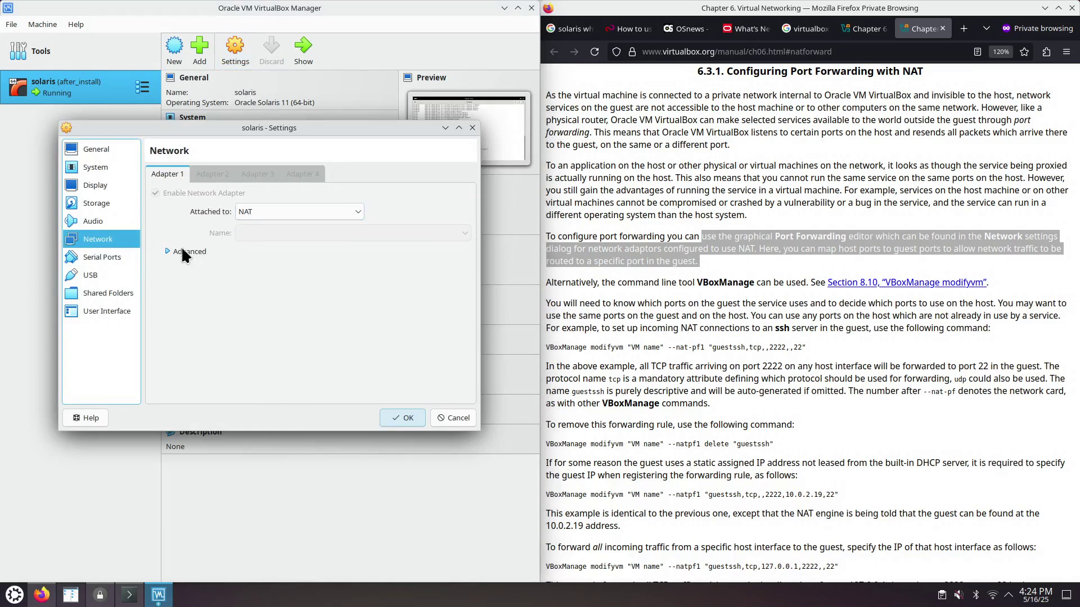
{"action": "left_click", "coordinate": [167, 251]}
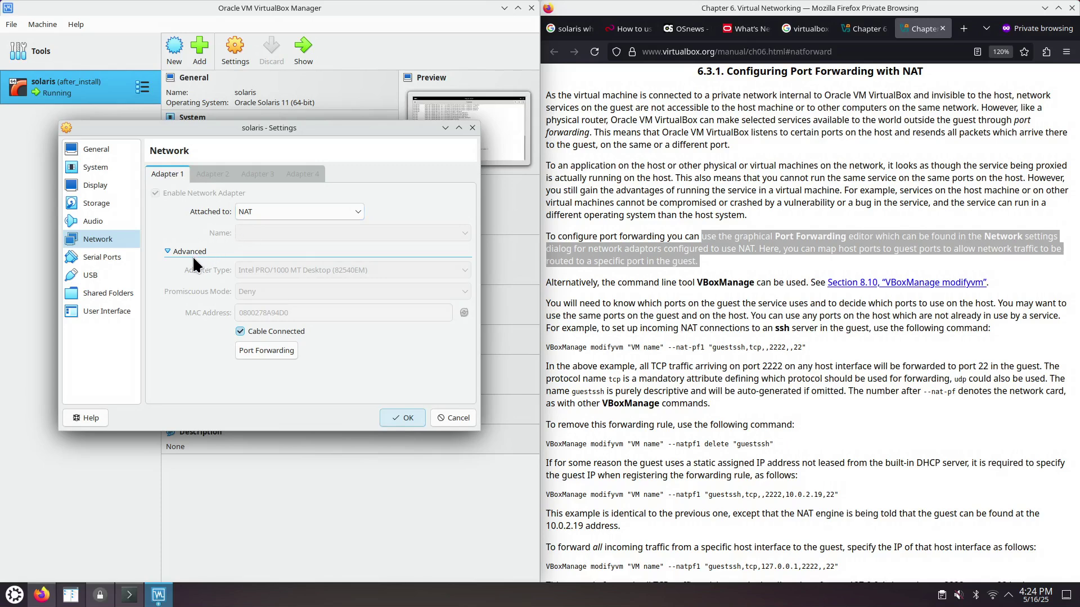
{"action": "left_click", "coordinate": [266, 349]}
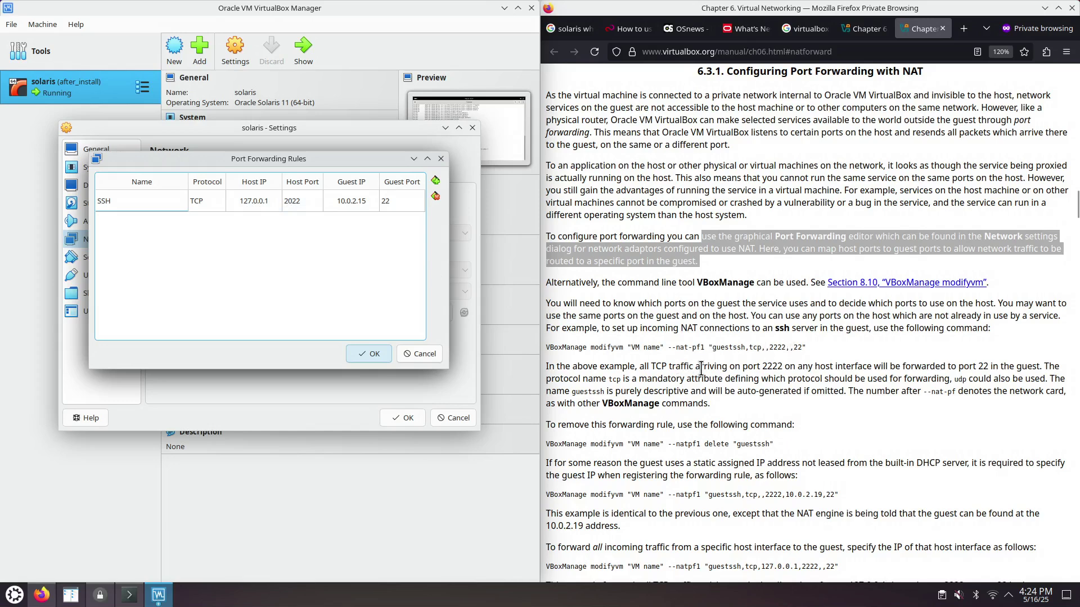
- Search the port forwarding manual page for '102' to find the host port limitation
{"action": "scroll", "coordinate": [704, 366], "scroll_direction": "down", "scroll_amount": 5}
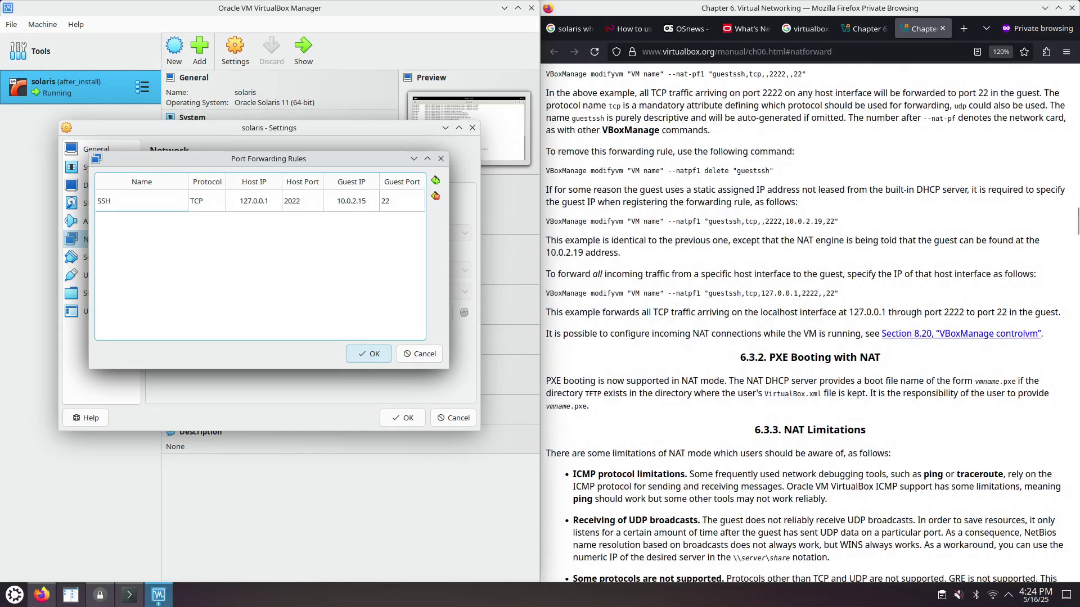
{"action": "key", "text": "ctrl+f"}
{"action": "type", "text": "102"}
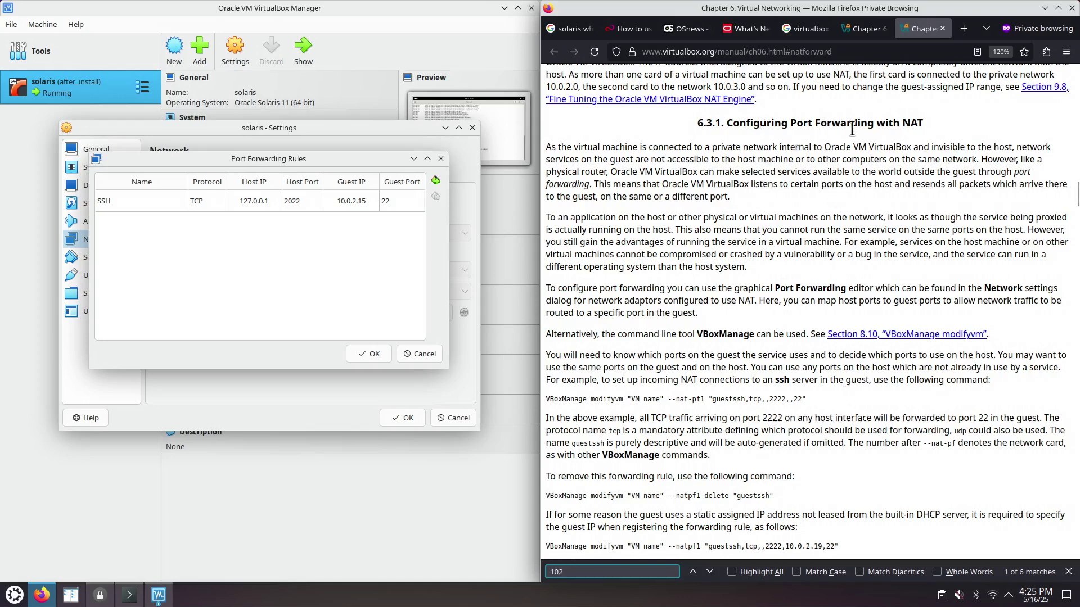
{"action": "scroll", "coordinate": [850, 253], "scroll_direction": "down", "scroll_amount": 3}
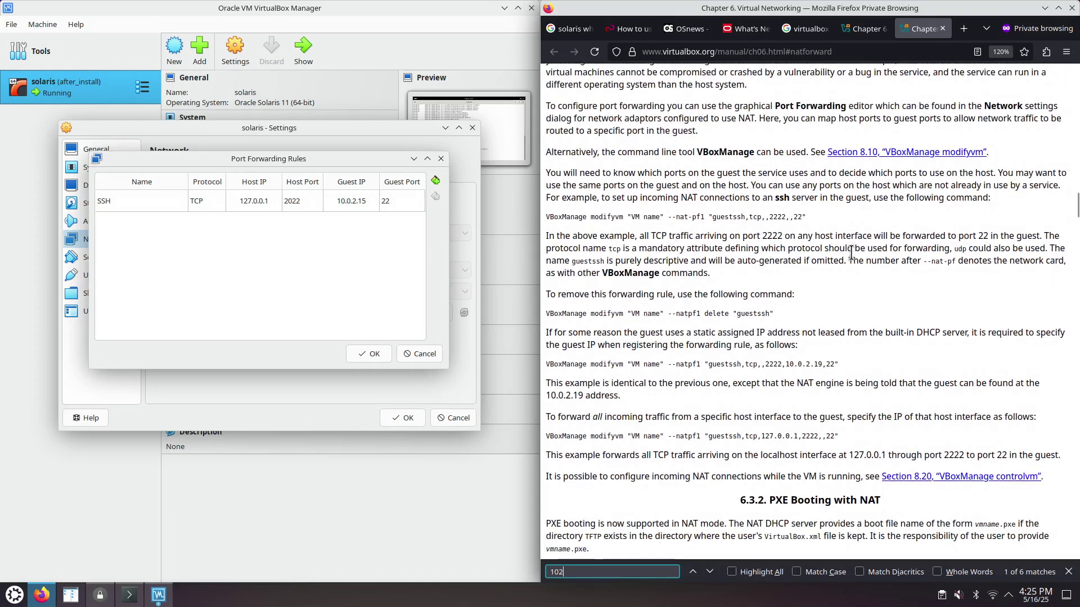
{"action": "scroll", "coordinate": [861, 433], "scroll_direction": "down", "scroll_amount": 2}
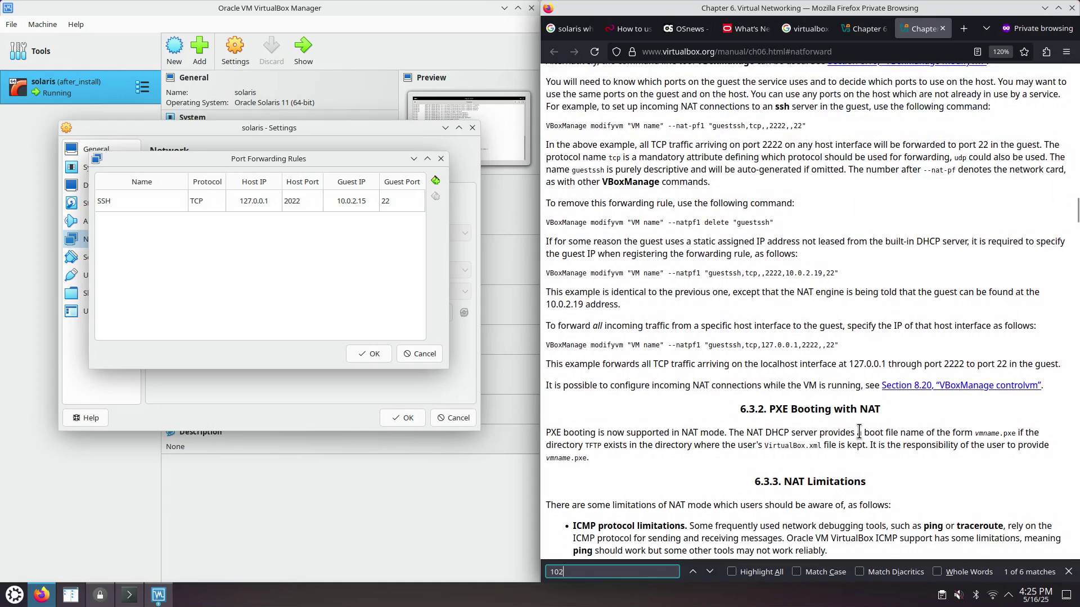
{"action": "scroll", "coordinate": [858, 431], "scroll_direction": "down", "scroll_amount": 3}
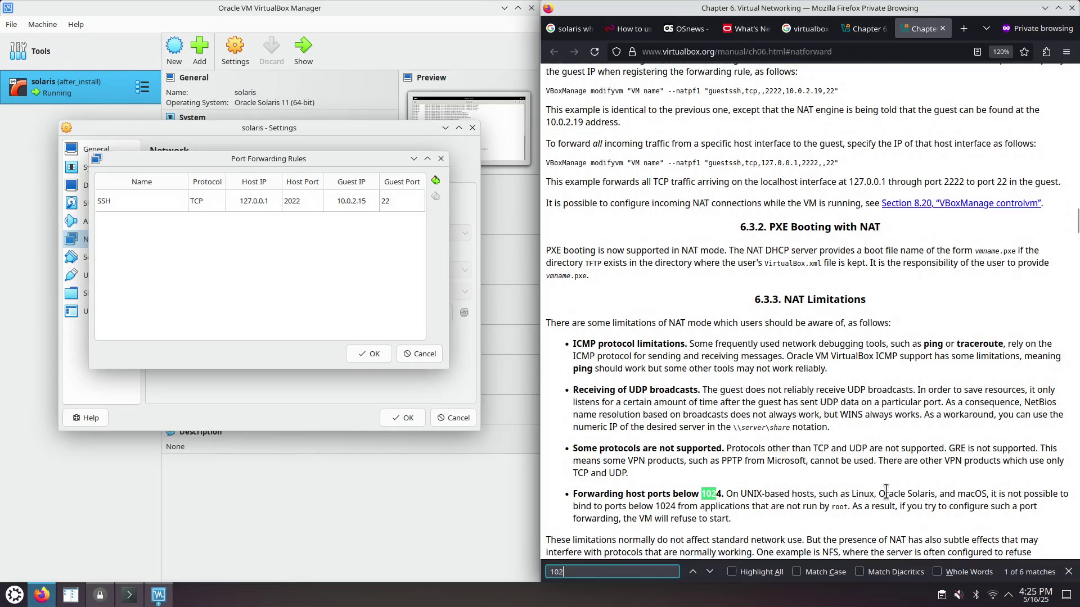
{"action": "key", "text": "Escape"}
{"action": "scroll", "coordinate": [796, 412], "scroll_direction": "down", "scroll_amount": 2}
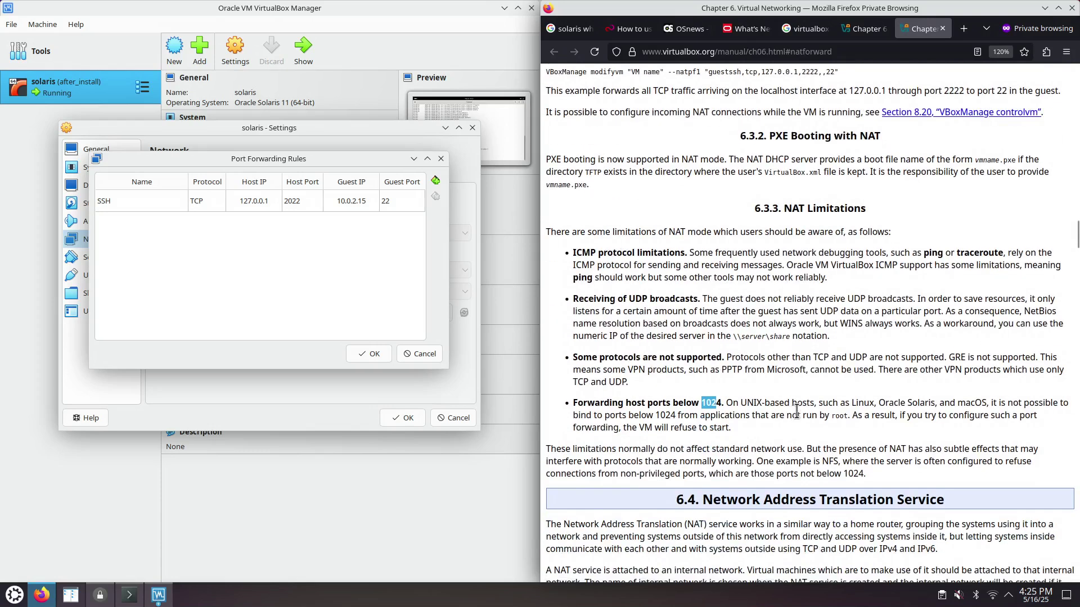
- Highlight the 1024 privileged-port limit and the 2222 localhost forwarding example in the manual
{"action": "left_click", "coordinate": [707, 400]}
{"action": "left_click_drag", "start_coordinate": [703, 400], "coordinate": [721, 402]}
{"action": "left_click", "coordinate": [773, 406]}
{"action": "left_click_drag", "start_coordinate": [844, 404], "coordinate": [909, 404]}
{"action": "left_click", "coordinate": [906, 404]}
{"action": "scroll", "coordinate": [738, 317], "scroll_direction": "up", "scroll_amount": 2}
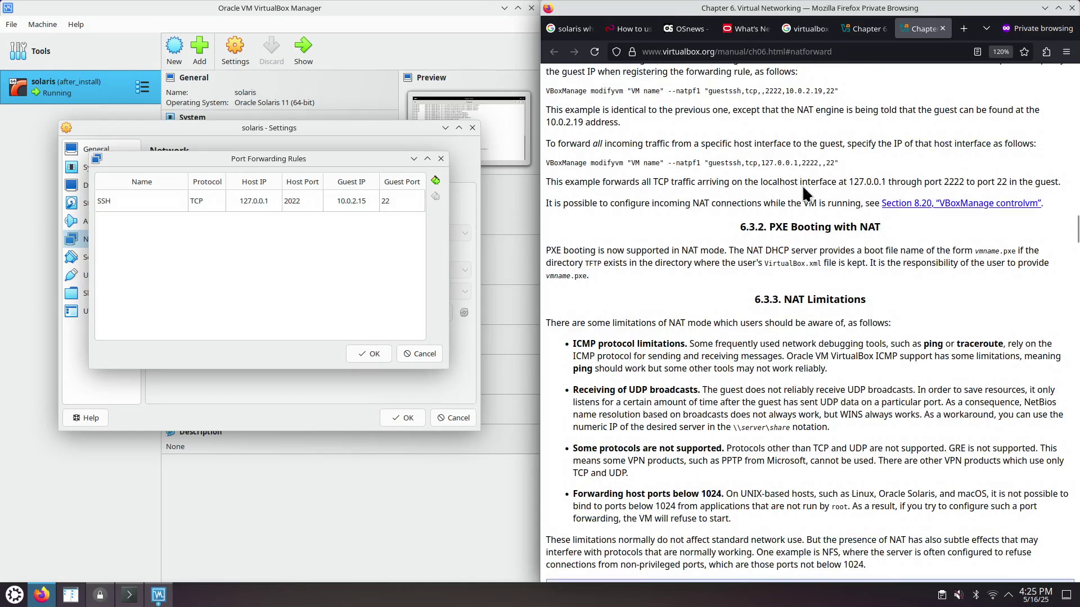
{"action": "left_click_drag", "start_coordinate": [800, 163], "coordinate": [818, 162]}
{"action": "scroll", "coordinate": [738, 253], "scroll_direction": "up", "scroll_amount": 2}
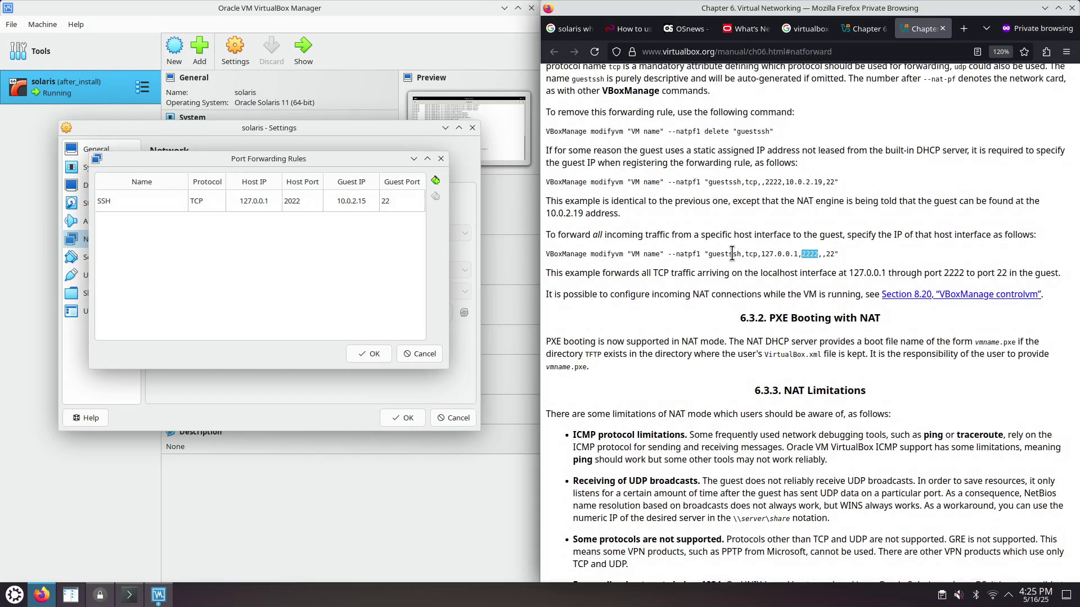
- Change the SSH rule's host port from 2022 to 2222 and save the VM settings
{"action": "left_click", "coordinate": [321, 247]}
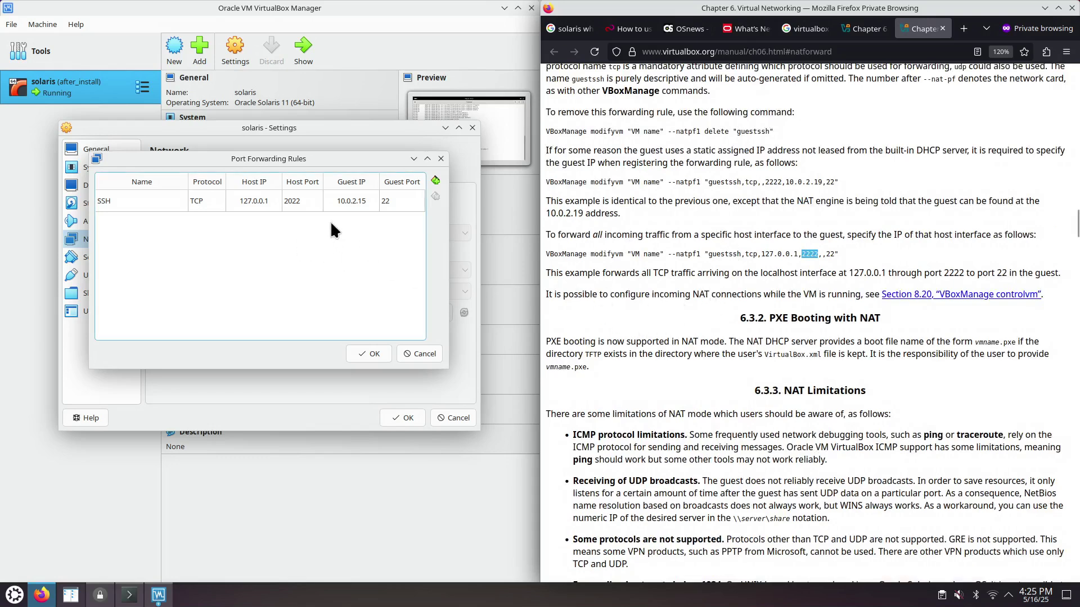
{"action": "left_click", "coordinate": [289, 200]}
{"action": "left_click", "coordinate": [289, 201]}
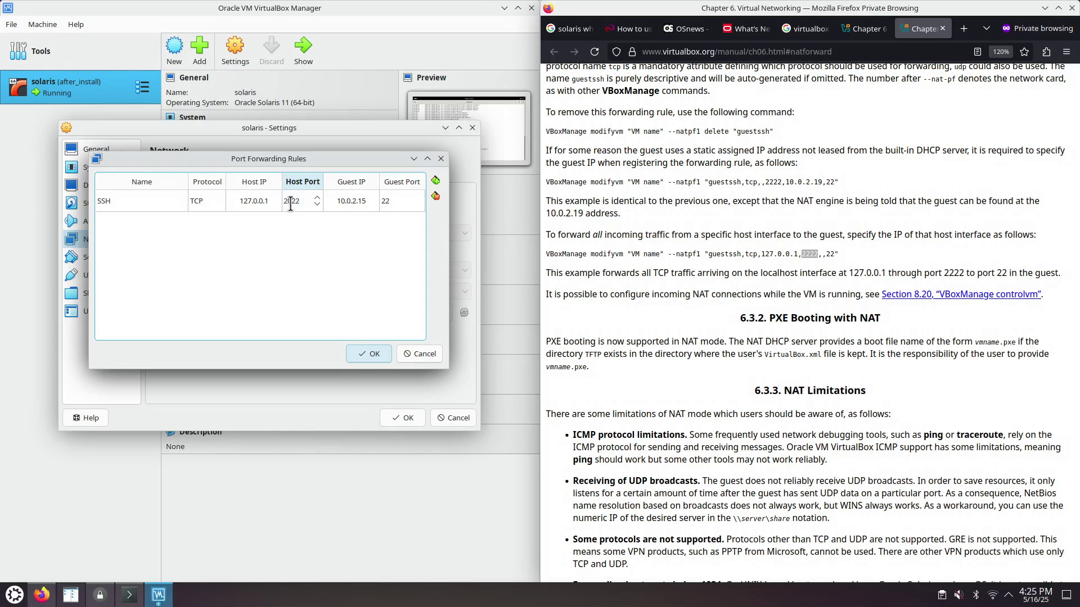
{"action": "left_click", "coordinate": [373, 354]}
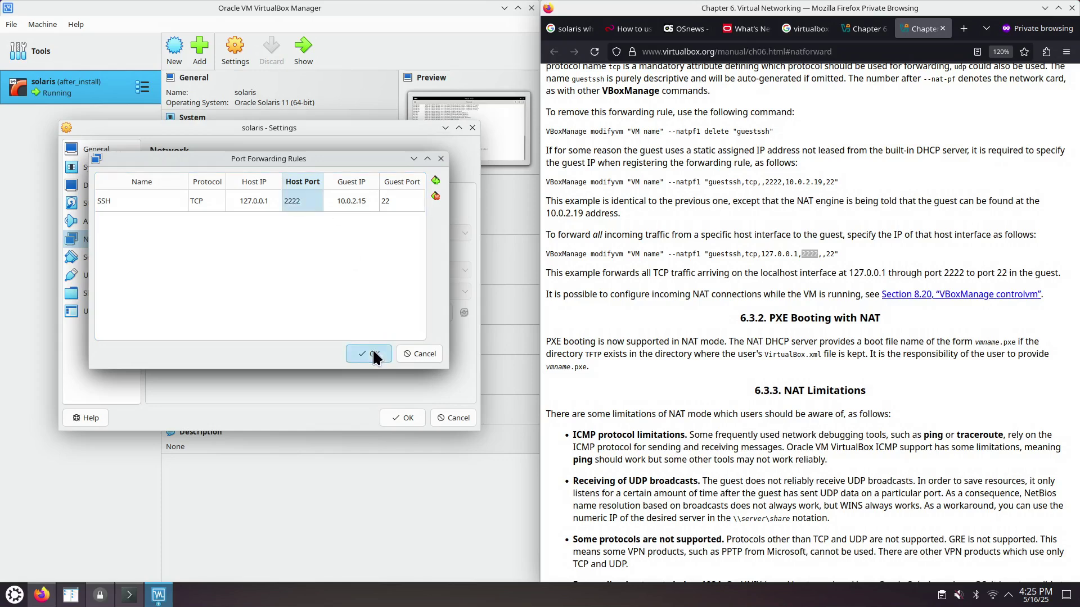
{"action": "left_click", "coordinate": [393, 416]}
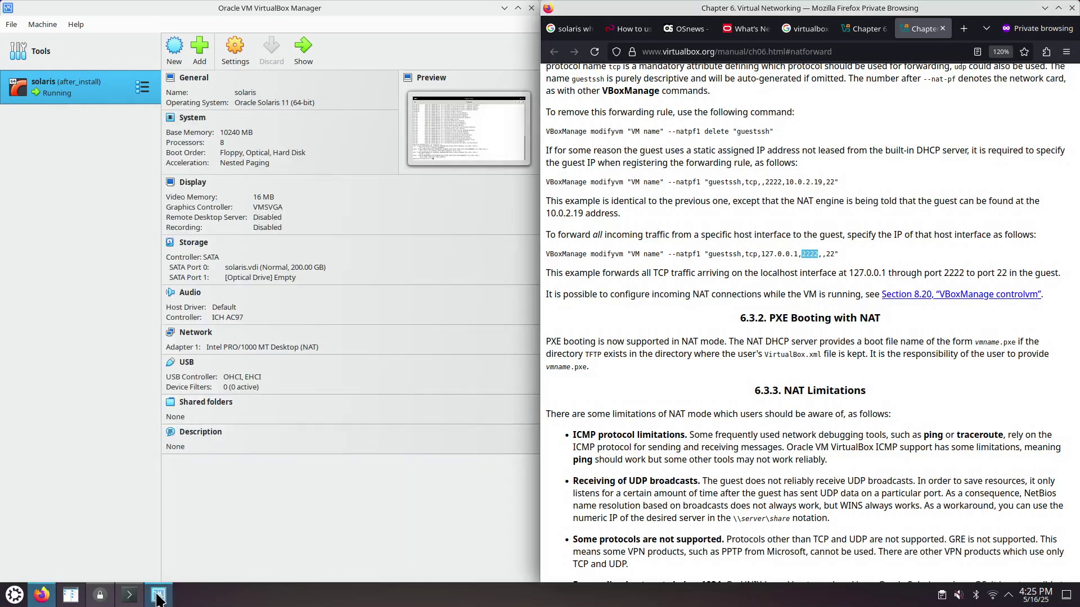
{"action": "left_click", "coordinate": [129, 595]}
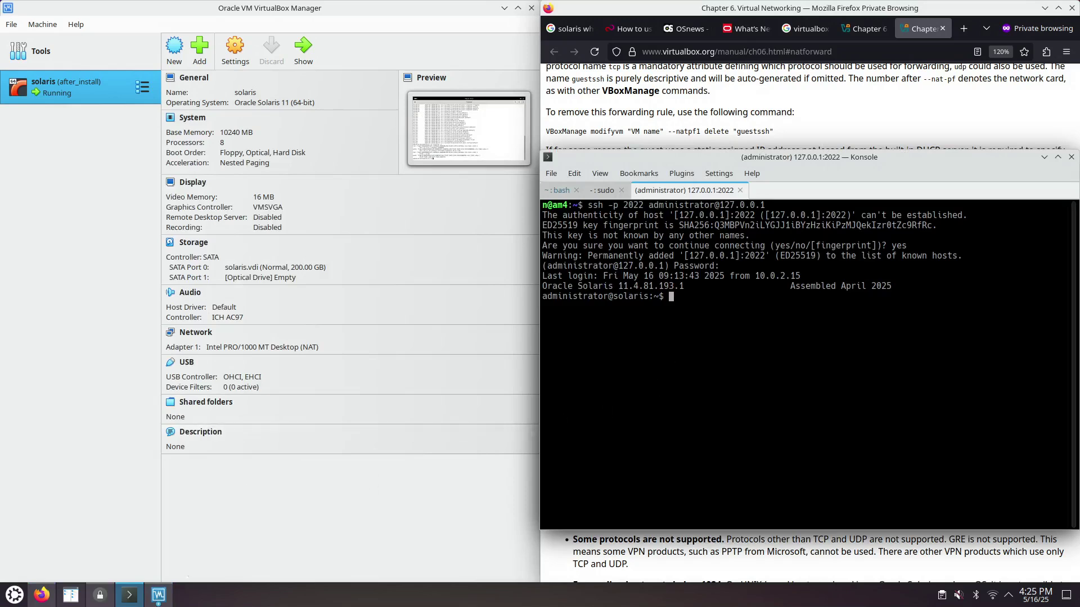
- Log out of the Solaris SSH session and rerun ssh against port 2222
{"action": "key", "text": "ctrl+d"}
{"action": "key", "text": "Up"}
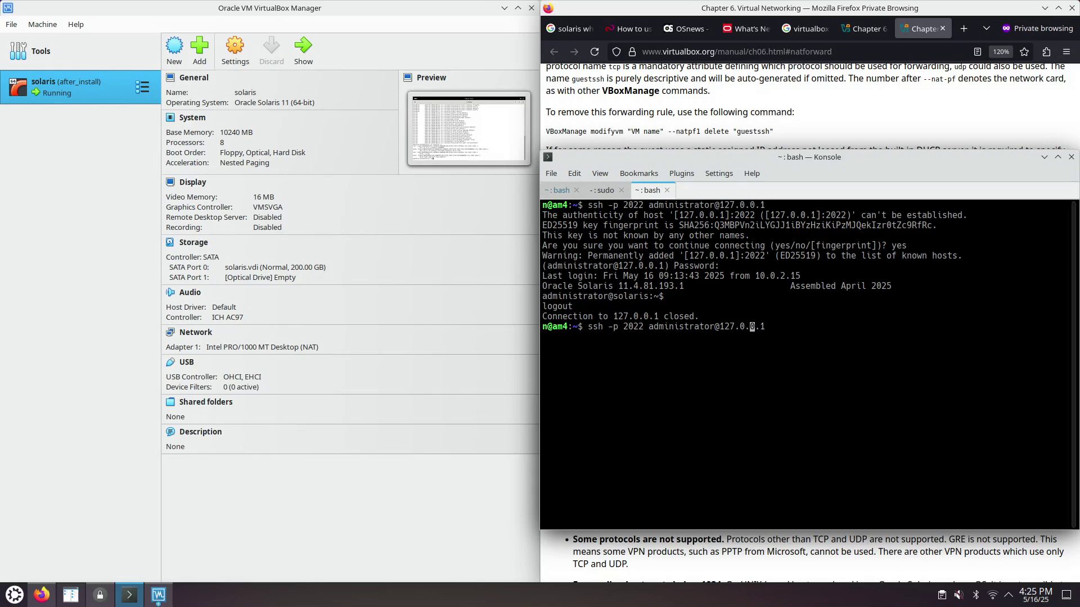
{"action": "key", "text": "ctrl+Left"}
{"action": "key", "text": "ctrl+Left"}
{"action": "key", "text": "Delete"}
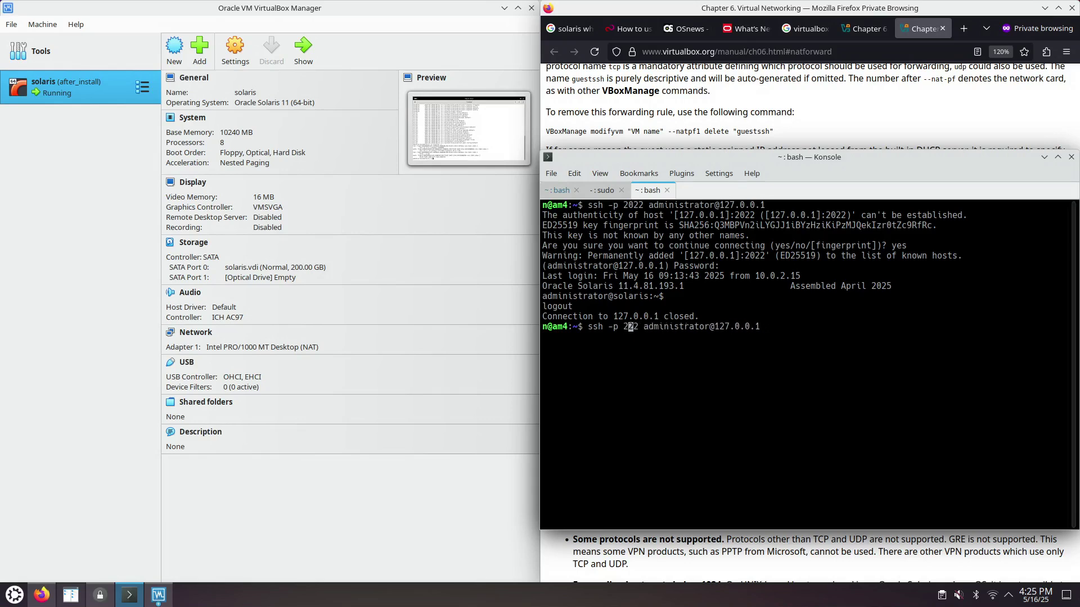
{"action": "type", "text": "2"}
{"action": "key", "text": "Return"}
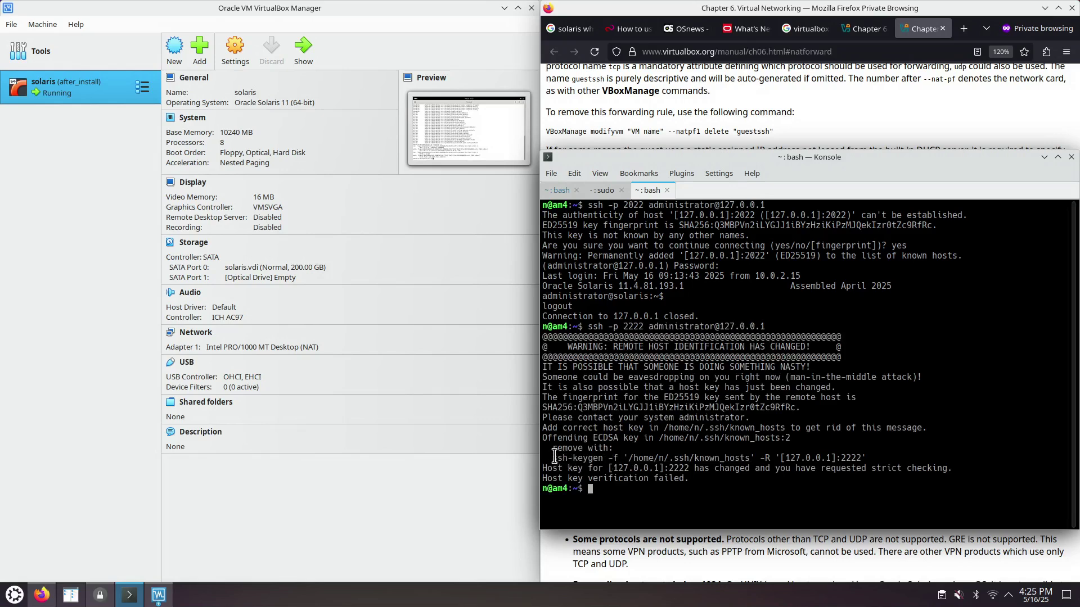
- Remove the stale 127.0.0.1:2222 known_hosts entry with ssh-keygen -R and retry ssh
{"action": "left_click_drag", "start_coordinate": [552, 458], "coordinate": [866, 455]}
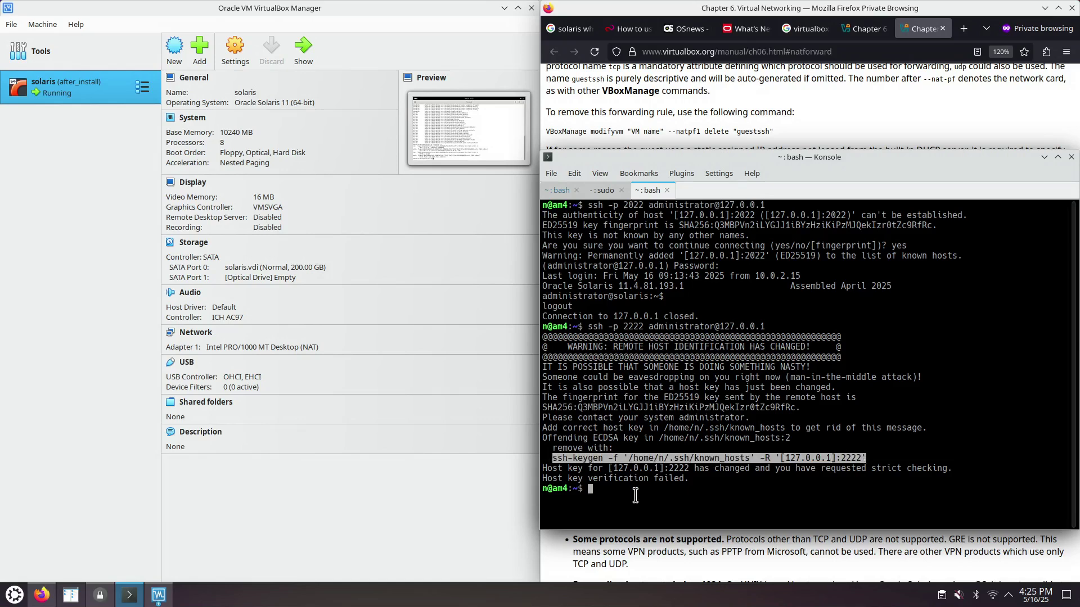
{"action": "middle_click", "coordinate": [635, 491]}
{"action": "key", "text": "Return"}
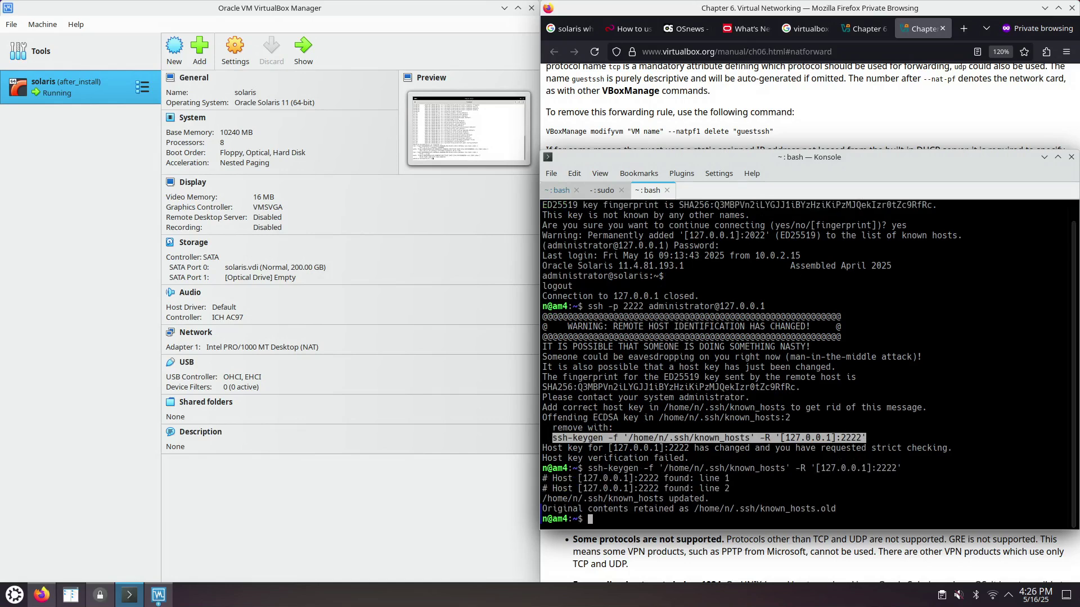
{"action": "key", "text": "Up"}
{"action": "key", "text": "Up"}
{"action": "key", "text": "Return"}
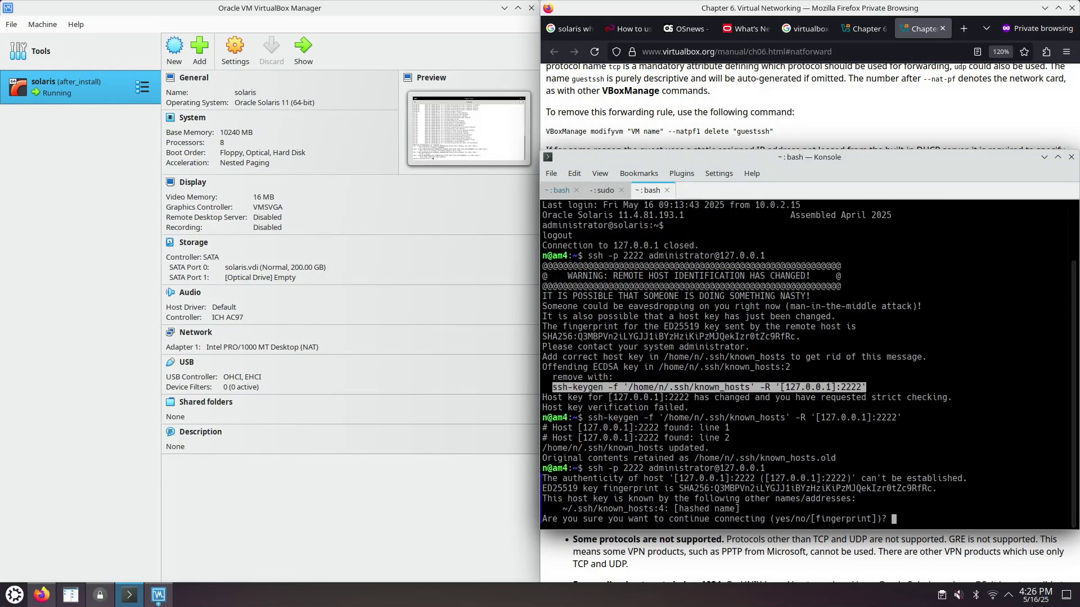
- Review the solaris VM's advanced network settings and close them without changes
{"action": "left_click", "coordinate": [229, 49]}
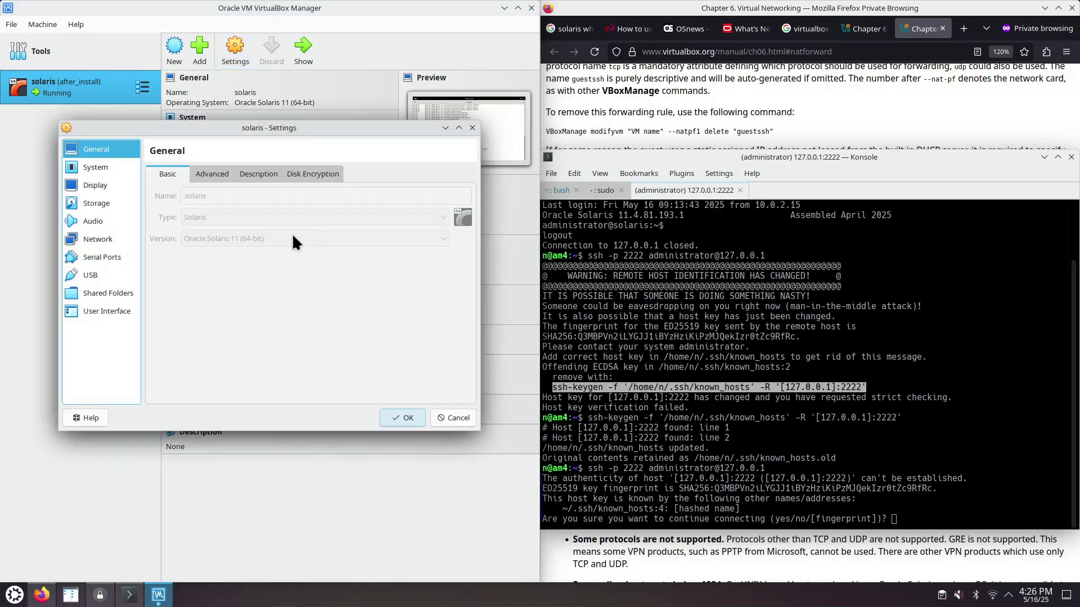
{"action": "left_click", "coordinate": [97, 239]}
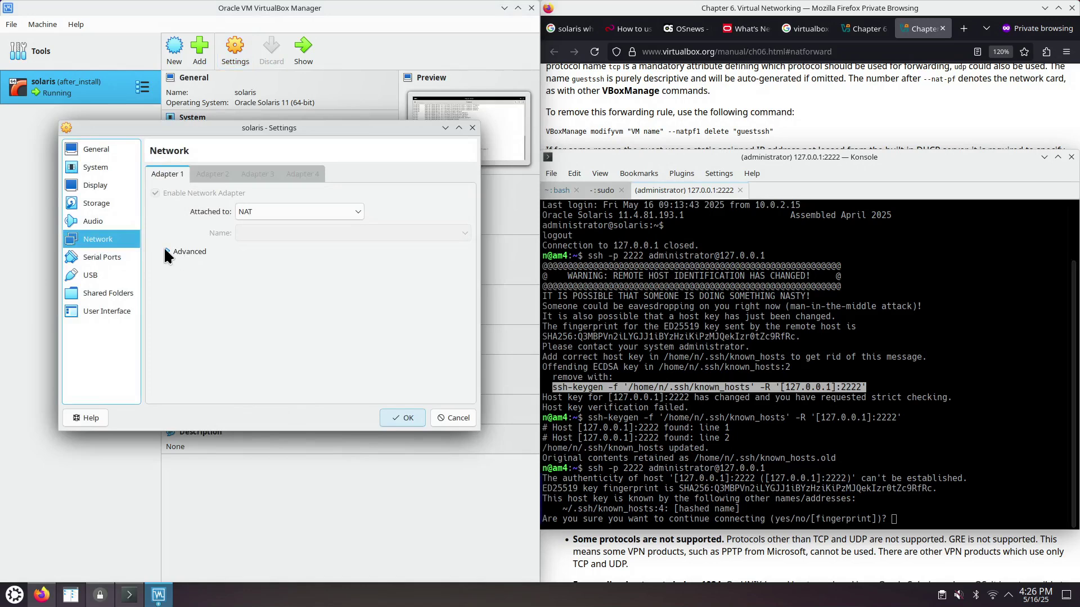
{"action": "left_click", "coordinate": [168, 252]}
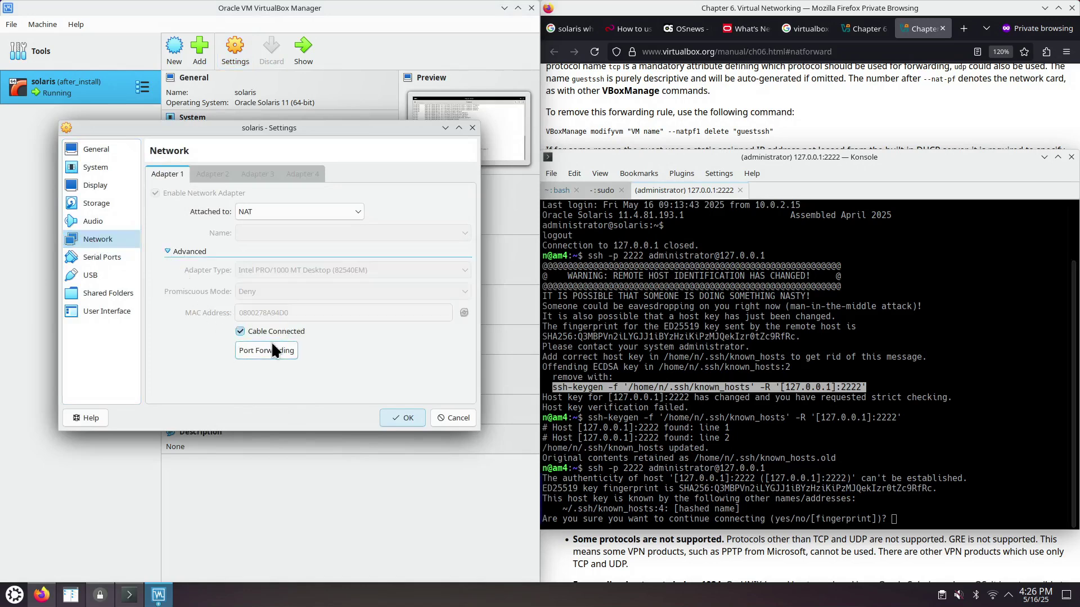
{"action": "left_click", "coordinate": [472, 128]}
- Accept the new host key, log in as administrator, and clear the terminal
{"action": "left_click", "coordinate": [835, 454]}
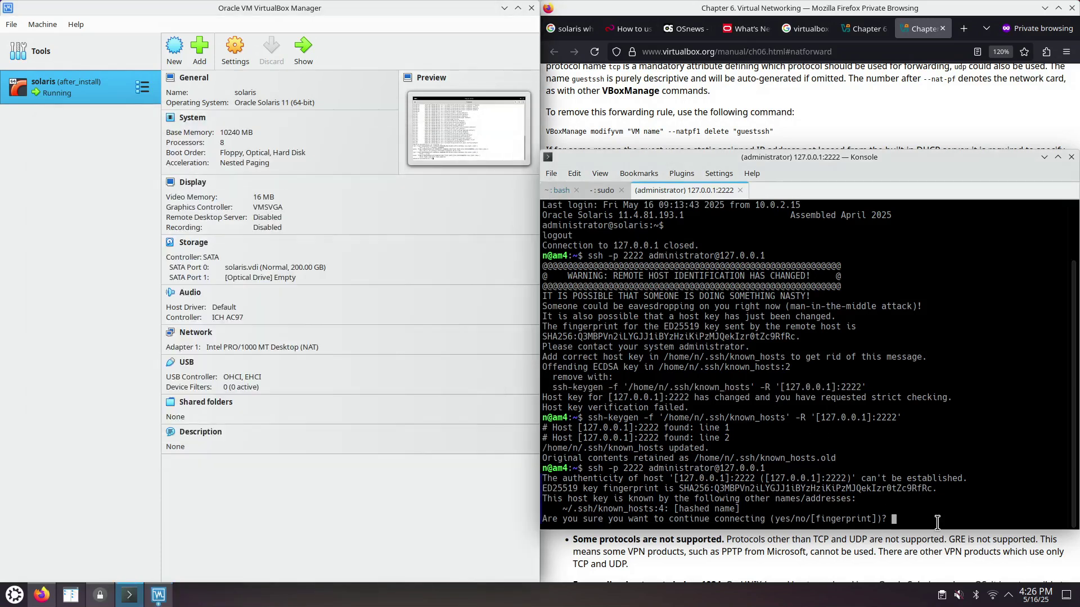
{"action": "type", "text": "yes"}
{"action": "key", "text": "Return"}
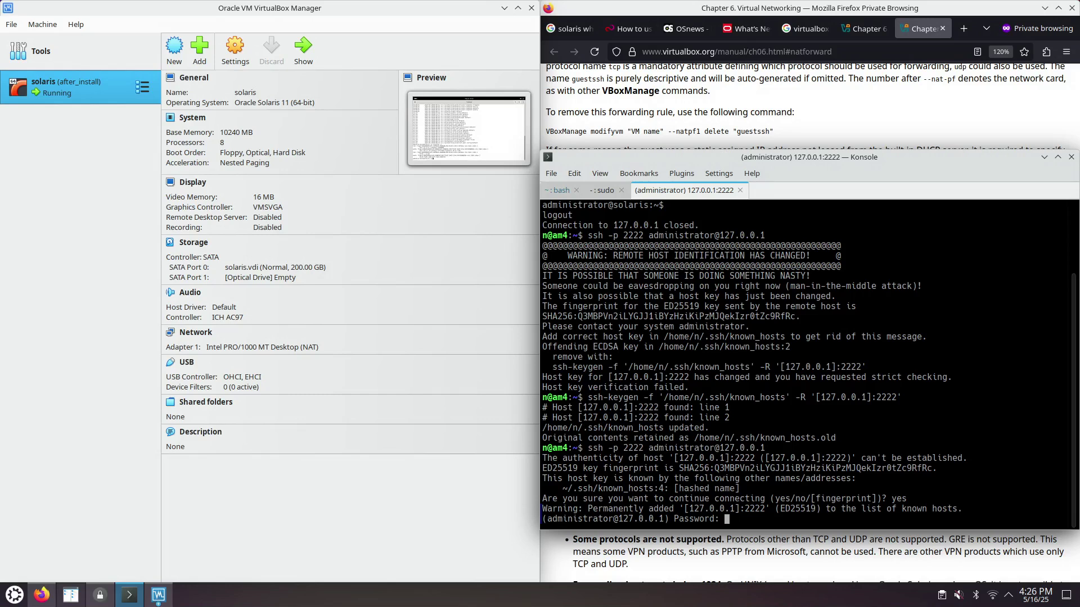
{"action": "key", "text": "Return"}
{"action": "key", "text": "ctrl+l"}
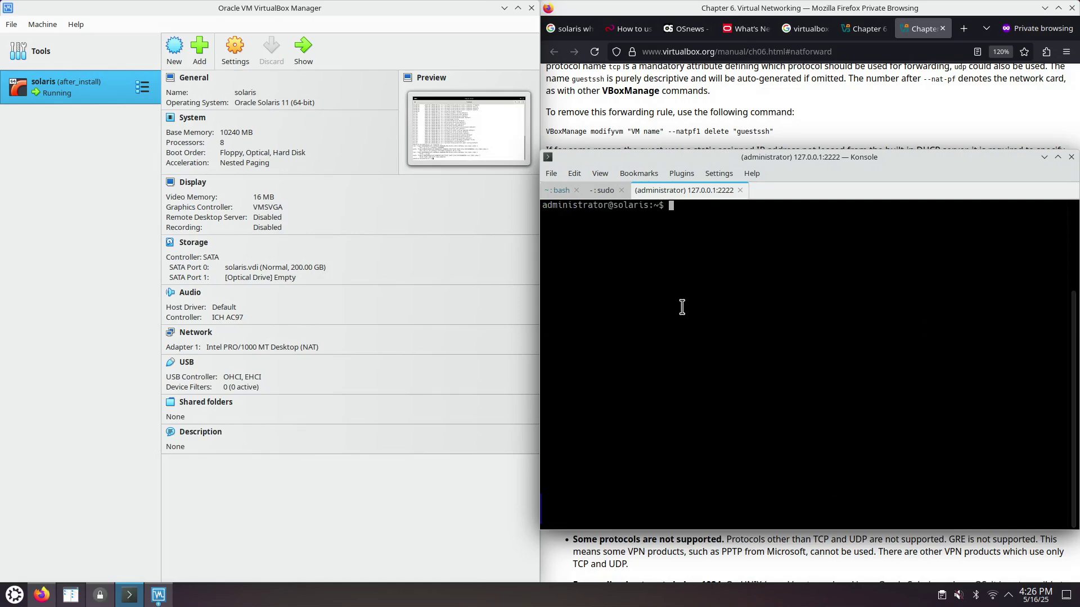
- Move the Konsole window toward the centre of the screen
{"action": "left_click_drag", "start_coordinate": [771, 157], "coordinate": [568, 134]}
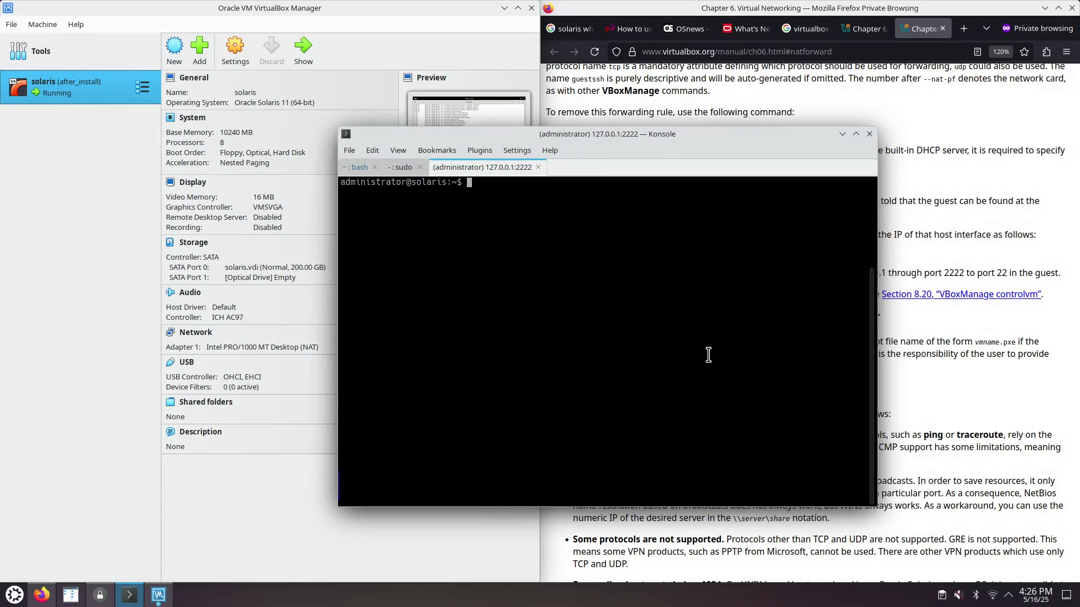
{"action": "left_click_drag", "start_coordinate": [690, 134], "coordinate": [553, 151]}
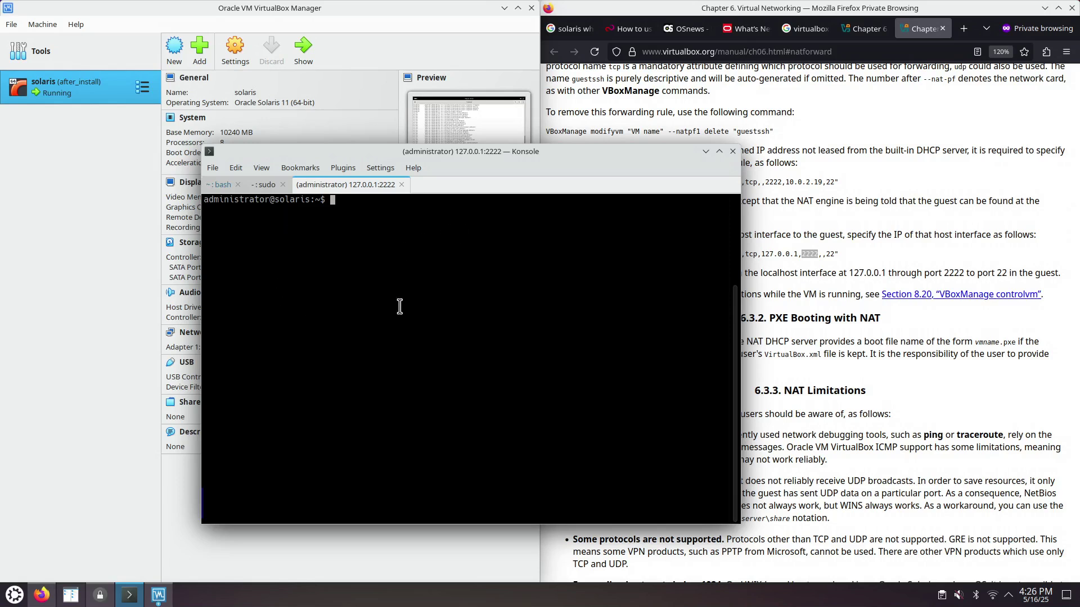
{"action": "left_click", "coordinate": [164, 598]}
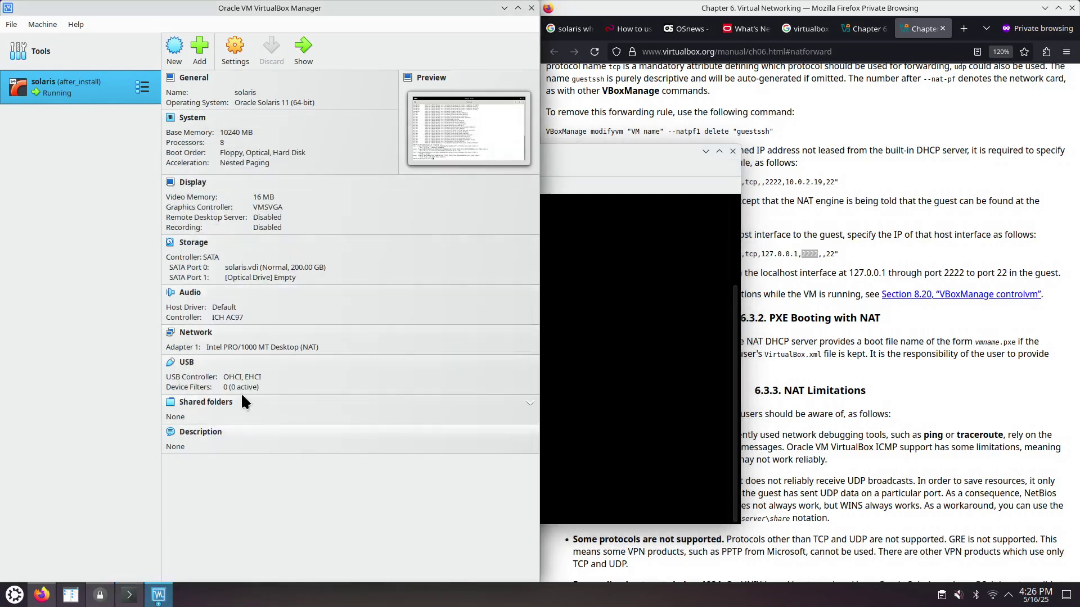
{"action": "mouse_move", "coordinate": [167, 601]}
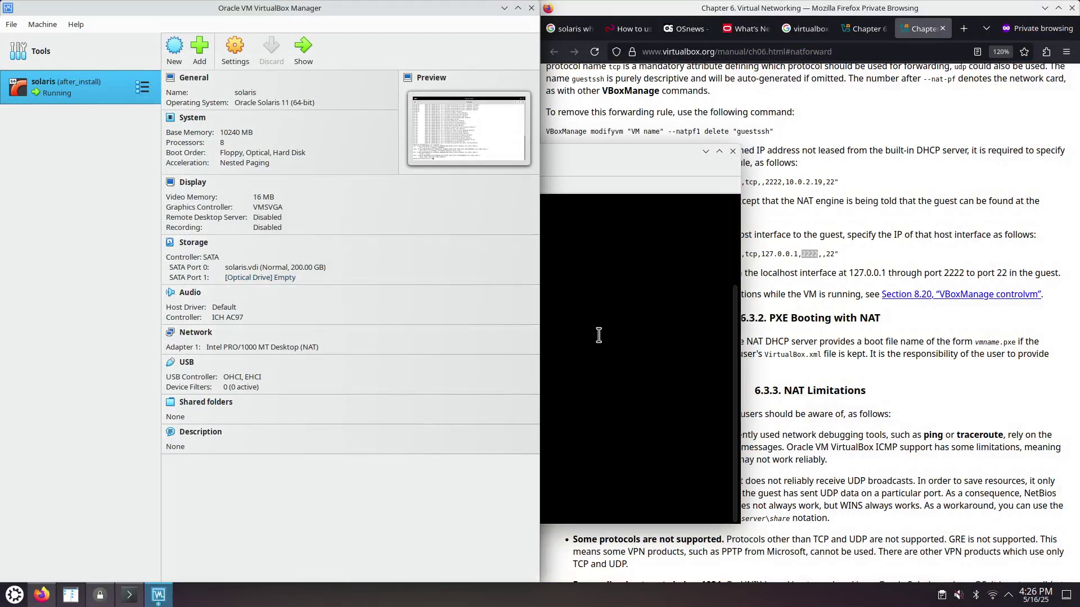
{"action": "left_click", "coordinate": [599, 335]}
- Run pkg list | grep vnc in the Solaris guest terminal, then reopen the nmariusp wiki in Firefox
{"action": "left_click", "coordinate": [159, 595]}
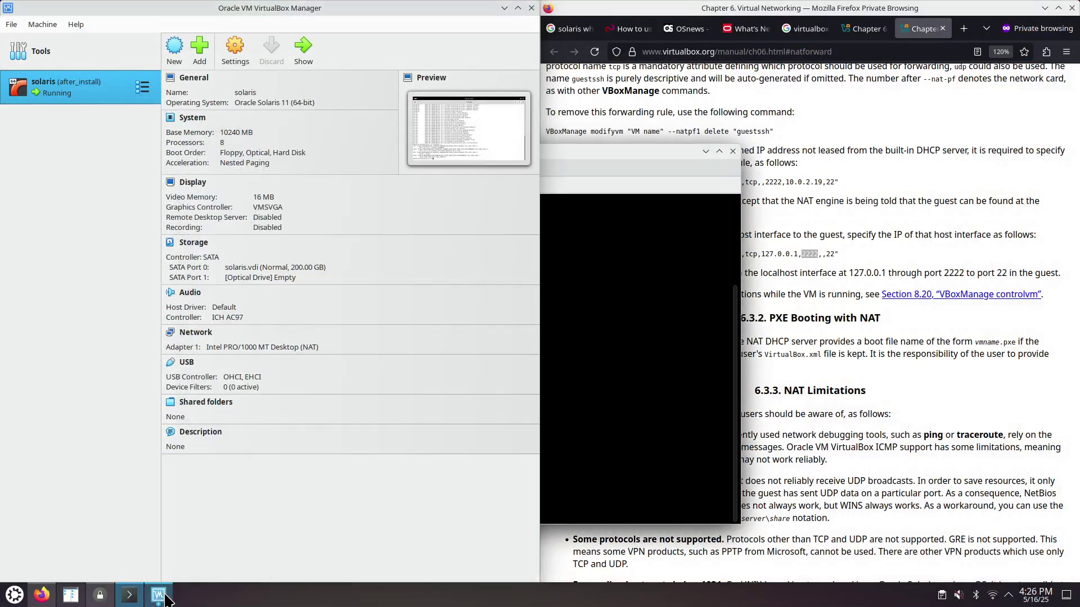
{"action": "left_click", "coordinate": [162, 596]}
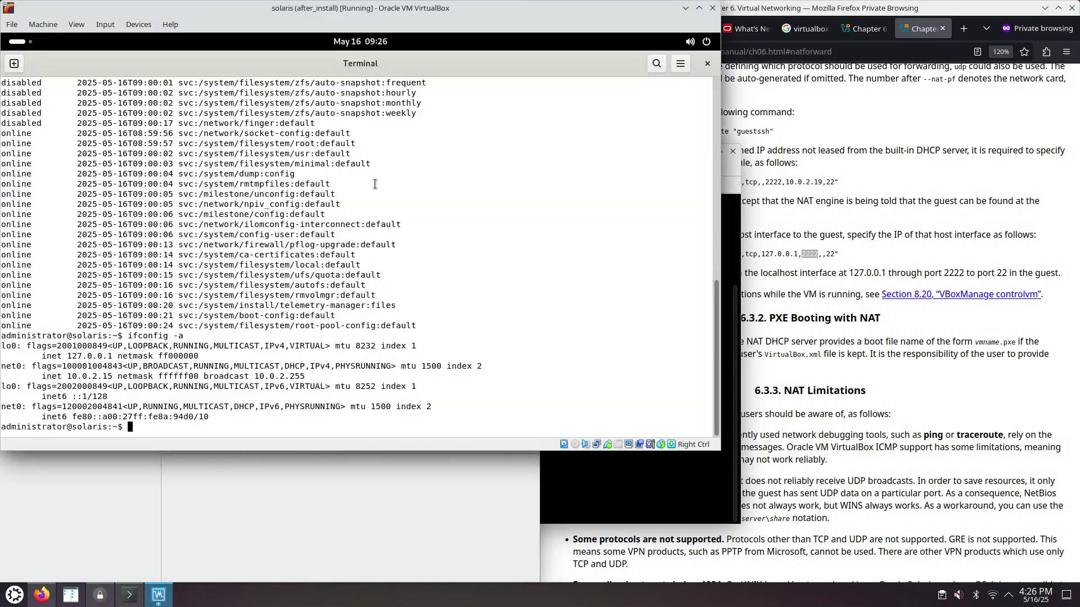
{"action": "left_click", "coordinate": [20, 42]}
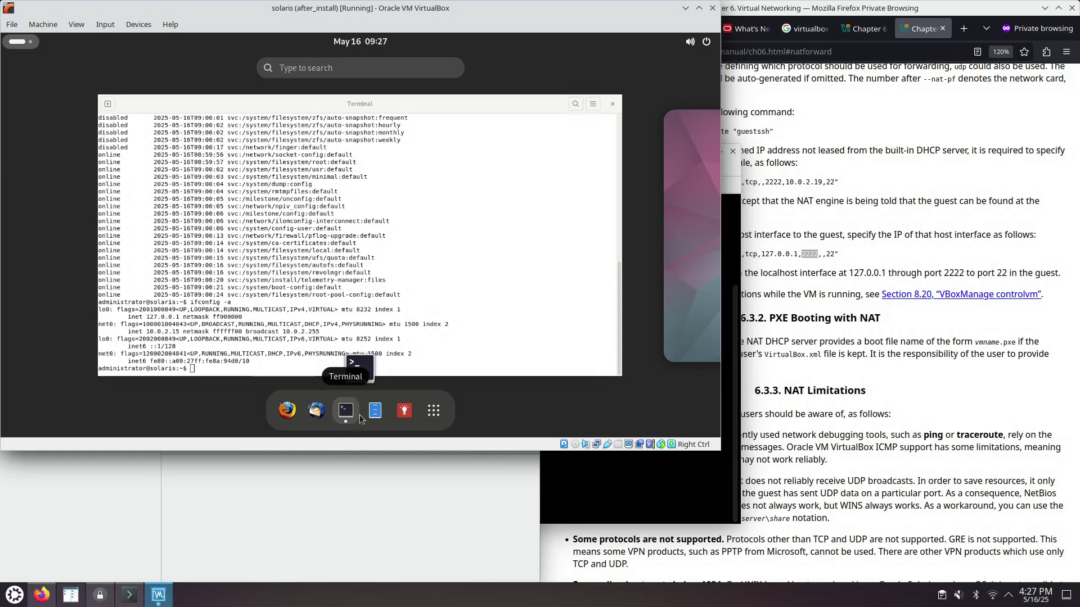
{"action": "left_click", "coordinate": [436, 279]}
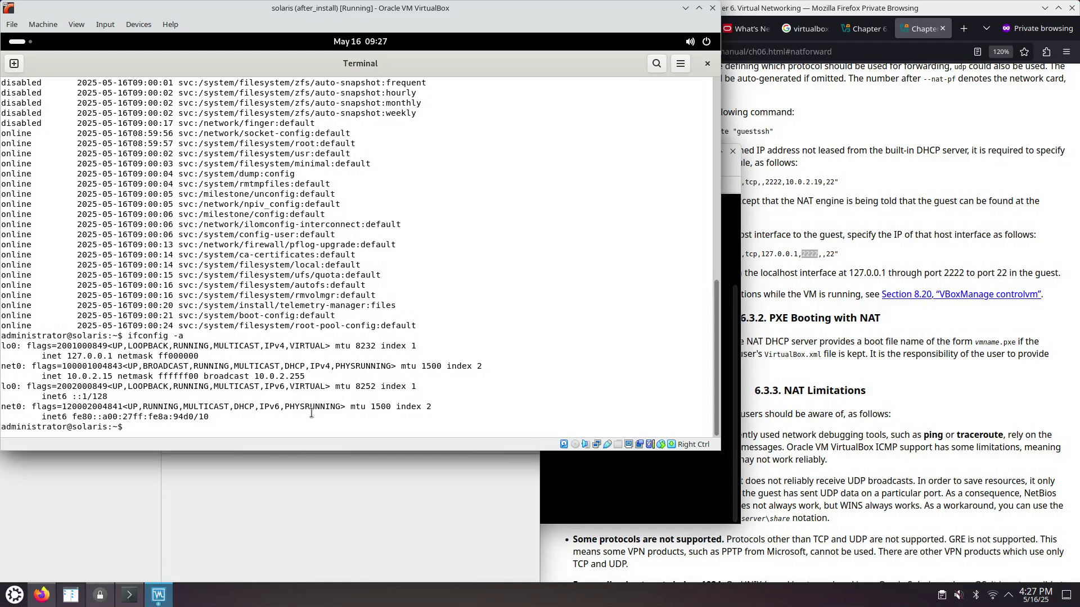
{"action": "type", "text": "pkg list | grep vnc"}
{"action": "key", "text": "Return"}
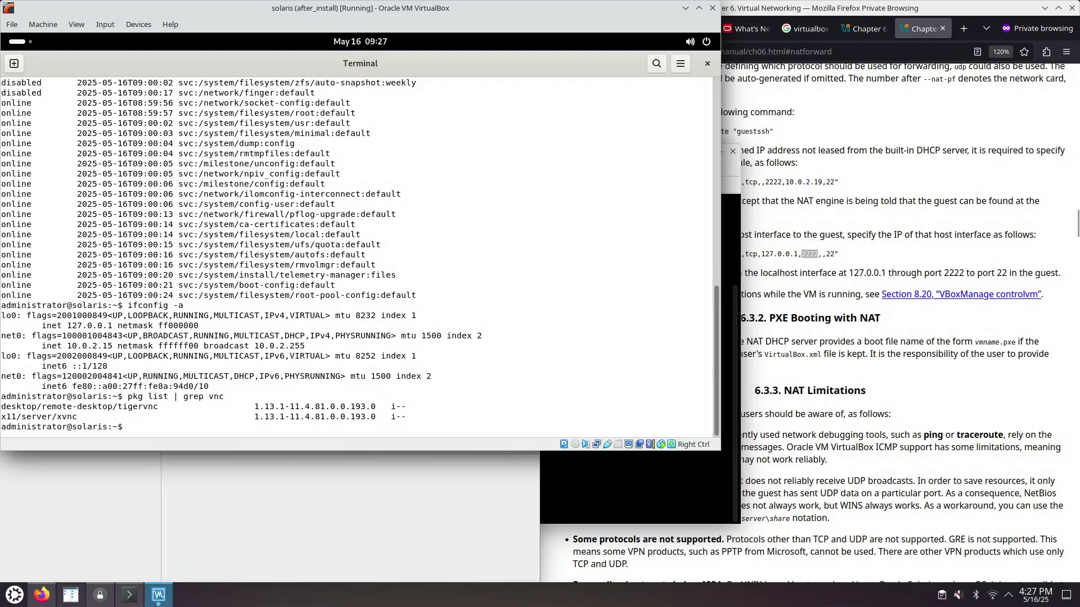
{"action": "left_click", "coordinate": [1020, 498]}
{"action": "key", "text": "ctrl+shift+t"}
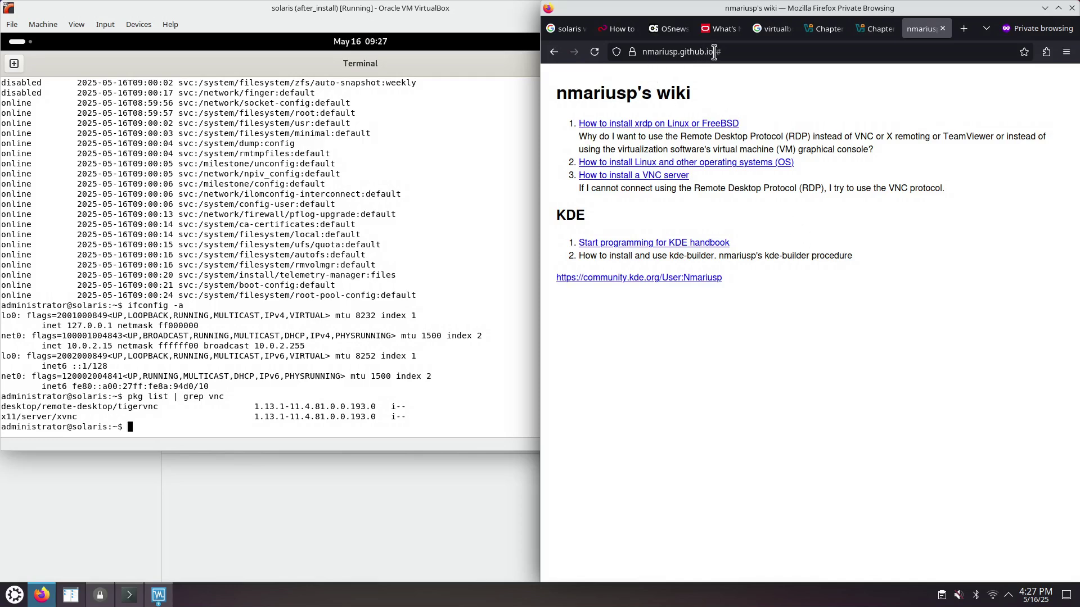
- Open the wiki's VNC server and client how-to in a new tab, scrolled to its setup steps
{"action": "right_click", "coordinate": [644, 168]}
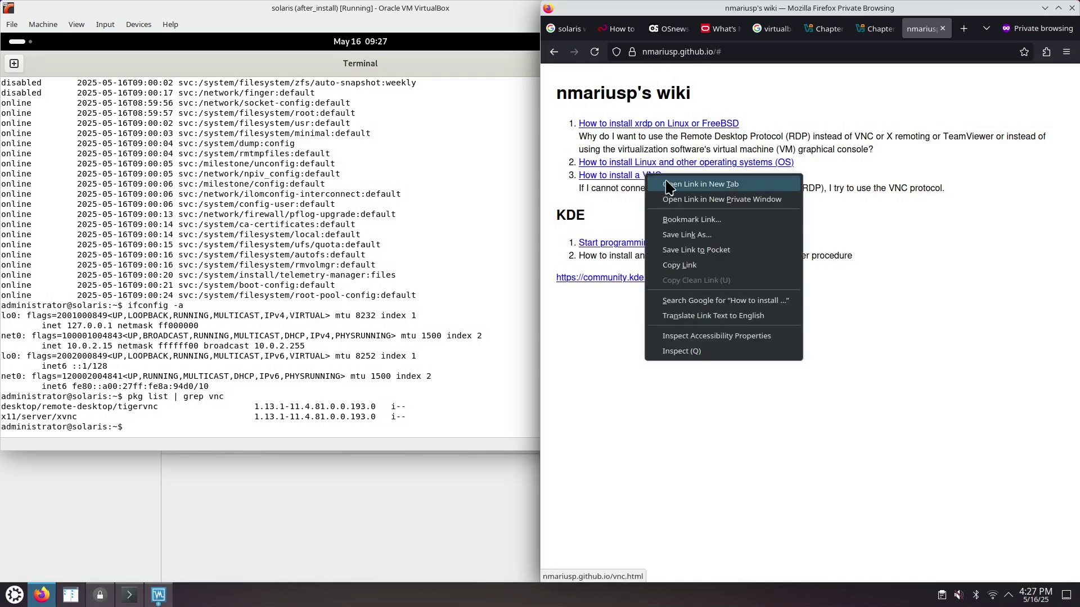
{"action": "left_click", "coordinate": [666, 181]}
{"action": "left_click", "coordinate": [930, 29]}
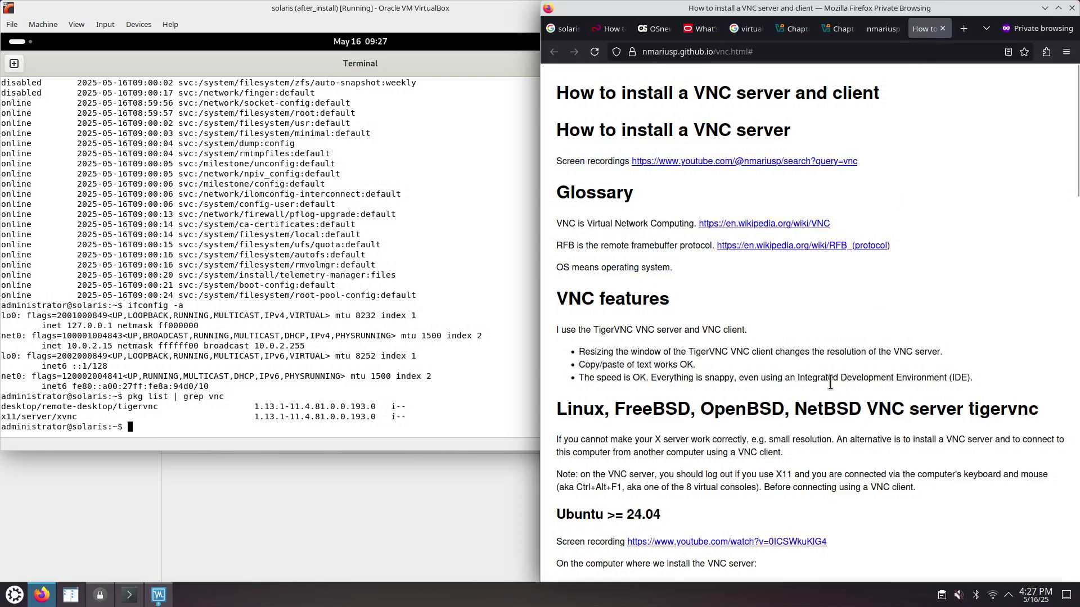
{"action": "scroll", "coordinate": [810, 360], "scroll_direction": "down", "scroll_amount": 5}
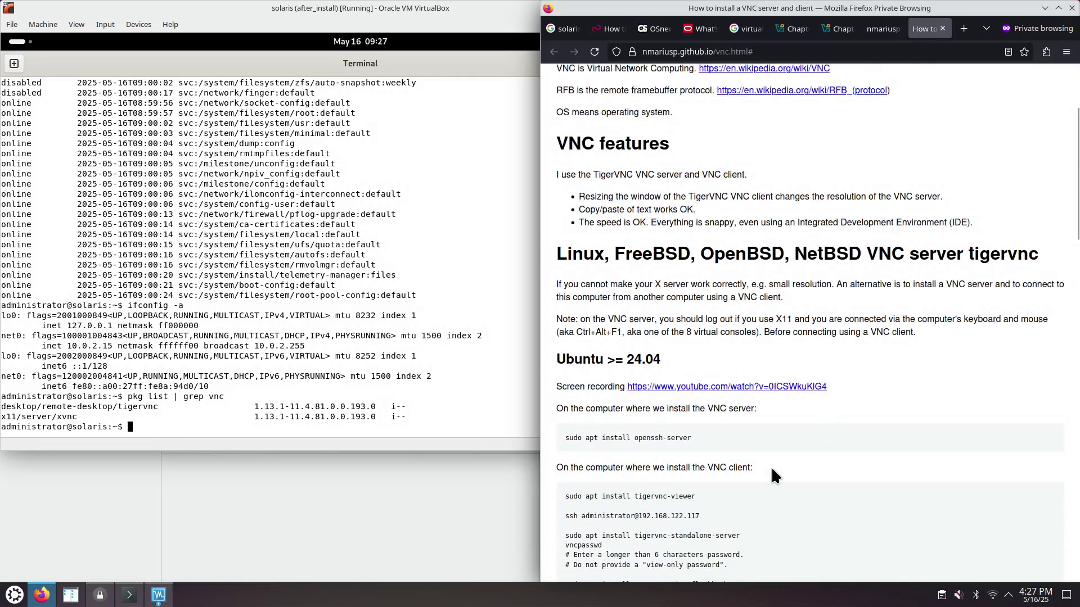
{"action": "scroll", "coordinate": [782, 467], "scroll_direction": "down", "scroll_amount": 3}
{"action": "scroll", "coordinate": [792, 446], "scroll_direction": "down", "scroll_amount": 5}
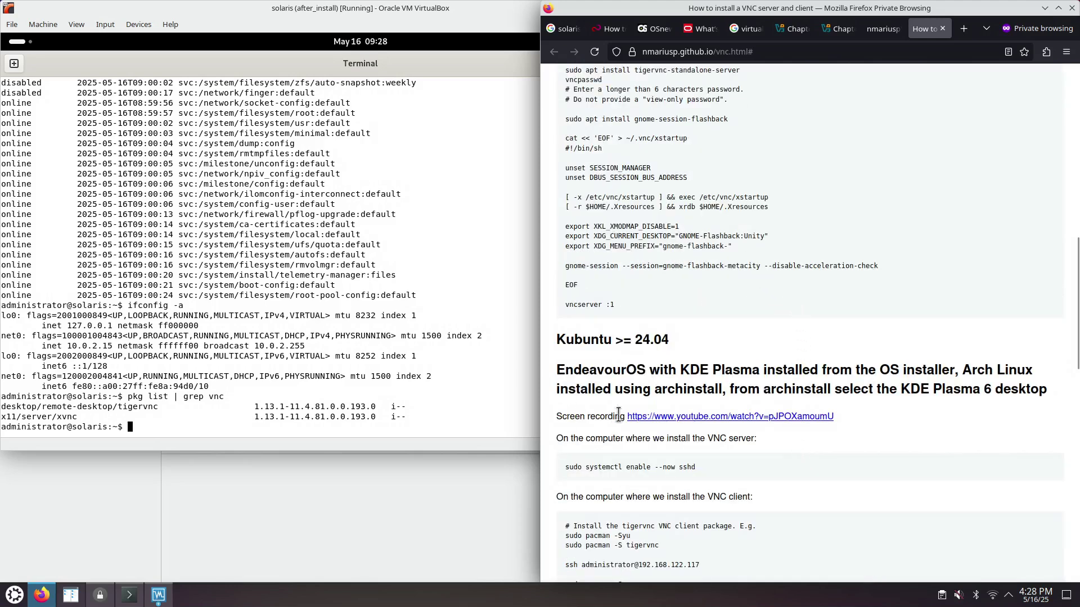
- Become root in the Solaris SSH session with sudo su
{"action": "left_click", "coordinate": [138, 596]}
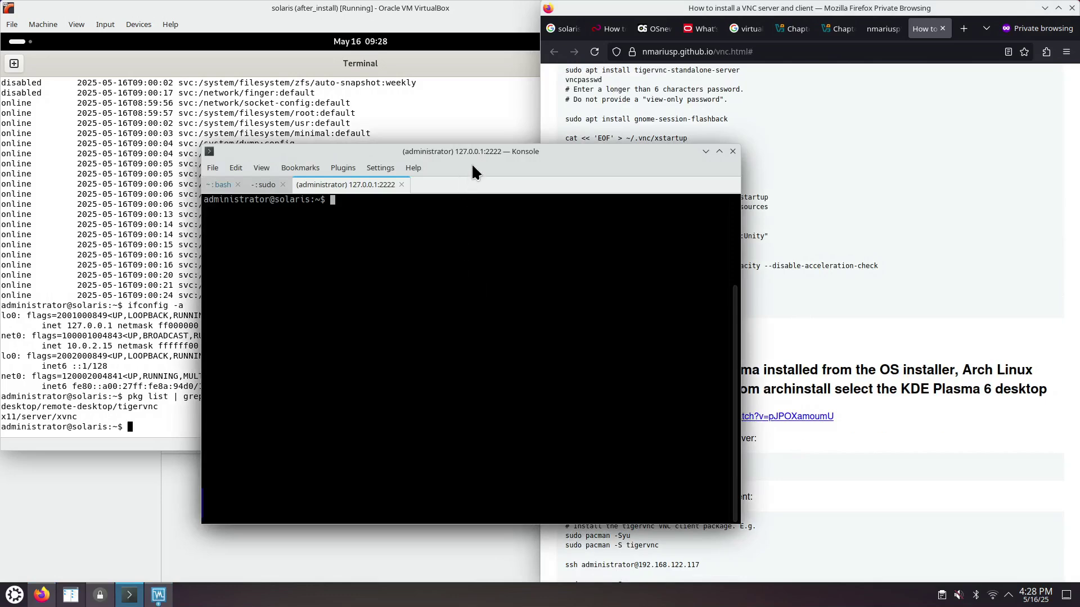
{"action": "left_click_drag", "start_coordinate": [480, 153], "coordinate": [317, 160]}
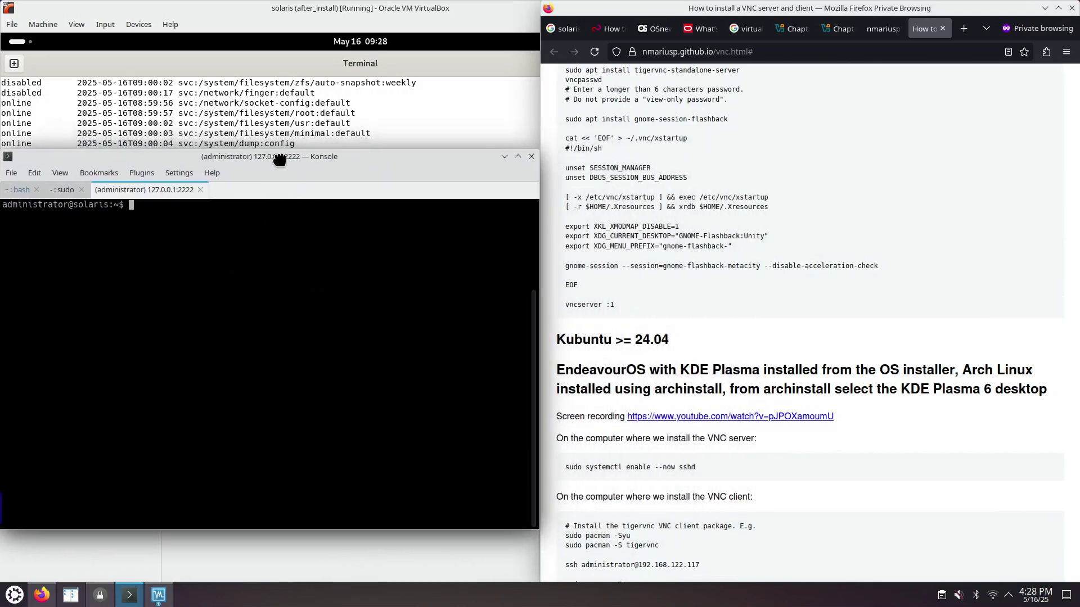
{"action": "scroll", "coordinate": [681, 281], "scroll_direction": "up", "scroll_amount": 2}
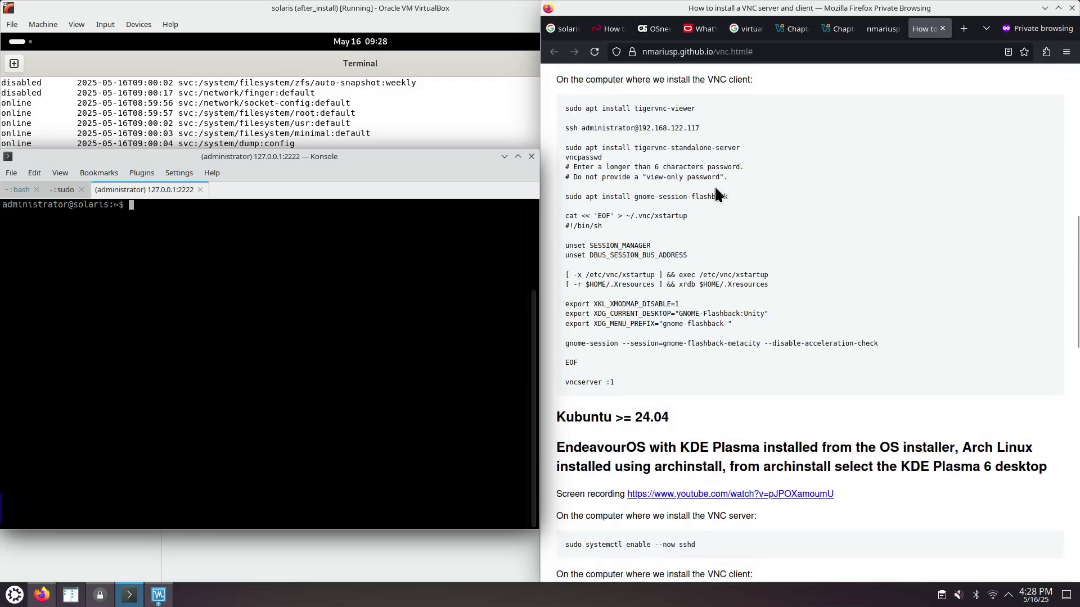
{"action": "left_click_drag", "start_coordinate": [429, 160], "coordinate": [661, 179]}
{"action": "type", "text": "sudo su"}
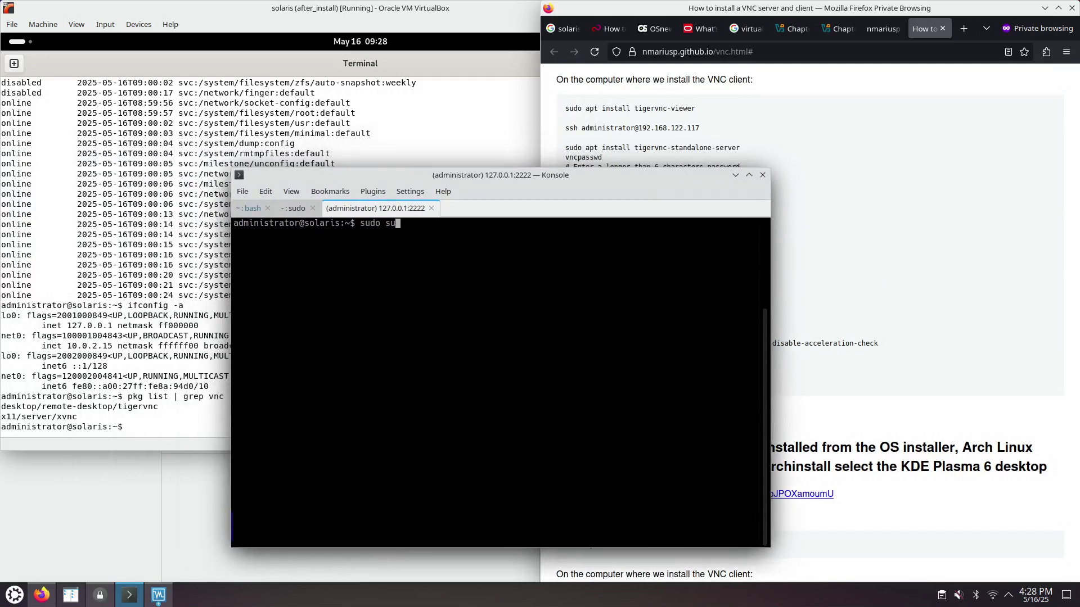
{"action": "key", "text": "Return"}
{"action": "key", "text": "Return"}
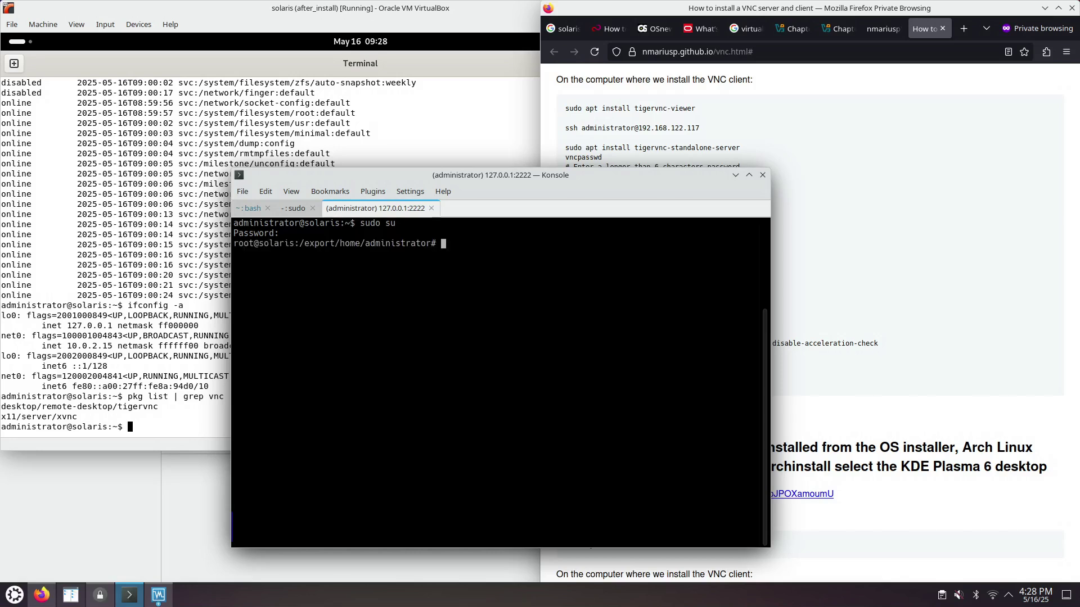
- Run pkg search tiger to look for the TigerVNC package
{"action": "type", "text": "pkg searcj"}
{"action": "key", "text": "BackSpace"}
{"action": "key", "text": "BackSpace"}
{"action": "type", "text": "h tiger"}
{"action": "key", "text": "Return"}
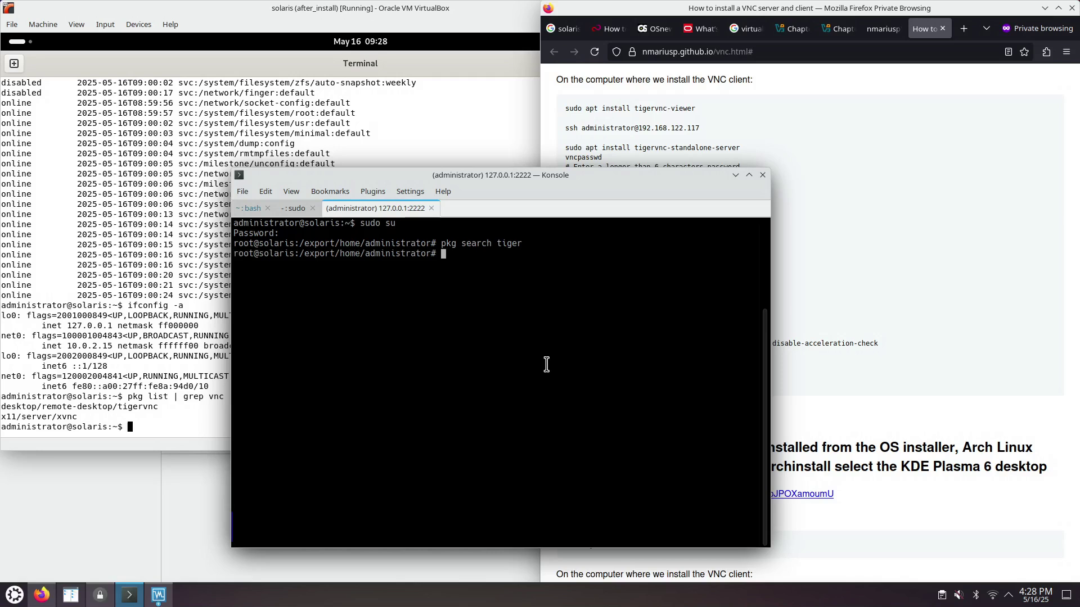
- Edit the recalled command into pkg list -h to print its usage
{"action": "key", "text": "Up"}
{"action": "key", "text": "Left"}
{"action": "key", "text": "Left"}
{"action": "key", "text": "Left"}
{"action": "key", "text": "Left"}
{"action": "key", "text": "Left"}
{"action": "key", "text": "BackSpace"}
{"action": "key", "text": "BackSpace"}
{"action": "key", "text": "BackSpace"}
{"action": "key", "text": "BackSpace"}
{"action": "key", "text": "BackSpace"}
{"action": "key", "text": "BackSpace"}
{"action": "key", "text": "BackSpace"}
{"action": "type", "text": "list"}
{"action": "key", "text": "Delete"}
{"action": "key", "text": "Delete"}
{"action": "key", "text": "Delete"}
{"action": "key", "text": "Delete"}
{"action": "key", "text": "Delete"}
{"action": "type", "text": "-h"}
{"action": "key", "text": "Return"}
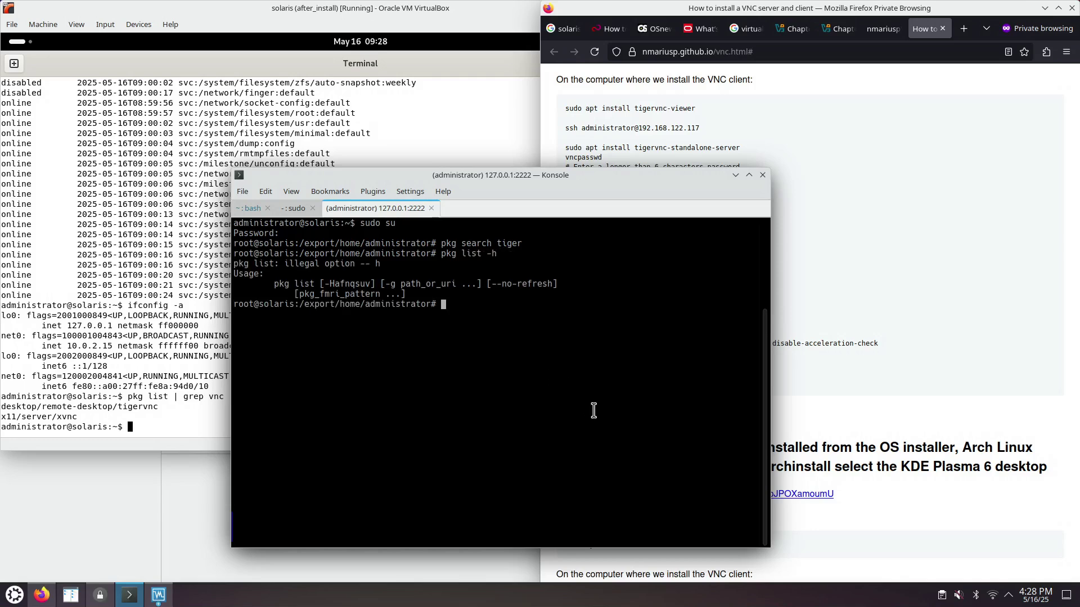
{"action": "left_click", "coordinate": [832, 329]}
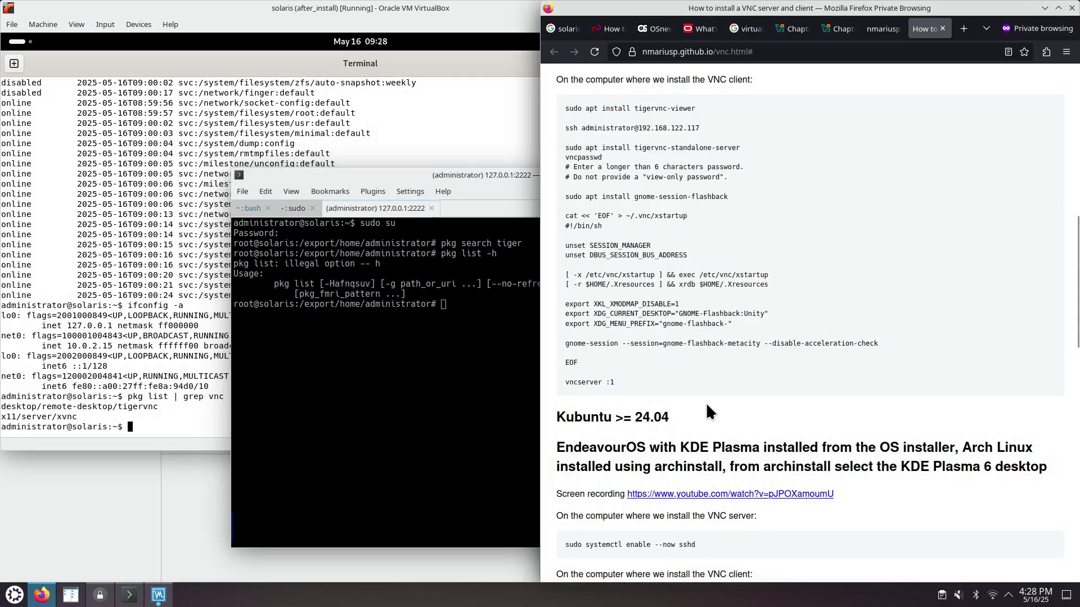
{"action": "scroll", "coordinate": [706, 403], "scroll_direction": "down", "scroll_amount": 5}
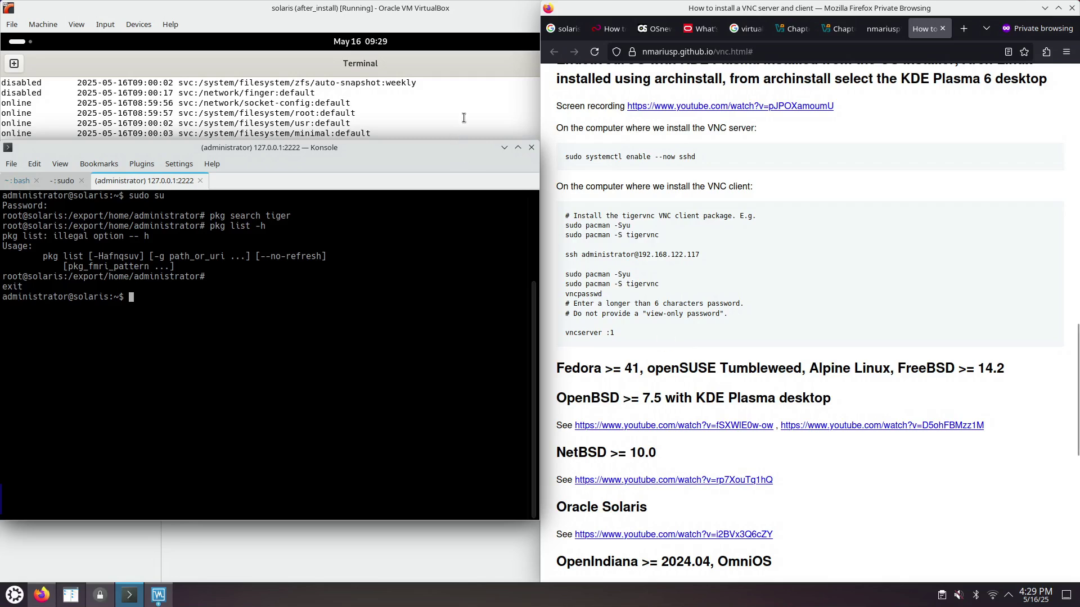
- Log out of the Solaris guest's GNOME session from the system status power options
{"action": "left_click", "coordinate": [426, 107]}
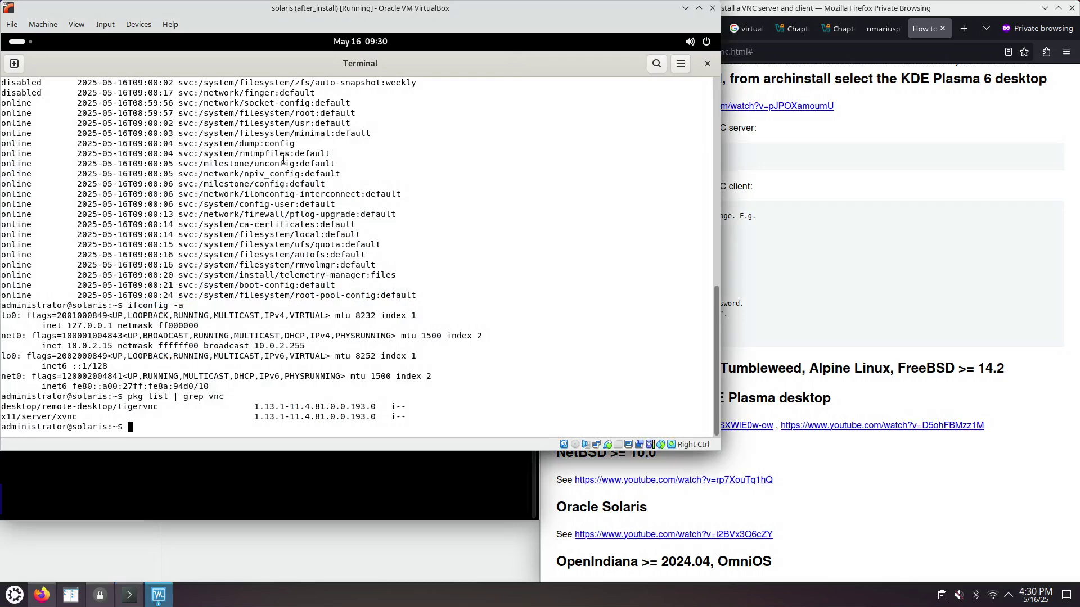
{"action": "left_click", "coordinate": [23, 44]}
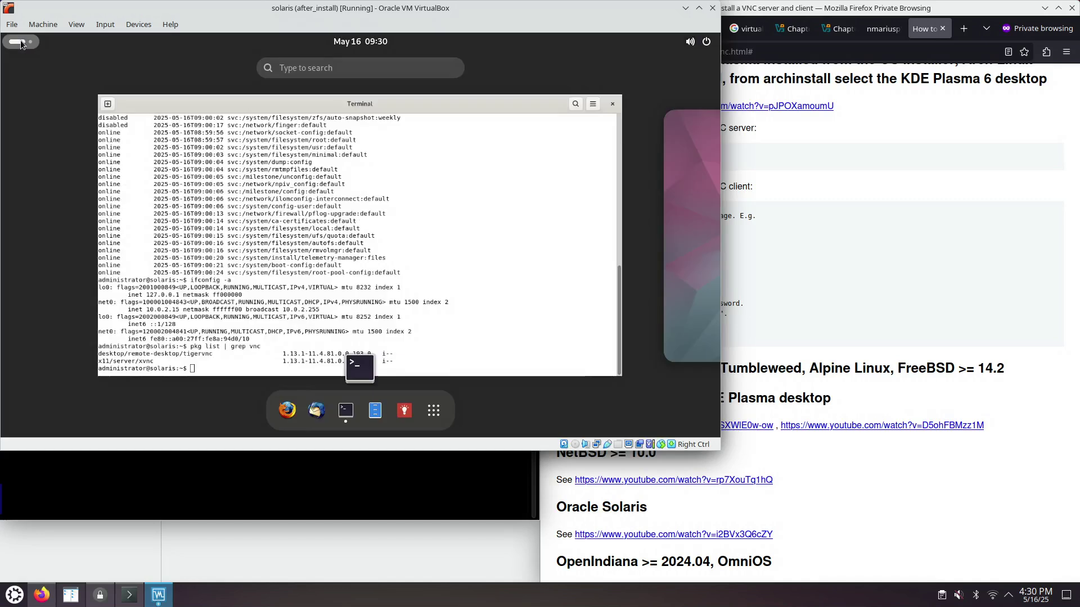
{"action": "left_click", "coordinate": [706, 43]}
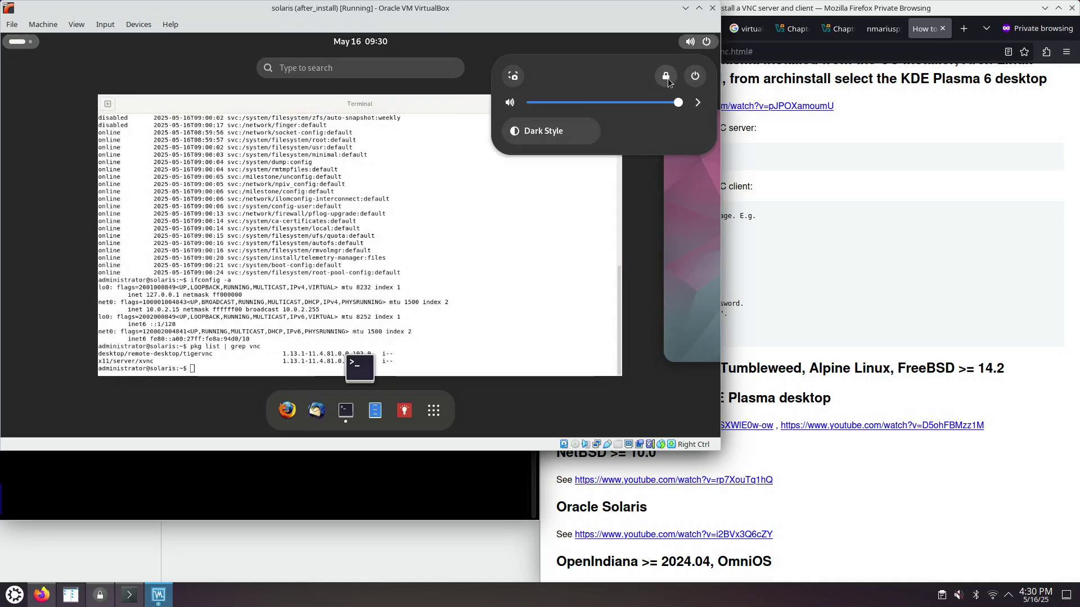
{"action": "left_click", "coordinate": [696, 77]}
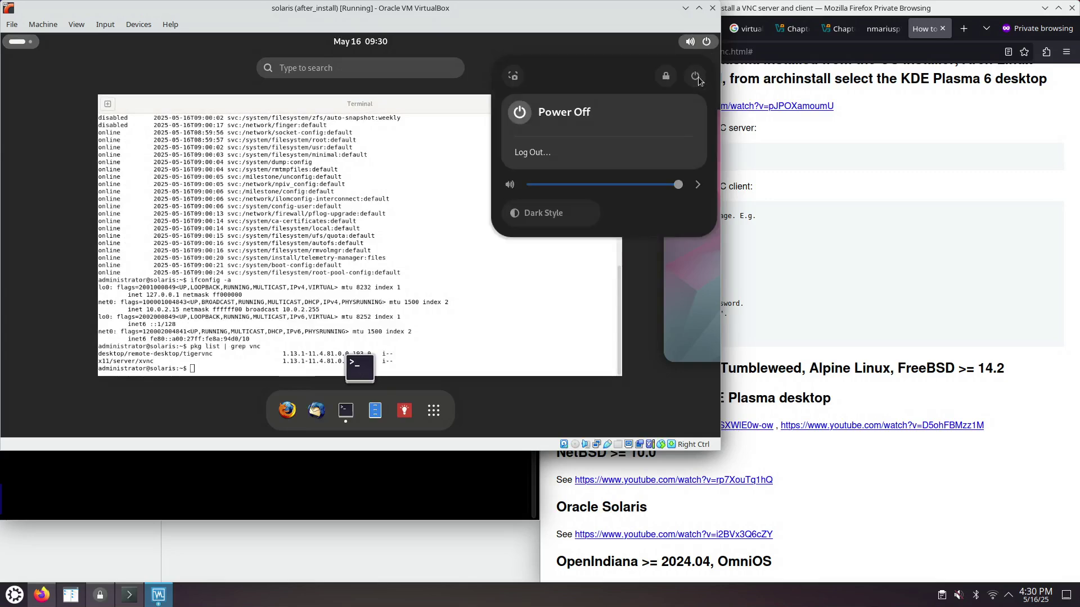
{"action": "left_click", "coordinate": [543, 152]}
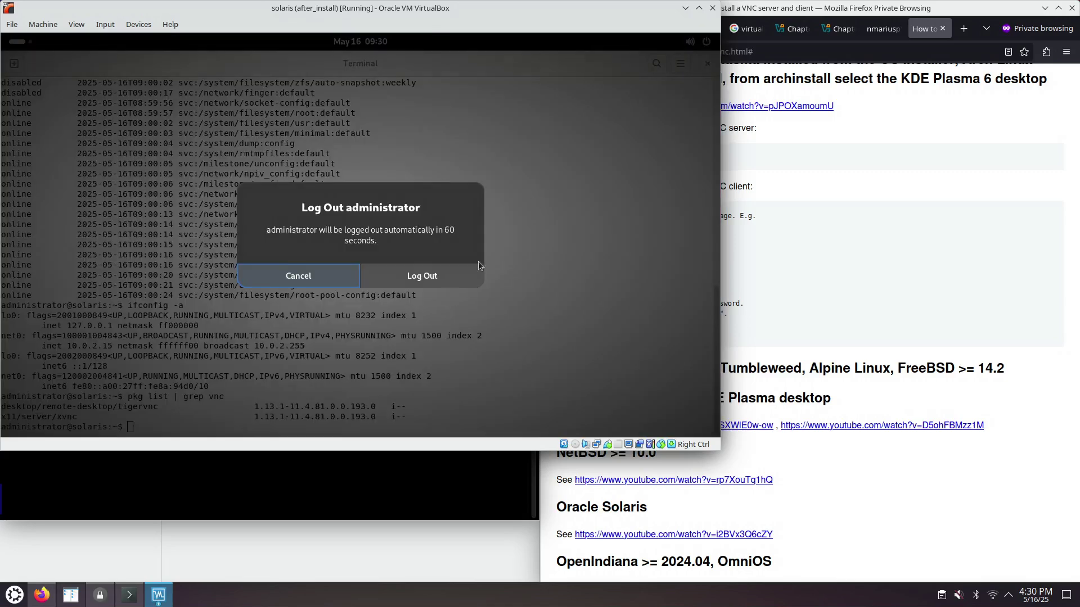
{"action": "left_click", "coordinate": [434, 273]}
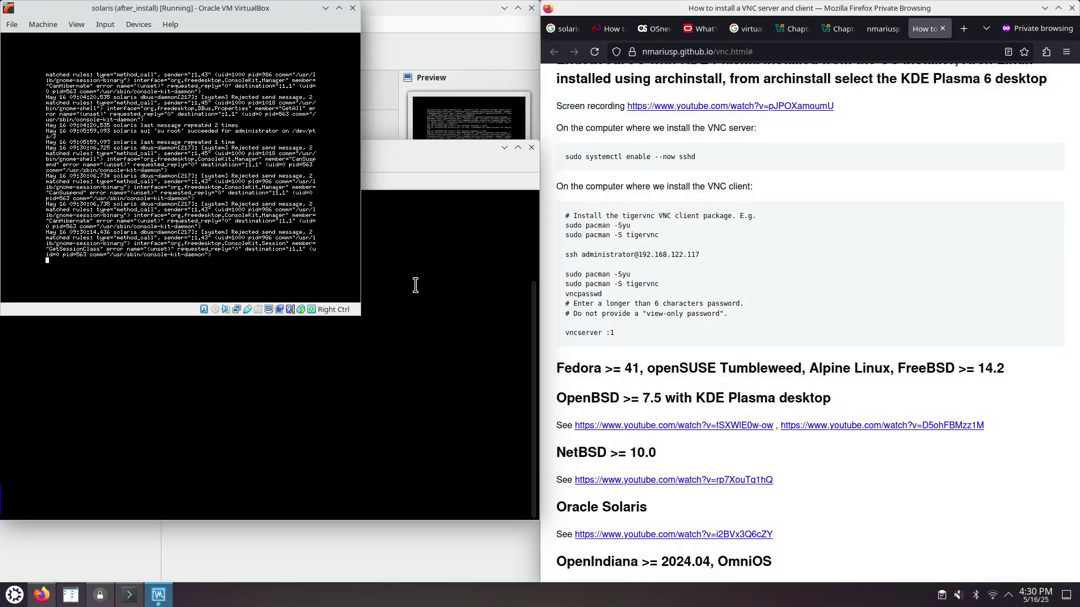
{"action": "left_click", "coordinate": [486, 263]}
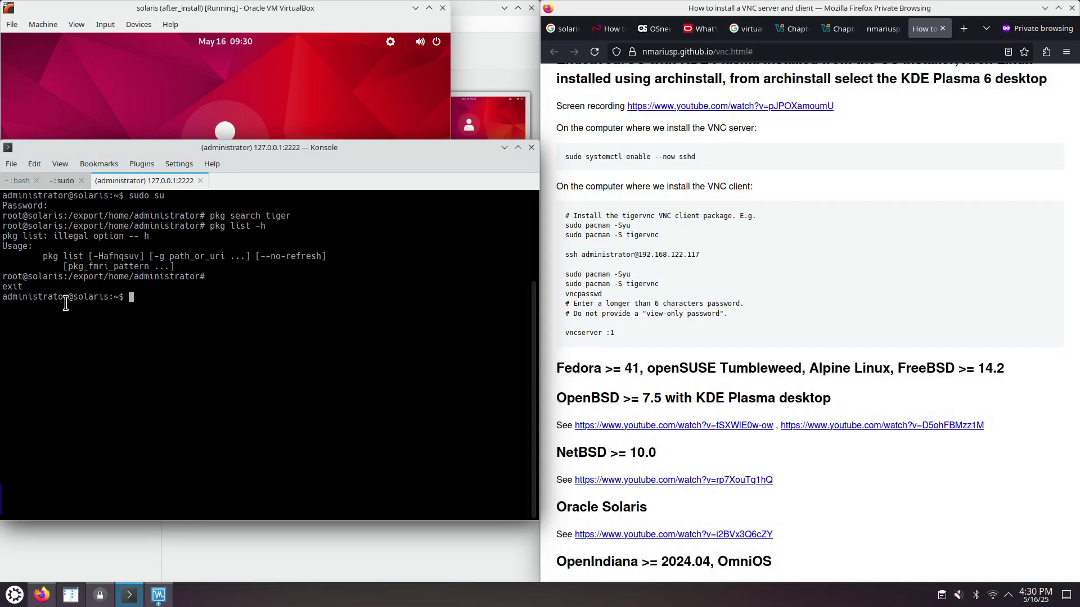
- Run vncpasswd from the guide, set a VNC password, and decline a view-only password
{"action": "double_click", "coordinate": [582, 295]}
{"action": "key", "text": "super+c"}
{"action": "left_click", "coordinate": [193, 297]}
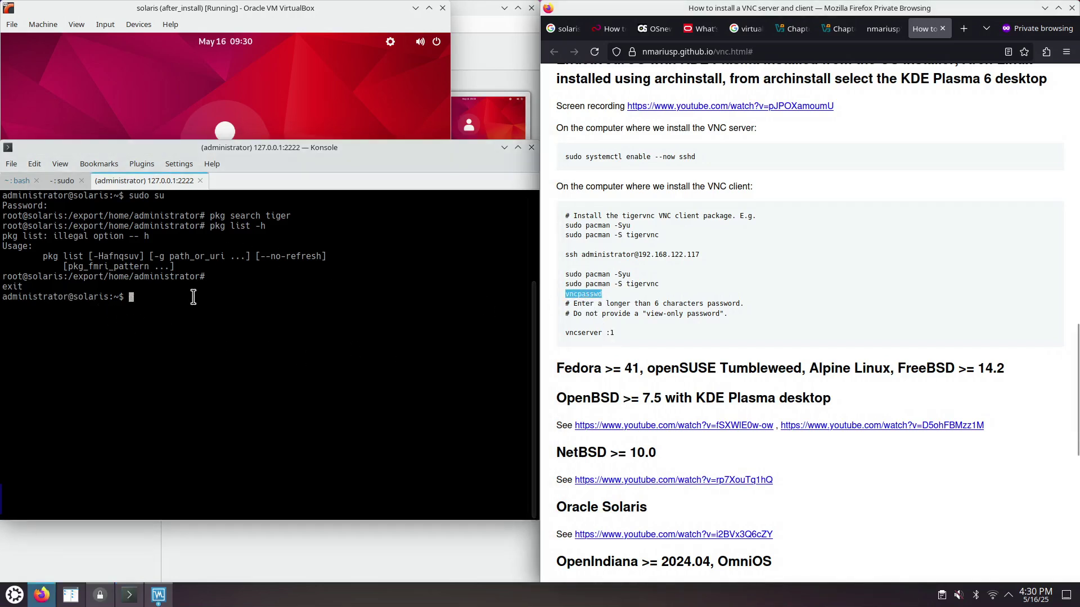
{"action": "middle_click", "coordinate": [194, 297]}
{"action": "key", "text": "Return"}
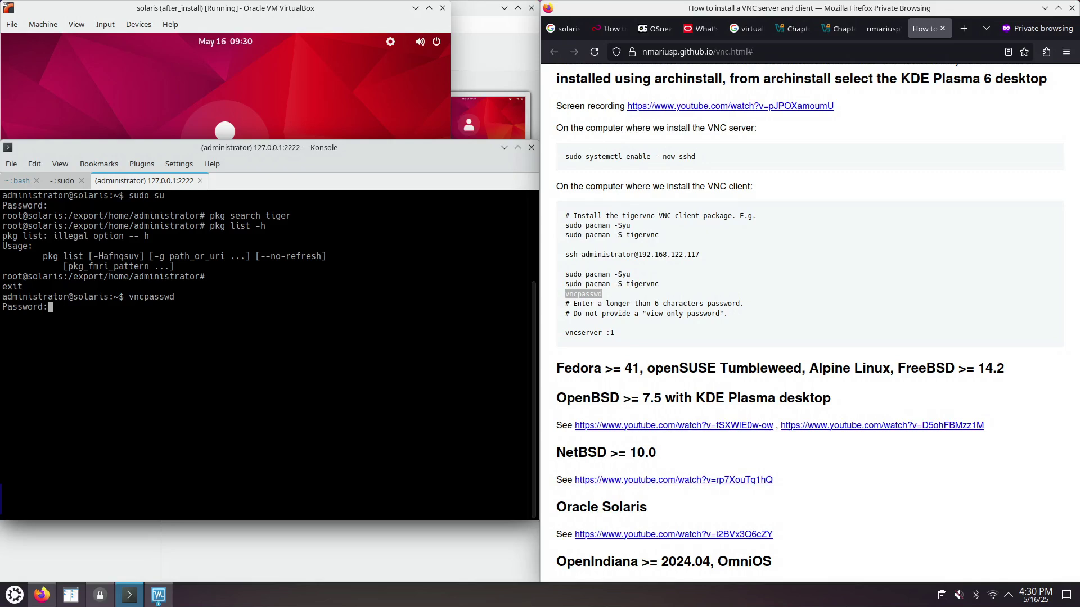
{"action": "key", "text": "Return"}
{"action": "key", "text": "Return"}
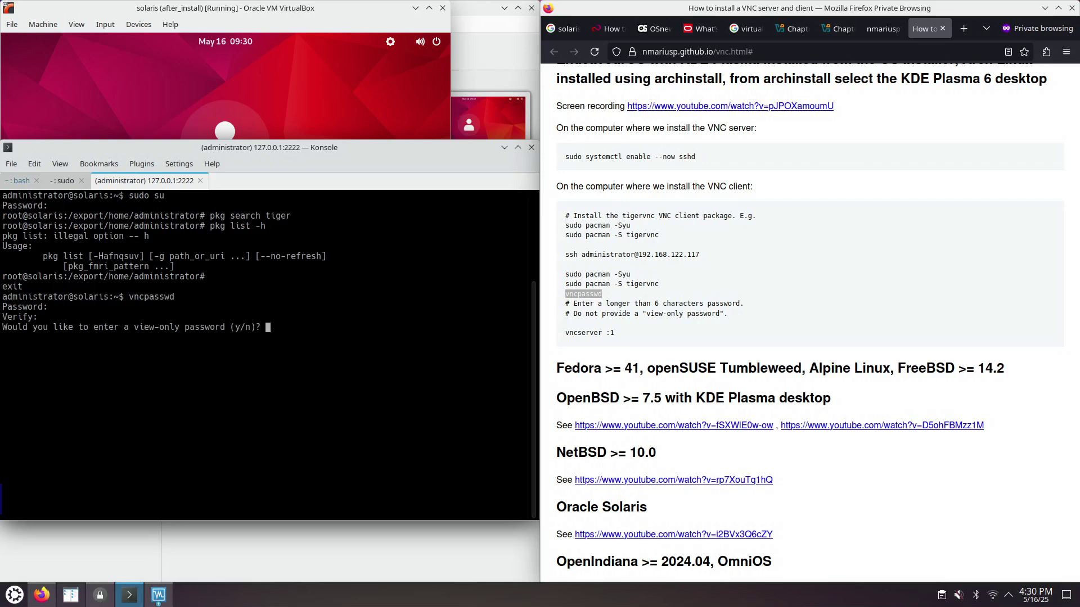
{"action": "type", "text": "n"}
{"action": "key", "text": "Return"}
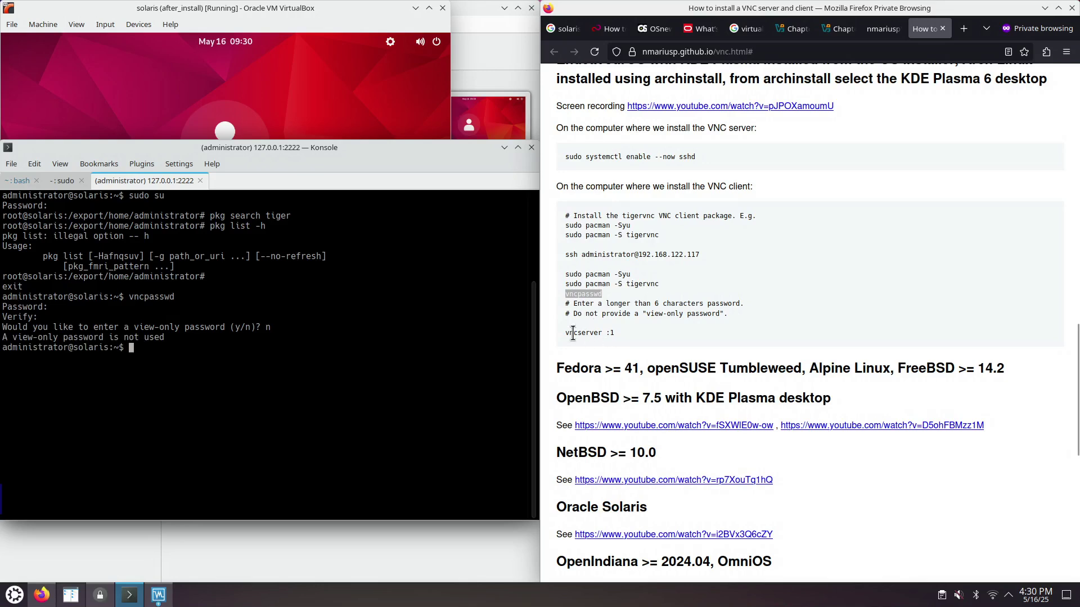
- Paste vncserver from the guide without the display number and start it as solaris:1
{"action": "left_click_drag", "start_coordinate": [564, 333], "coordinate": [616, 334]}
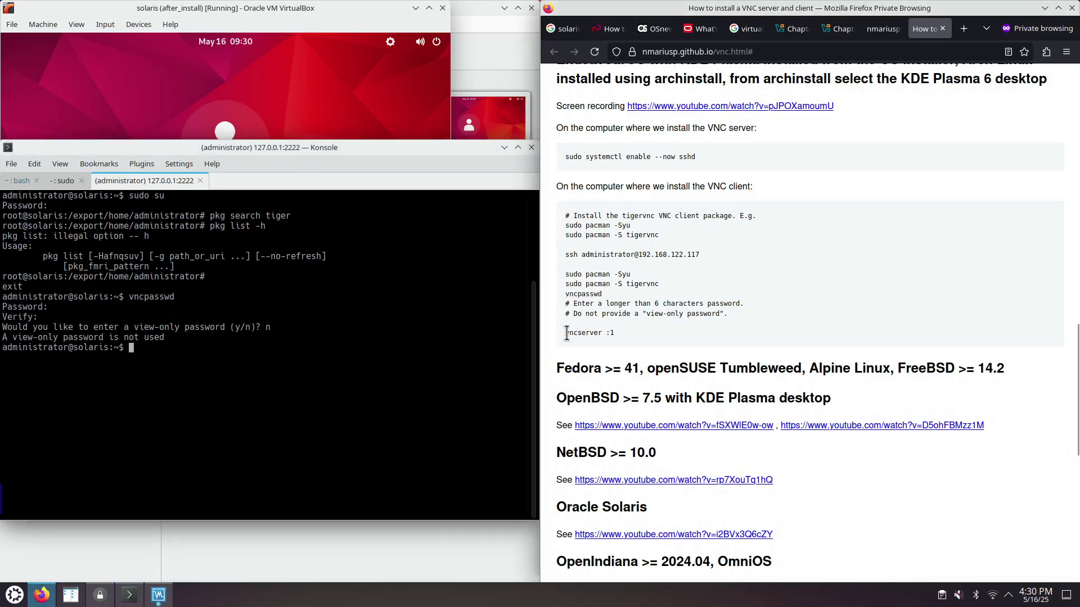
{"action": "middle_click", "coordinate": [217, 360]}
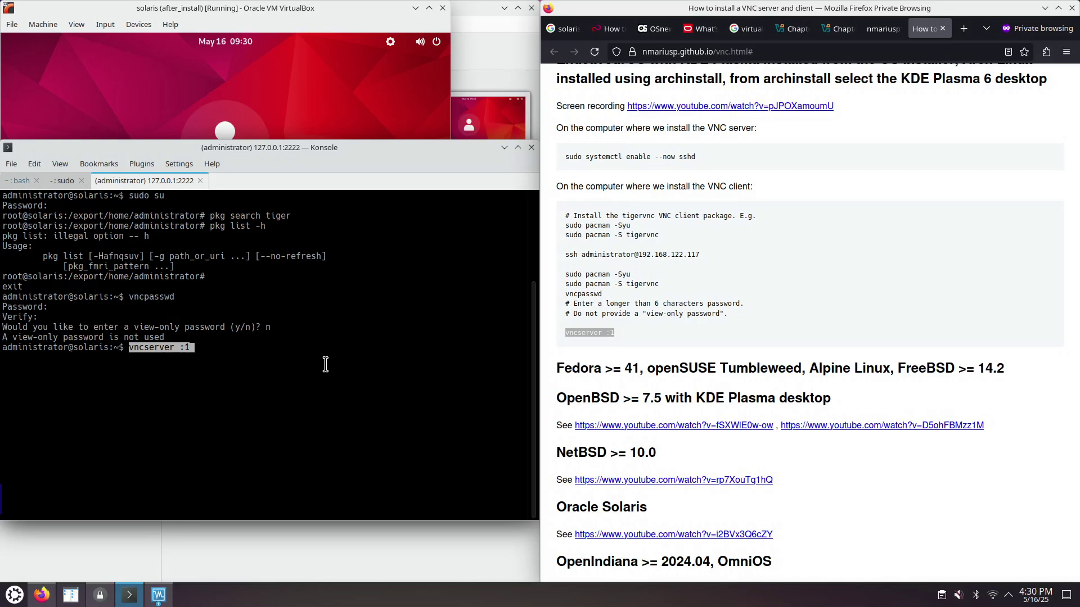
{"action": "key", "text": "Right"}
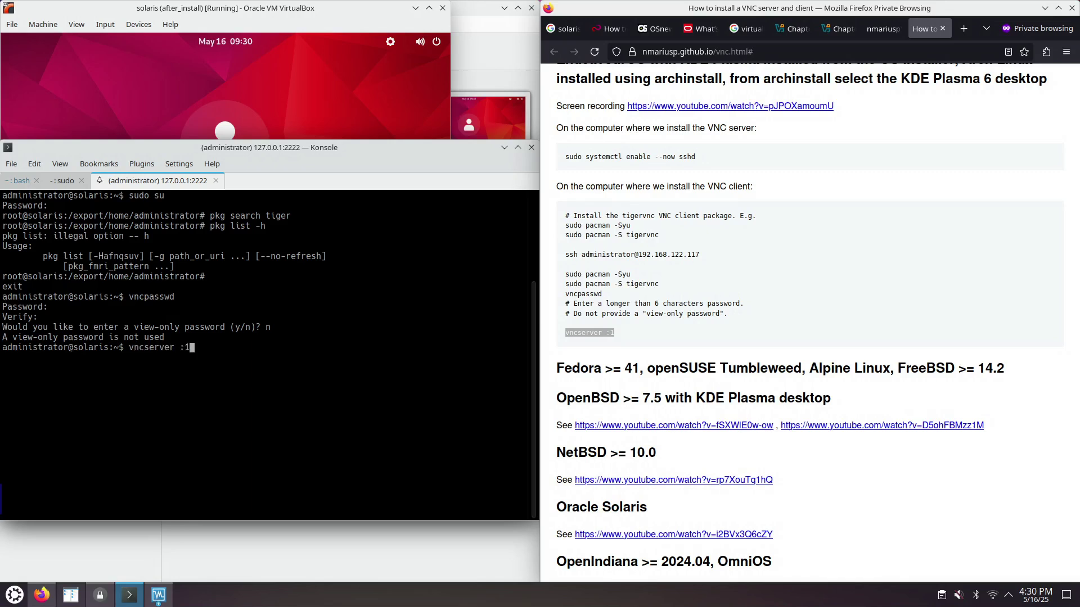
{"action": "key", "text": "BackSpace"}
{"action": "key", "text": "BackSpace"}
{"action": "key", "text": "BackSpace"}
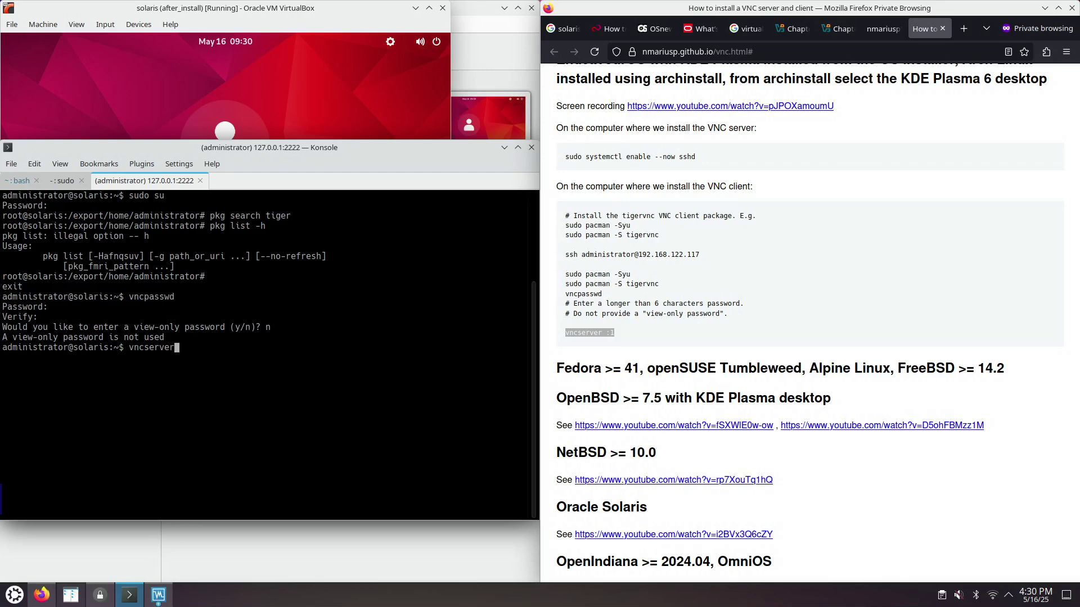
{"action": "key", "text": "Return"}
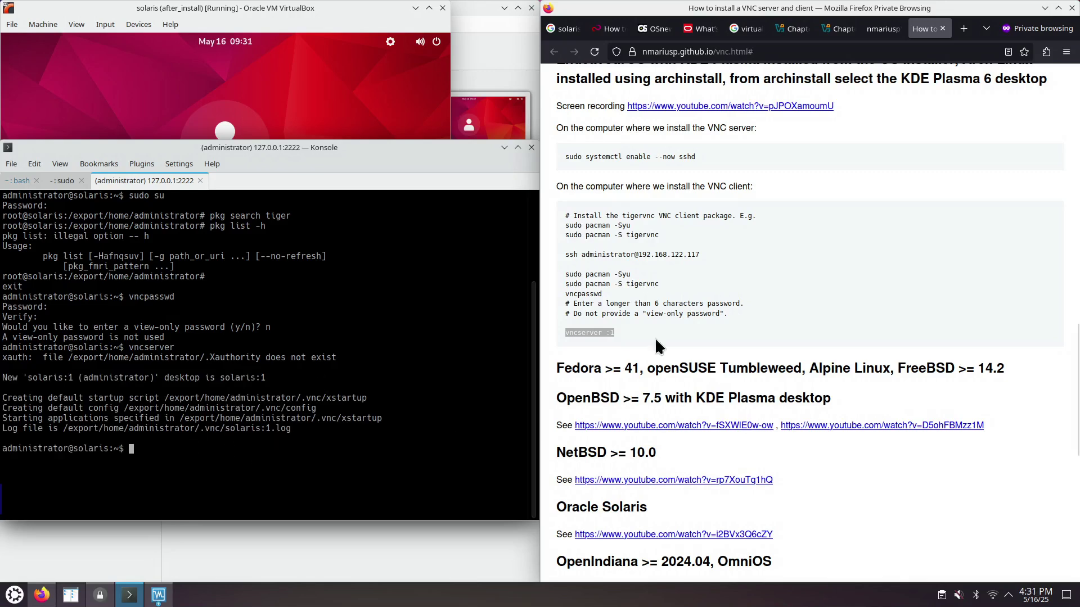
- Scroll the guide to the Linux, *BSD etc. VNC client section with the vncviewer -via command
{"action": "scroll", "coordinate": [656, 329], "scroll_direction": "up", "scroll_amount": 4}
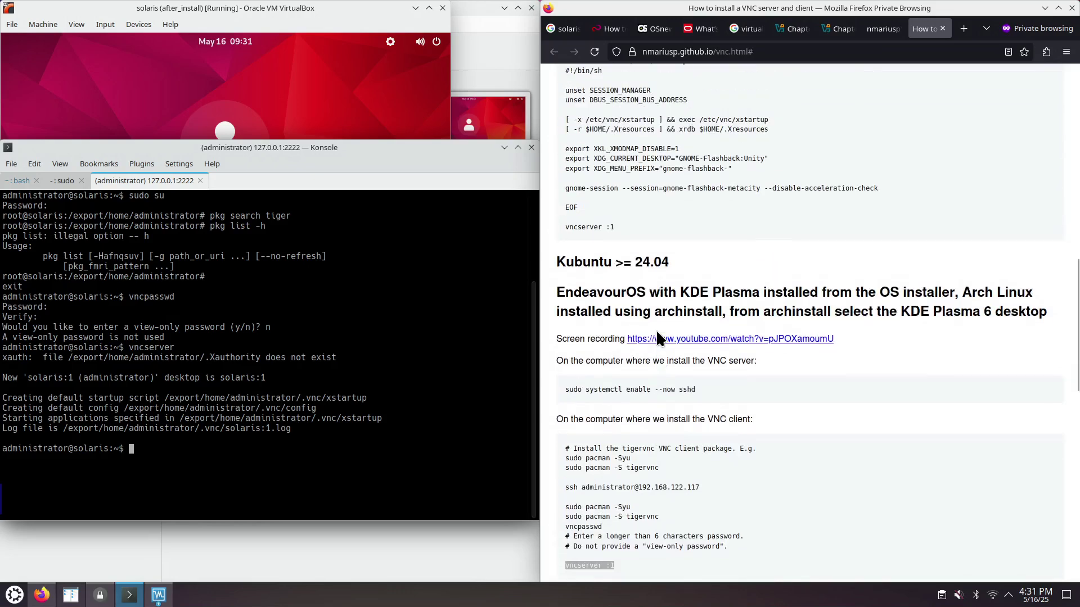
{"action": "scroll", "coordinate": [639, 312], "scroll_direction": "down", "scroll_amount": 7}
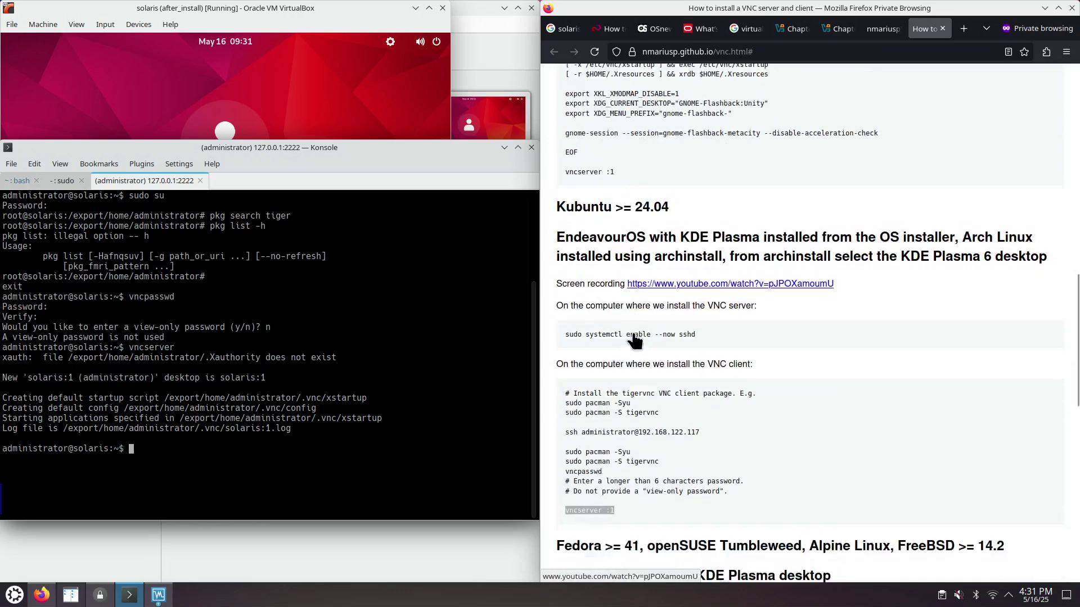
{"action": "scroll", "coordinate": [632, 331], "scroll_direction": "down", "scroll_amount": 3}
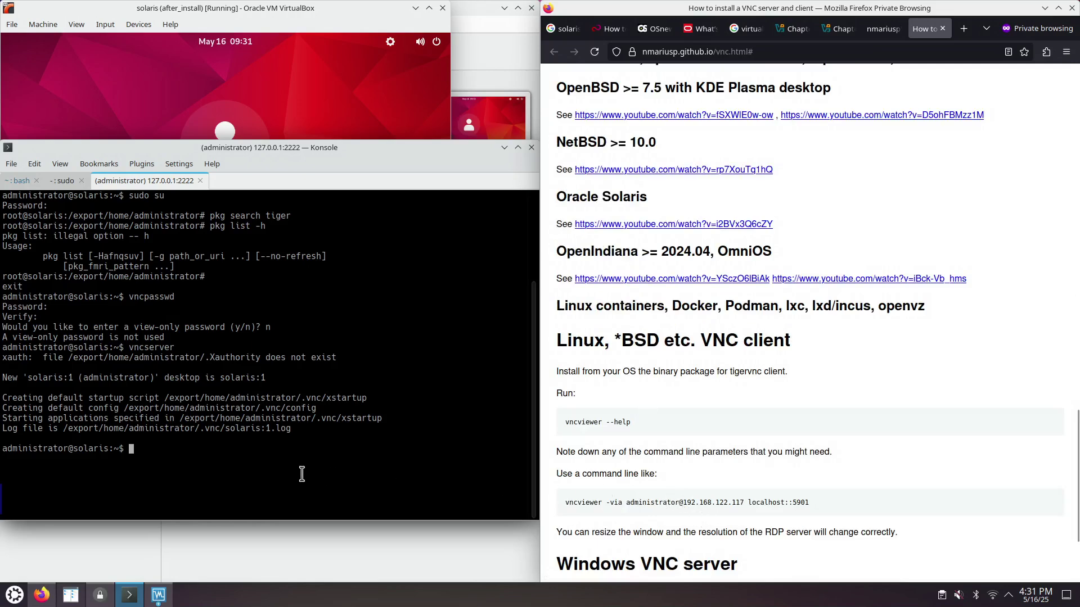
- Highlight the new VNC desktop's display number in the Konsole output, then return to the guide
{"action": "left_click", "coordinate": [160, 449]}
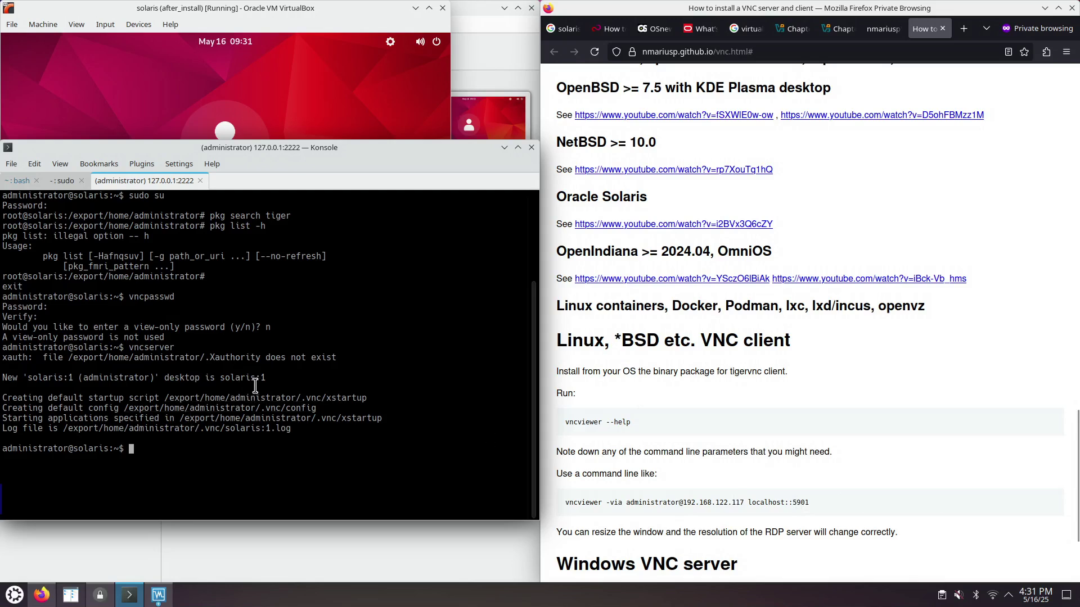
{"action": "left_click_drag", "start_coordinate": [259, 377], "coordinate": [266, 378]}
{"action": "left_click", "coordinate": [796, 501]}
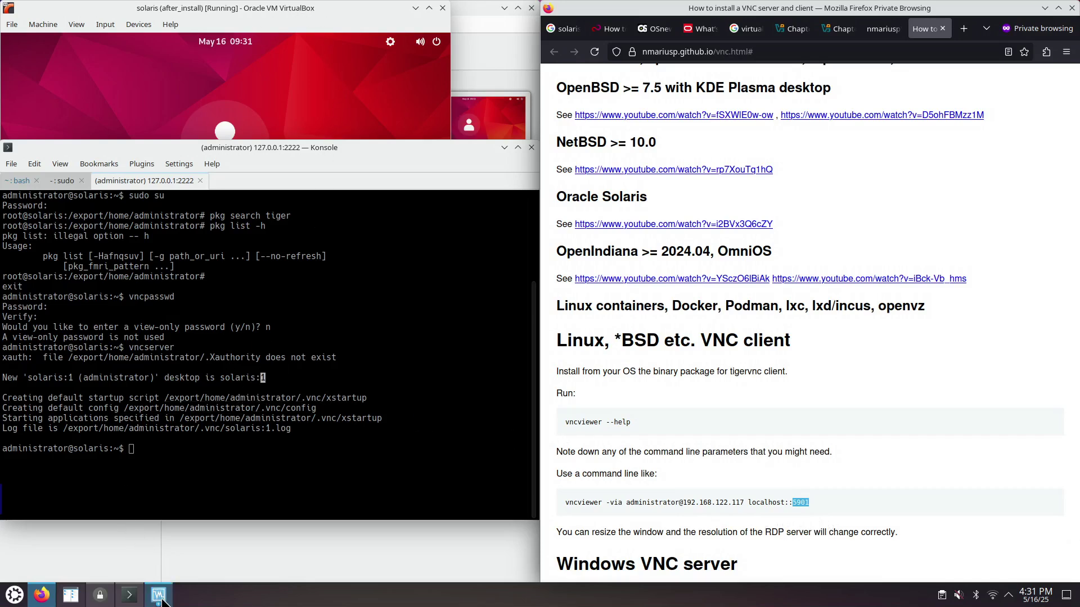
- Open the solaris VM's network port forwarding rules and add a new rule
{"action": "mouse_move", "coordinate": [162, 600]}
{"action": "left_click", "coordinate": [121, 535]}
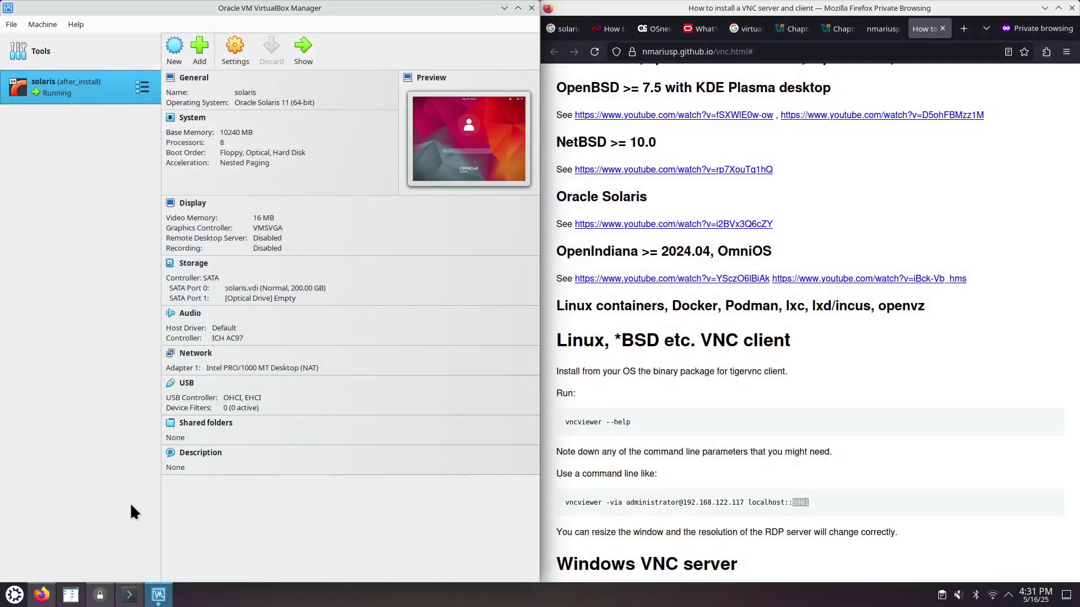
{"action": "left_click", "coordinate": [235, 49]}
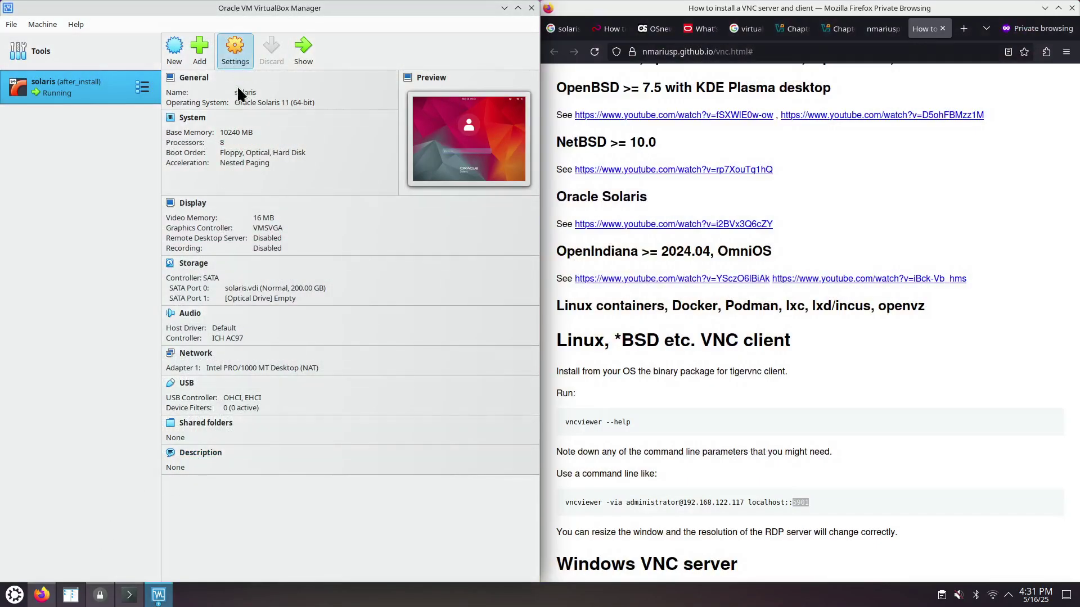
{"action": "left_click", "coordinate": [107, 238]}
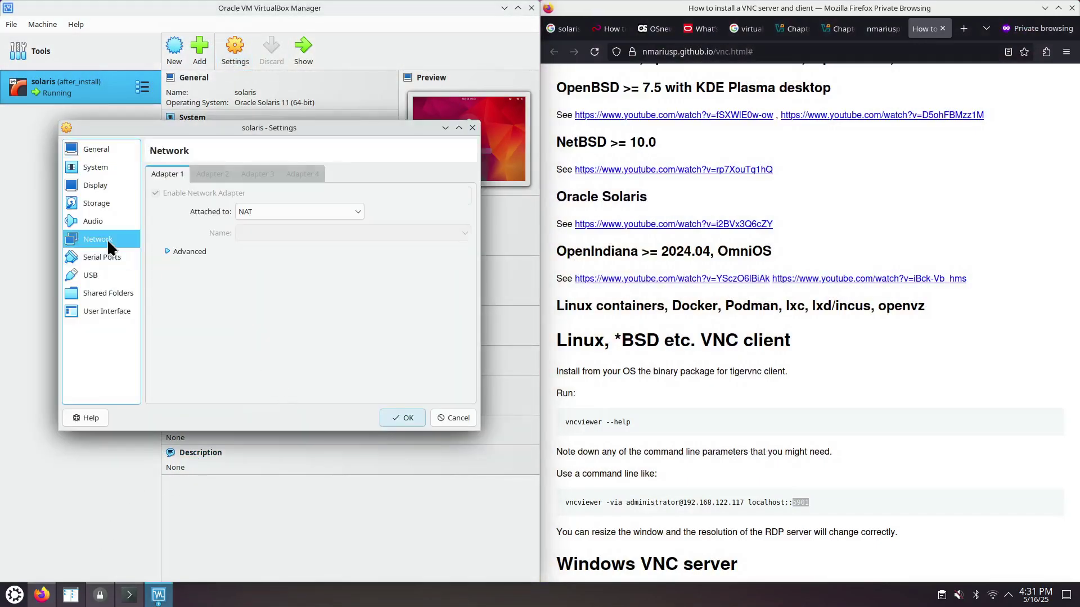
{"action": "left_click", "coordinate": [166, 252]}
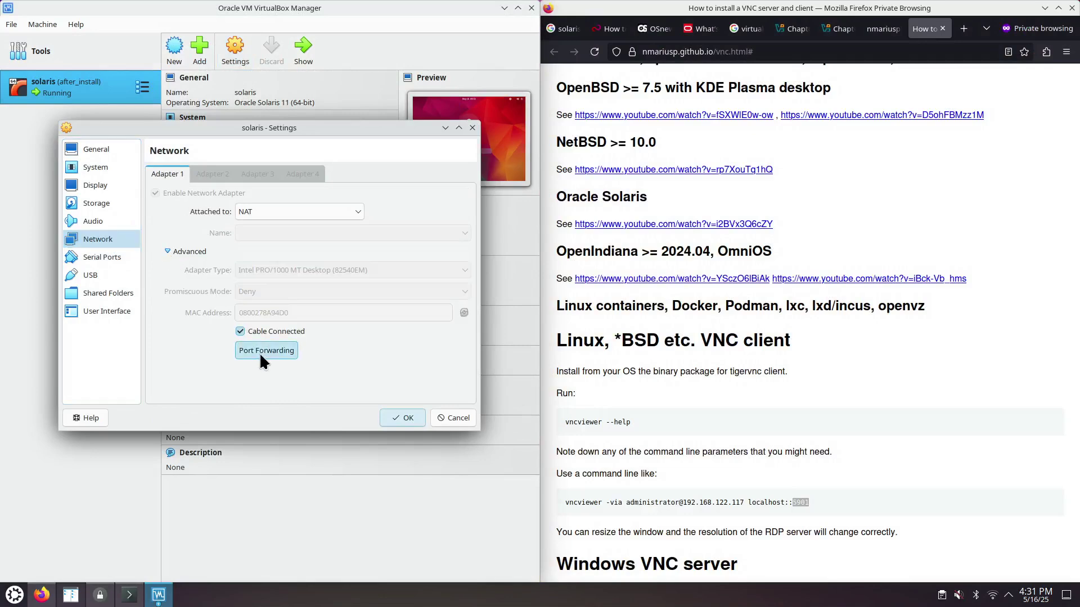
{"action": "left_click", "coordinate": [258, 352]}
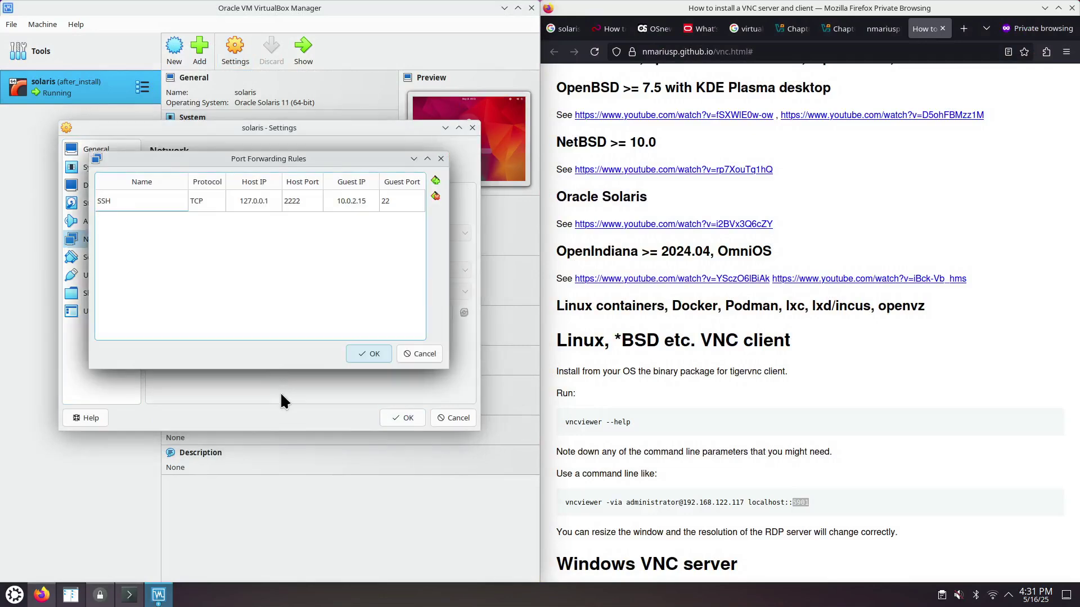
{"action": "left_click", "coordinate": [436, 180]}
- Name the new rule VNC and set its host IP to 127.0.0.1
{"action": "double_click", "coordinate": [140, 217]}
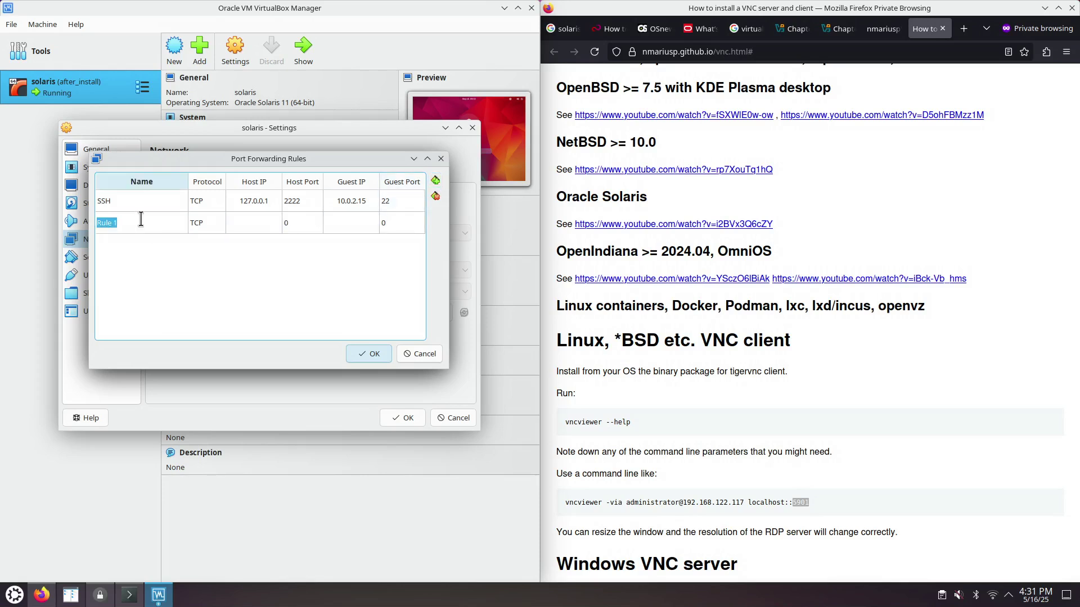
{"action": "type", "text": "VNC"}
{"action": "left_click", "coordinate": [260, 231]}
{"action": "double_click", "coordinate": [258, 201]}
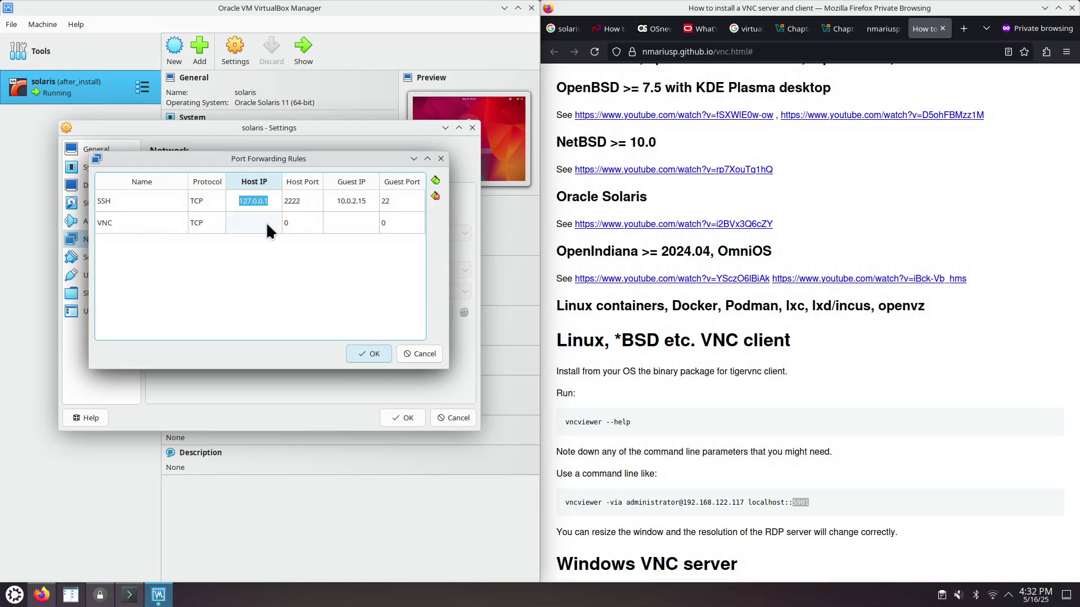
{"action": "double_click", "coordinate": [257, 223]}
{"action": "type", "text": "127.0.0.1"}
{"action": "key", "text": "Return"}
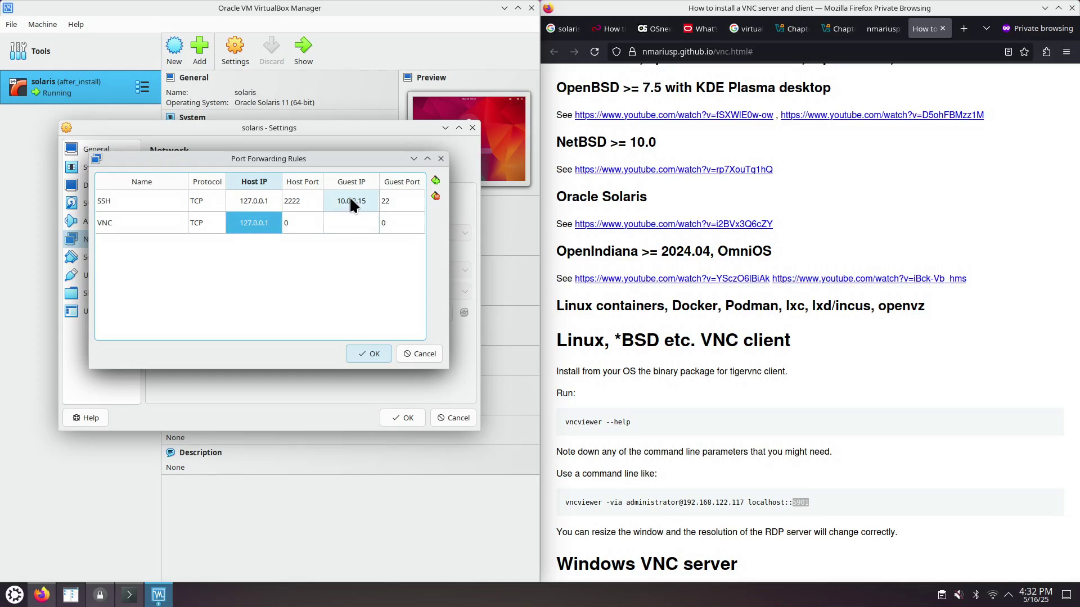
- Set the VNC rule's guest IP to 10.0.2.15 and guest port to 5901
{"action": "double_click", "coordinate": [351, 202]}
{"action": "key", "text": "ctrl+c"}
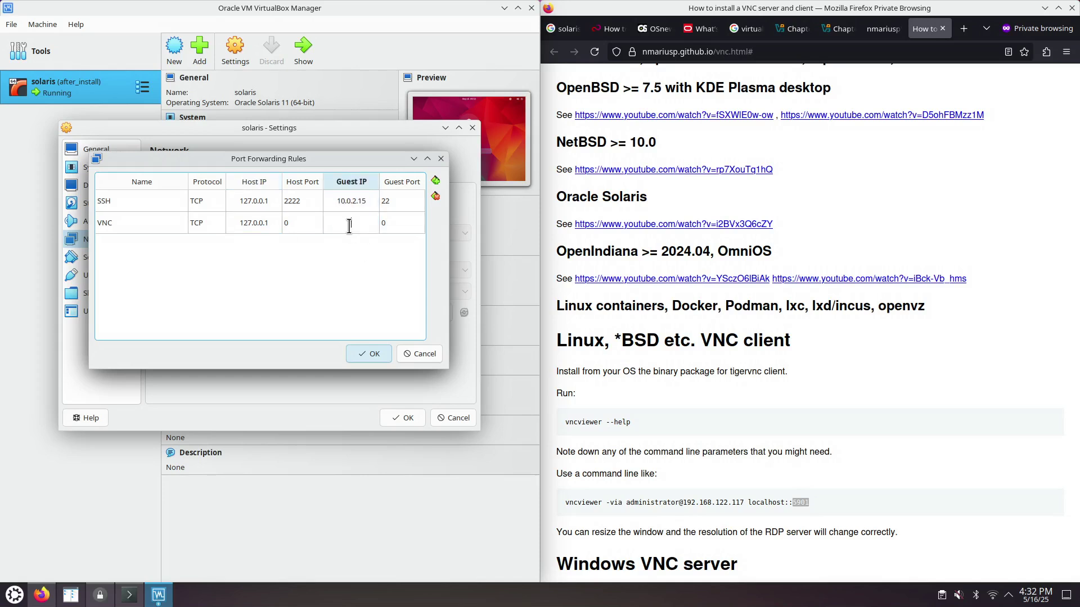
{"action": "double_click", "coordinate": [350, 224]}
{"action": "key", "text": "ctrl+v"}
{"action": "left_click", "coordinate": [404, 227]}
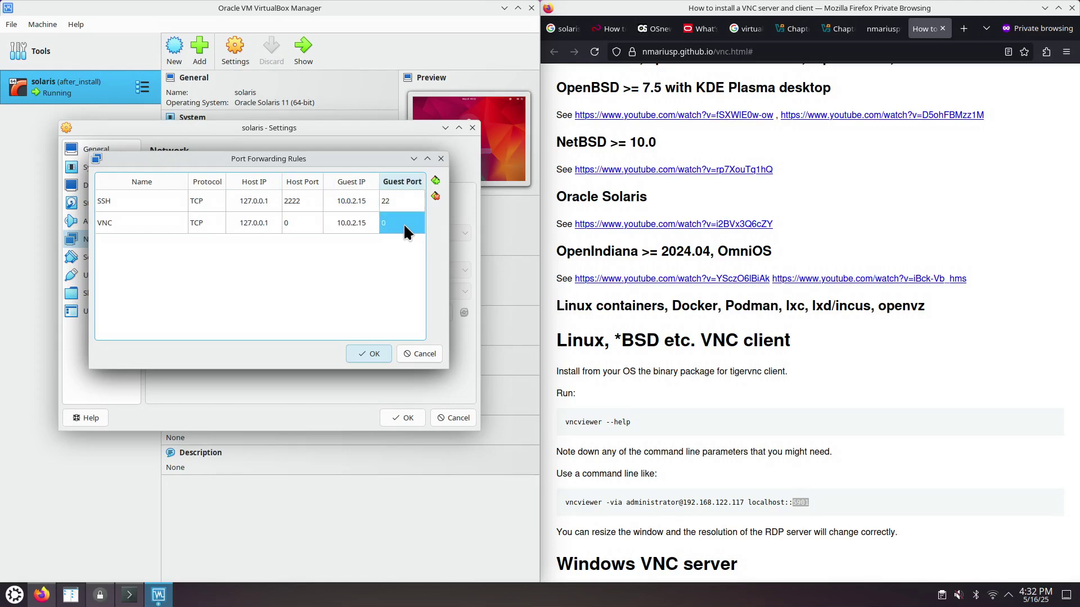
{"action": "double_click", "coordinate": [404, 226]}
{"action": "type", "text": "5901"}
{"action": "left_click", "coordinate": [296, 223]}
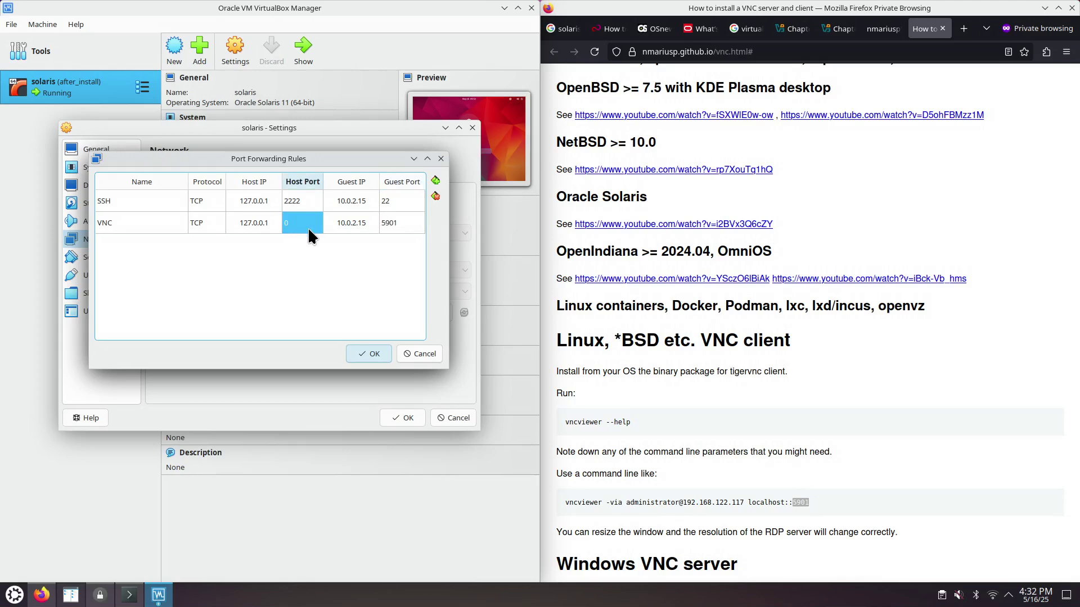
- Set the VNC rule's host port to 5901 and save the rules and machine settings
{"action": "left_click", "coordinate": [301, 223]}
{"action": "type", "text": "5901"}
{"action": "left_click", "coordinate": [371, 354]}
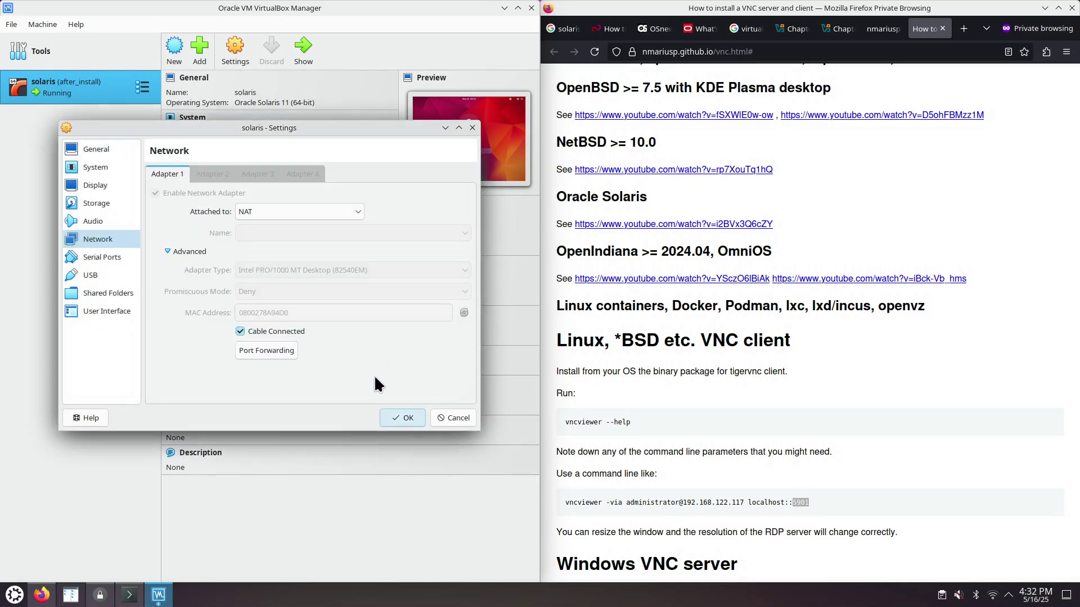
{"action": "left_click", "coordinate": [403, 419]}
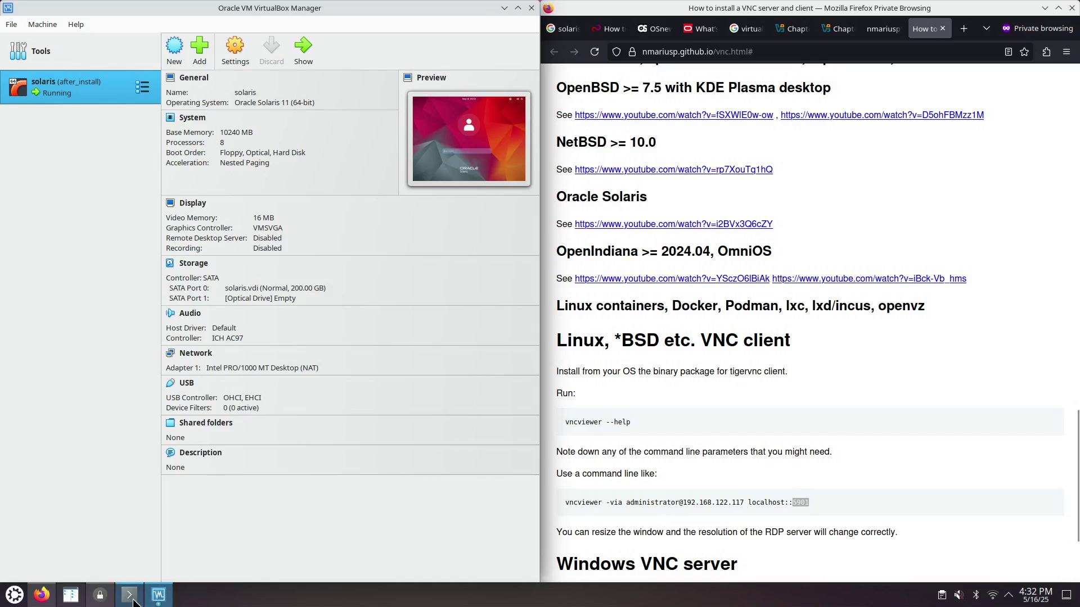
- Select the vncviewer command's -via options in the guide, then bring the Solaris SSH Konsole forward
{"action": "left_click_drag", "start_coordinate": [589, 502], "coordinate": [801, 502]}
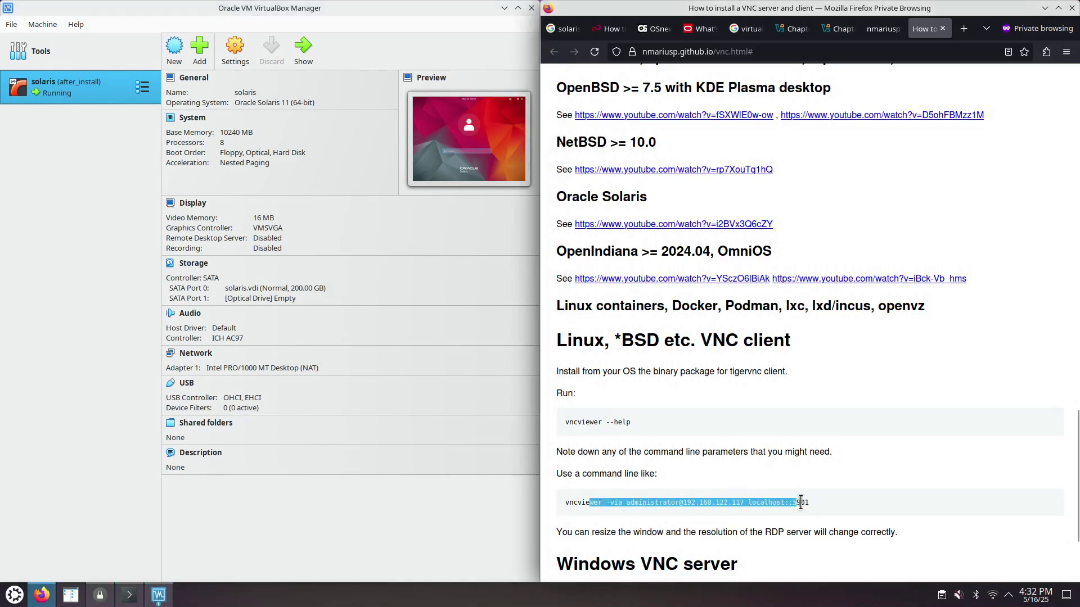
{"action": "left_click", "coordinate": [811, 500]}
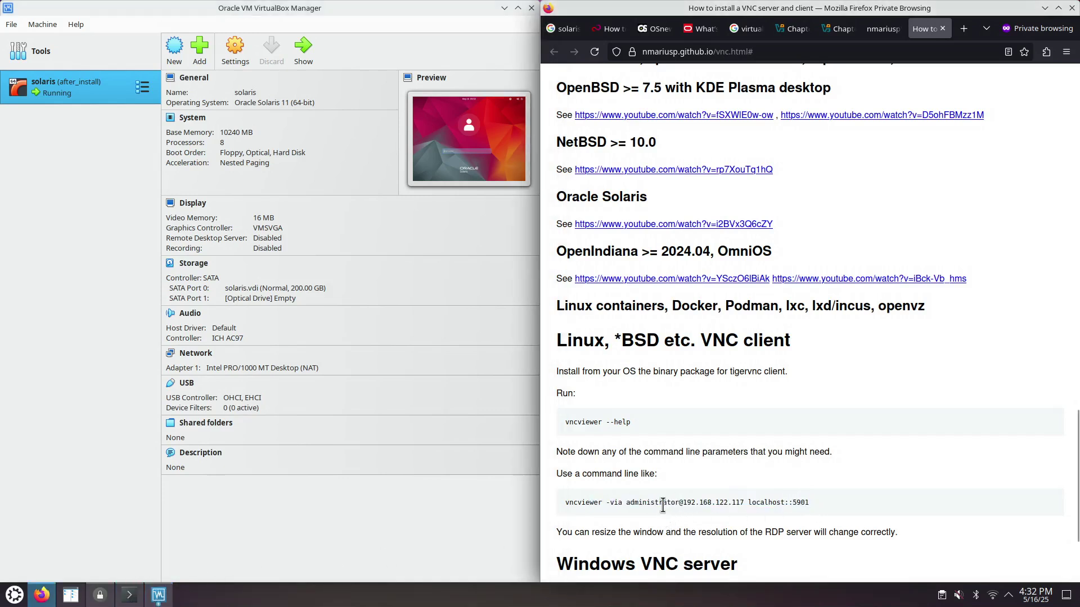
{"action": "left_click_drag", "start_coordinate": [602, 502], "coordinate": [790, 502]}
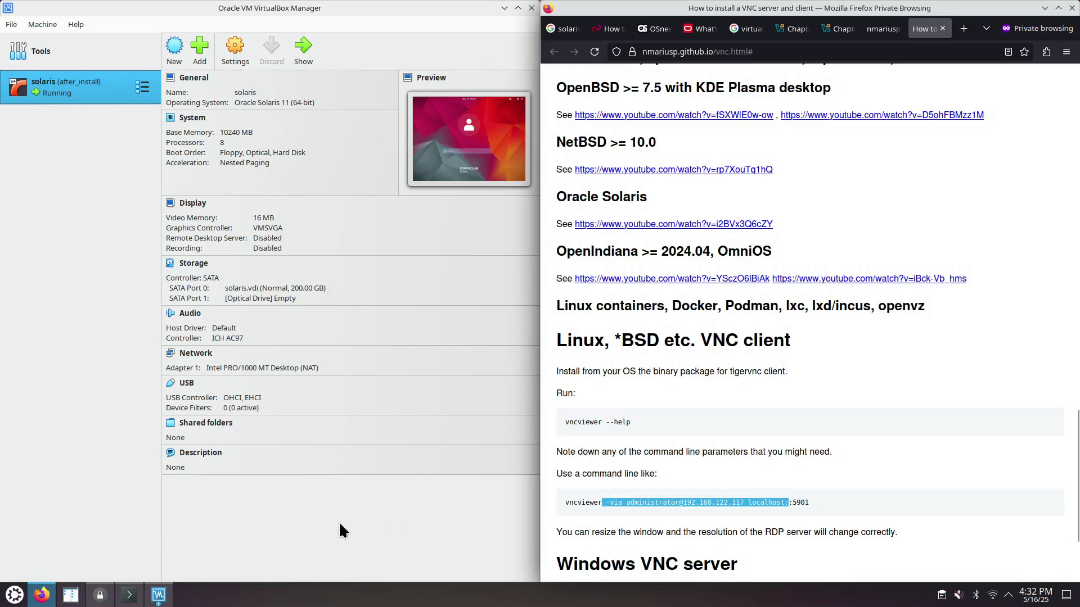
{"action": "left_click", "coordinate": [129, 595]}
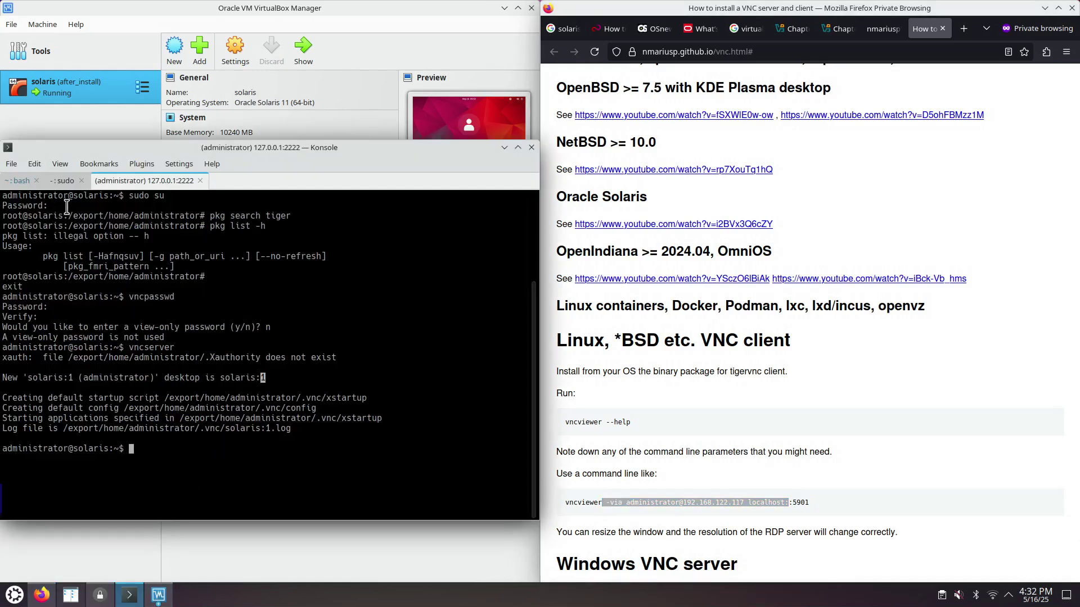
- In a new local Konsole tab, launch vncviewer and try connecting to 127.0.0.1
{"action": "key", "text": "ctrl+shift+t"}
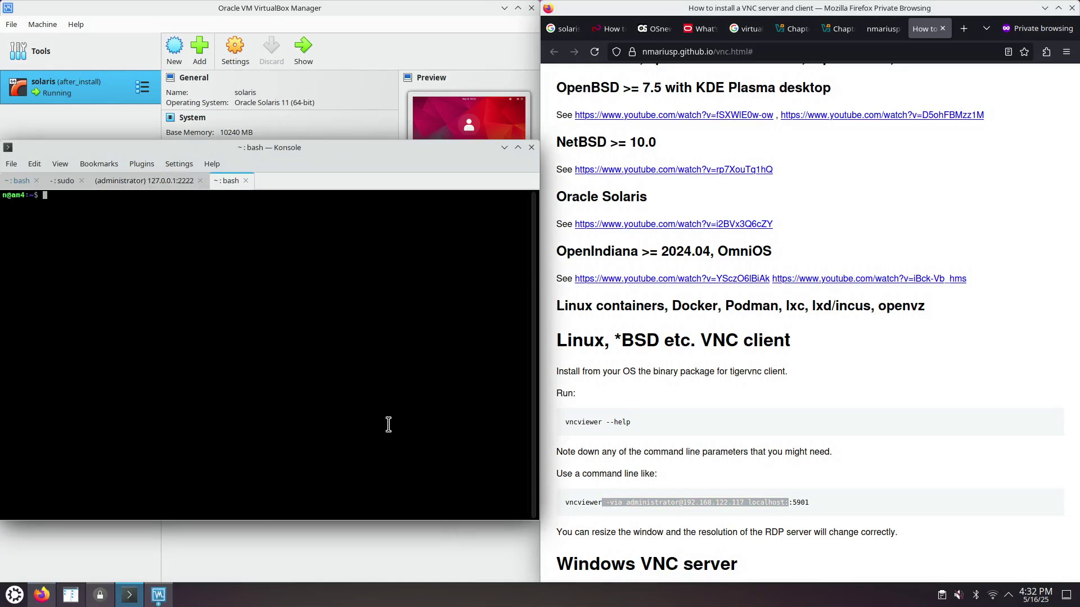
{"action": "type", "text": "vncviewer"}
{"action": "key", "text": "Return"}
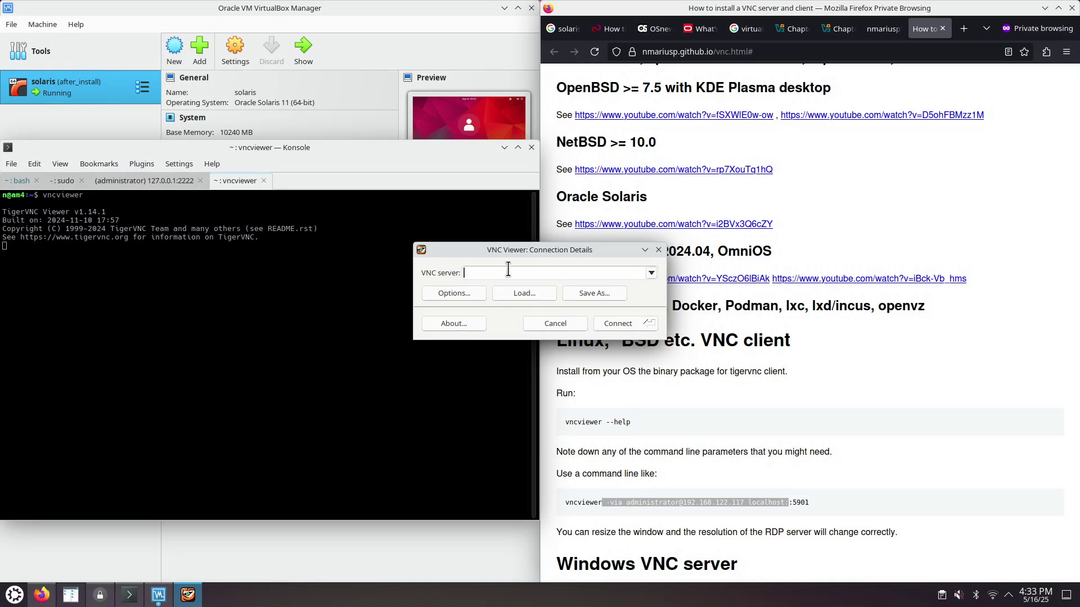
{"action": "type", "text": "127.0.0.1"}
{"action": "left_click", "coordinate": [620, 322]}
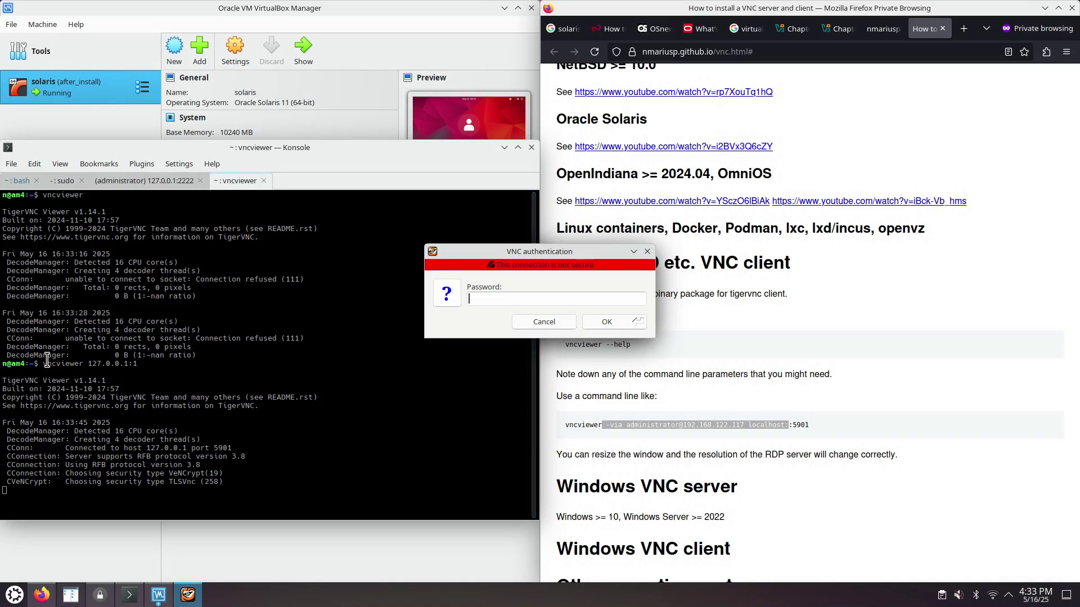
- Enter the VNC password in TigerVNC's authentication prompt to reach the solaris:1 desktop
{"action": "left_click_drag", "start_coordinate": [47, 360], "coordinate": [138, 364]}
{"action": "left_click", "coordinate": [127, 364]}
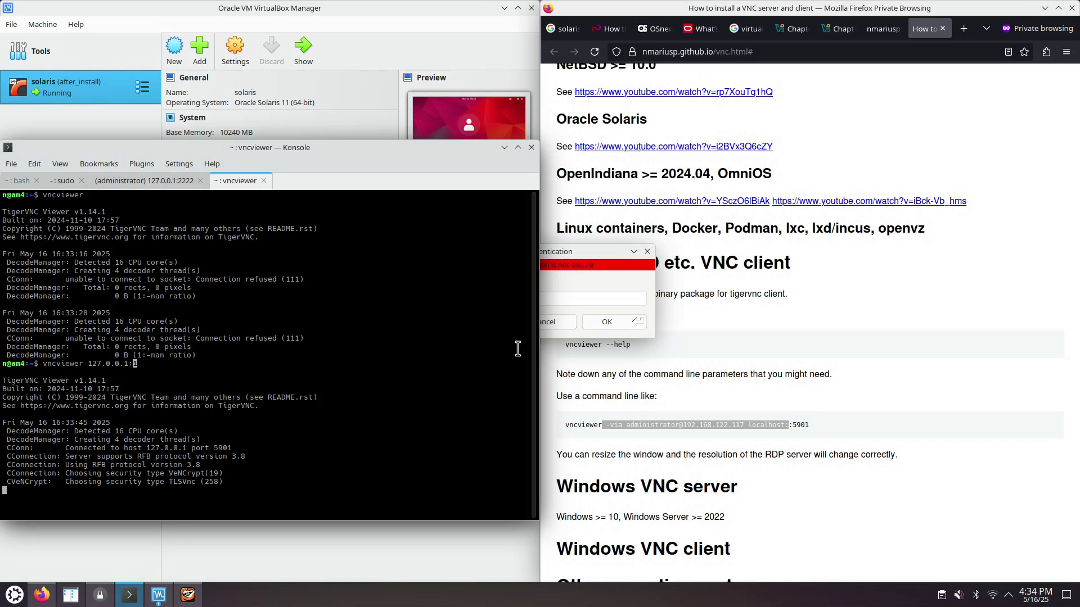
{"action": "left_click", "coordinate": [574, 255]}
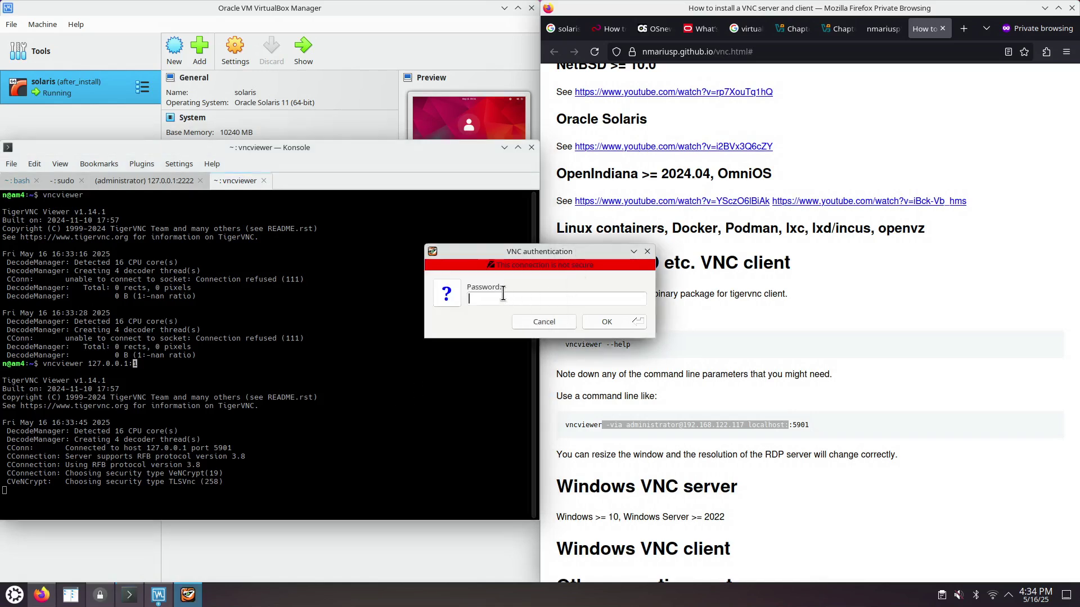
{"action": "type", "text": "•••••"}
{"action": "key", "text": "Return"}
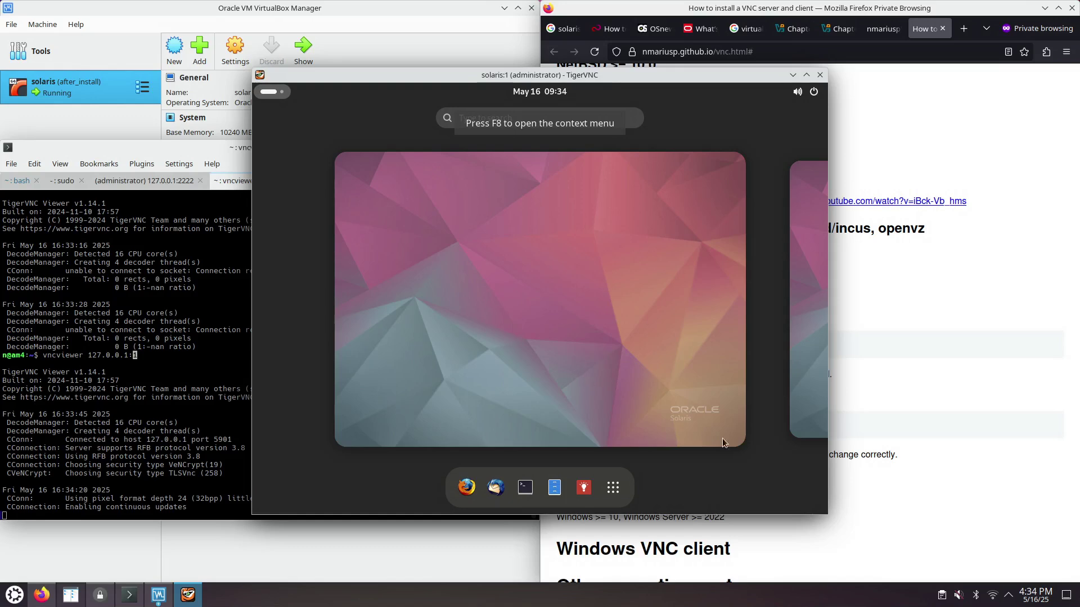
- Arrange the TigerVNC remote desktop window and the Solaris VM console window so both are visible
{"action": "left_click_drag", "start_coordinate": [621, 87], "coordinate": [492, 33]}
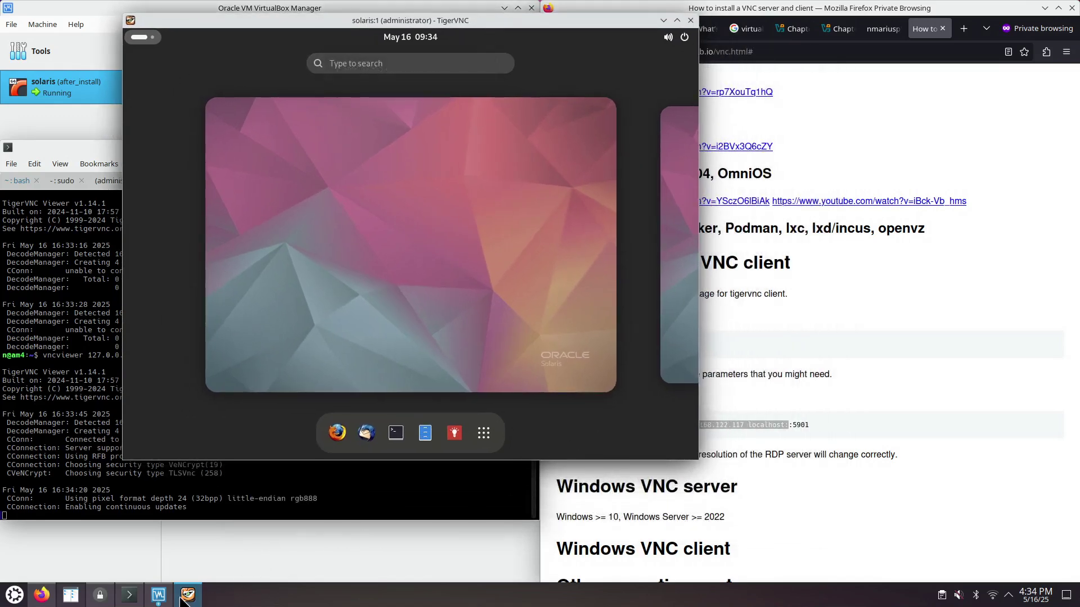
{"action": "left_click", "coordinate": [159, 595]}
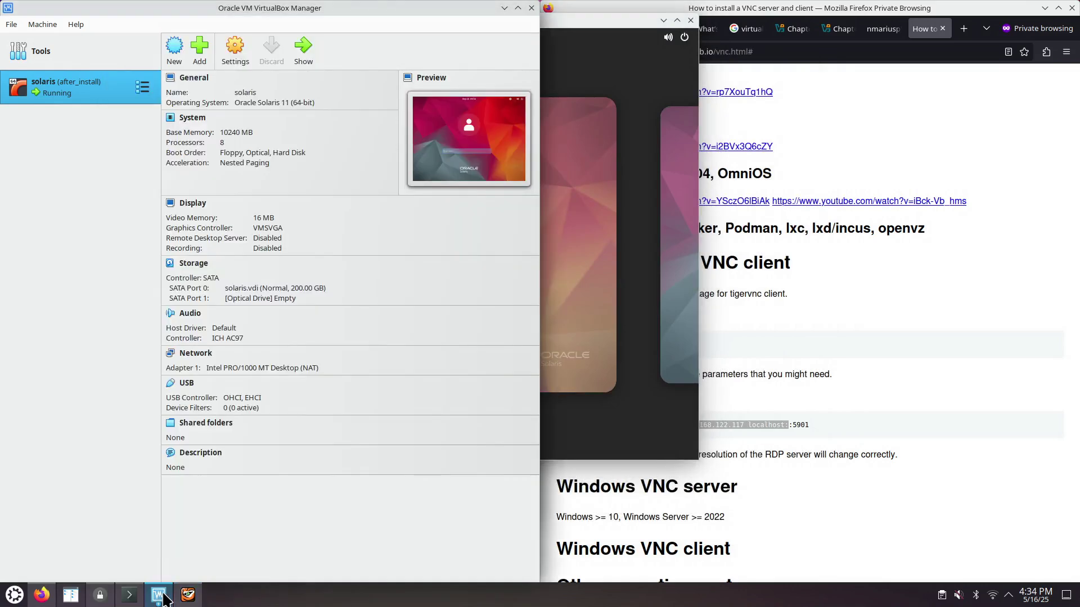
{"action": "left_click", "coordinate": [162, 596]}
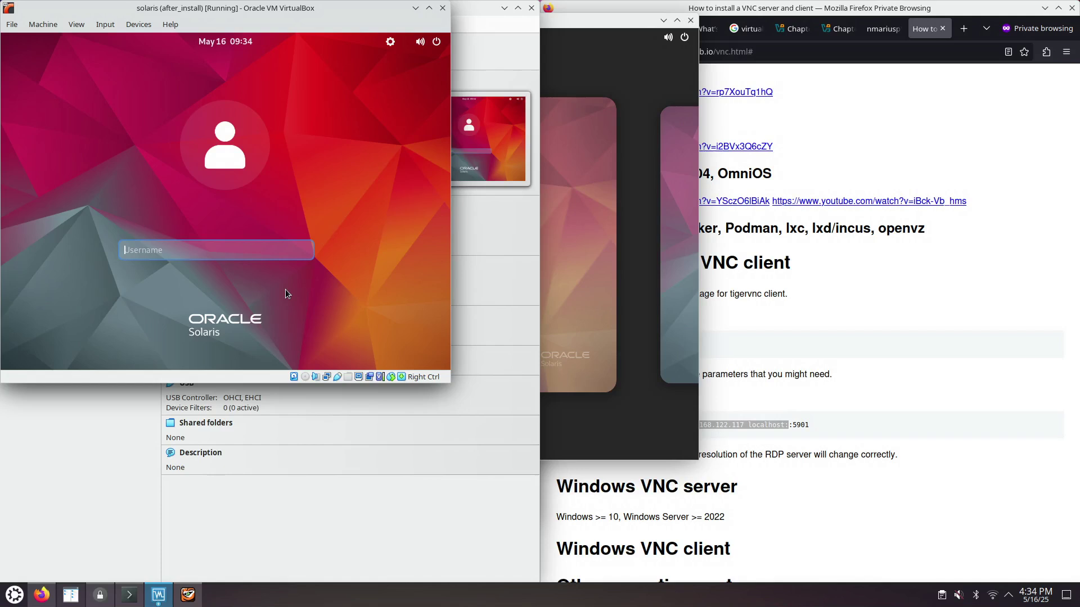
{"action": "left_click_drag", "start_coordinate": [220, 10], "coordinate": [250, 39]}
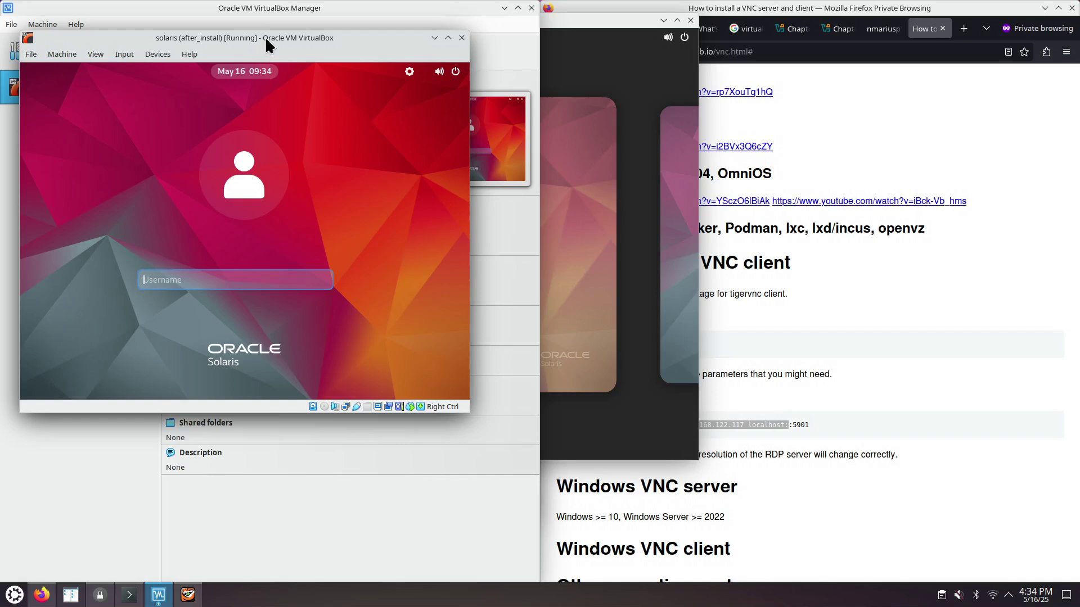
{"action": "left_click_drag", "start_coordinate": [261, 36], "coordinate": [281, 33]}
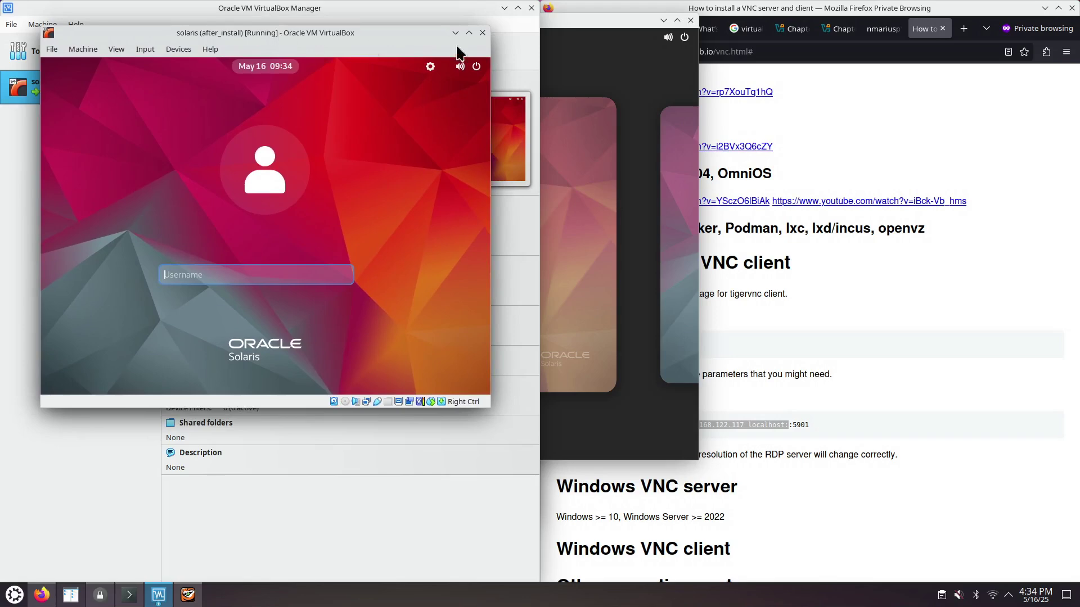
{"action": "left_click_drag", "start_coordinate": [583, 25], "coordinate": [901, 102]}
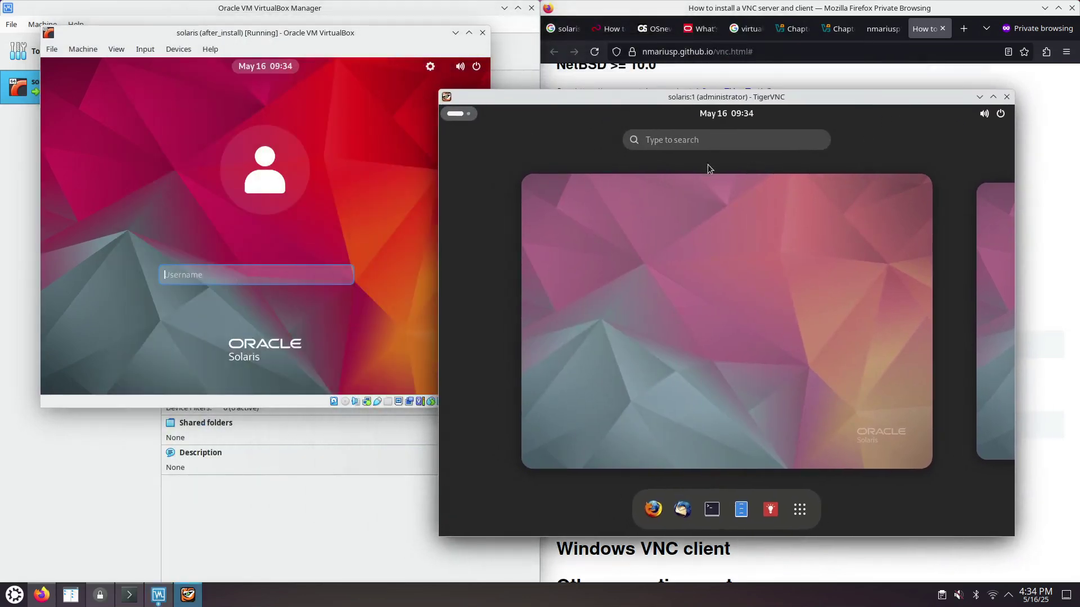
{"action": "left_click_drag", "start_coordinate": [796, 99], "coordinate": [849, 98]}
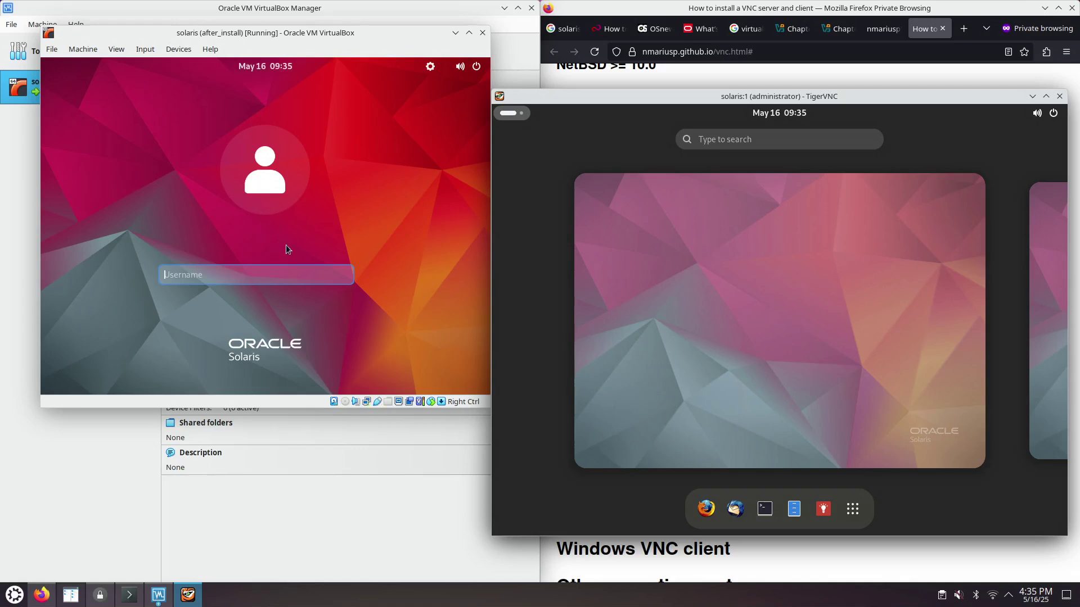
{"action": "left_click_drag", "start_coordinate": [680, 103], "coordinate": [1, 180]}
- Tile the TigerVNC remote desktop window to the left half of the screen with Super+Left
{"action": "left_click", "coordinate": [220, 269]}
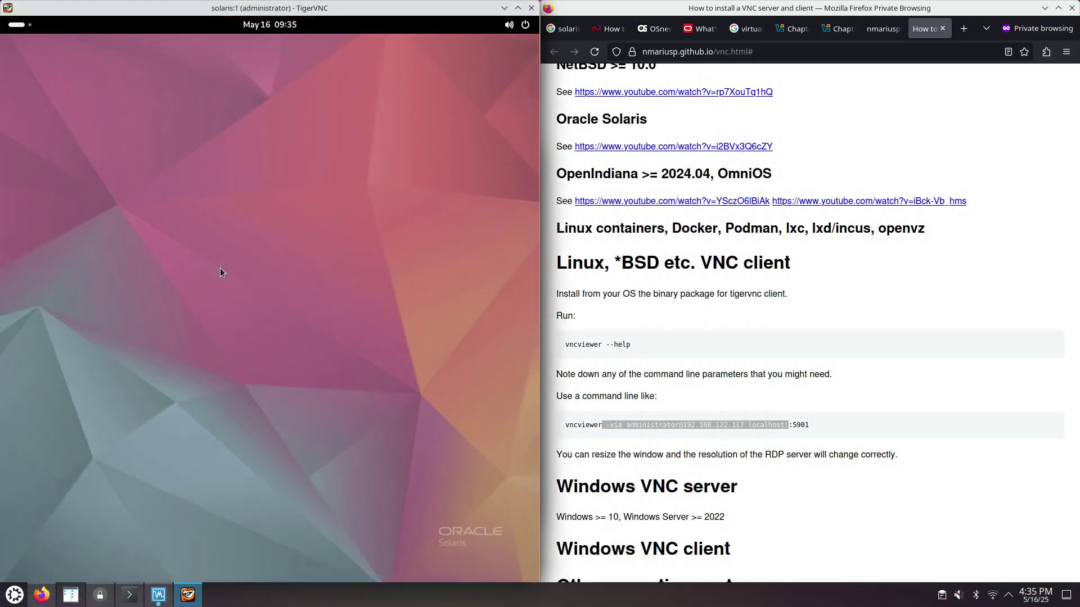
{"action": "left_click", "coordinate": [19, 25]}
{"action": "left_click", "coordinate": [252, 534]}
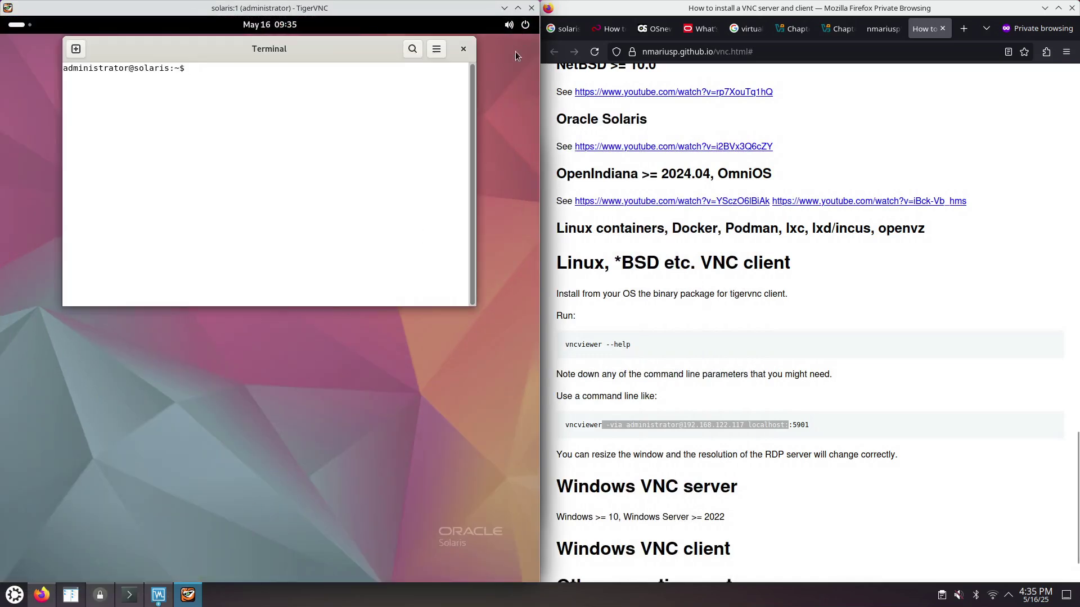
{"action": "left_click", "coordinate": [518, 8]}
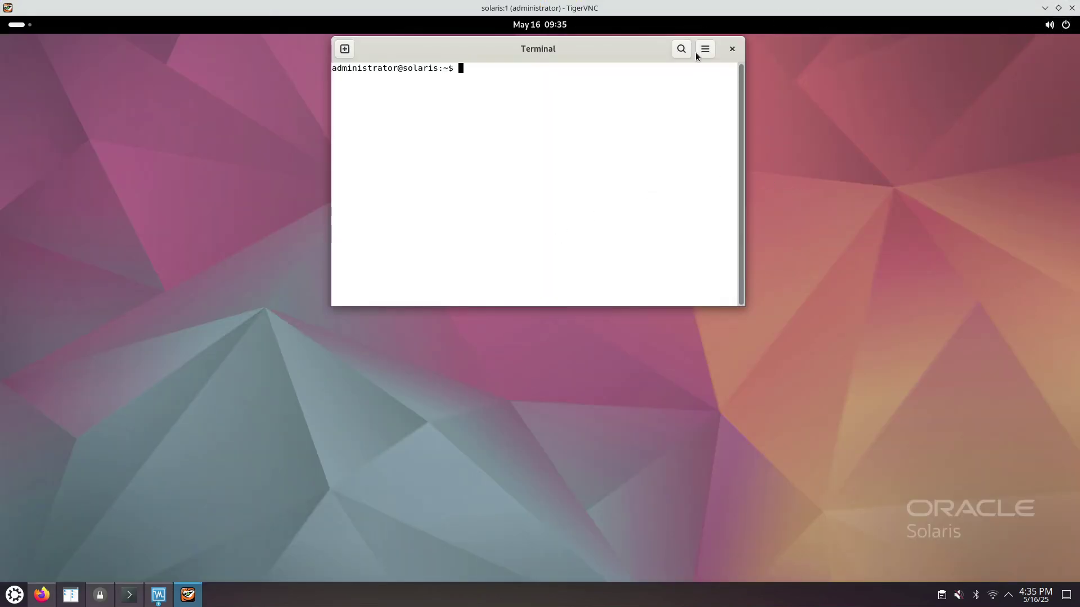
{"action": "double_click", "coordinate": [543, 9]}
{"action": "key", "text": "super+Left"}
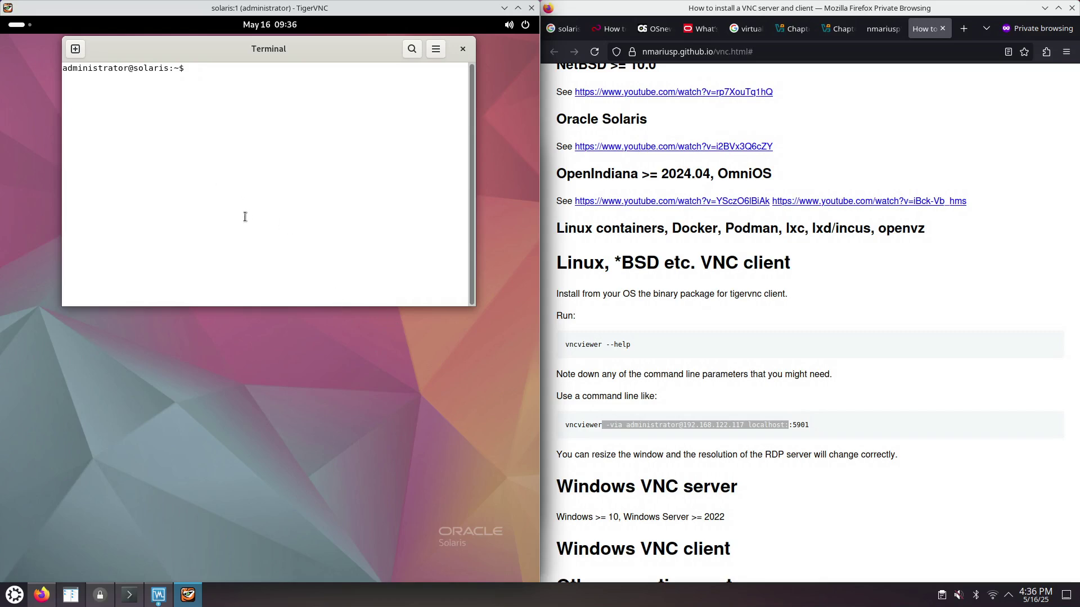
{"action": "left_click", "coordinate": [18, 26]}
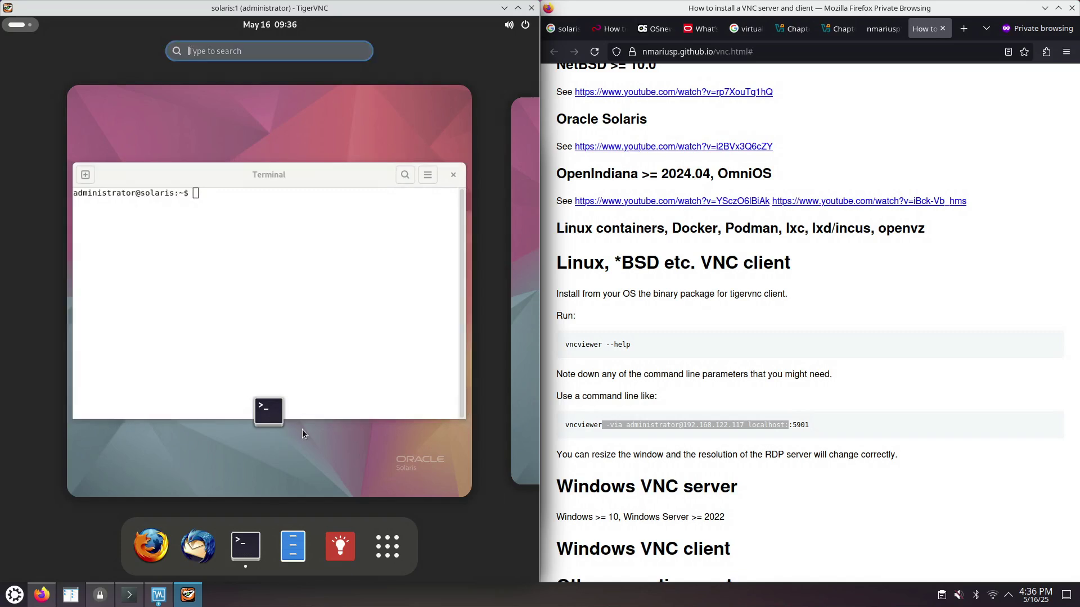
{"action": "type", "text": "sett"}
{"action": "key", "text": "Return"}
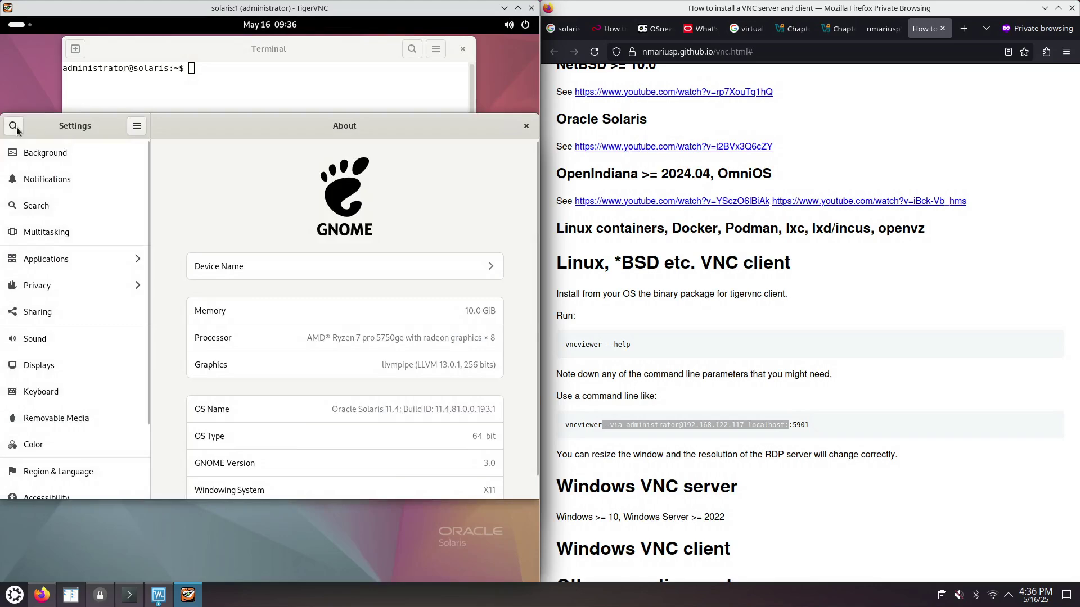
{"action": "left_click", "coordinate": [17, 127]}
{"action": "type", "text": "resol"}
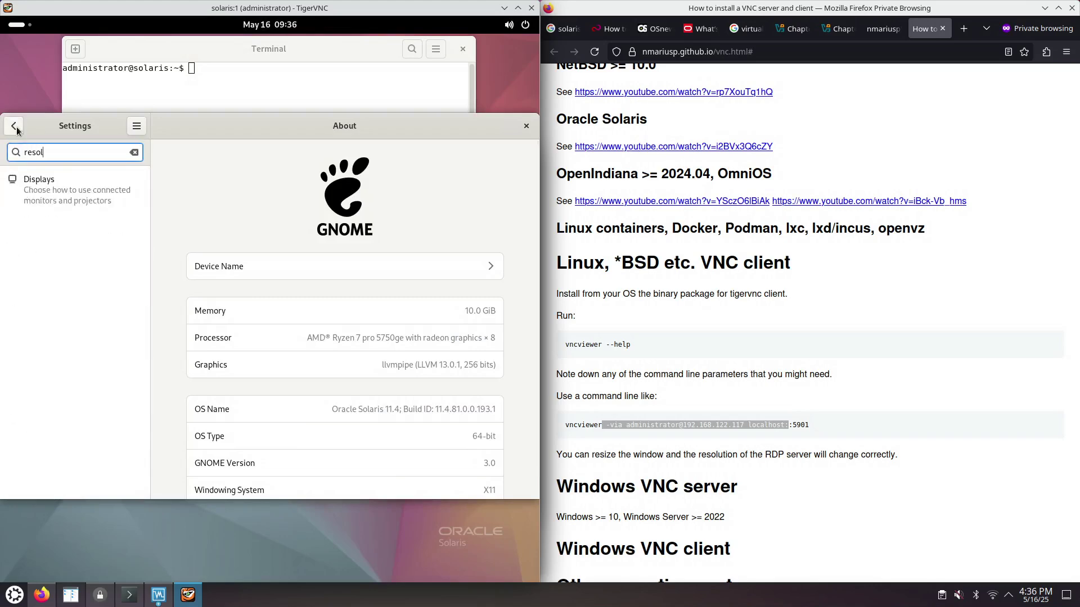
{"action": "key", "text": "Return"}
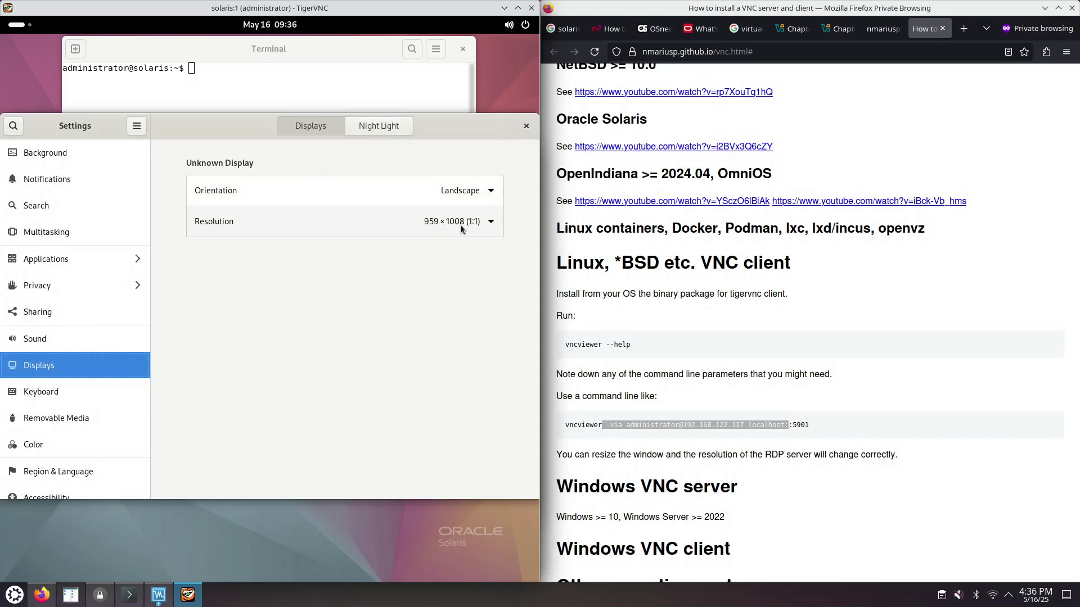
{"action": "left_click", "coordinate": [492, 221]}
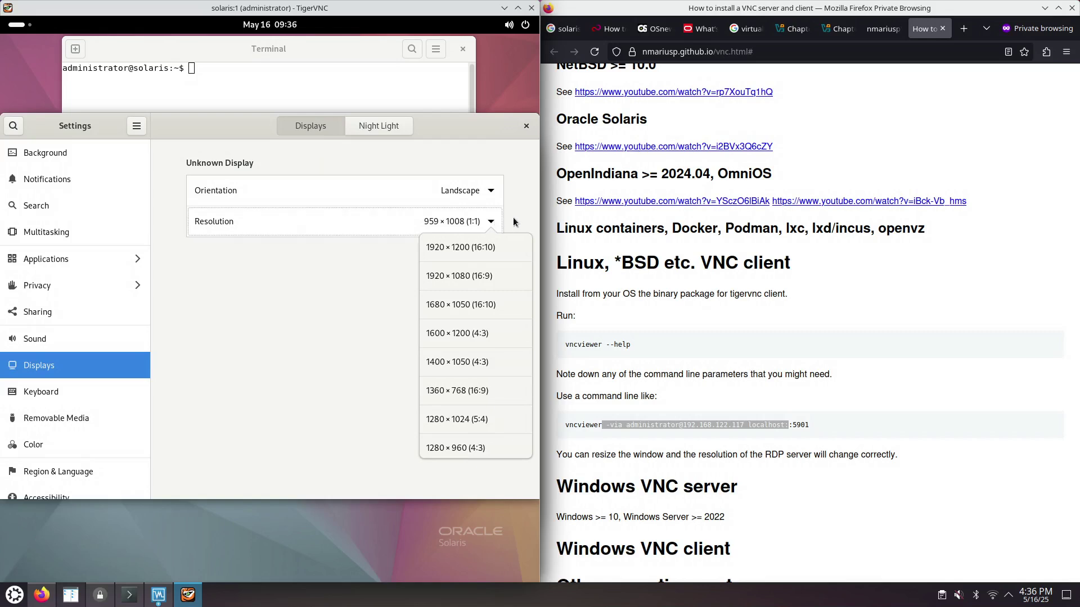
{"action": "left_click", "coordinate": [513, 217]}
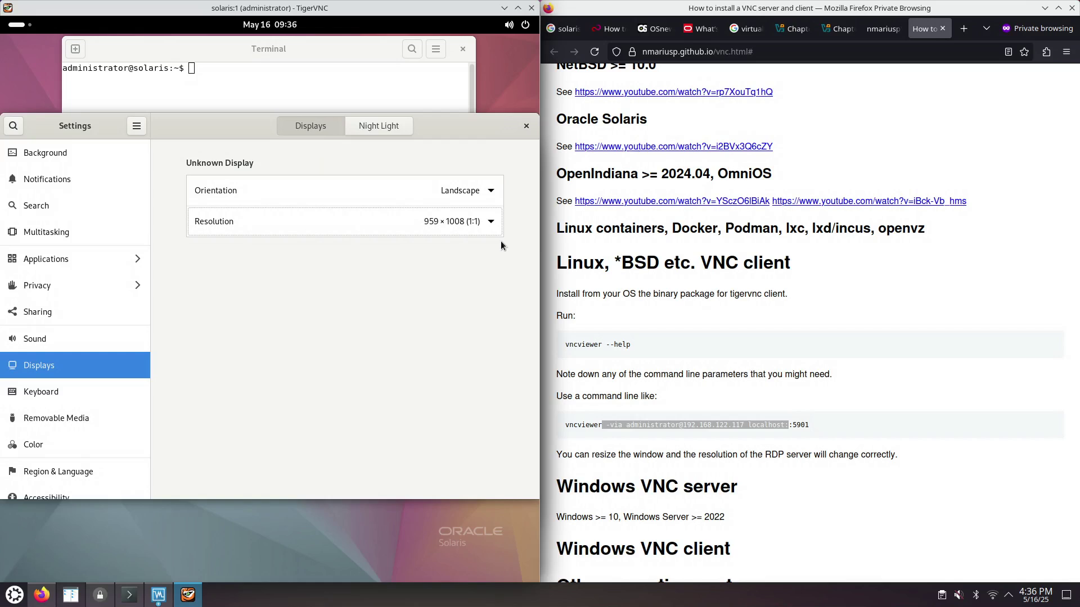
{"action": "left_click", "coordinate": [527, 127]}
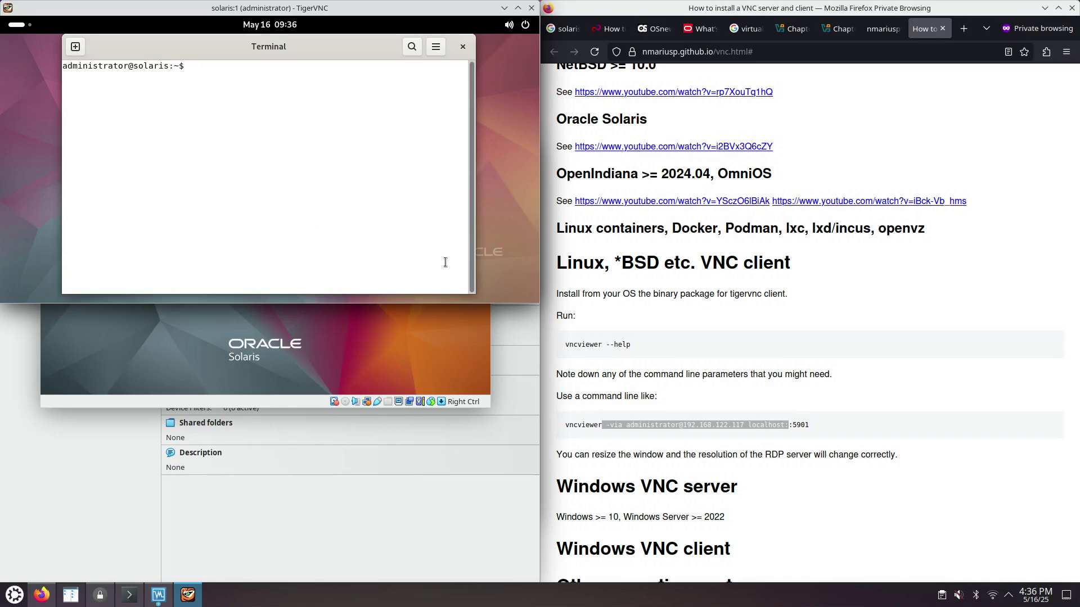
- Restore the remote desktop to the left half and toggle the Activities overview and terminal menu
{"action": "left_click", "coordinate": [518, 8]}
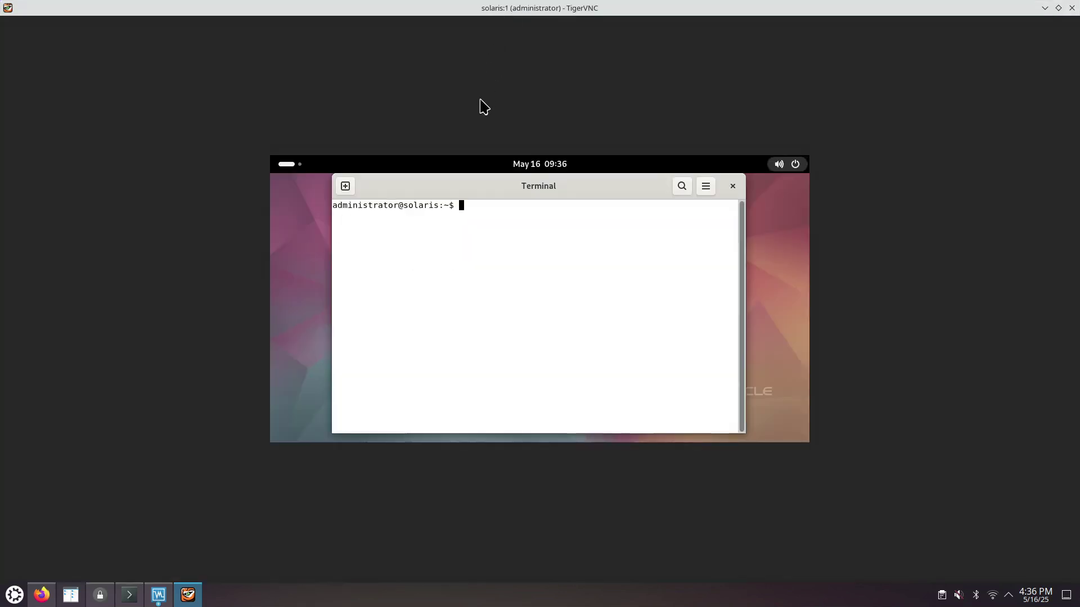
{"action": "double_click", "coordinate": [440, 8]}
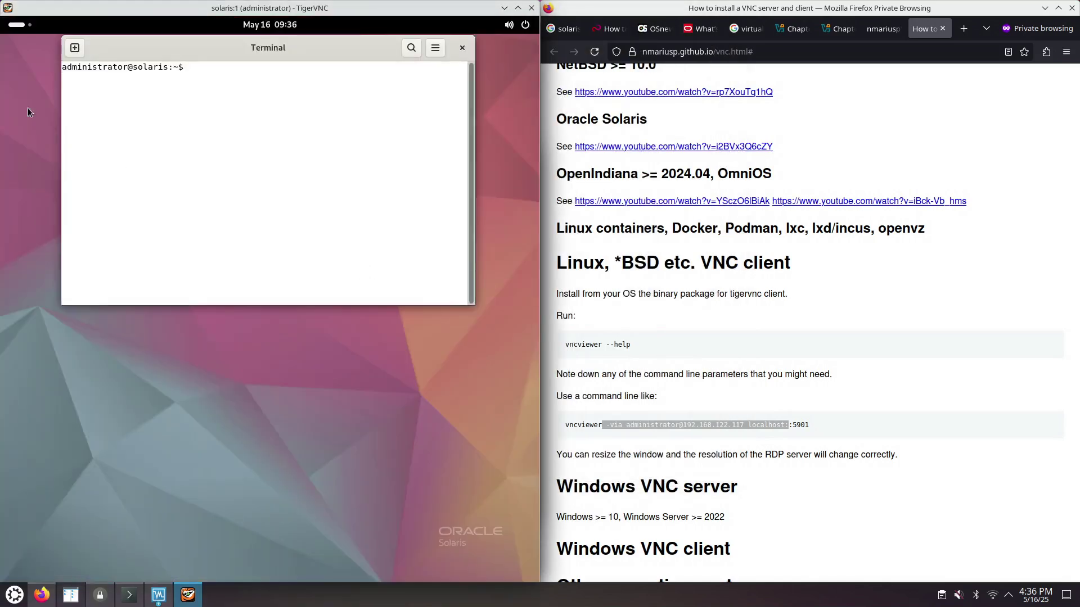
{"action": "left_click", "coordinate": [17, 26]}
{"action": "left_click", "coordinate": [17, 26]}
{"action": "left_click", "coordinate": [17, 26]}
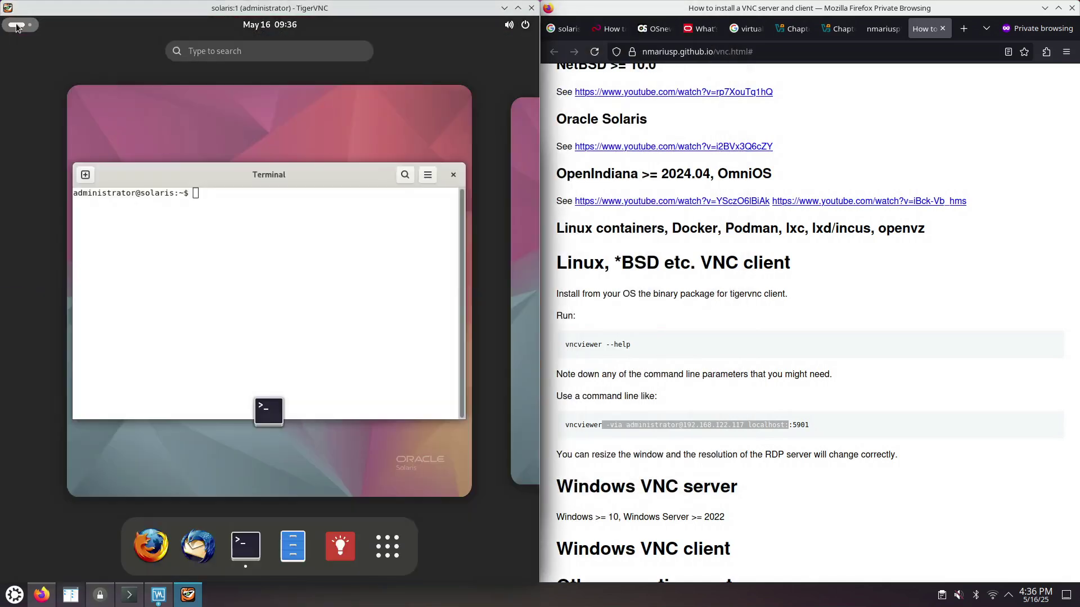
{"action": "left_click", "coordinate": [16, 26]}
{"action": "left_click", "coordinate": [17, 25]}
{"action": "left_click", "coordinate": [17, 26]}
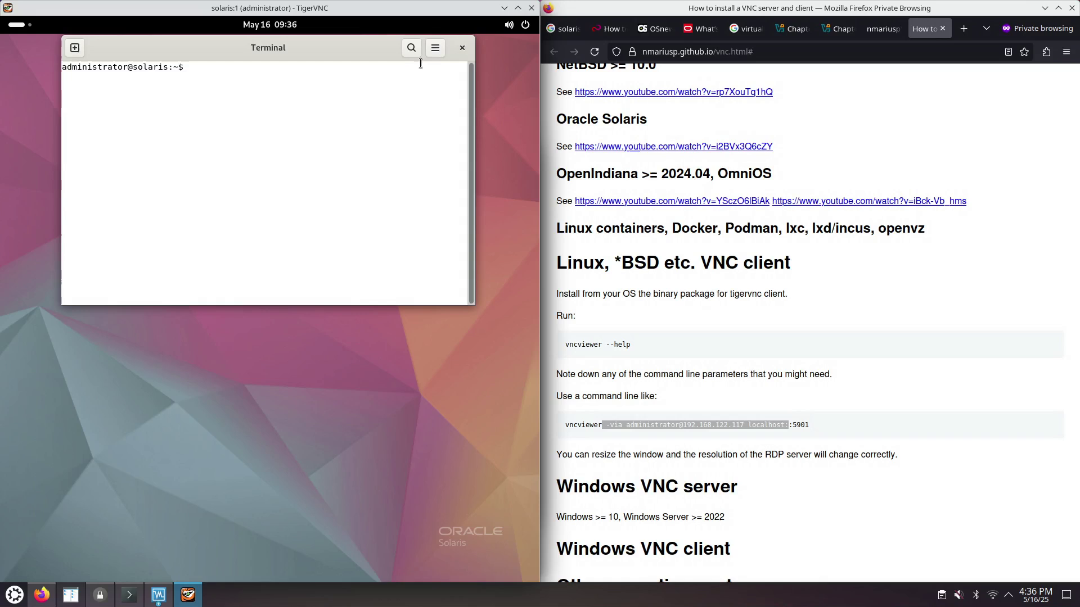
{"action": "left_click", "coordinate": [435, 49]}
{"action": "left_click", "coordinate": [435, 49]}
{"action": "left_click", "coordinate": [433, 50]}
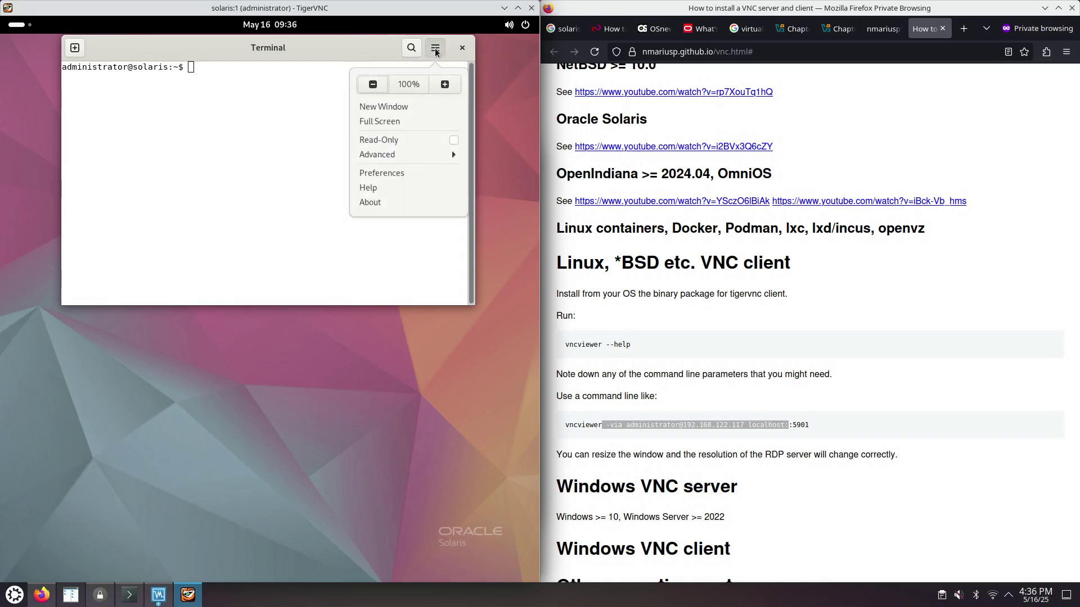
{"action": "left_click", "coordinate": [430, 51]}
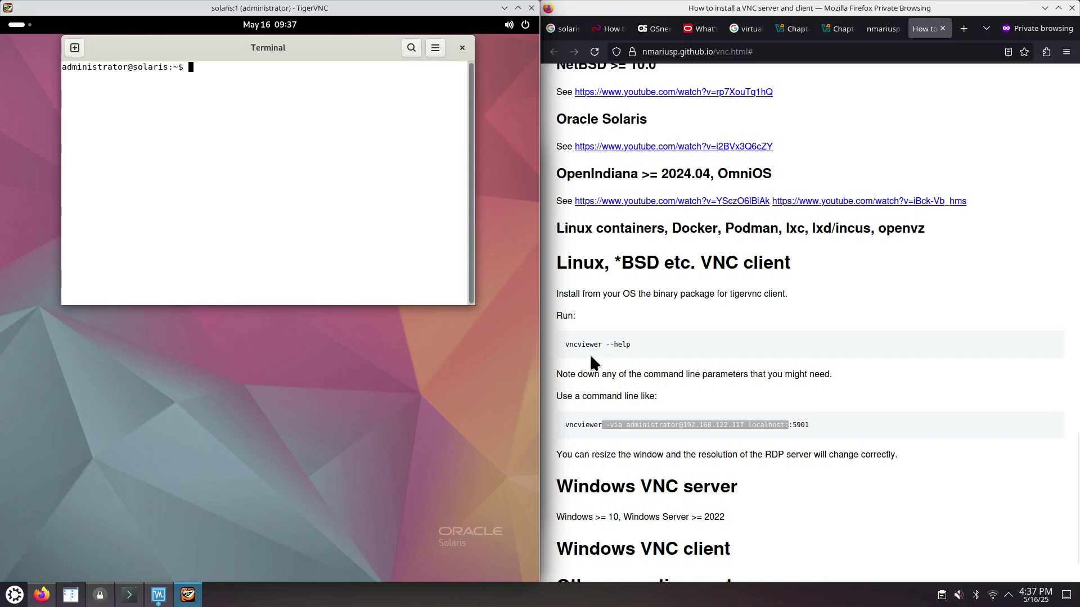
- Copy 'vncviewer --help' from the guide and paste it at the Solaris terminal prompt
{"action": "left_click_drag", "start_coordinate": [565, 344], "coordinate": [632, 345]}
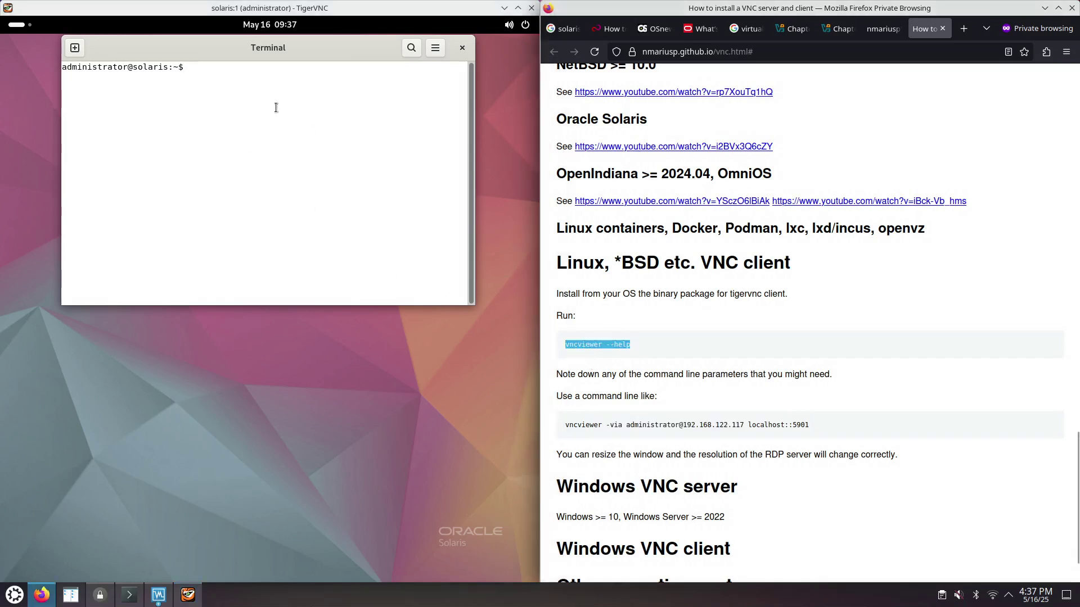
{"action": "right_click", "coordinate": [594, 339]}
{"action": "left_click", "coordinate": [619, 352]}
{"action": "right_click", "coordinate": [206, 74]}
{"action": "left_click", "coordinate": [234, 115]}
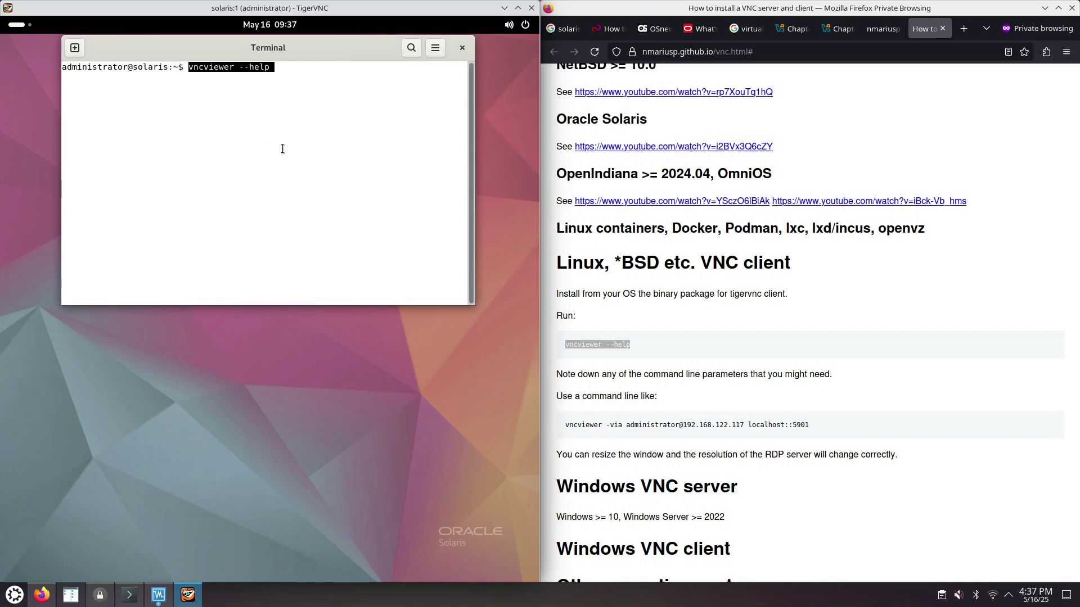
- Copy part of the pasted command and open a new private Firefox tab
{"action": "mouse_move", "coordinate": [272, 67]}
{"action": "left_mouse_down"}
{"action": "mouse_move", "coordinate": [284, 70]}
{"action": "mouse_move", "coordinate": [262, 66]}
{"action": "mouse_move", "coordinate": [272, 67]}
{"action": "left_mouse_up"}
{"action": "left_click", "coordinate": [249, 73]}
{"action": "right_click", "coordinate": [261, 66]}
{"action": "left_click", "coordinate": [276, 76]}
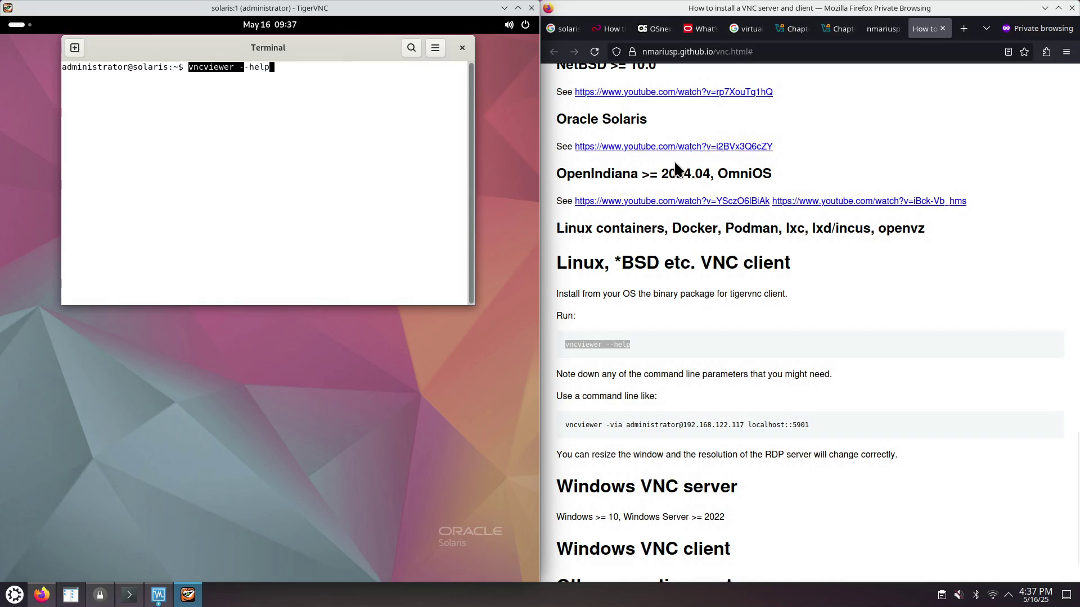
{"action": "left_click", "coordinate": [869, 239]}
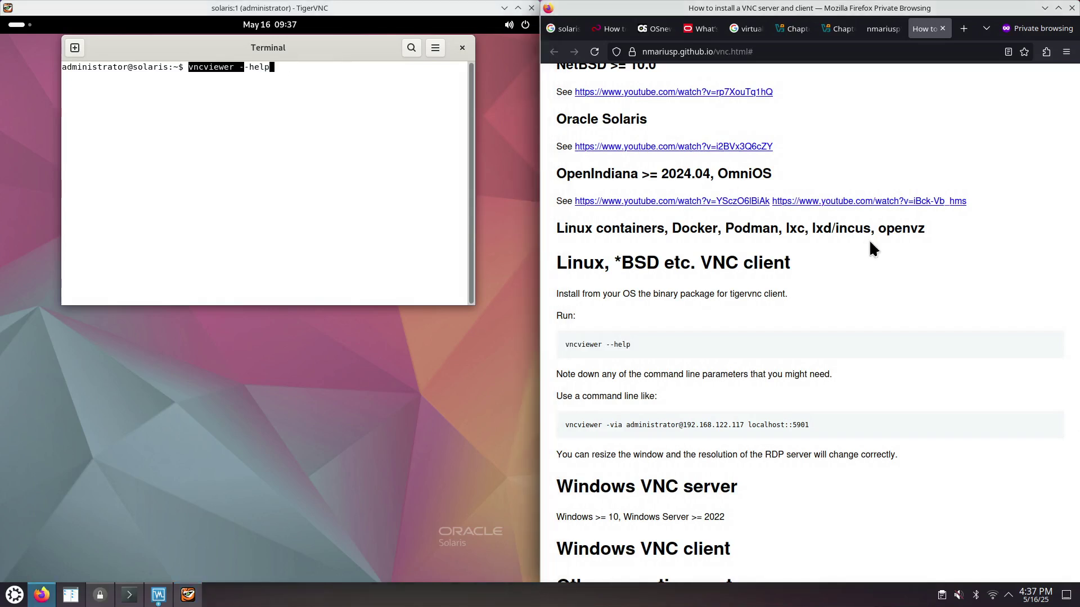
{"action": "key", "text": "ctrl+t"}
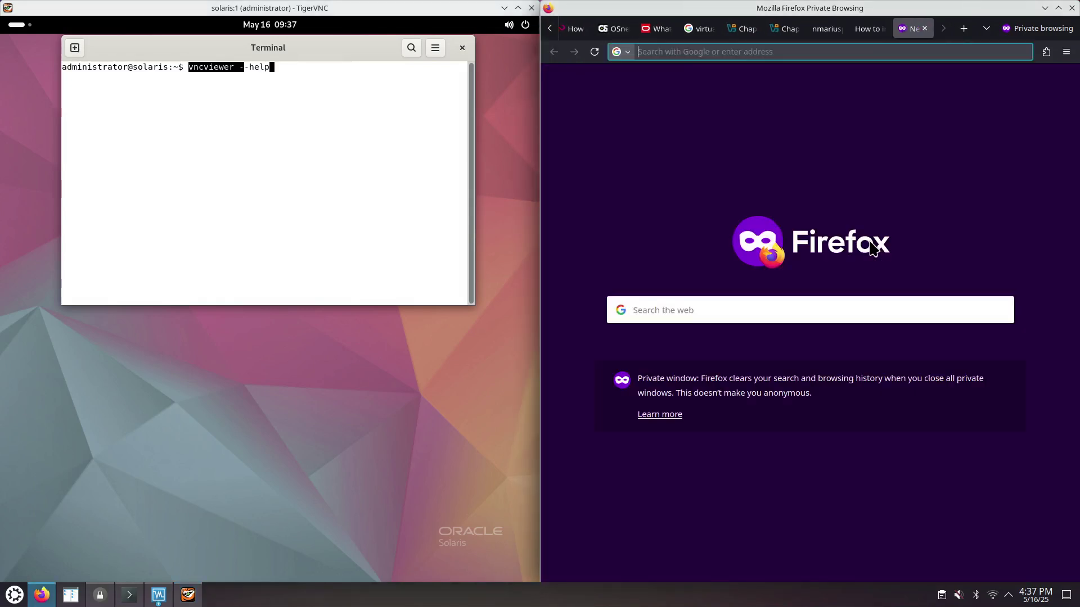
- Paste the copied -help text into the new tab, then close that stray tab
{"action": "key", "text": "ctrl+v"}
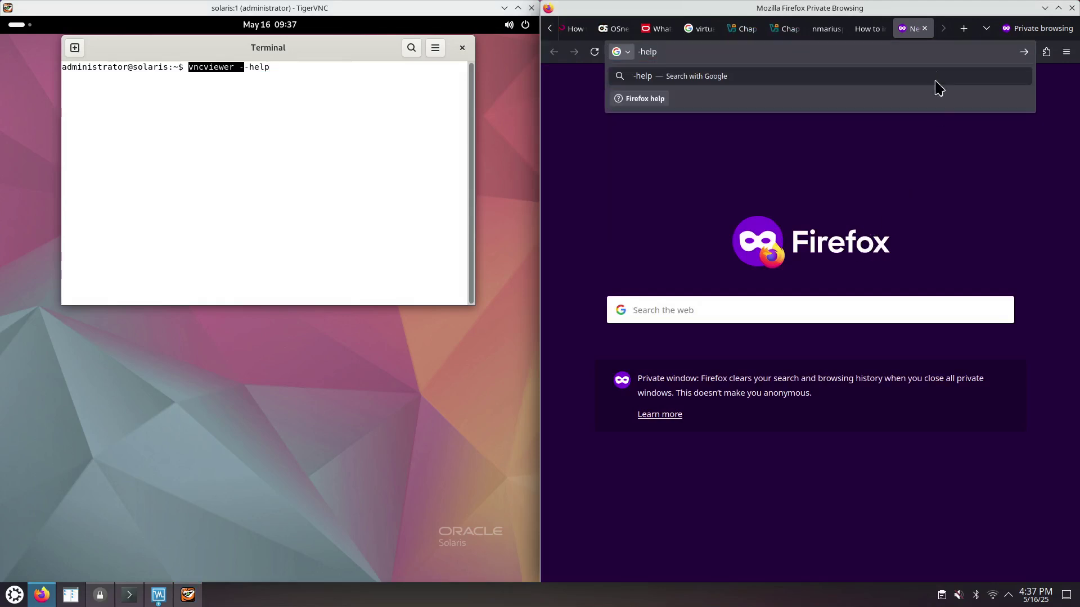
{"action": "left_click", "coordinate": [926, 28]}
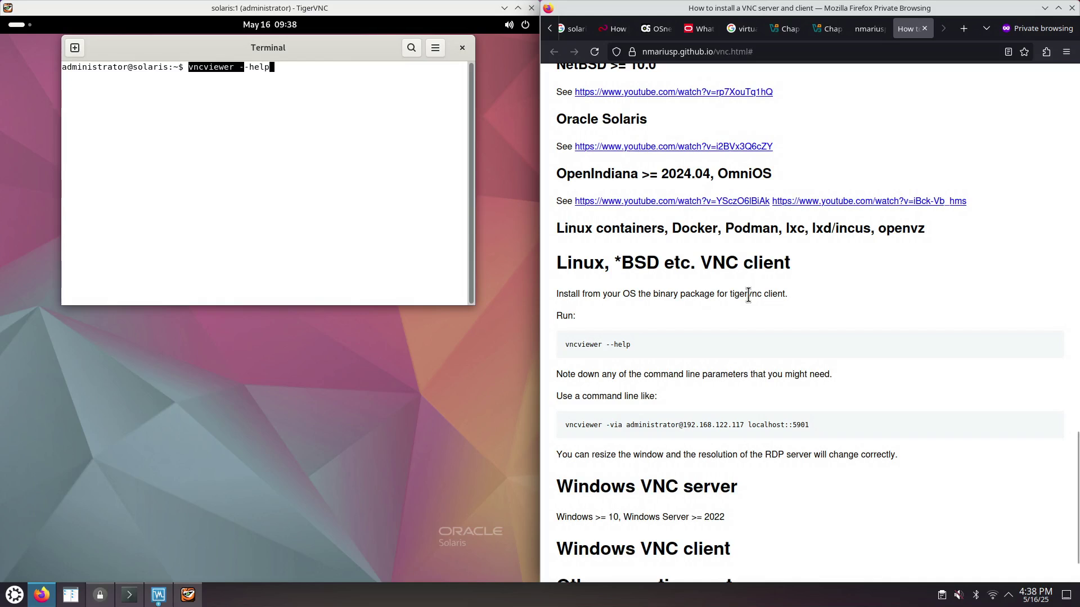
- Clear the terminal prompt, move the Terminal window lower, and bring the VirtualBox Solaris login window forward
{"action": "left_click", "coordinate": [298, 107]}
{"action": "key", "text": "BackSpace"}
{"action": "key", "text": "BackSpace"}
{"action": "key", "text": "BackSpace"}
{"action": "key", "text": "BackSpace"}
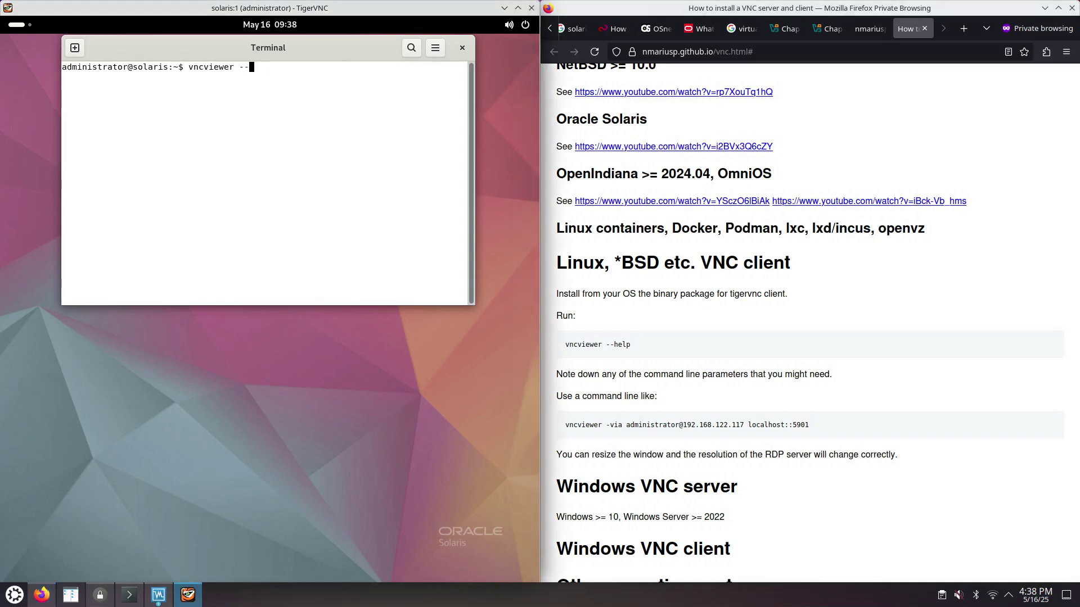
{"action": "key", "text": "BackSpace"}
{"action": "key", "text": "BackSpace"}
{"action": "key", "text": "BackSpace"}
{"action": "key", "text": "BackSpace"}
{"action": "key", "text": "BackSpace"}
{"action": "key", "text": "BackSpace"}
{"action": "key", "text": "BackSpace"}
{"action": "key", "text": "BackSpace"}
{"action": "key", "text": "BackSpace"}
{"action": "key", "text": "BackSpace"}
{"action": "key", "text": "BackSpace"}
{"action": "key", "text": "BackSpace"}
{"action": "left_click_drag", "start_coordinate": [278, 49], "coordinate": [238, 145]}
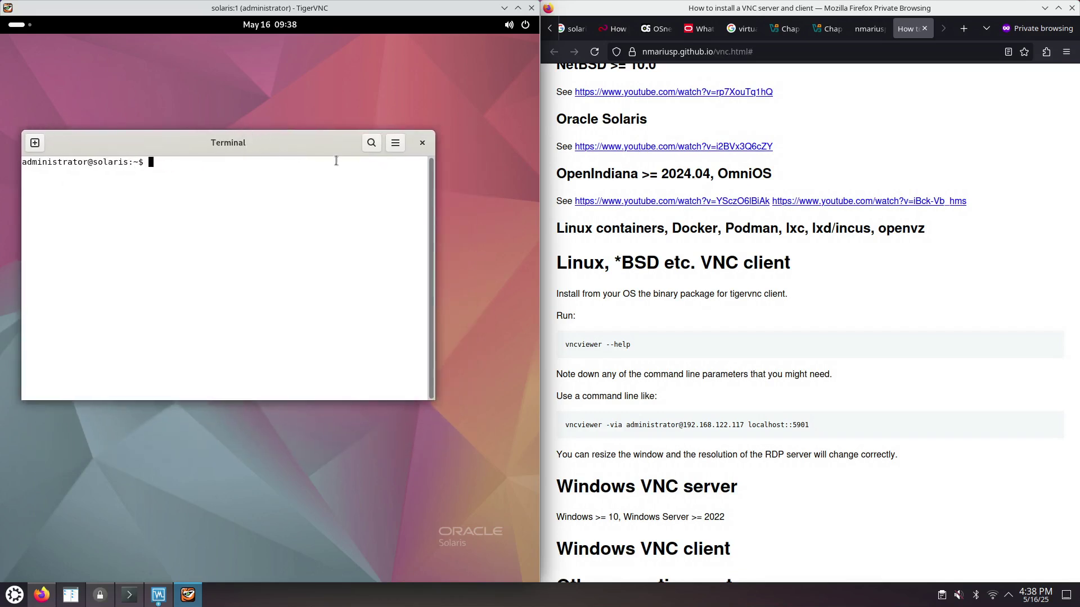
{"action": "double_click", "coordinate": [324, 143]}
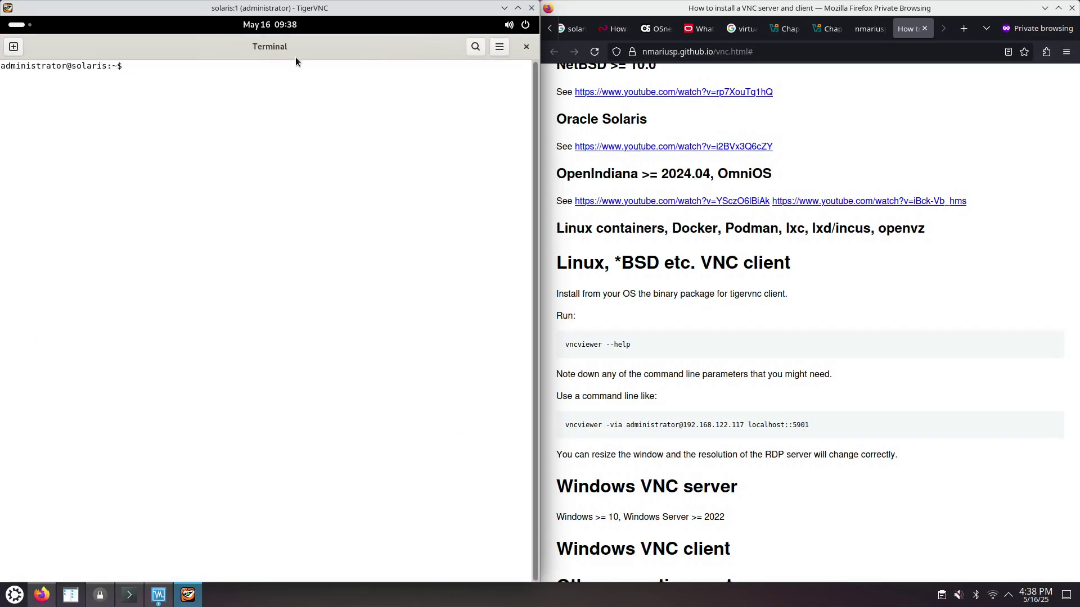
{"action": "double_click", "coordinate": [297, 52]}
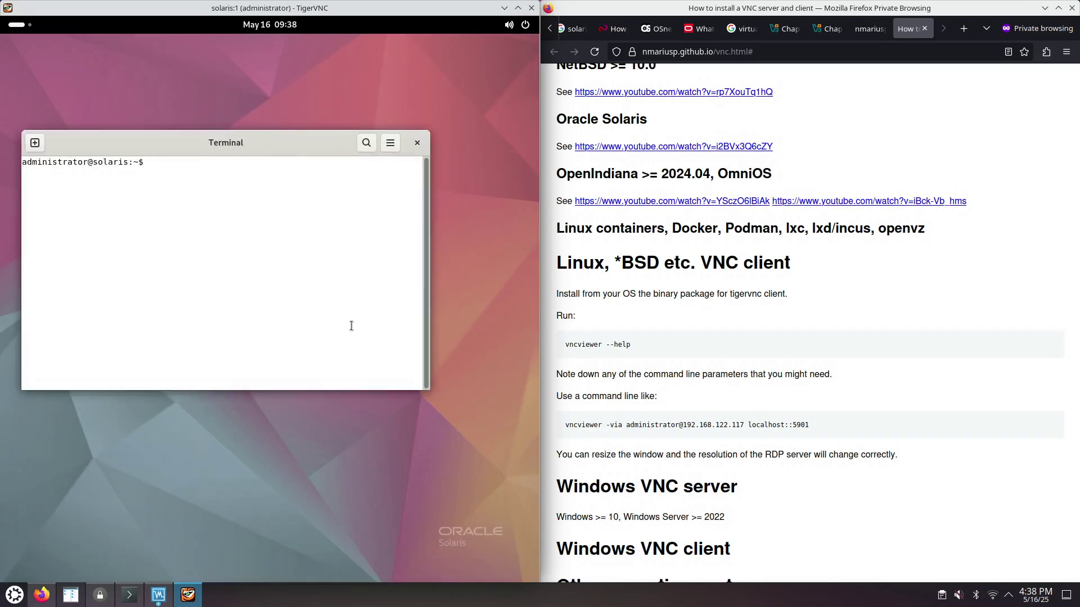
{"action": "left_click", "coordinate": [159, 595]}
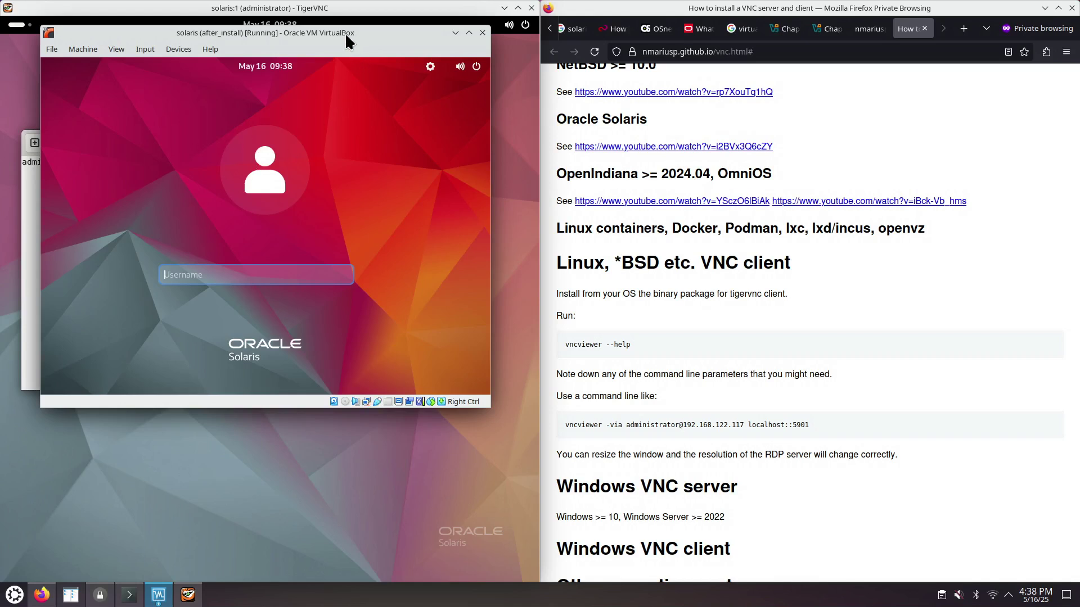
- Enlarge and reposition the VirtualBox Solaris guest window, then minimize it
{"action": "left_click_drag", "start_coordinate": [493, 420], "coordinate": [641, 509]}
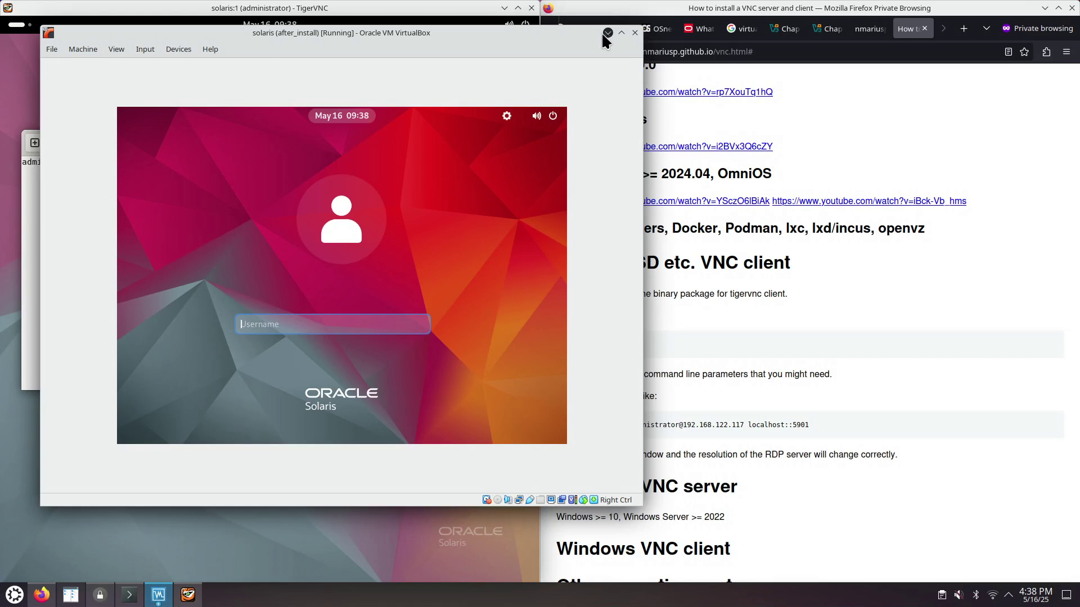
{"action": "left_click_drag", "start_coordinate": [409, 30], "coordinate": [481, 64]}
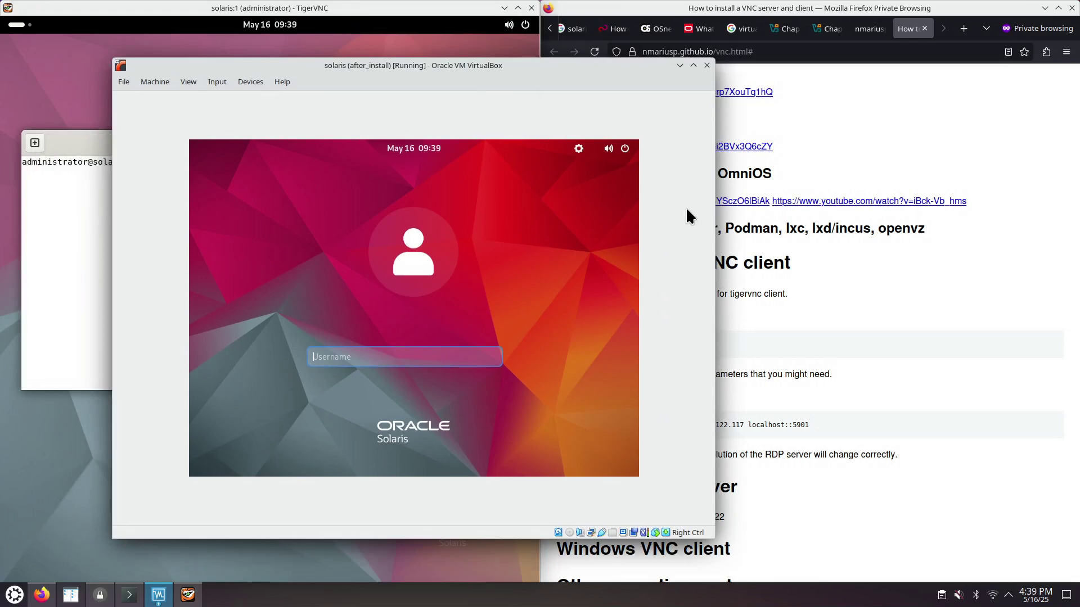
{"action": "left_click", "coordinate": [680, 65]}
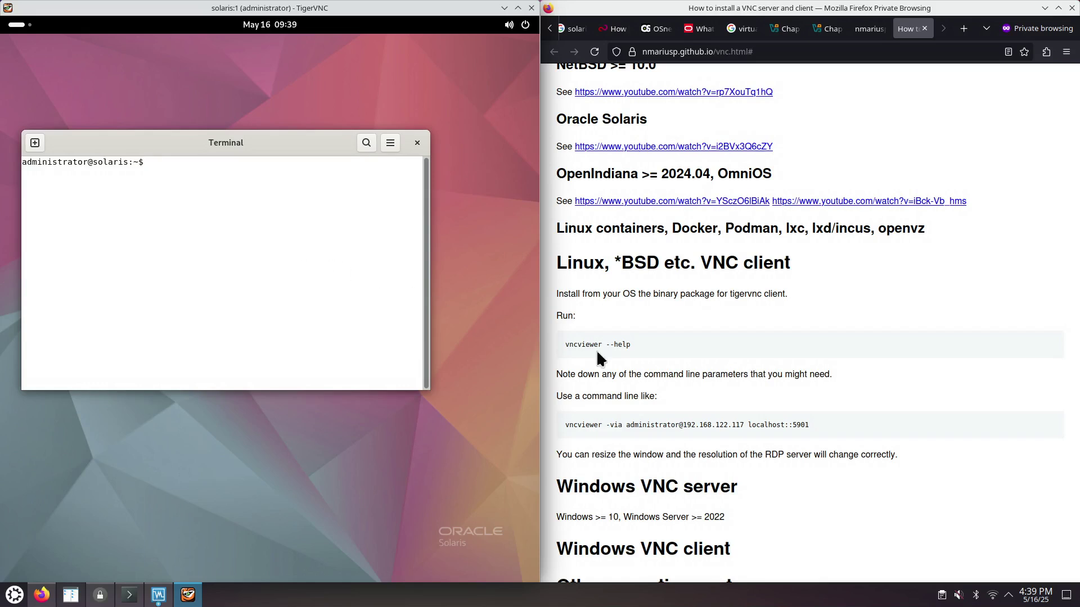
- Show the Fujitsu Solaris tips PDF at page 10, Shutting down the OS
{"action": "left_click", "coordinate": [616, 29]}
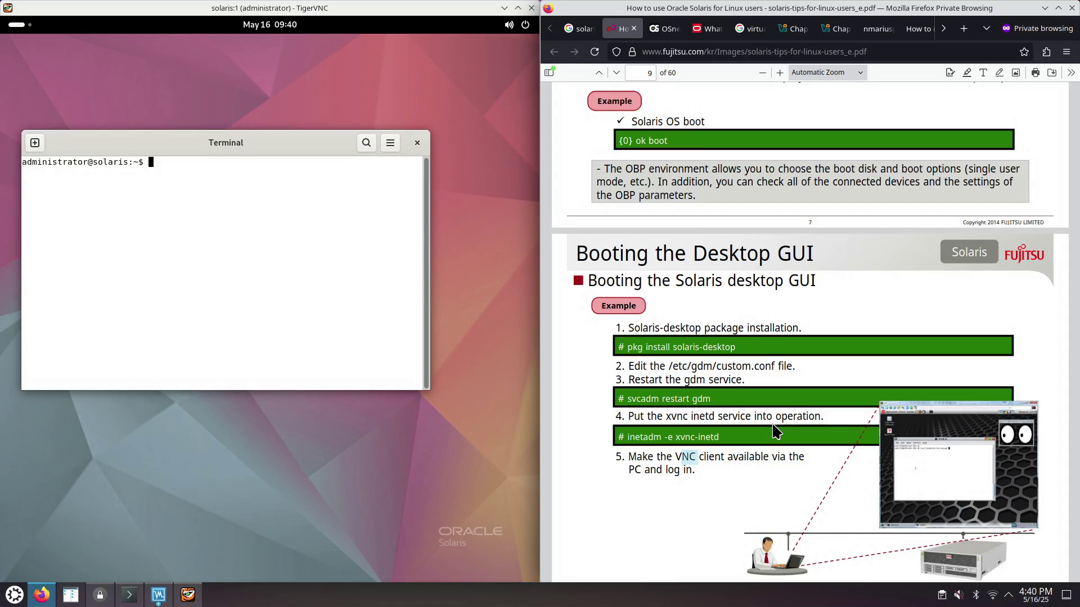
{"action": "scroll", "coordinate": [775, 431], "scroll_direction": "down", "scroll_amount": 8}
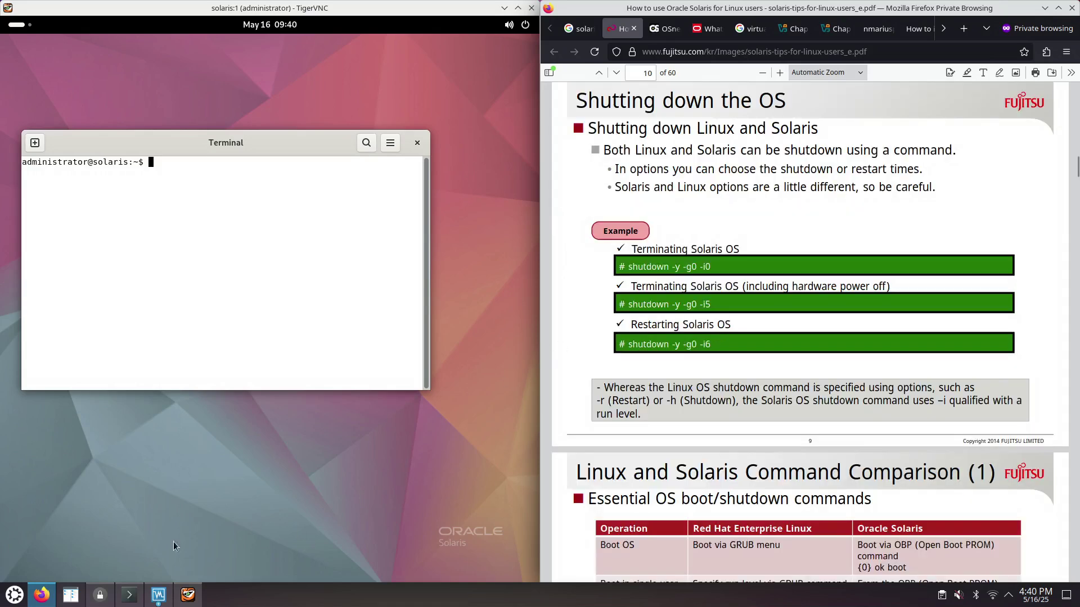
- Bring Konsole forward, check the Solaris SSH tab, and return to the vncviewer session output
{"action": "left_click", "coordinate": [130, 595]}
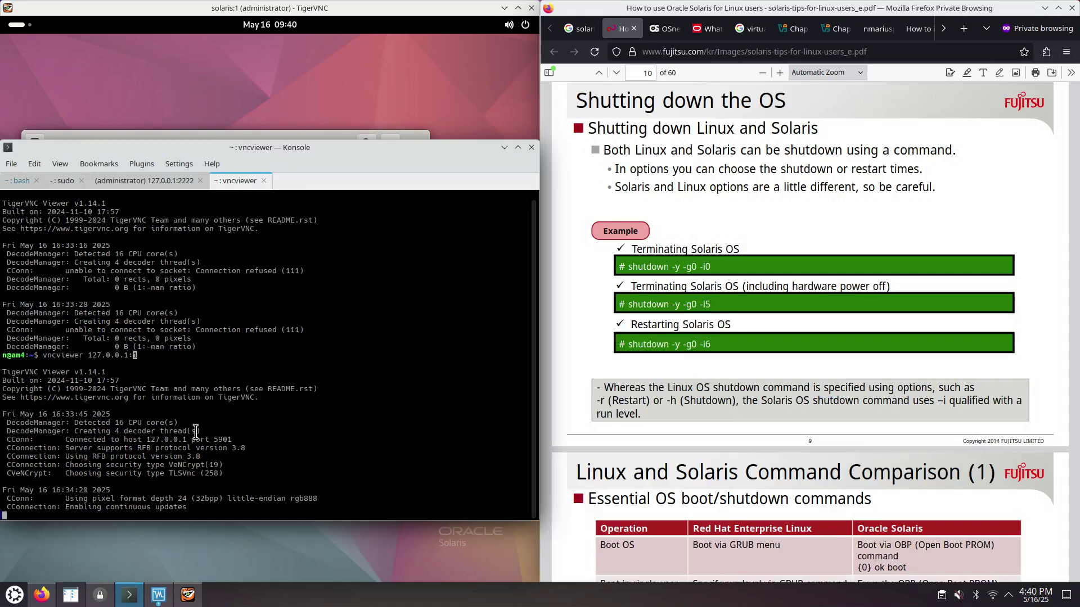
{"action": "scroll", "coordinate": [92, 265], "scroll_direction": "up", "scroll_amount": 1}
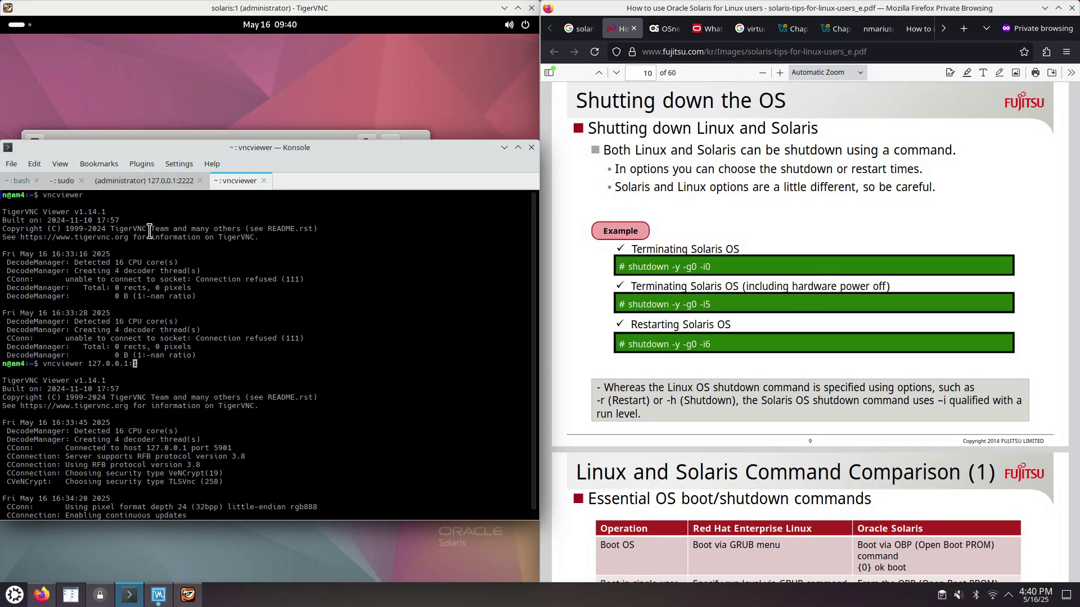
{"action": "left_click", "coordinate": [128, 181]}
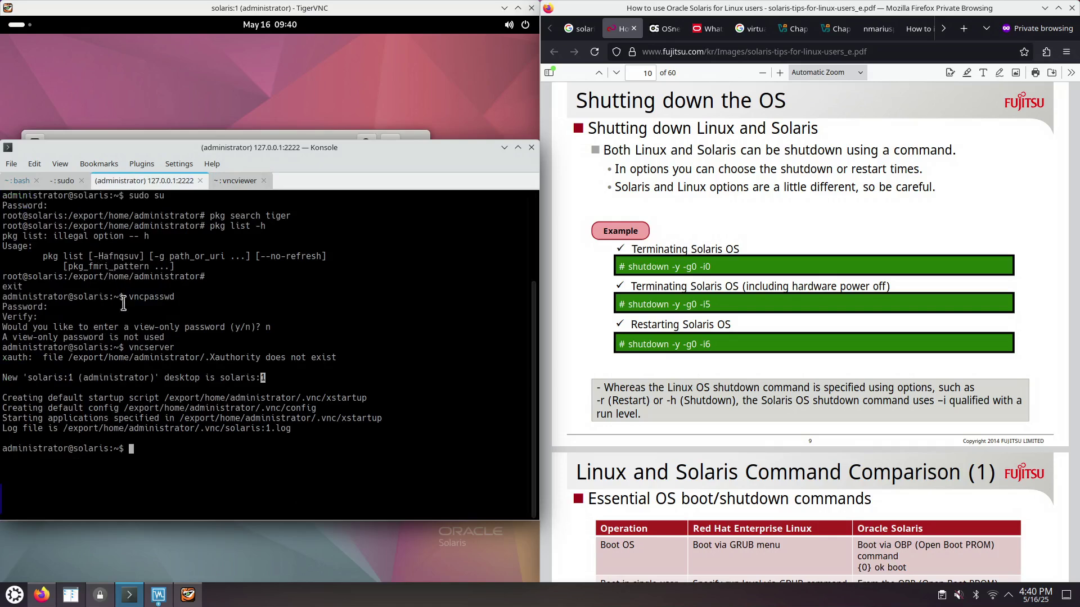
{"action": "left_click", "coordinate": [237, 180]}
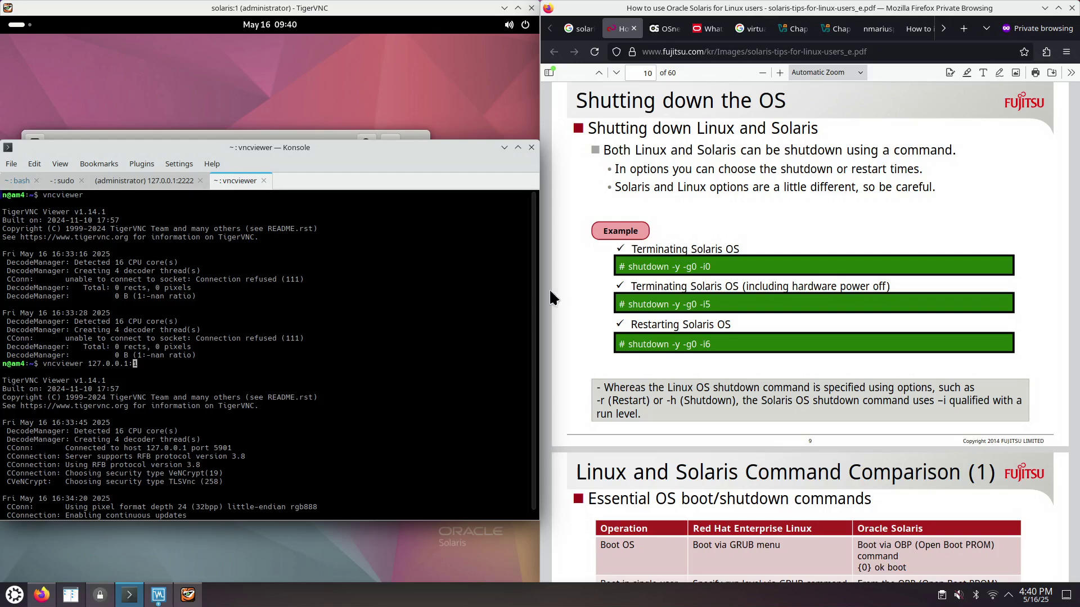
- In the VNC guide, highlight vncpasswd, vncserver and the vncviewer 127.0.0.1:1 command parts
{"action": "left_click", "coordinate": [922, 29]}
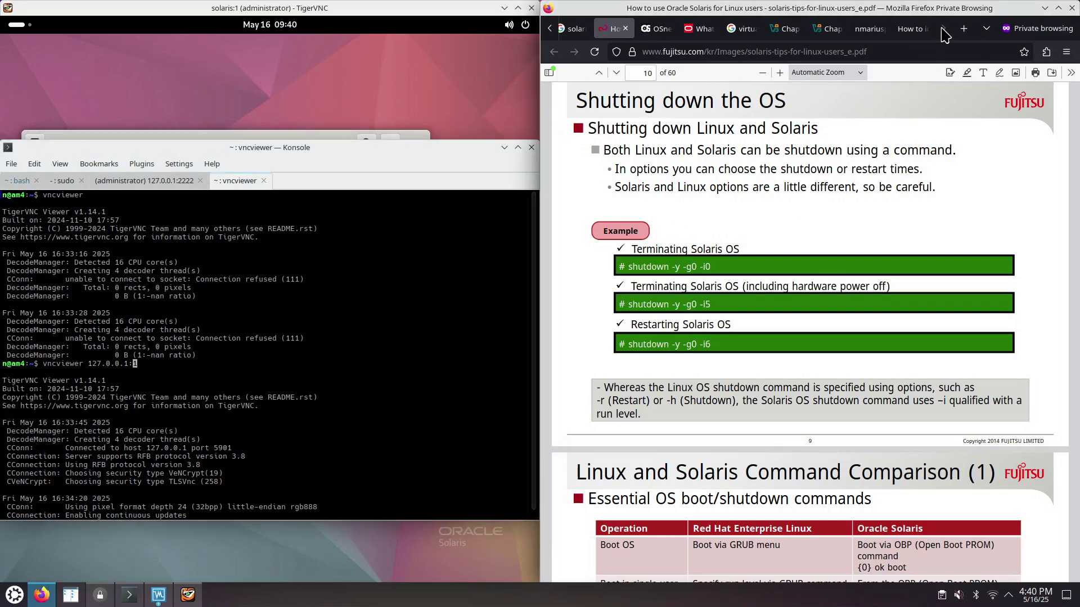
{"action": "scroll", "coordinate": [690, 331], "scroll_direction": "up", "scroll_amount": 8}
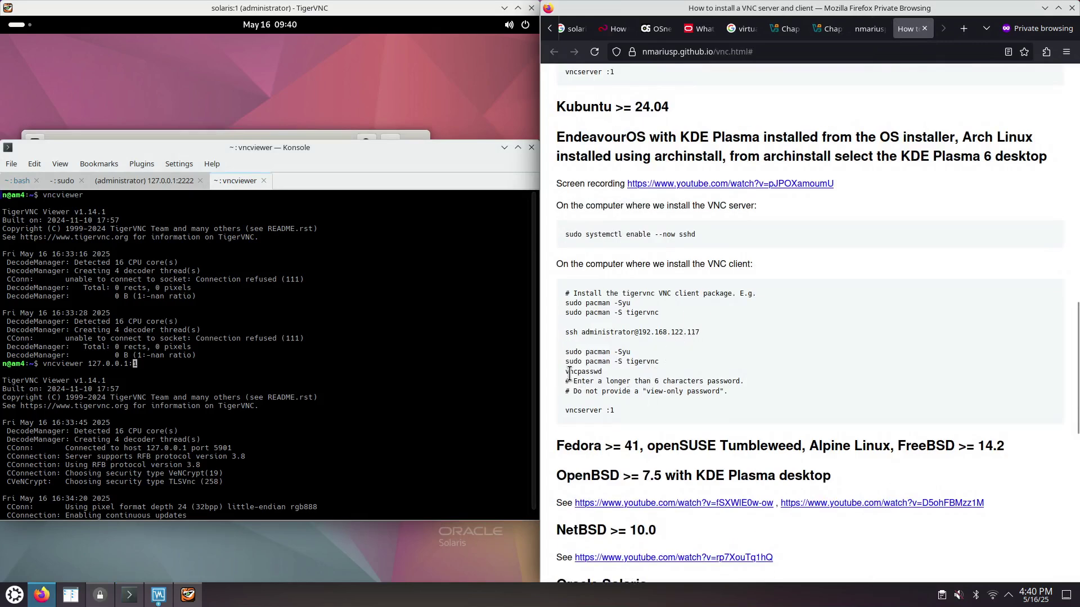
{"action": "double_click", "coordinate": [569, 373]}
{"action": "left_click_drag", "start_coordinate": [565, 411], "coordinate": [600, 414]}
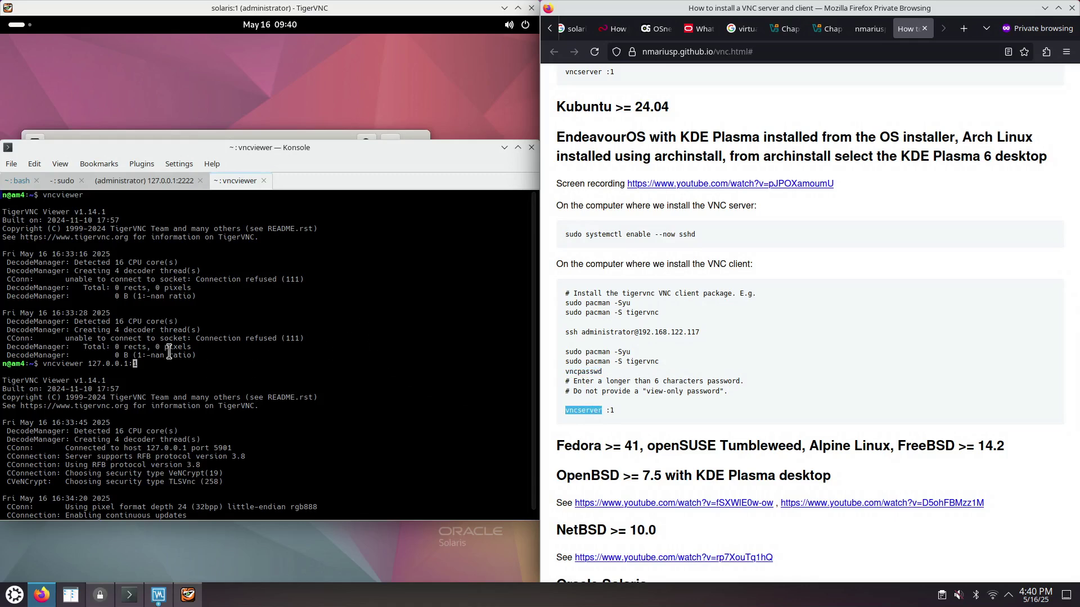
{"action": "left_click_drag", "start_coordinate": [43, 365], "coordinate": [138, 368]}
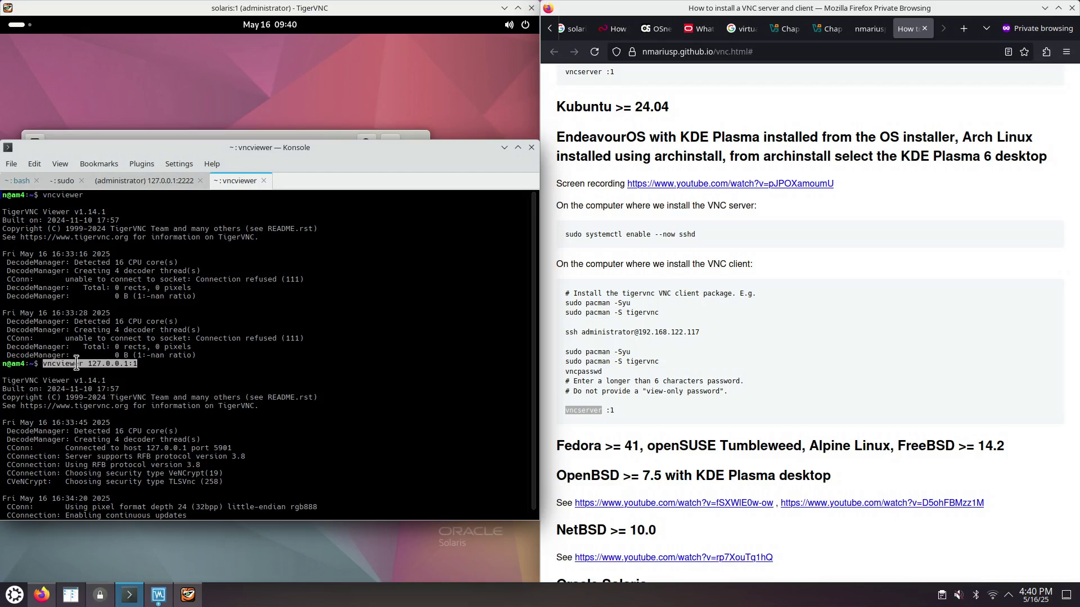
{"action": "left_click_drag", "start_coordinate": [88, 365], "coordinate": [128, 364]}
{"action": "left_click", "coordinate": [139, 364]}
{"action": "left_click_drag", "start_coordinate": [130, 365], "coordinate": [139, 364]}
- Scroll the guide to the vncviewer -via command example and select it
{"action": "scroll", "coordinate": [652, 388], "scroll_direction": "down", "scroll_amount": 5}
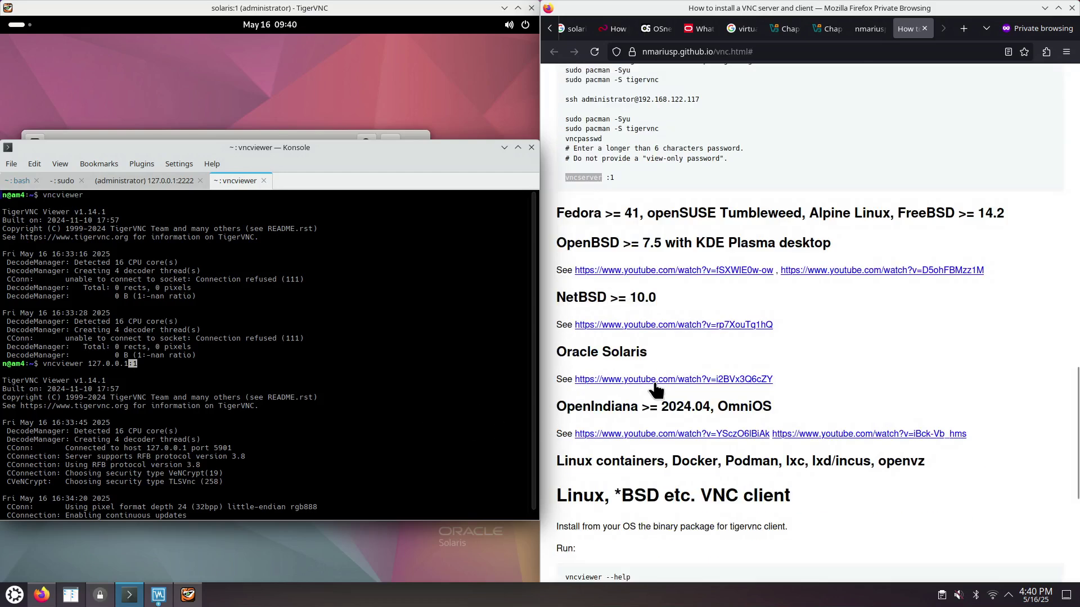
{"action": "scroll", "coordinate": [655, 388], "scroll_direction": "down", "scroll_amount": 6}
{"action": "left_click_drag", "start_coordinate": [562, 359], "coordinate": [825, 360]}
{"action": "left_click", "coordinate": [382, 390]}
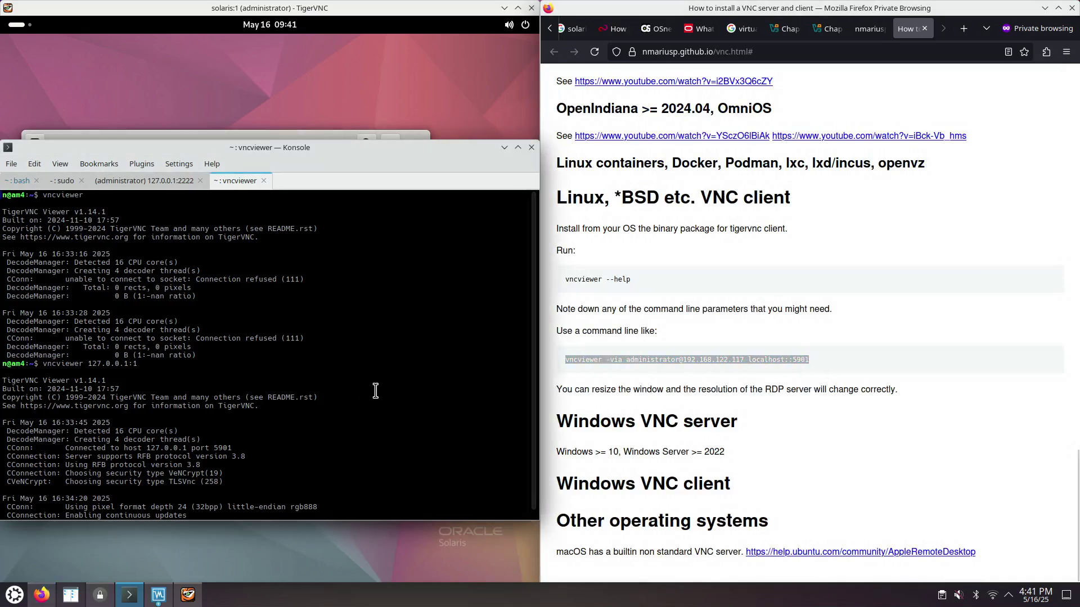
- In the Solaris SSH session, review the ps aux | grep vnc output showing Xvnc on :1
{"action": "key", "text": "shift+Left"}
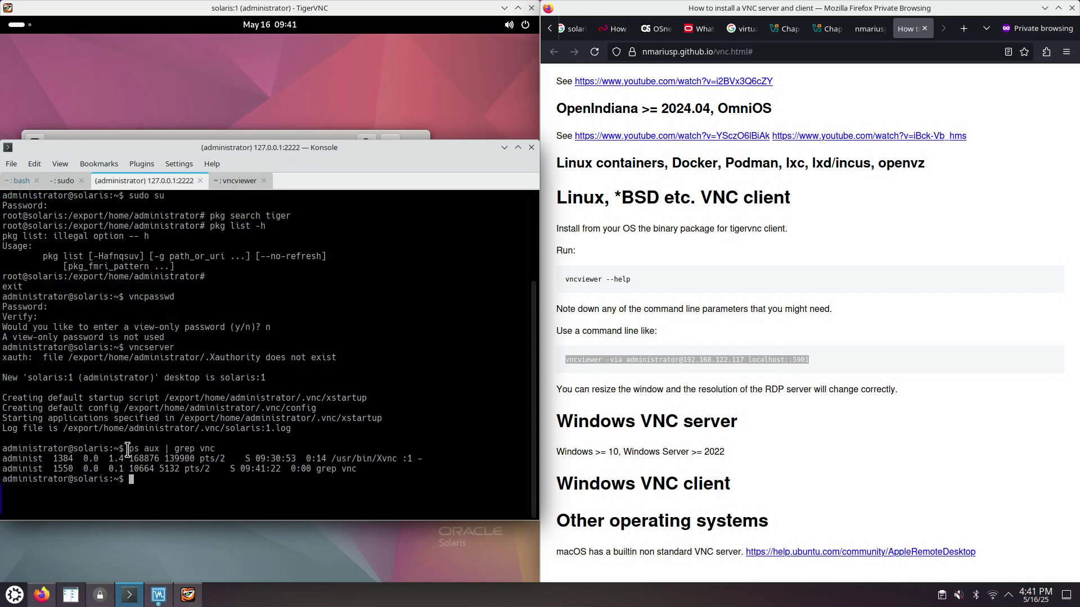
{"action": "left_click_drag", "start_coordinate": [128, 450], "coordinate": [154, 455]}
{"action": "left_click", "coordinate": [173, 448]}
{"action": "double_click", "coordinate": [202, 449]}
{"action": "double_click", "coordinate": [379, 458]}
{"action": "double_click", "coordinate": [406, 458]}
{"action": "double_click", "coordinate": [135, 347]}
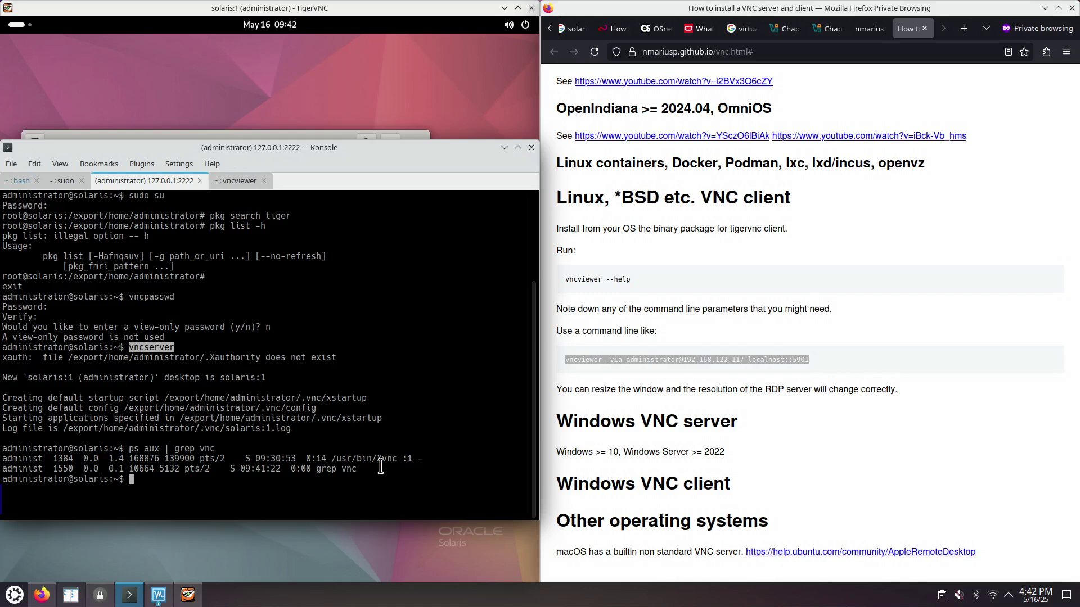
- Run vncserver --help to list its usage options, including -fg
{"action": "type", "text": "vncserver --help"}
{"action": "key", "text": "Return"}
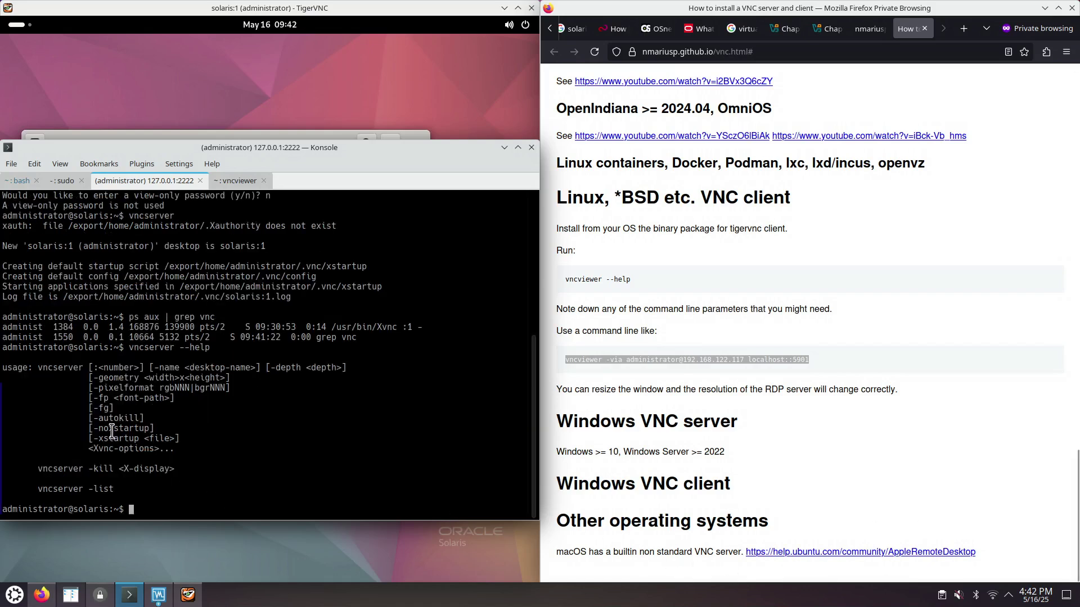
{"action": "double_click", "coordinate": [60, 367]}
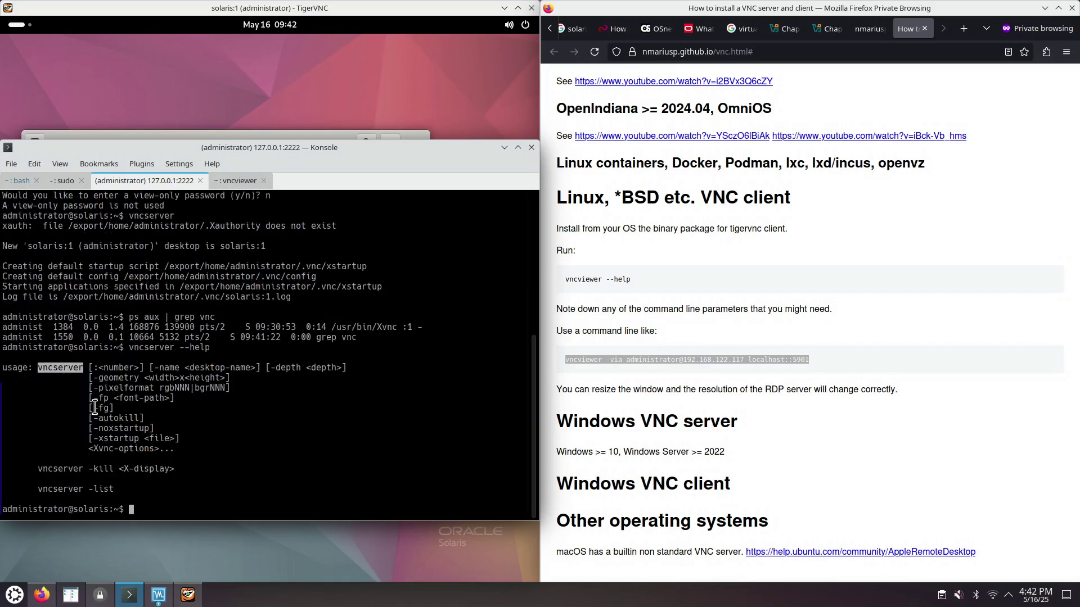
{"action": "left_click_drag", "start_coordinate": [93, 409], "coordinate": [110, 409]}
- Paste 'vncserver -kill' from the help text and run vncserver -kill :1
{"action": "left_click_drag", "start_coordinate": [37, 469], "coordinate": [113, 470]}
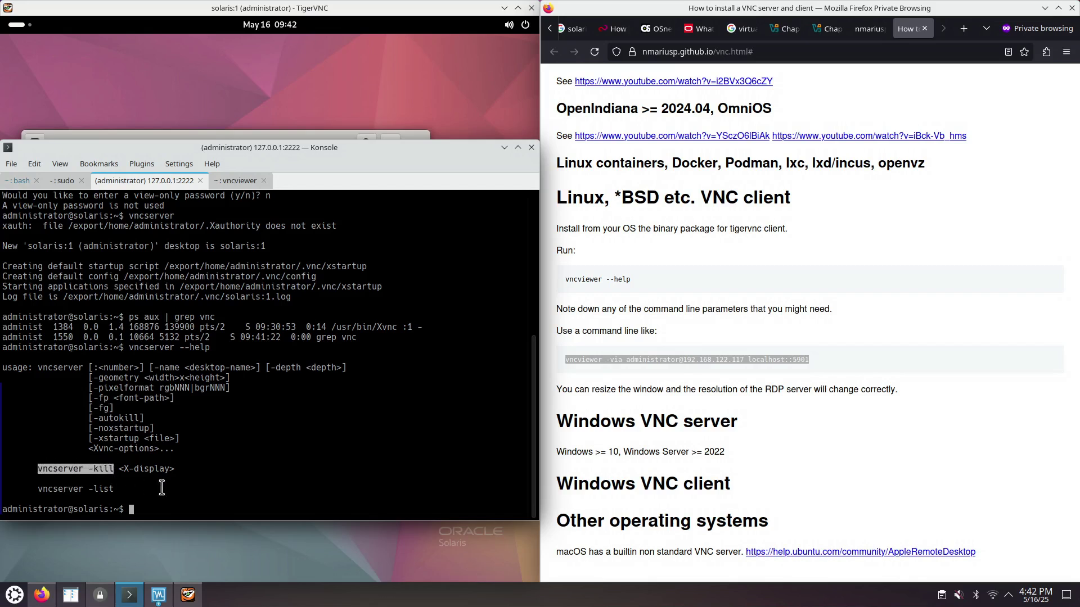
{"action": "middle_click", "coordinate": [180, 496]}
{"action": "type", "text": ":1"}
{"action": "key", "text": "Return"}
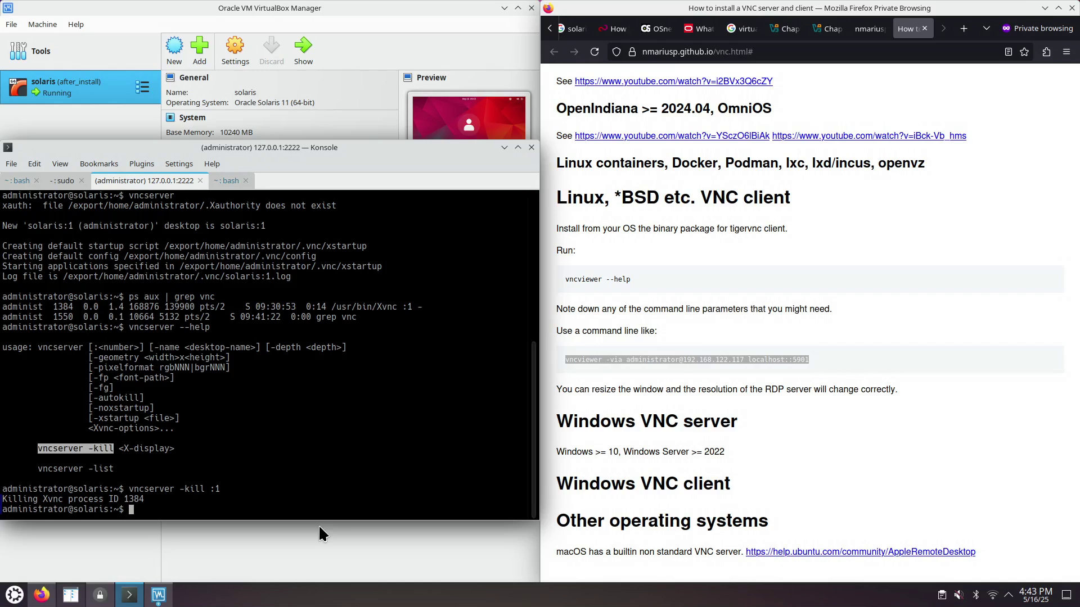
- Rerun ps aux | grep vnc to confirm the Xvnc process has ended
{"action": "key", "text": "Up"}
{"action": "key", "text": "Up"}
{"action": "key", "text": "Up"}
{"action": "key", "text": "Return"}
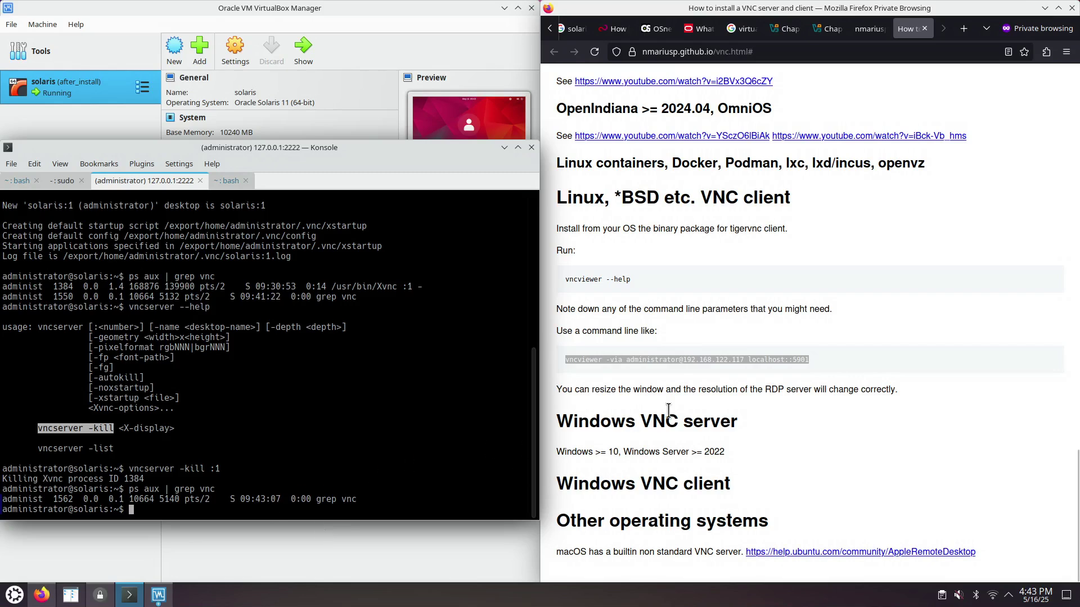
{"action": "left_click", "coordinate": [588, 360]}
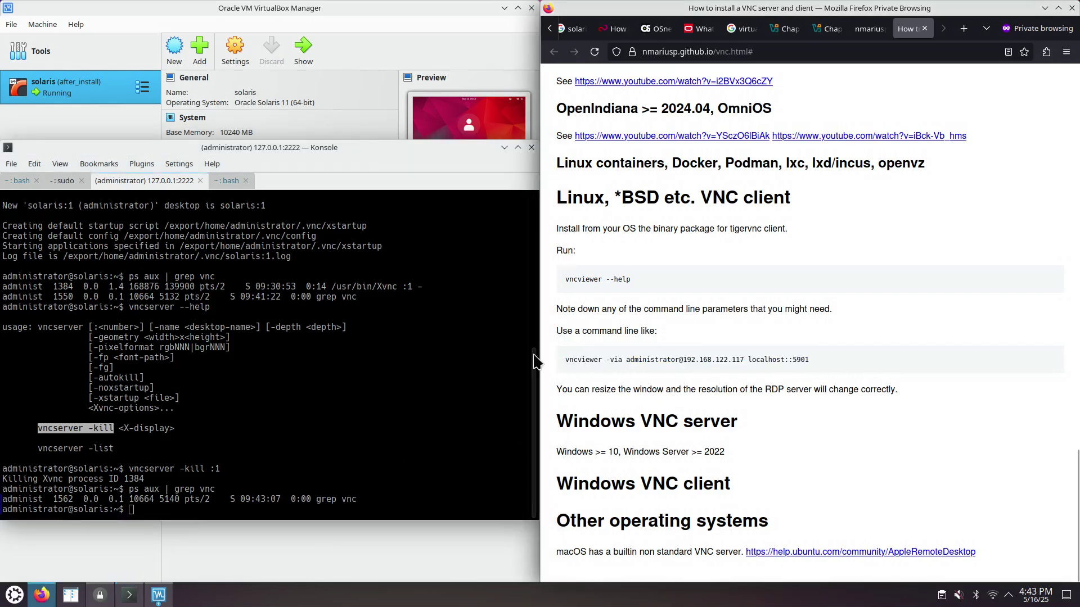
{"action": "left_click", "coordinate": [232, 182]}
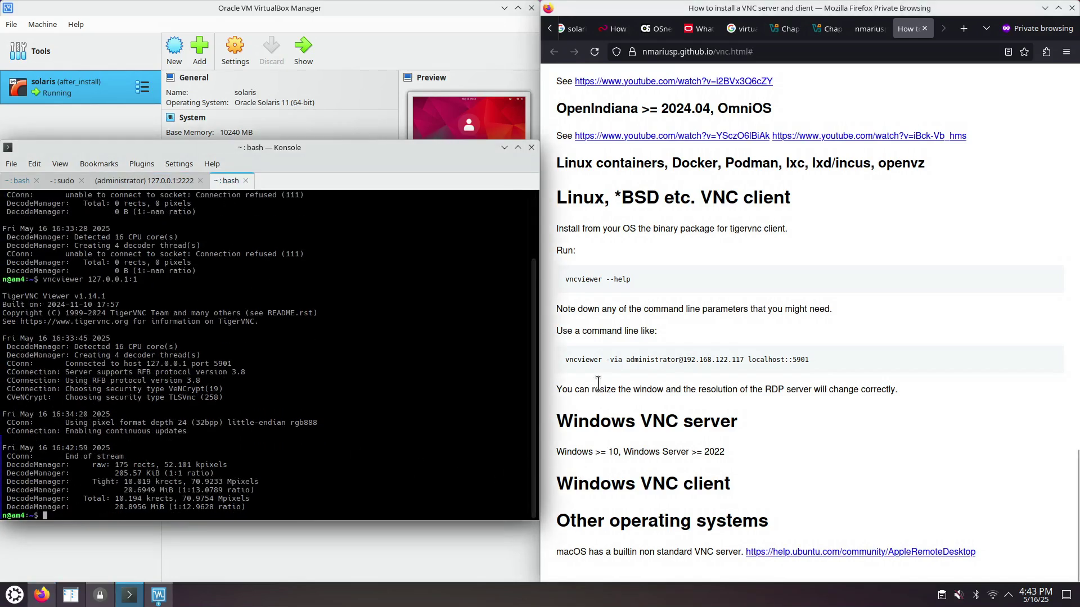
- Copy the guide's example vncviewer -via command
{"action": "left_click", "coordinate": [567, 359]}
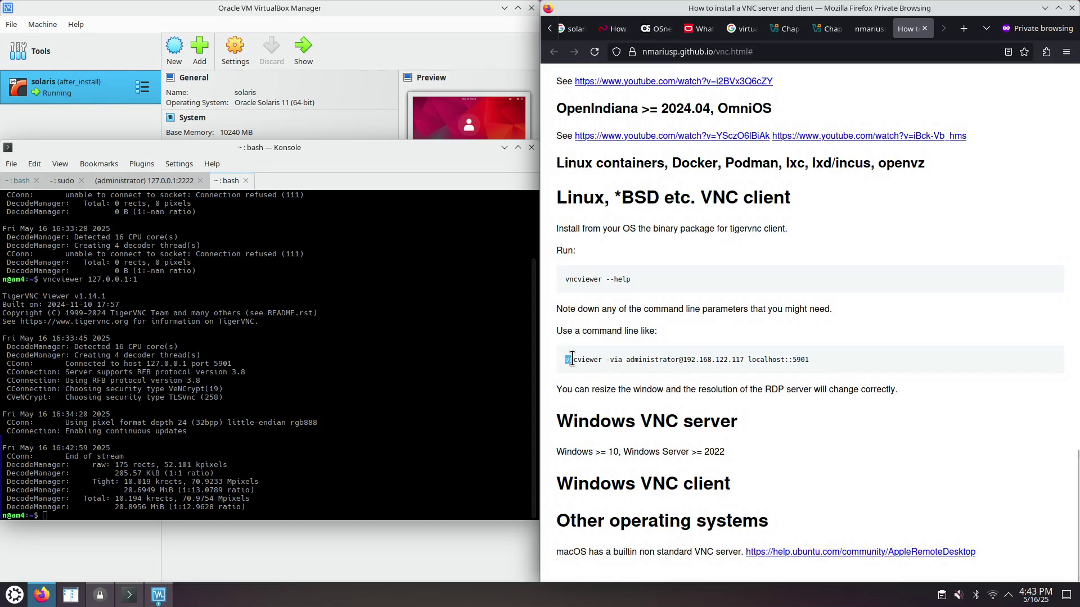
{"action": "left_click_drag", "start_coordinate": [568, 360], "coordinate": [815, 361]}
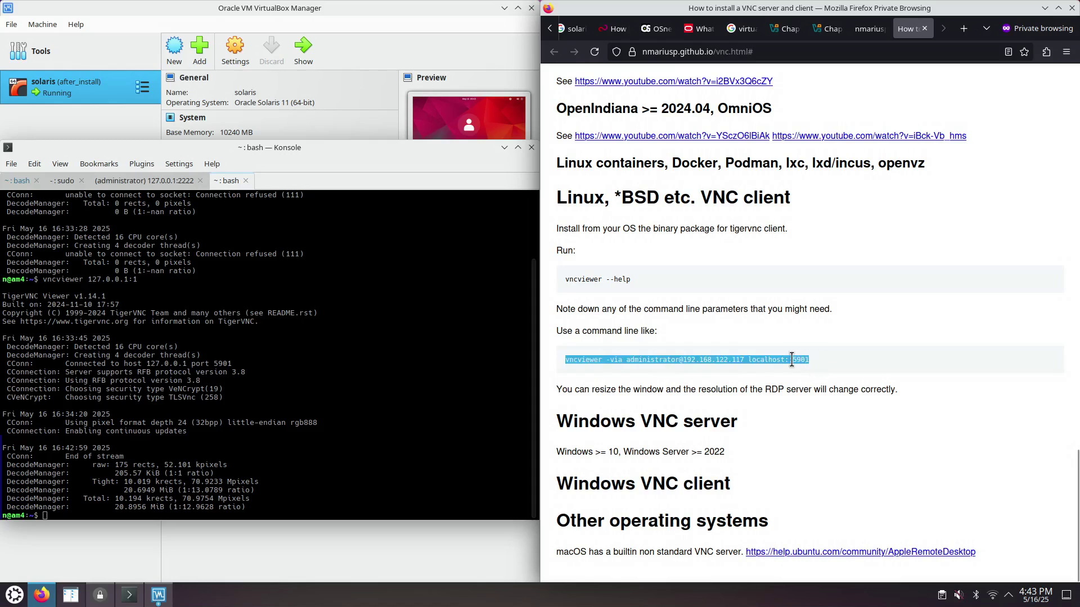
{"action": "right_click", "coordinate": [814, 361]}
{"action": "left_click", "coordinate": [812, 374]}
- Paste the vncviewer command into a new Kate document and select its user@address part
{"action": "left_click", "coordinate": [15, 596]}
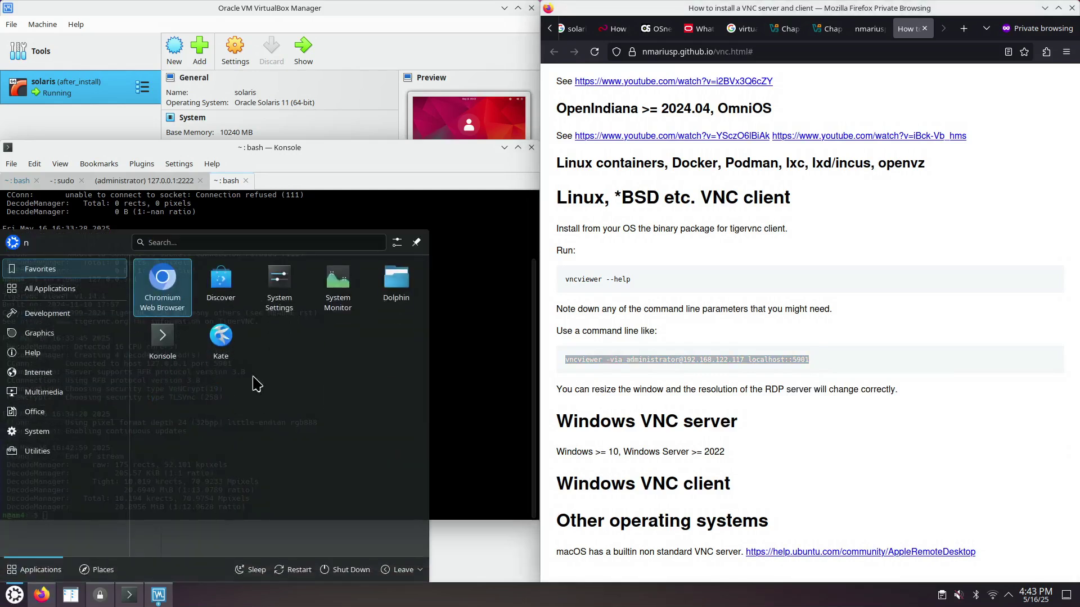
{"action": "left_click", "coordinate": [225, 346]}
{"action": "right_click", "coordinate": [614, 151]}
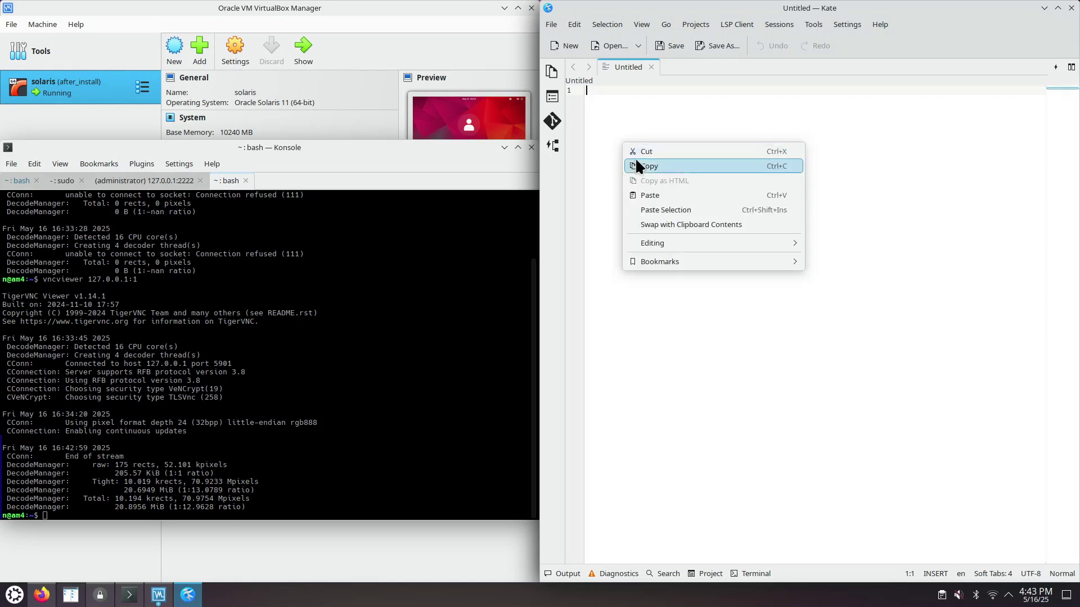
{"action": "left_click", "coordinate": [636, 194]}
{"action": "left_click_drag", "start_coordinate": [702, 10], "coordinate": [368, 212]}
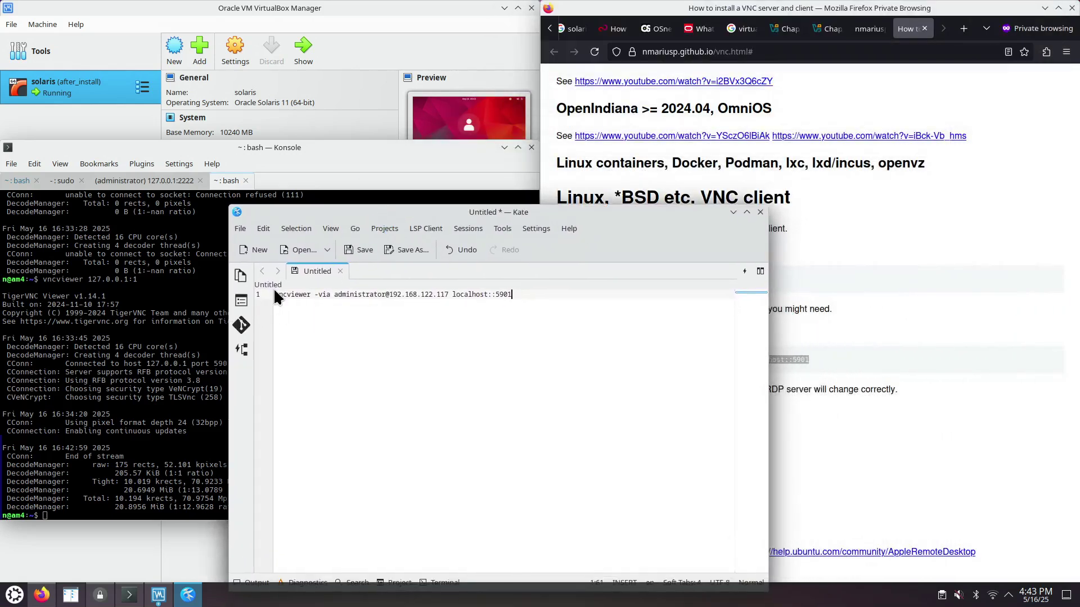
{"action": "left_click", "coordinate": [334, 295]}
{"action": "left_click_drag", "start_coordinate": [334, 294], "coordinate": [521, 297]}
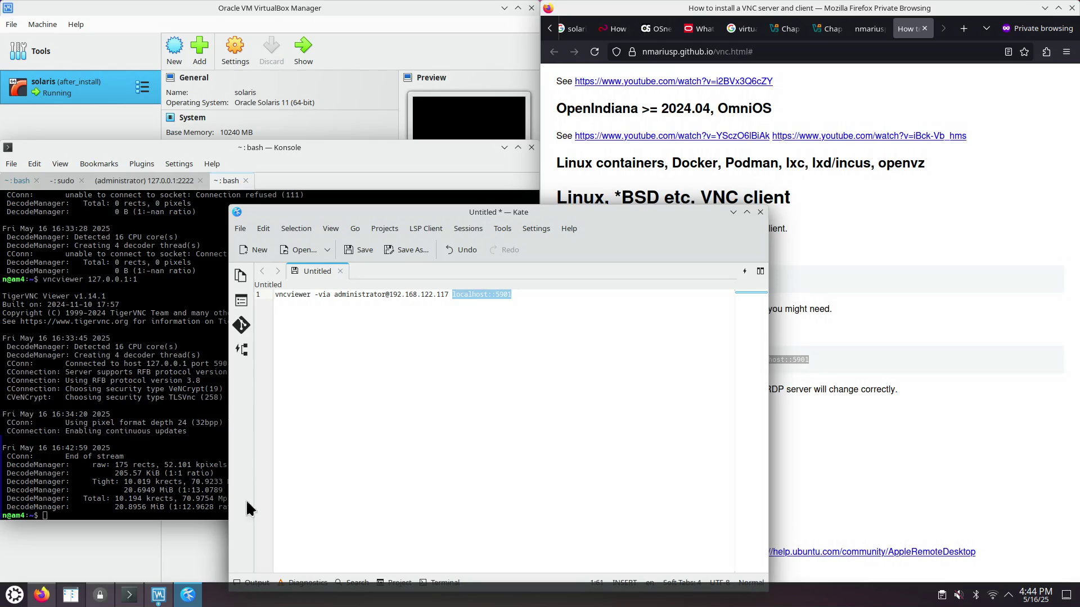
{"action": "left_click", "coordinate": [158, 594]}
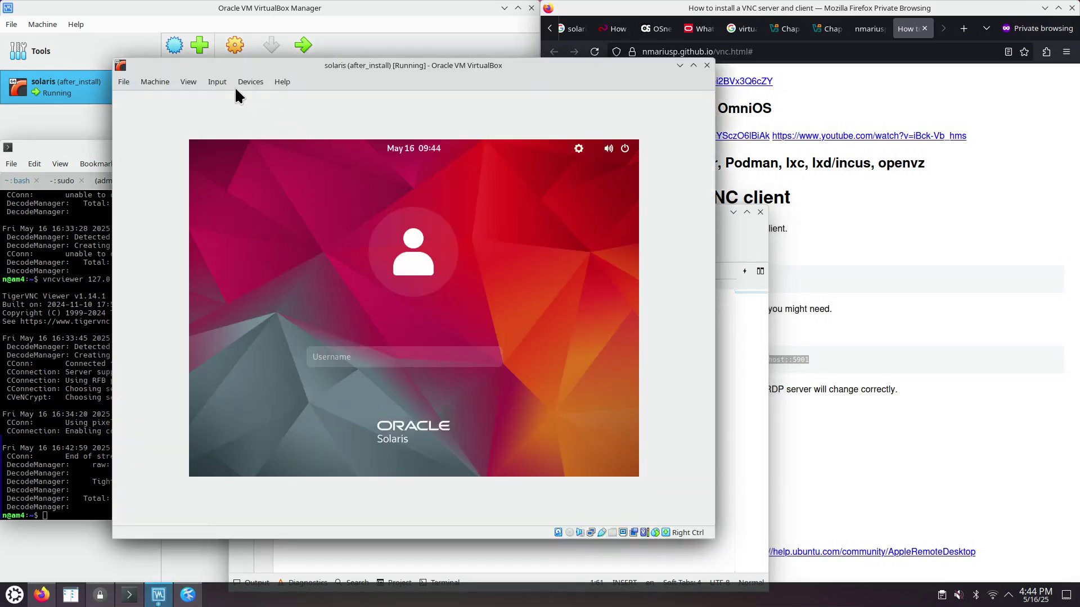
- Remove the solaris VM's VNC port-forwarding rule, keeping only SSH 2222→22, and save
{"action": "left_click", "coordinate": [287, 49]}
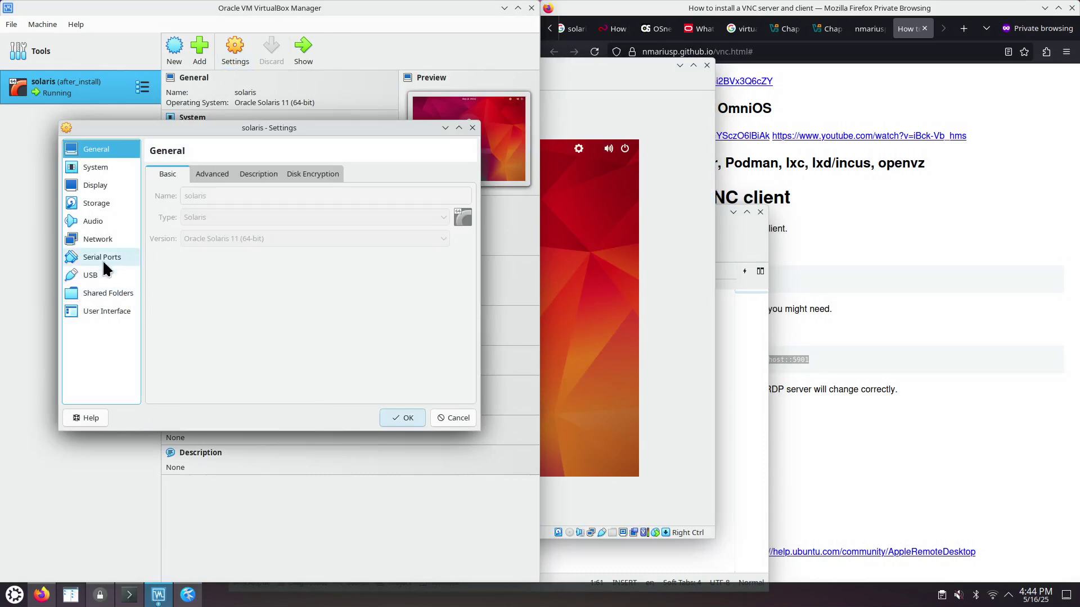
{"action": "left_click", "coordinate": [99, 240]}
{"action": "left_click", "coordinate": [169, 251]}
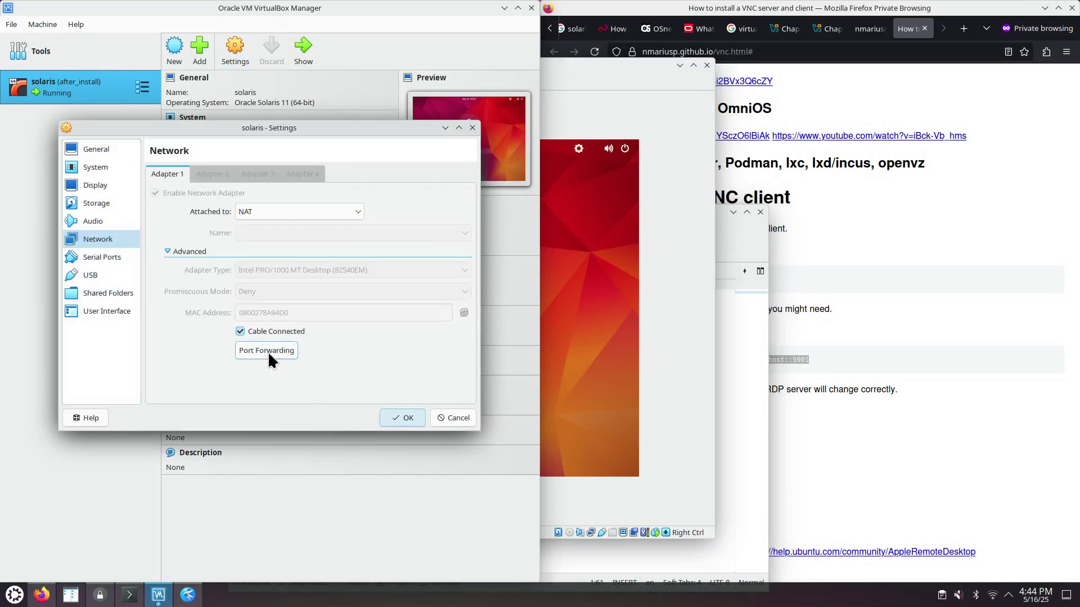
{"action": "left_click", "coordinate": [267, 351]}
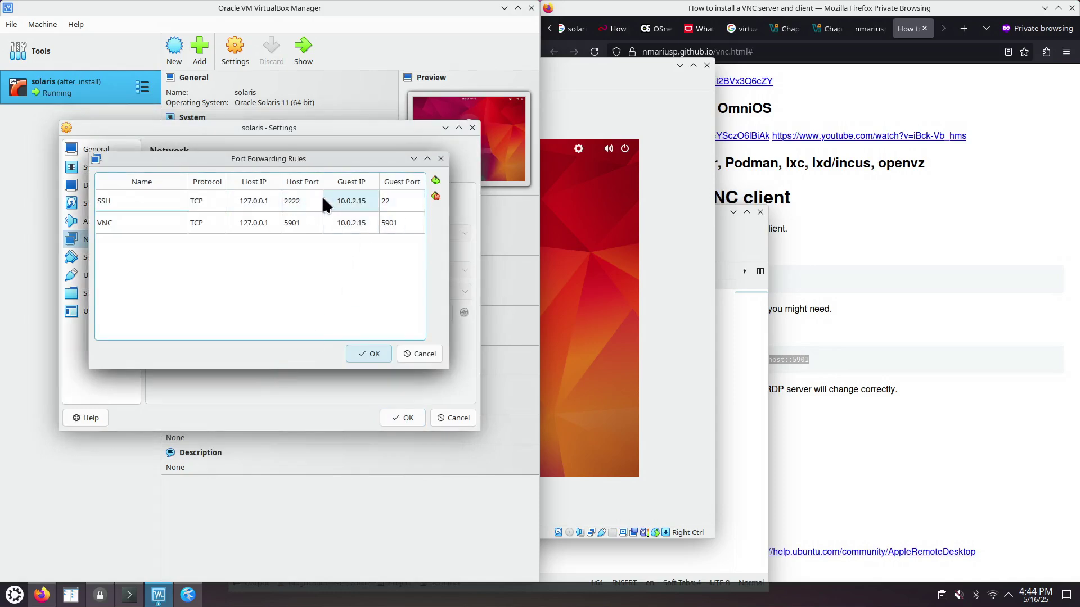
{"action": "left_click", "coordinate": [140, 221]}
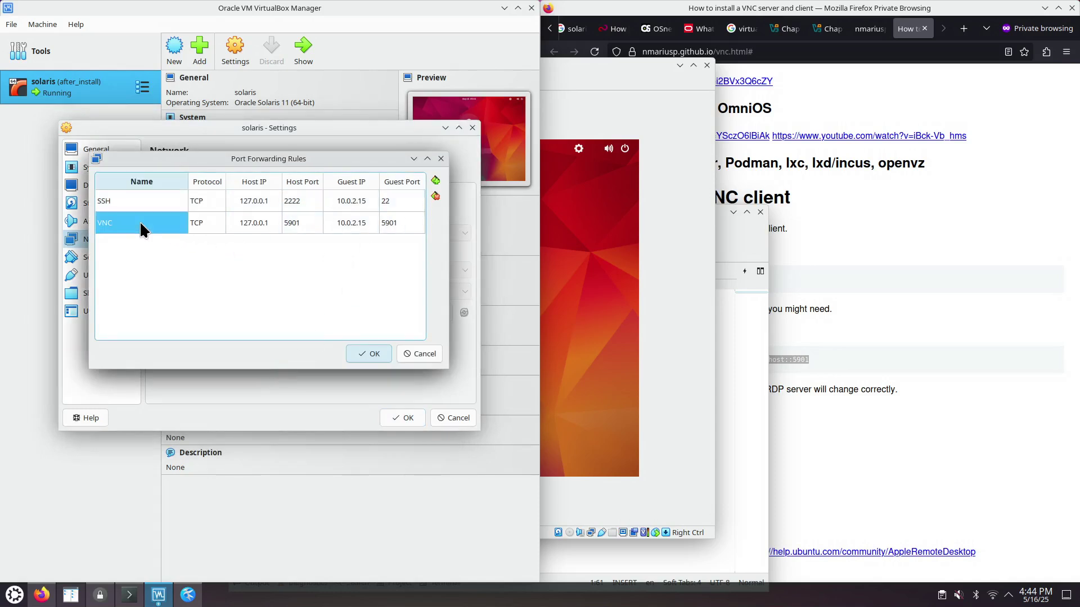
{"action": "left_click", "coordinate": [436, 195]}
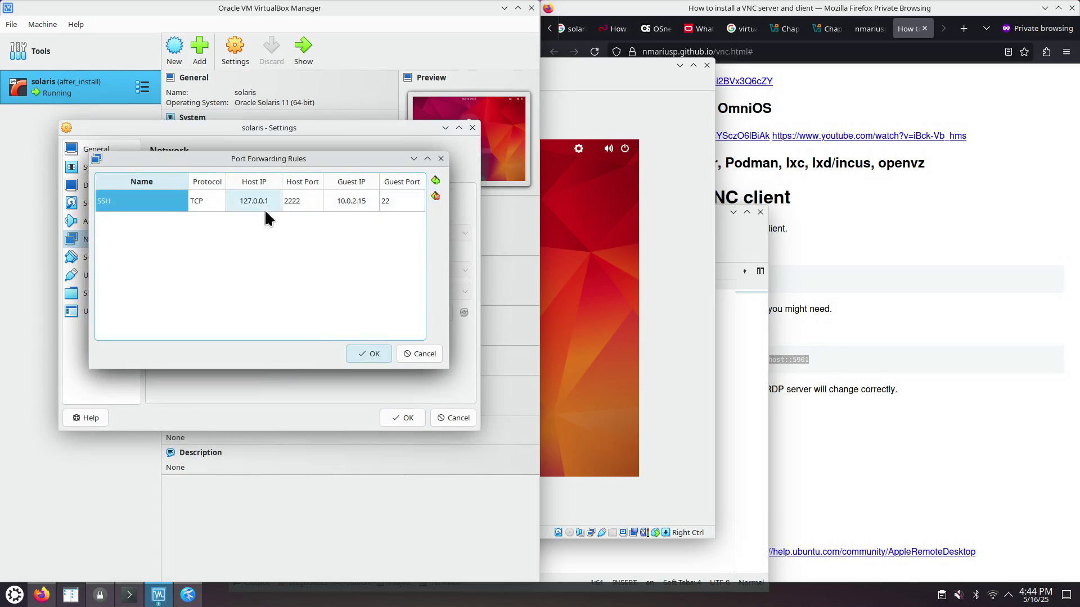
{"action": "left_click", "coordinate": [365, 354]}
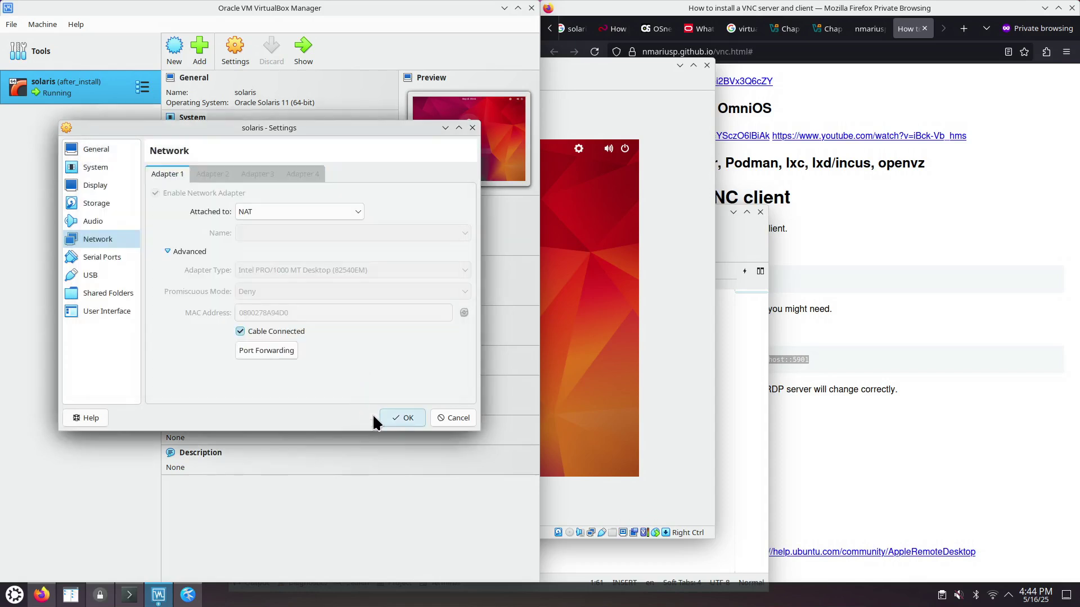
{"action": "left_click", "coordinate": [397, 419]}
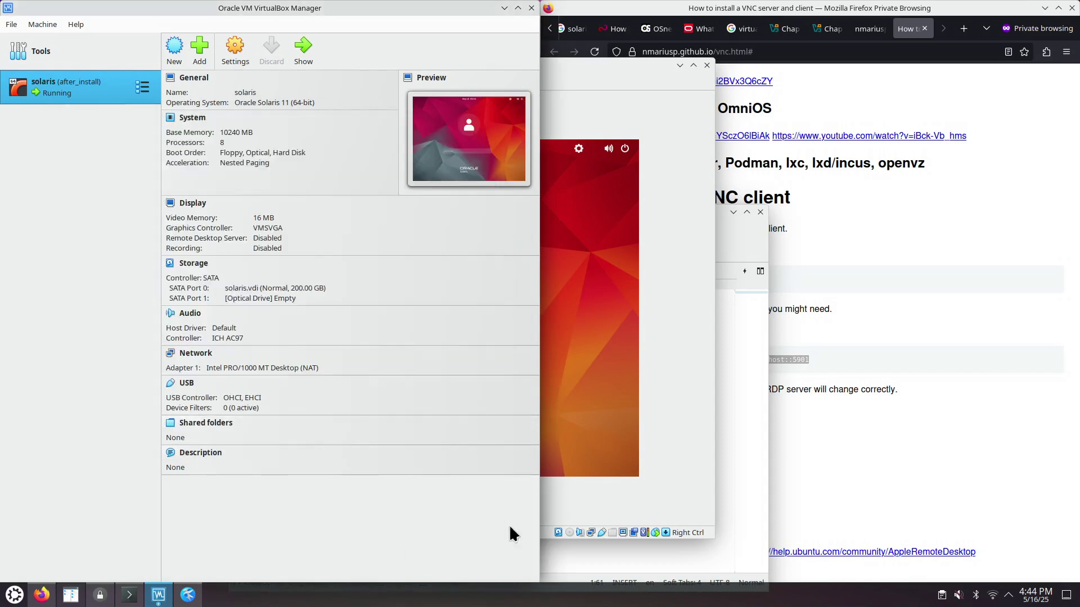
- In Kate, replace the -via address 192.168.122.117 with 127.0.0.1
{"action": "left_click", "coordinate": [738, 473]}
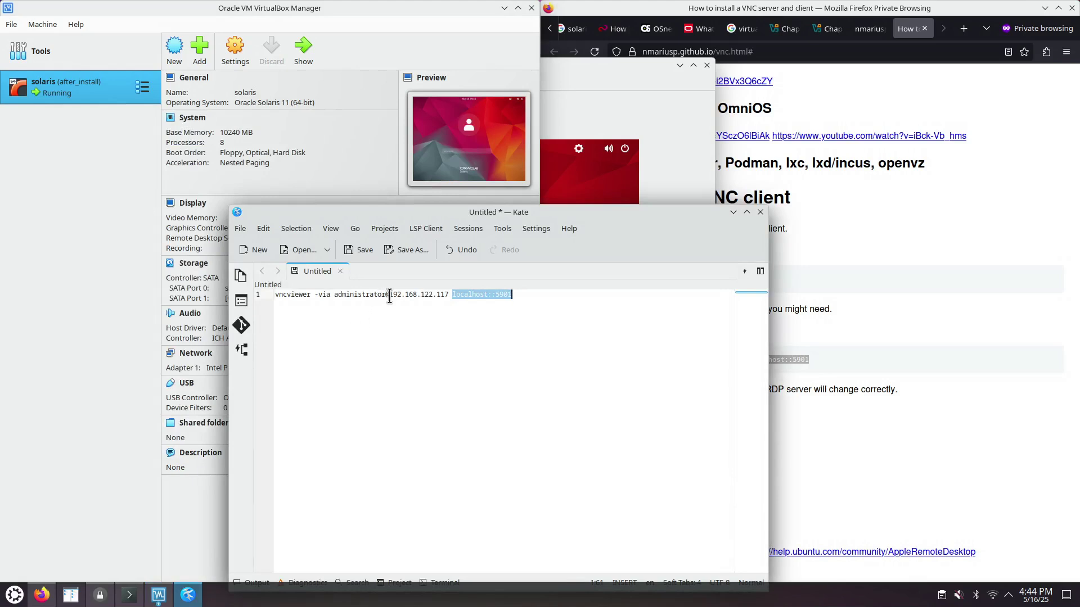
{"action": "left_click_drag", "start_coordinate": [389, 295], "coordinate": [448, 297]}
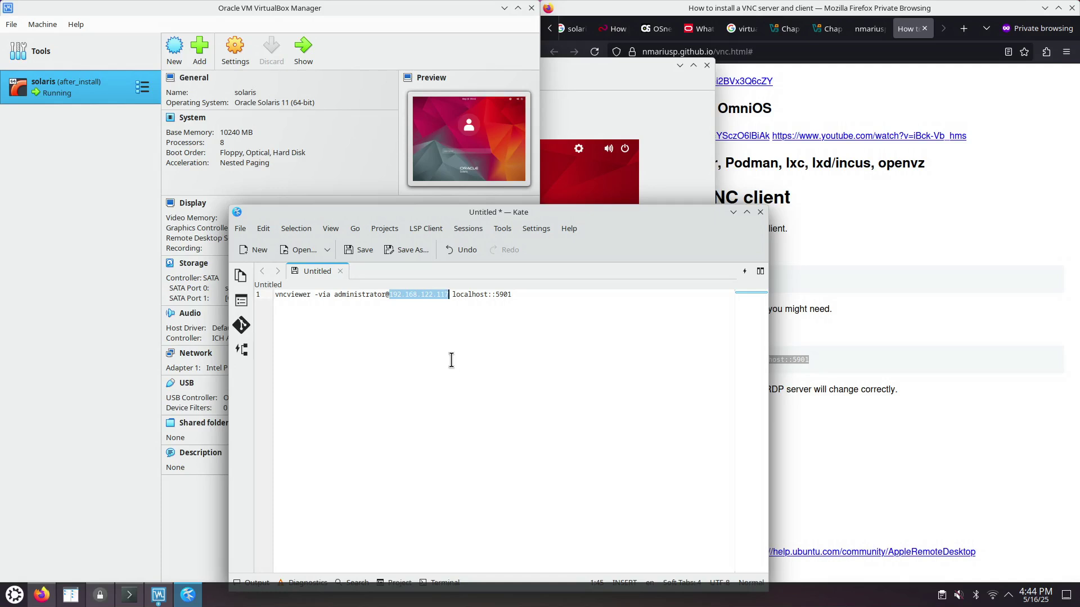
{"action": "type", "text": "127.0."}
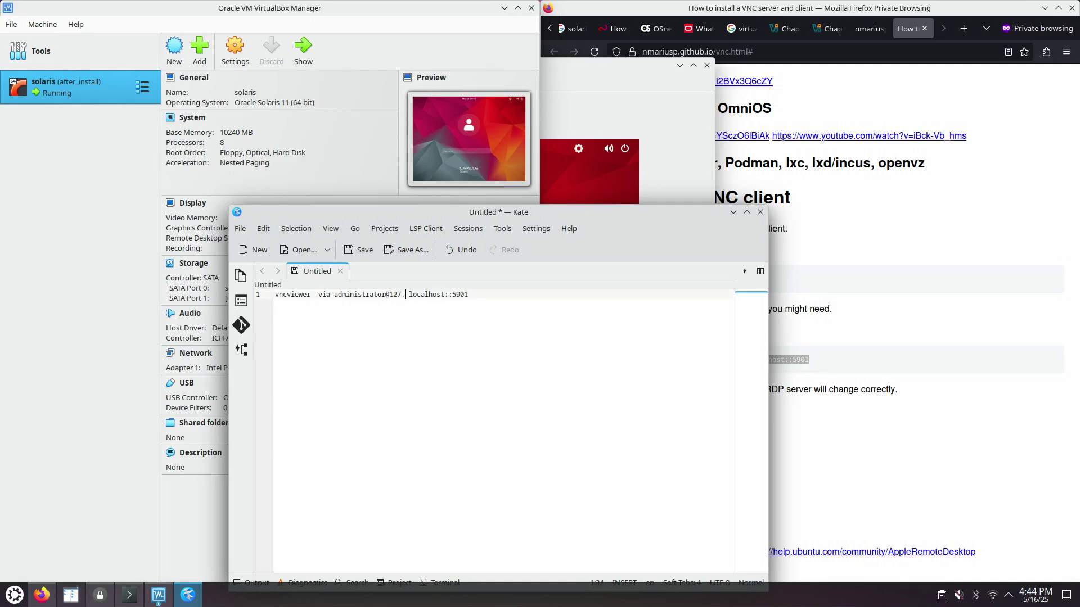
{"action": "type", "text": "0.1"}
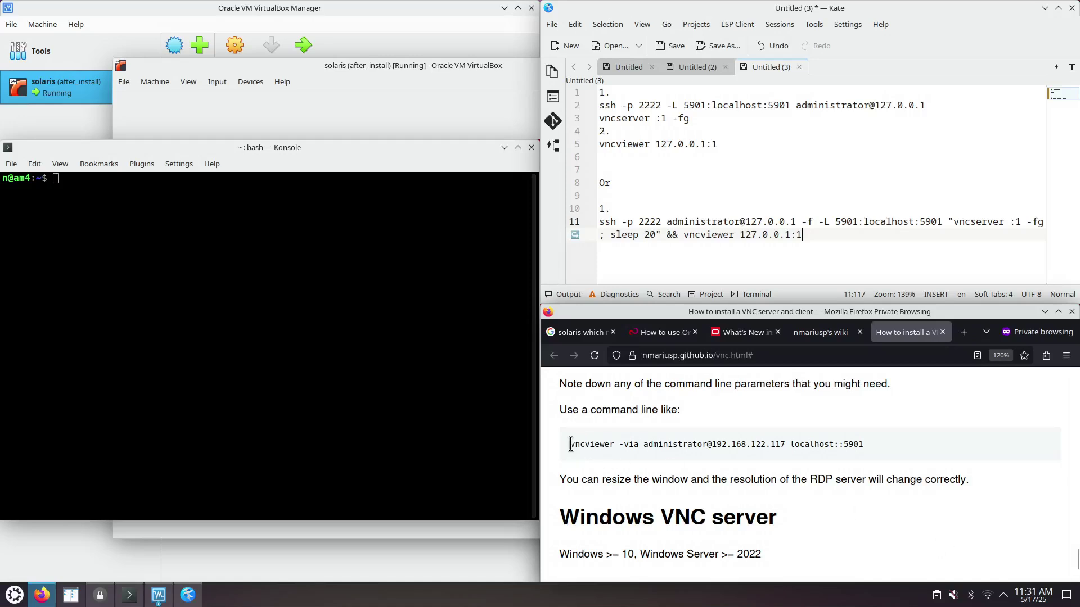
{"action": "left_click_drag", "start_coordinate": [569, 444], "coordinate": [856, 445]}
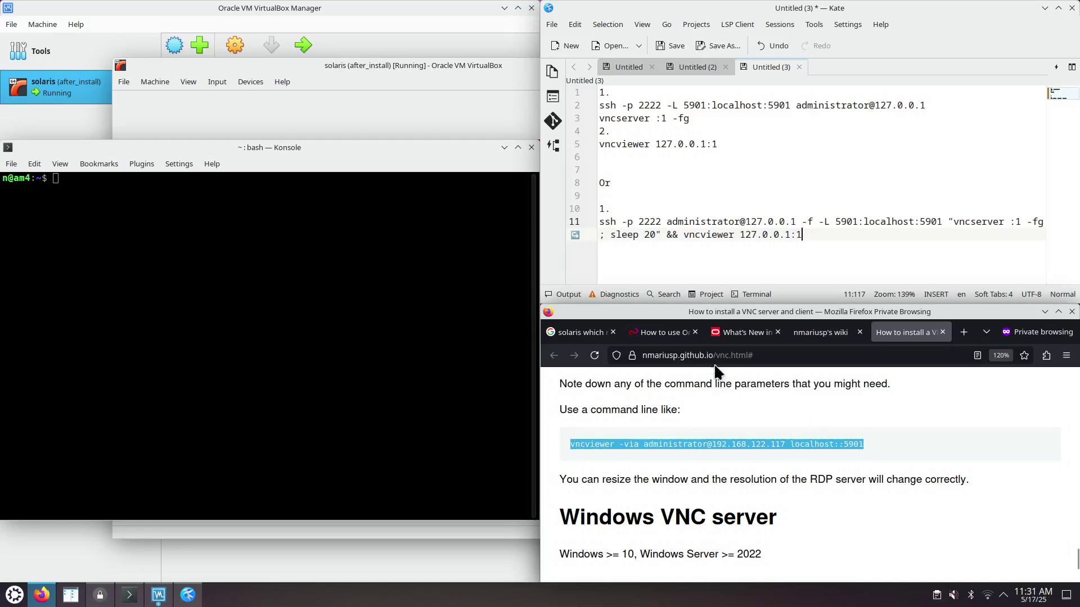
{"action": "left_click", "coordinate": [734, 448]}
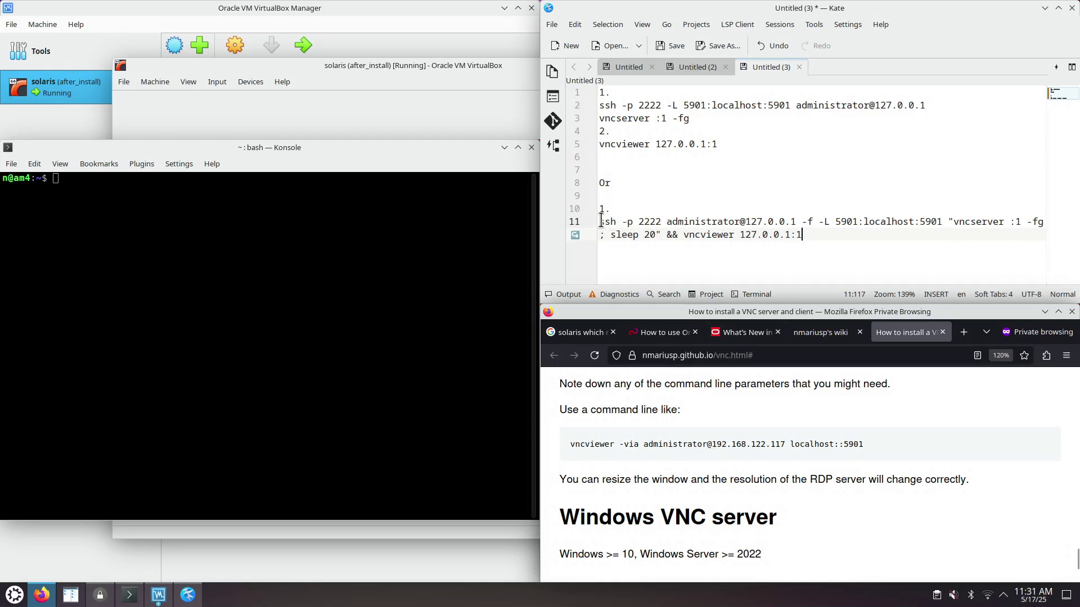
{"action": "left_click_drag", "start_coordinate": [600, 222], "coordinate": [944, 223]}
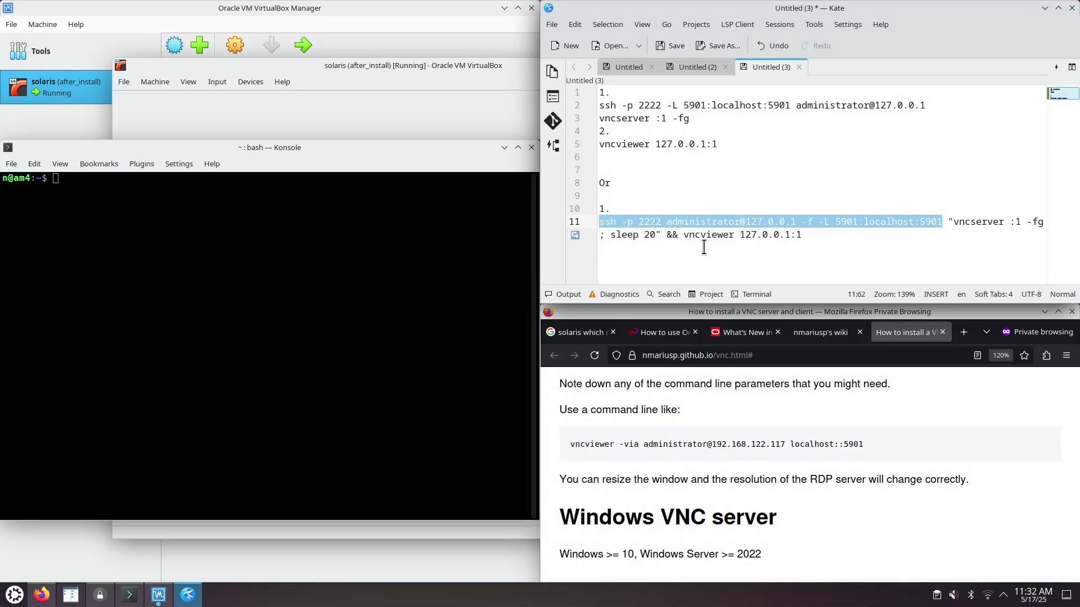
{"action": "left_click_drag", "start_coordinate": [684, 235], "coordinate": [804, 235]}
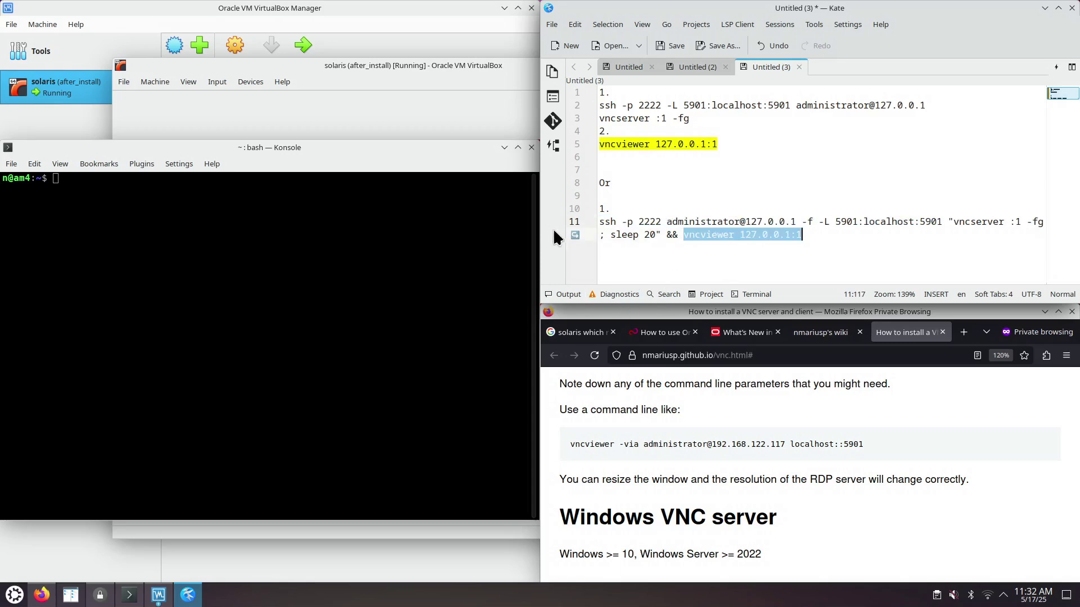
{"action": "left_click", "coordinate": [357, 250]}
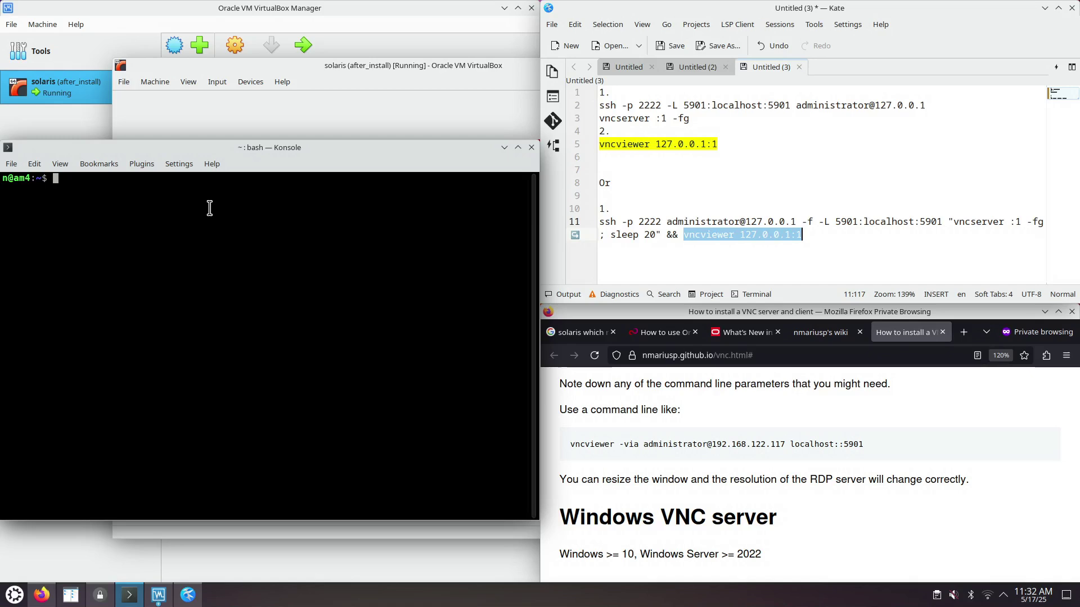
{"action": "left_click_drag", "start_coordinate": [696, 117], "coordinate": [597, 118]}
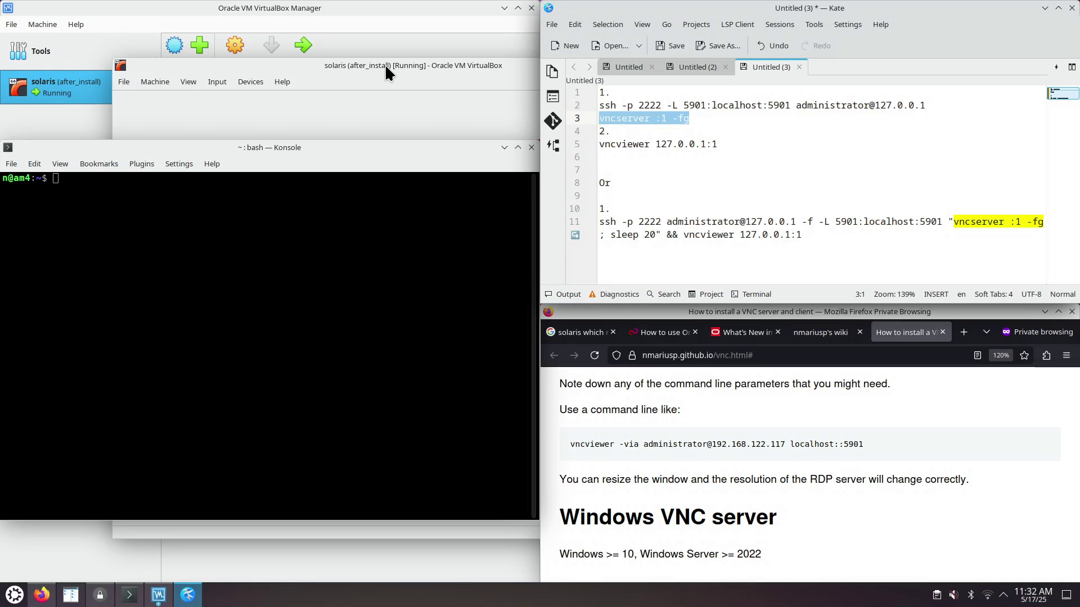
- Check that the solaris VM's SSH forwarding rule maps host 2222 to guest 22, without changing anything
{"action": "left_click", "coordinate": [364, 12]}
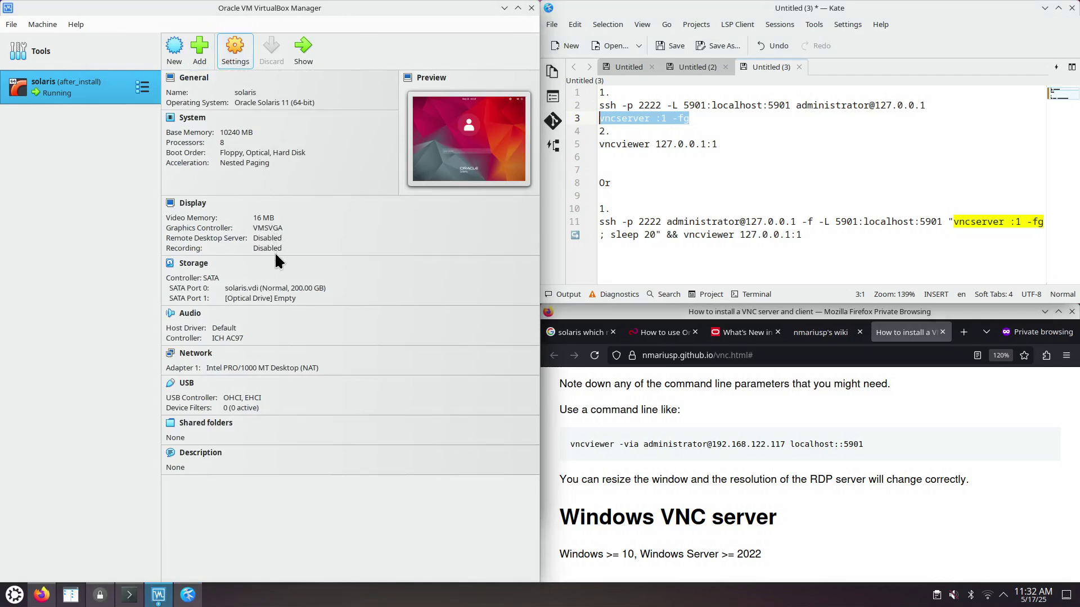
{"action": "key", "text": "ctrl+s"}
{"action": "left_click", "coordinate": [110, 232]}
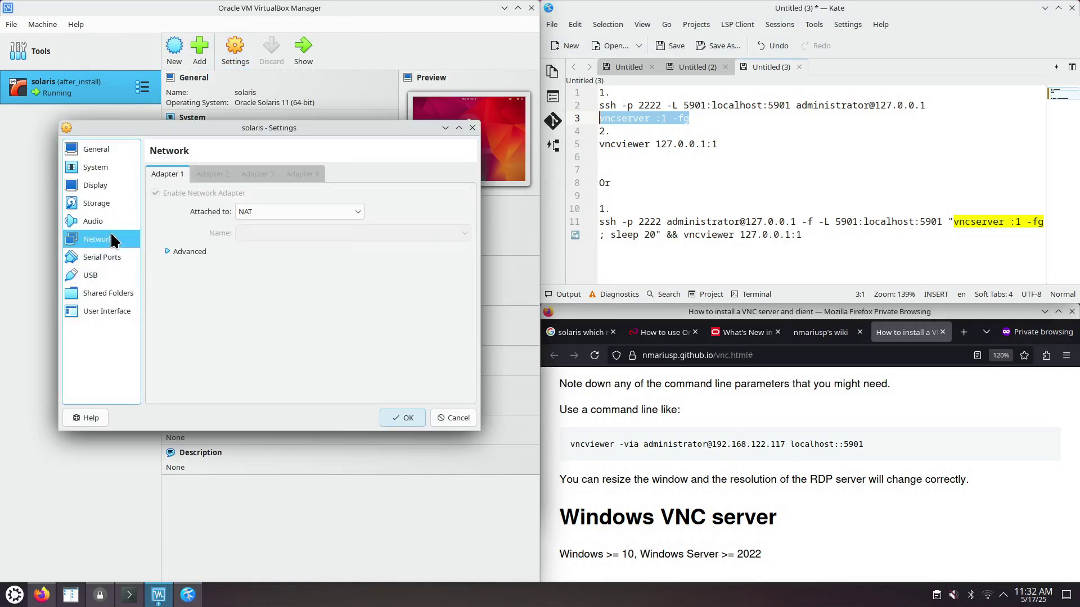
{"action": "left_click", "coordinate": [168, 252]}
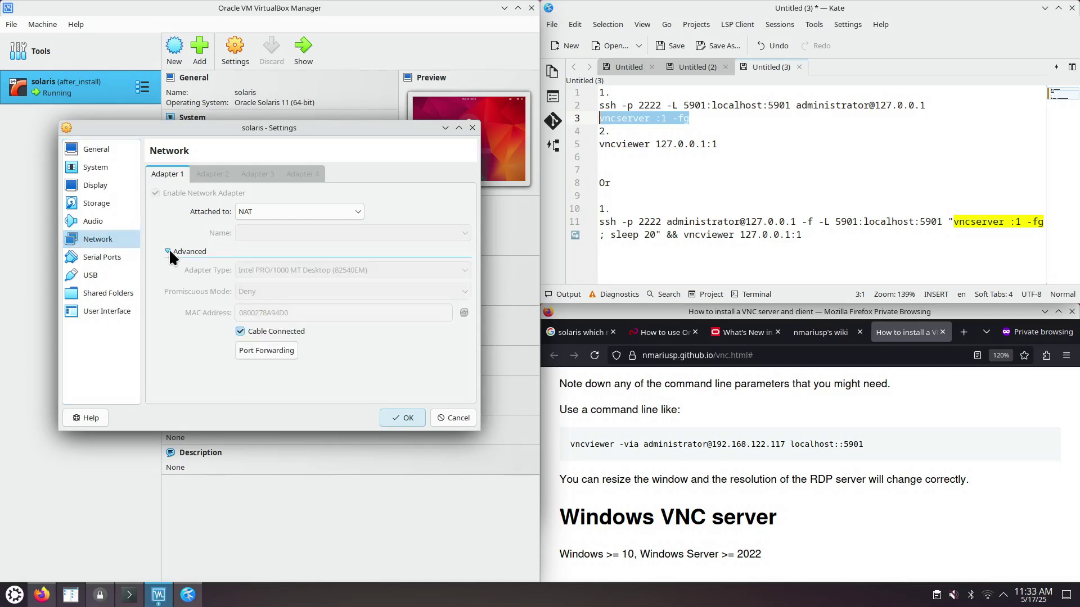
{"action": "left_click", "coordinate": [266, 350]}
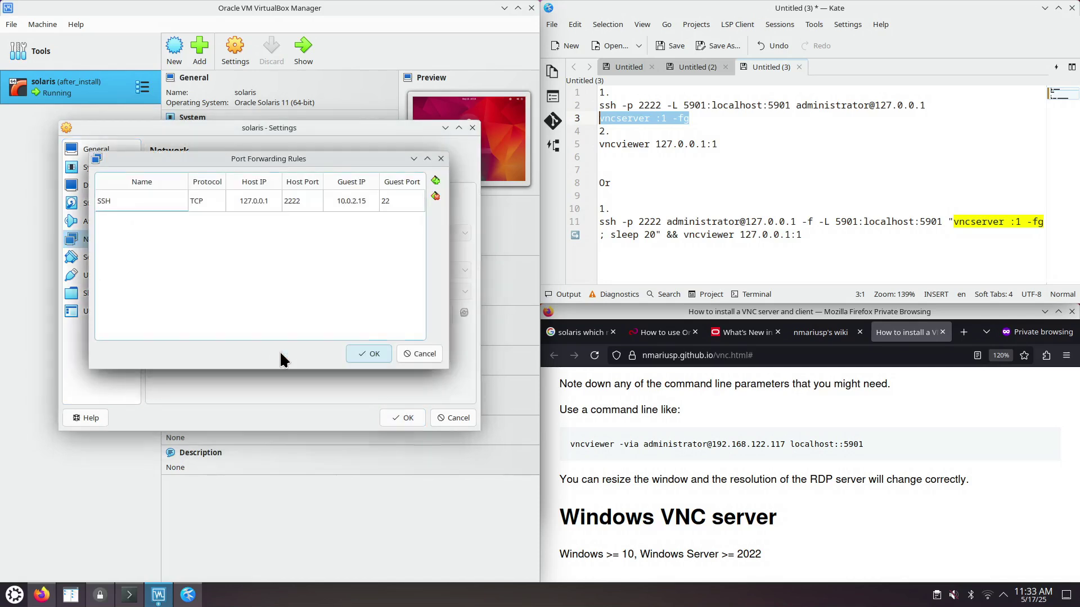
{"action": "left_click", "coordinate": [388, 201]}
{"action": "left_click", "coordinate": [293, 204]}
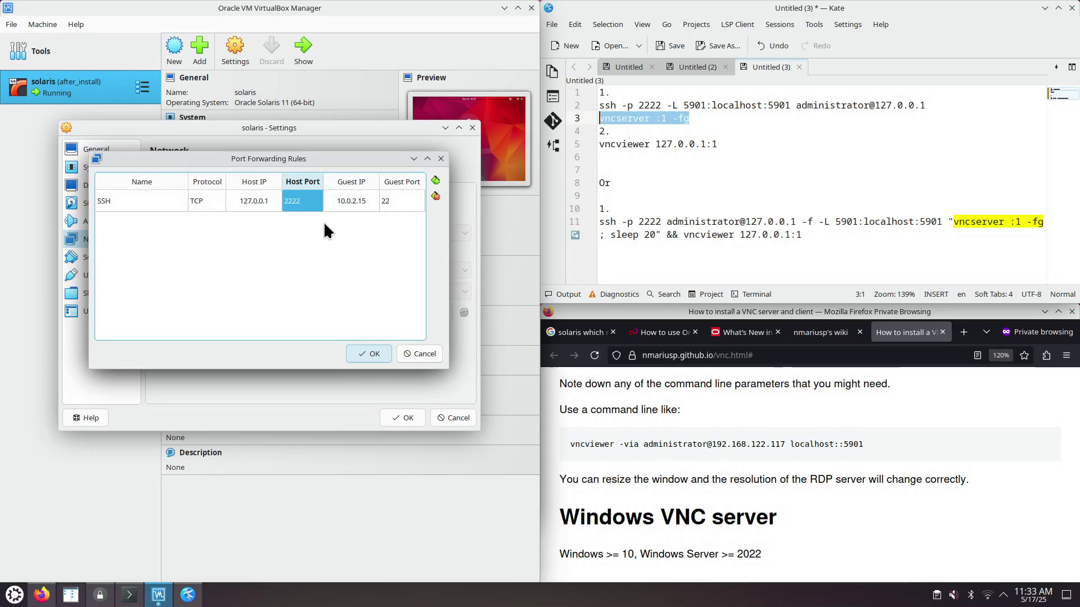
{"action": "left_click", "coordinate": [440, 158]}
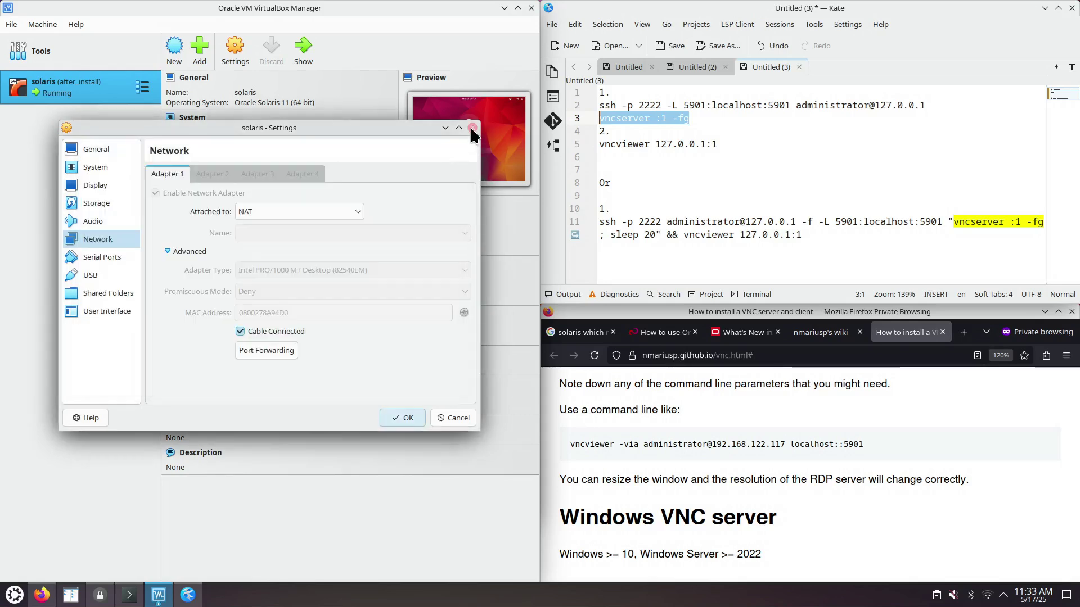
{"action": "left_click", "coordinate": [473, 128]}
- Copy the ssh command with -L 5901:localhost:5901 from line 2 of the Kate notes
{"action": "left_click", "coordinate": [140, 593]}
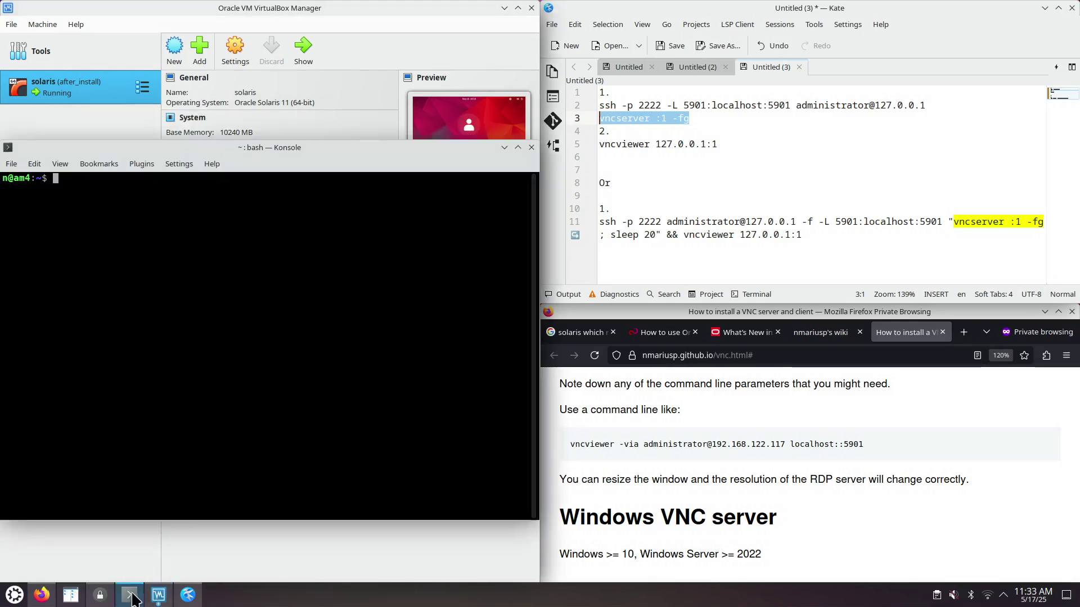
{"action": "left_click", "coordinate": [623, 105]}
{"action": "left_click_drag", "start_coordinate": [687, 107], "coordinate": [790, 105]}
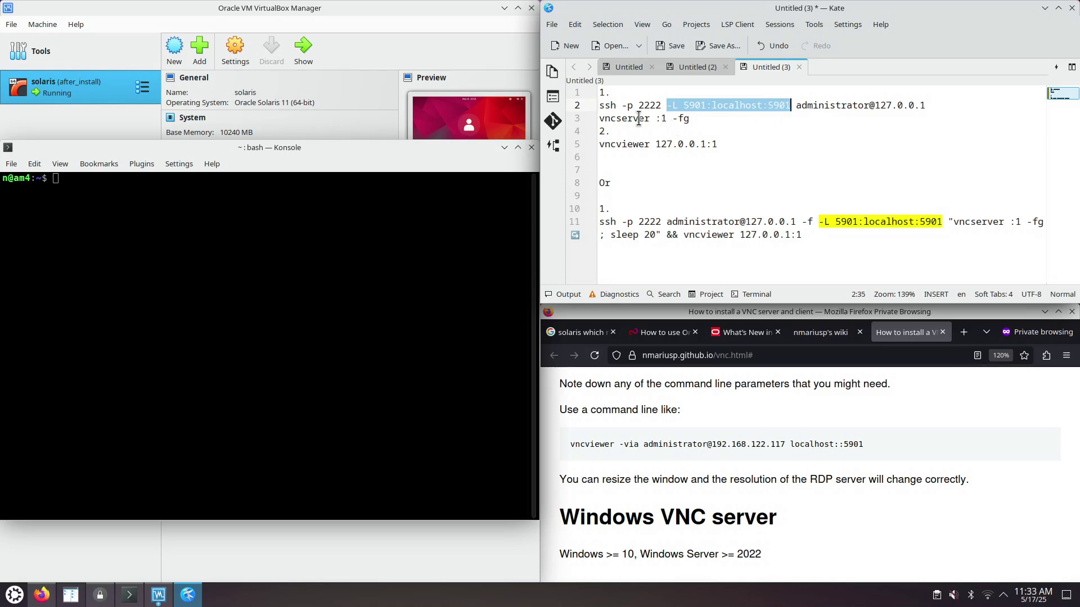
{"action": "left_click", "coordinate": [601, 106]}
{"action": "left_click_drag", "start_coordinate": [601, 106], "coordinate": [927, 106]}
{"action": "right_click", "coordinate": [827, 110]}
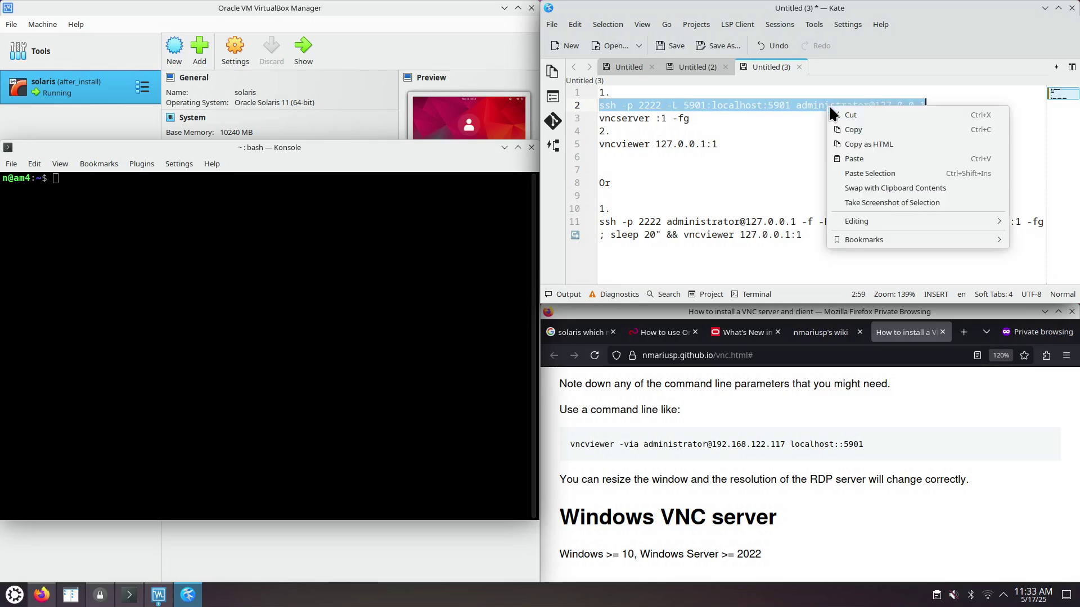
{"action": "left_click", "coordinate": [849, 134]}
- Paste the ssh command into Konsole and highlight its user, 127.0.0.1, port 2222 and 5901 forward
{"action": "right_click", "coordinate": [159, 245]}
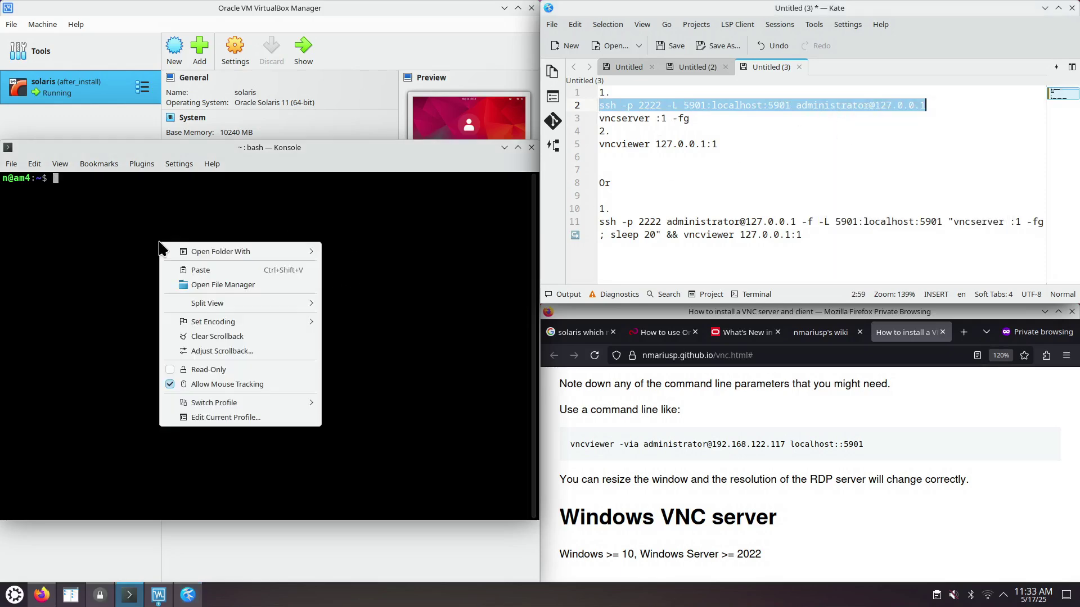
{"action": "left_click", "coordinate": [204, 271]}
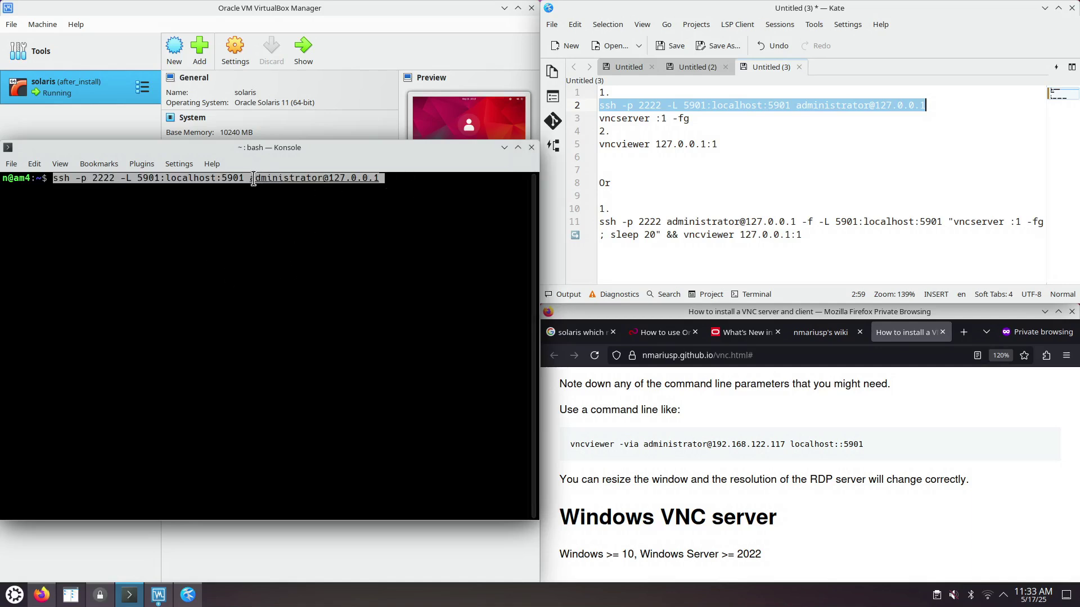
{"action": "left_click_drag", "start_coordinate": [251, 179], "coordinate": [321, 178]}
{"action": "left_click_drag", "start_coordinate": [392, 179], "coordinate": [331, 178]}
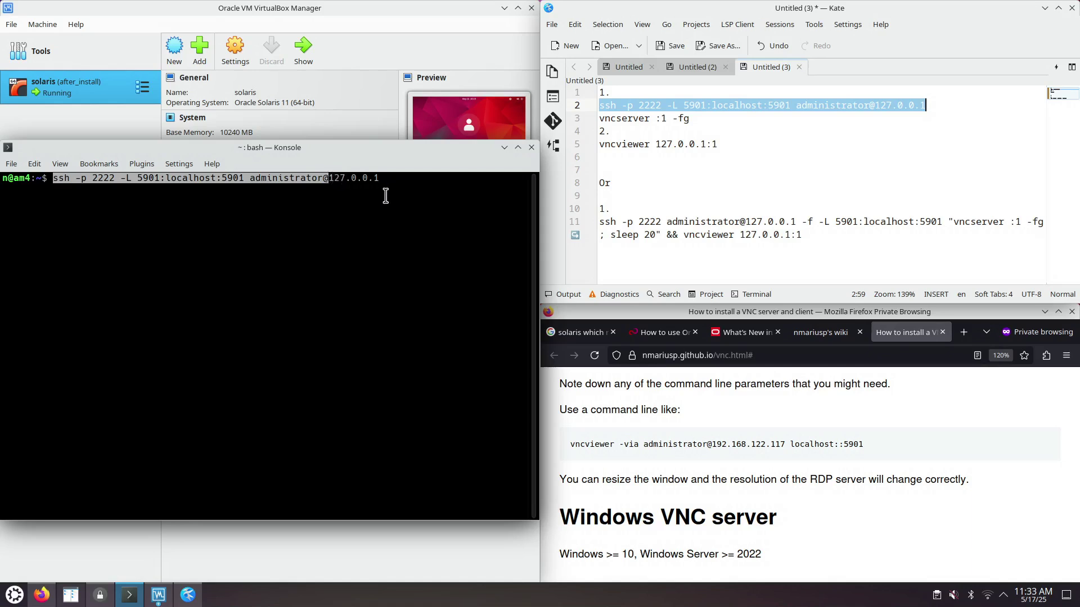
{"action": "left_click", "coordinate": [109, 181]}
{"action": "left_click_drag", "start_coordinate": [112, 180], "coordinate": [92, 180]}
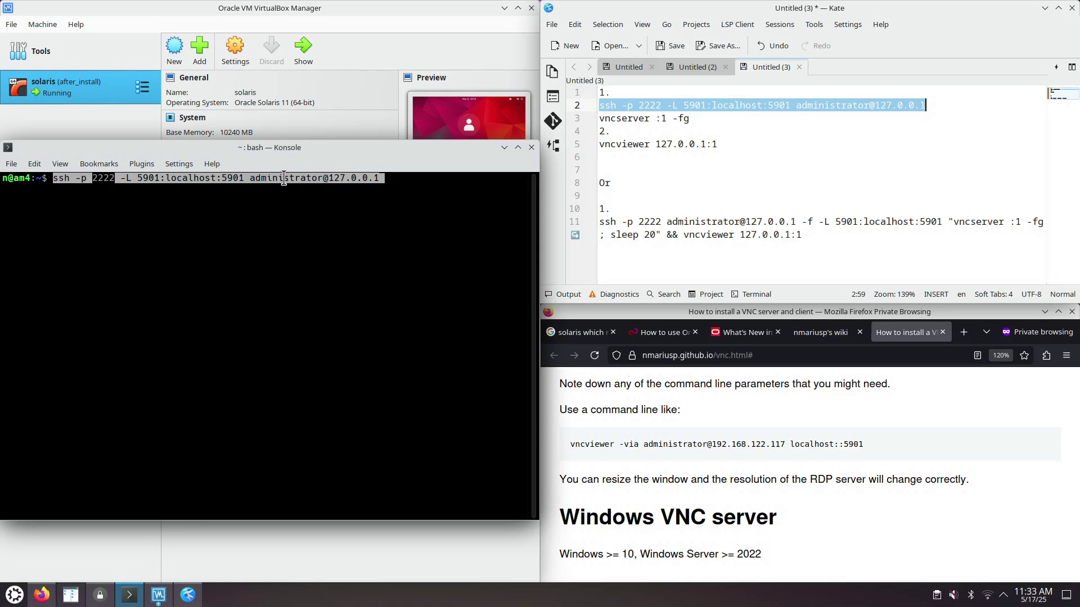
{"action": "left_click_drag", "start_coordinate": [137, 177], "coordinate": [245, 177]}
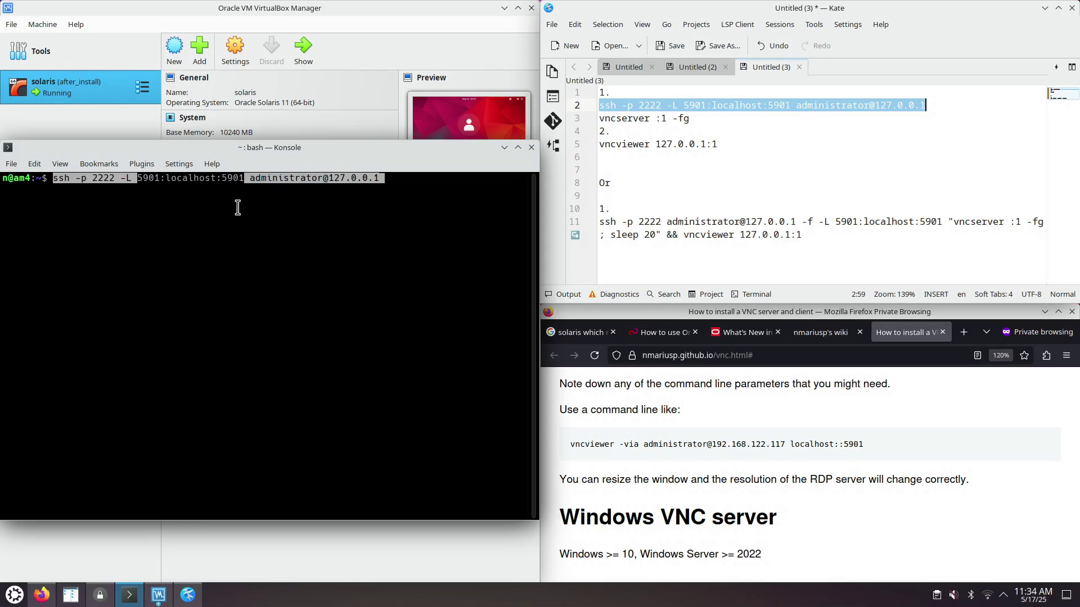
{"action": "left_click", "coordinate": [155, 180]}
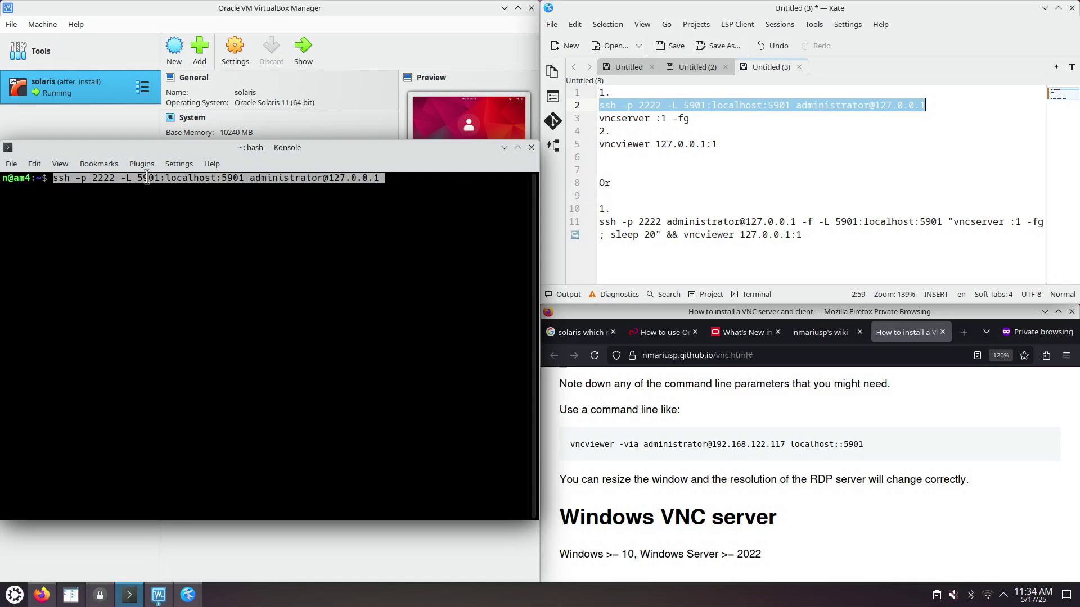
{"action": "double_click", "coordinate": [156, 179]}
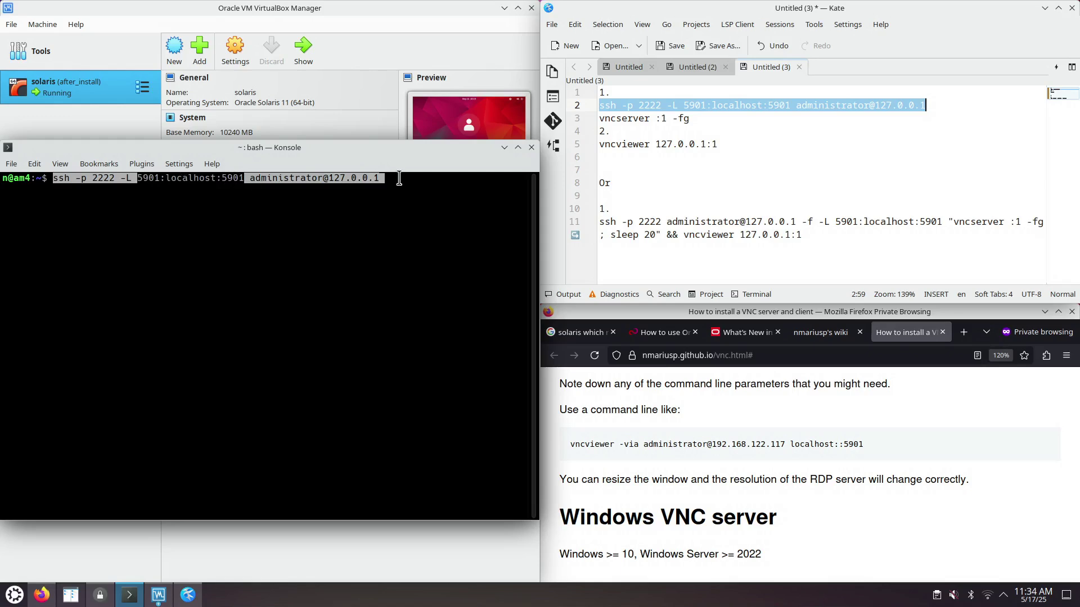
- Run the ssh command on port 2222, log in with the VM password, and open a new local tab
{"action": "key", "text": "Return"}
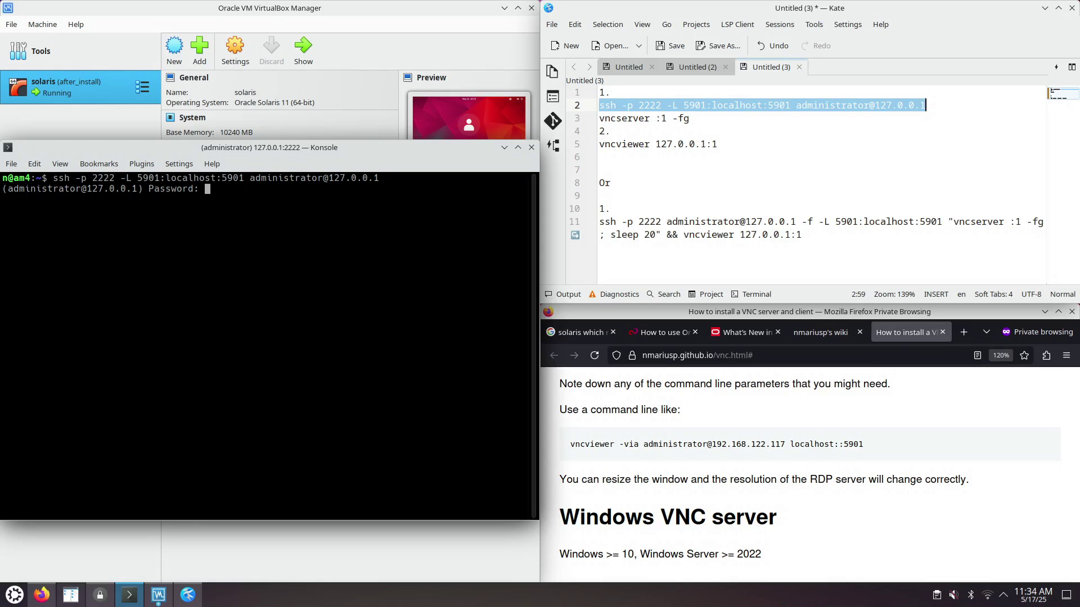
{"action": "key", "text": "Return"}
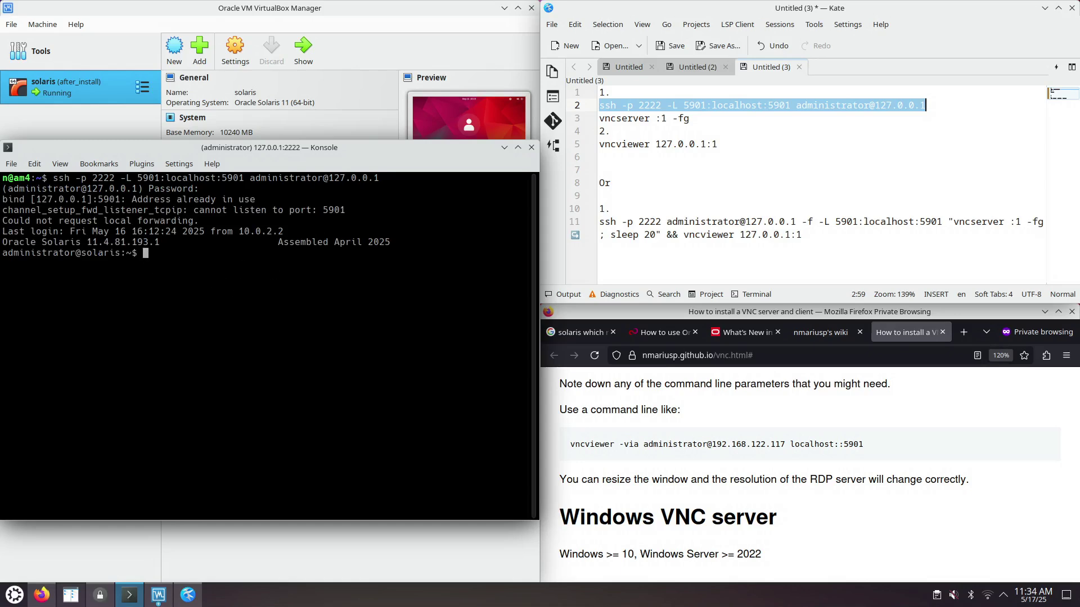
{"action": "key", "text": "ctrl+shift+t"}
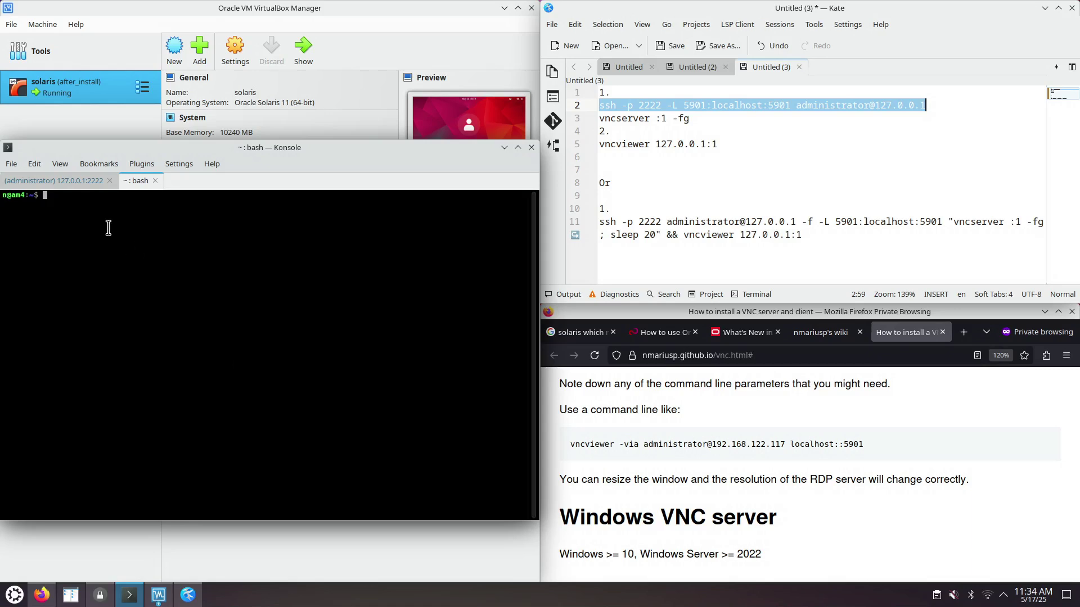
- Copy 'vncserver :1 -fg' from Kate and run it in the ssh session
{"action": "left_click", "coordinate": [73, 183]}
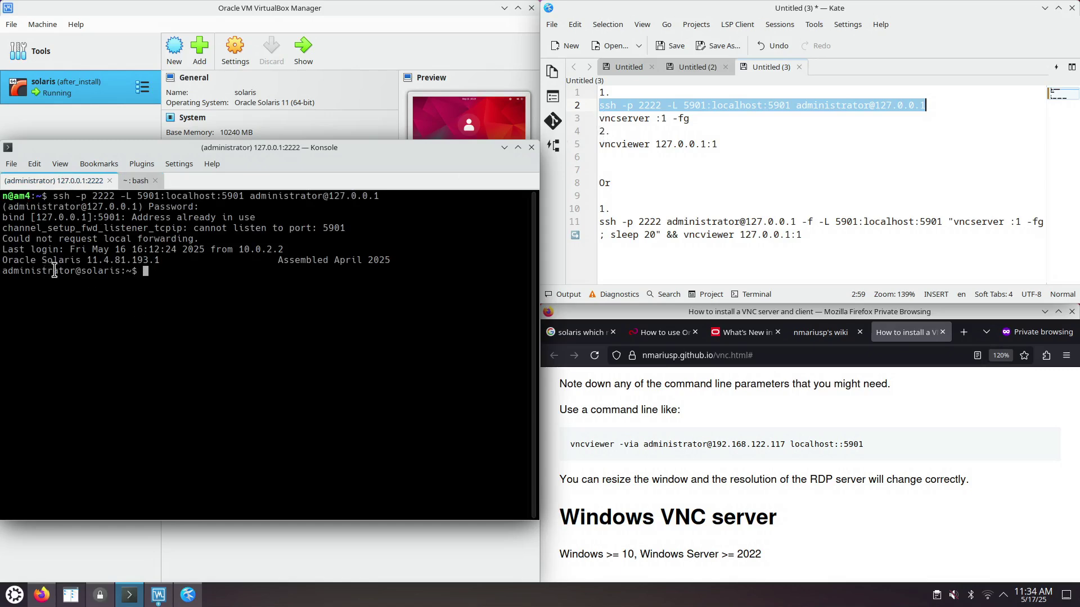
{"action": "left_click_drag", "start_coordinate": [76, 271], "coordinate": [144, 271]}
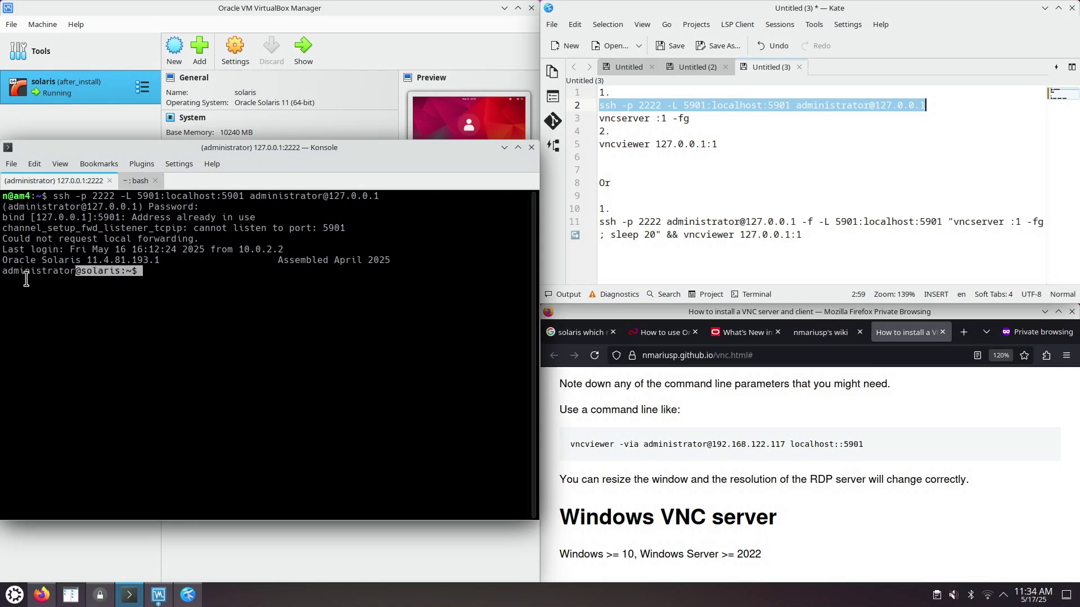
{"action": "left_click", "coordinate": [90, 271]}
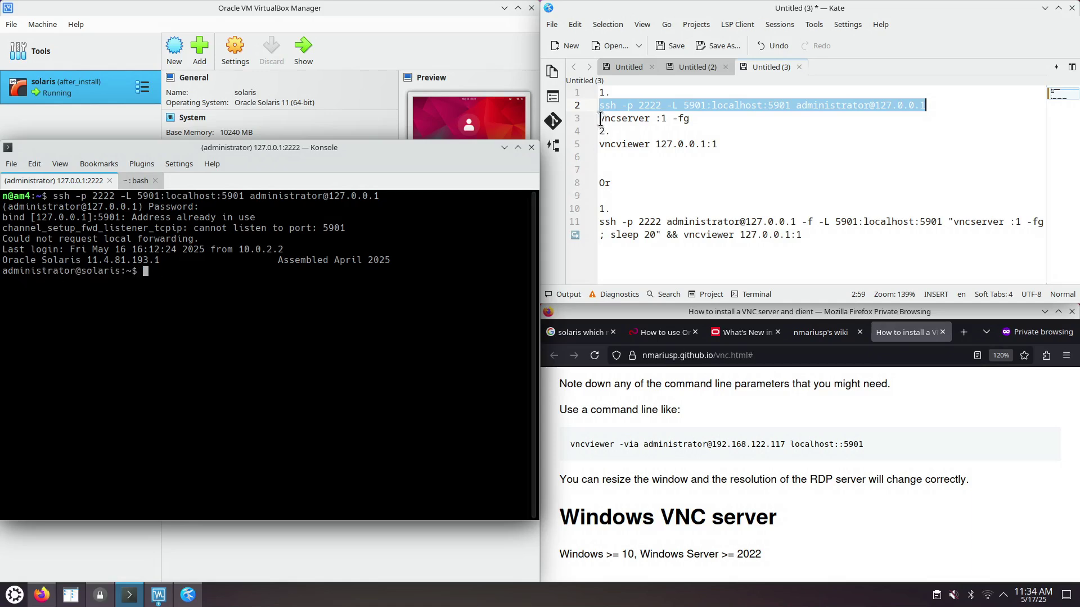
{"action": "left_click_drag", "start_coordinate": [599, 119], "coordinate": [690, 118]}
{"action": "right_click", "coordinate": [645, 118]}
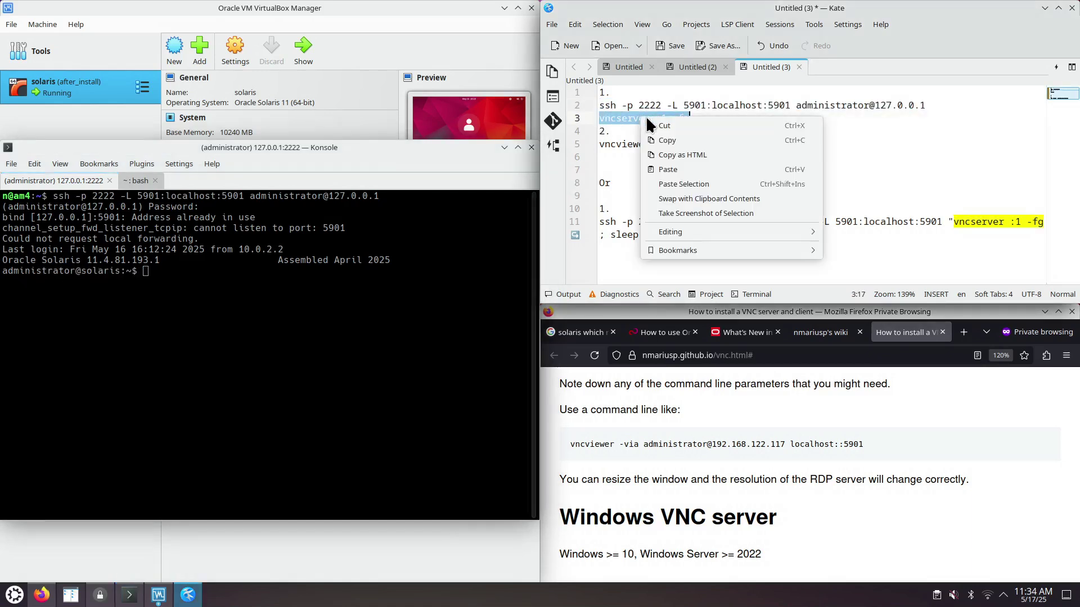
{"action": "left_click", "coordinate": [673, 136]}
{"action": "left_click", "coordinate": [281, 281]}
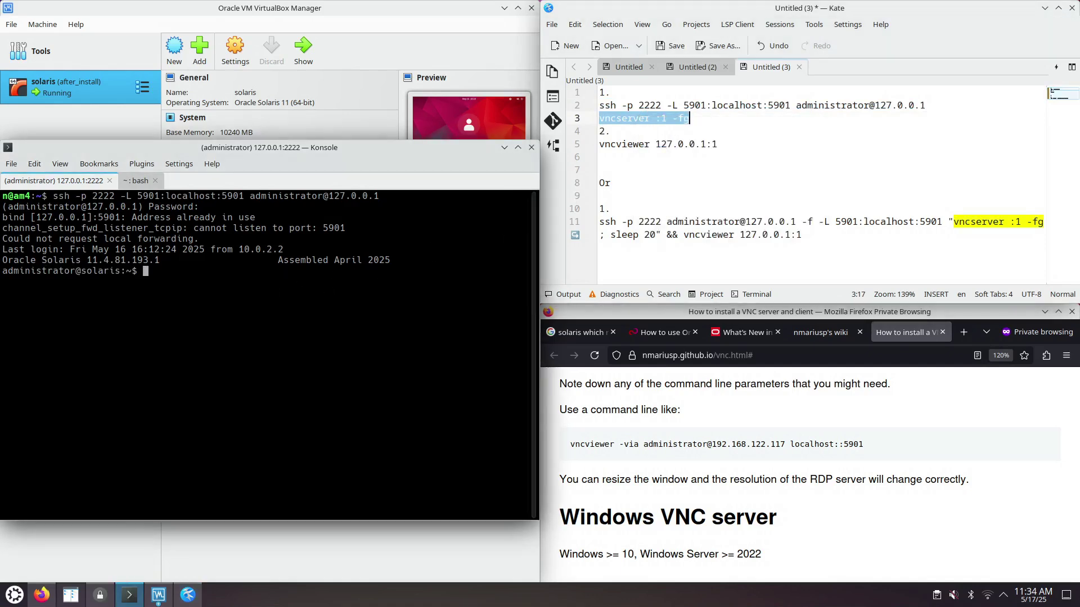
{"action": "key", "text": "ctrl+shift+v"}
{"action": "key", "text": "Return"}
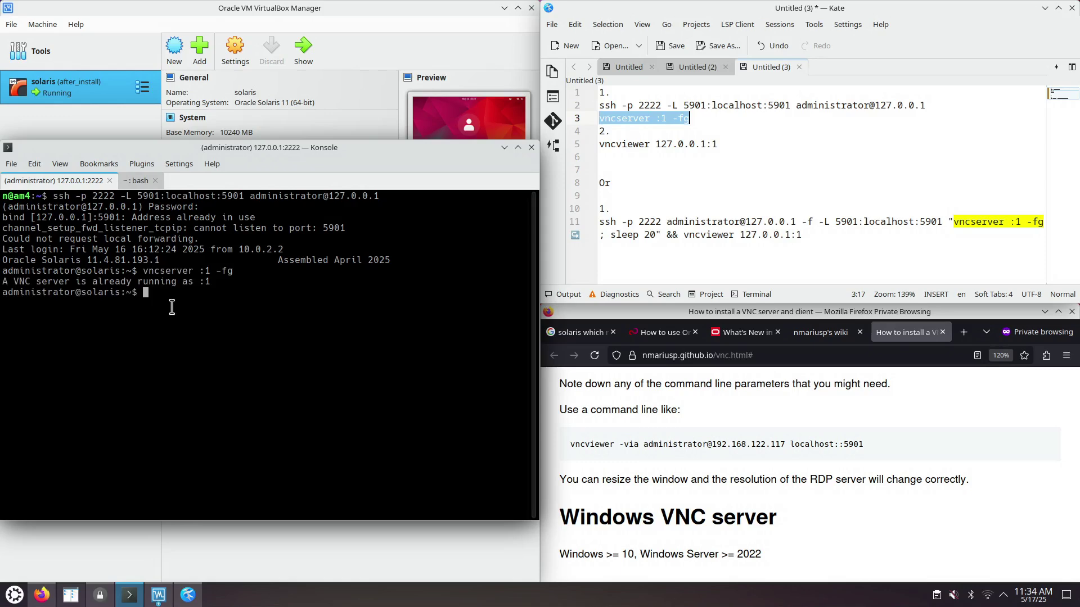
- Look up vncserver's man page and its --help usage
{"action": "type", "text": "vncserver"}
{"action": "key", "text": "Home"}
{"action": "type", "text": "man"}
{"action": "key", "text": "Return"}
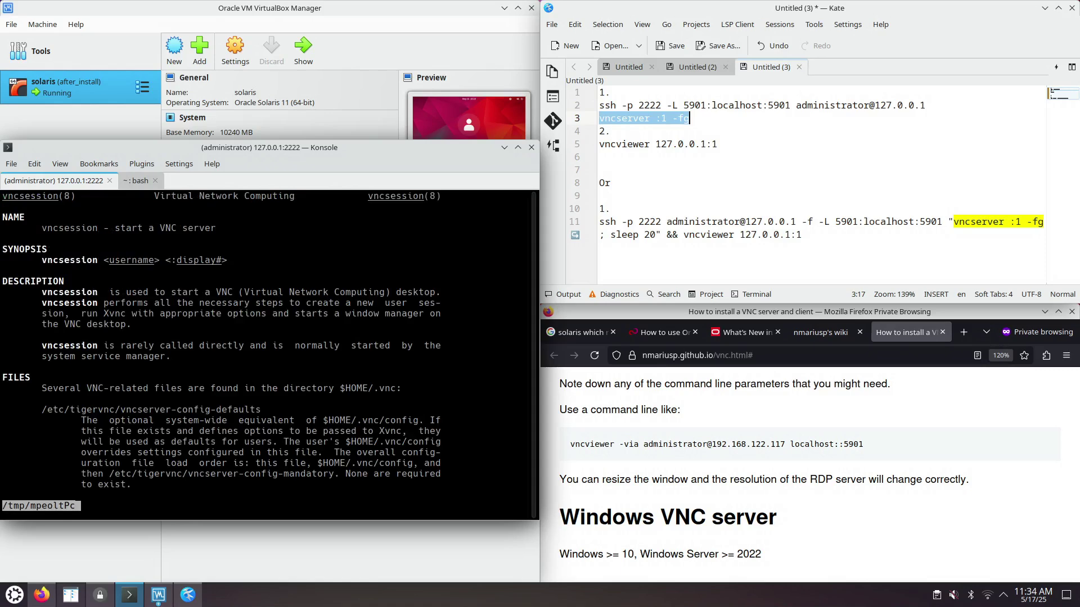
{"action": "key", "text": "space"}
{"action": "key", "text": "q"}
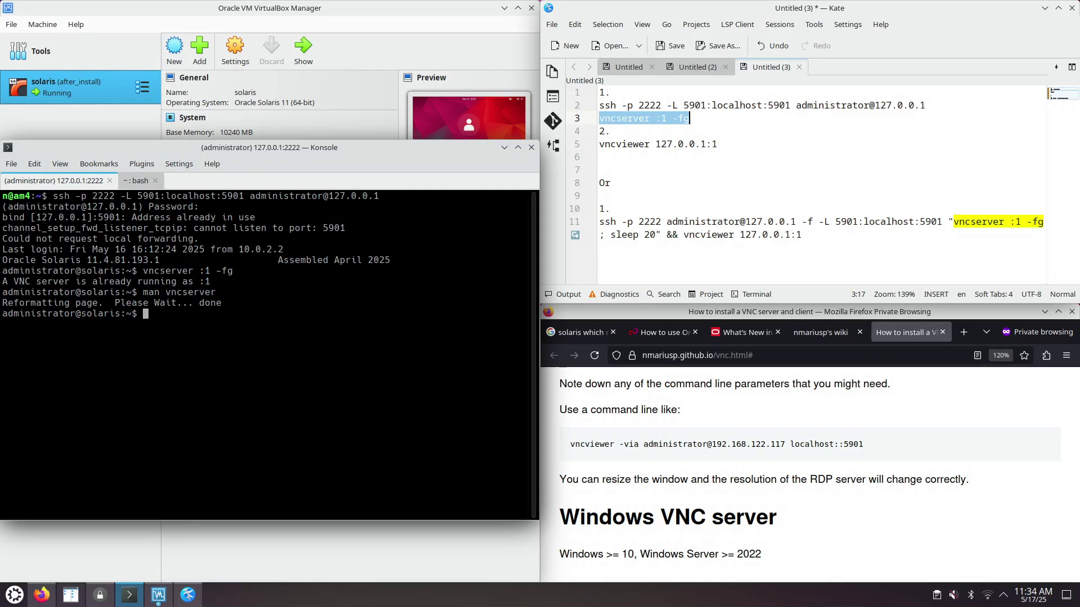
{"action": "key", "text": "Up"}
{"action": "type", "text": "--help"}
{"action": "key", "text": "Home"}
{"action": "key", "text": "Delete"}
{"action": "key", "text": "Delete"}
{"action": "key", "text": "Delete"}
{"action": "key", "text": "Delete"}
{"action": "key", "text": "Return"}
- Kill the old server with 'vncserver -kill :1', then rerun 'vncserver :1 -fg'
{"action": "key", "text": "Up"}
{"action": "key", "text": "BackSpace"}
{"action": "key", "text": "BackSpace"}
{"action": "key", "text": "BackSpace"}
{"action": "key", "text": "BackSpace"}
{"action": "key", "text": "BackSpace"}
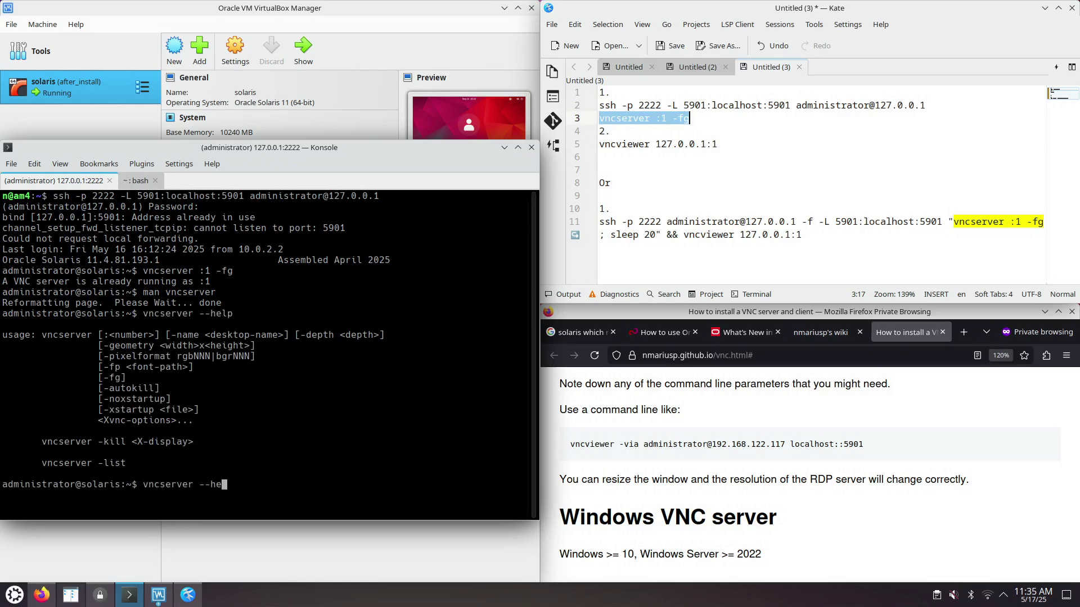
{"action": "type", "text": "kill :1"}
{"action": "key", "text": "Return"}
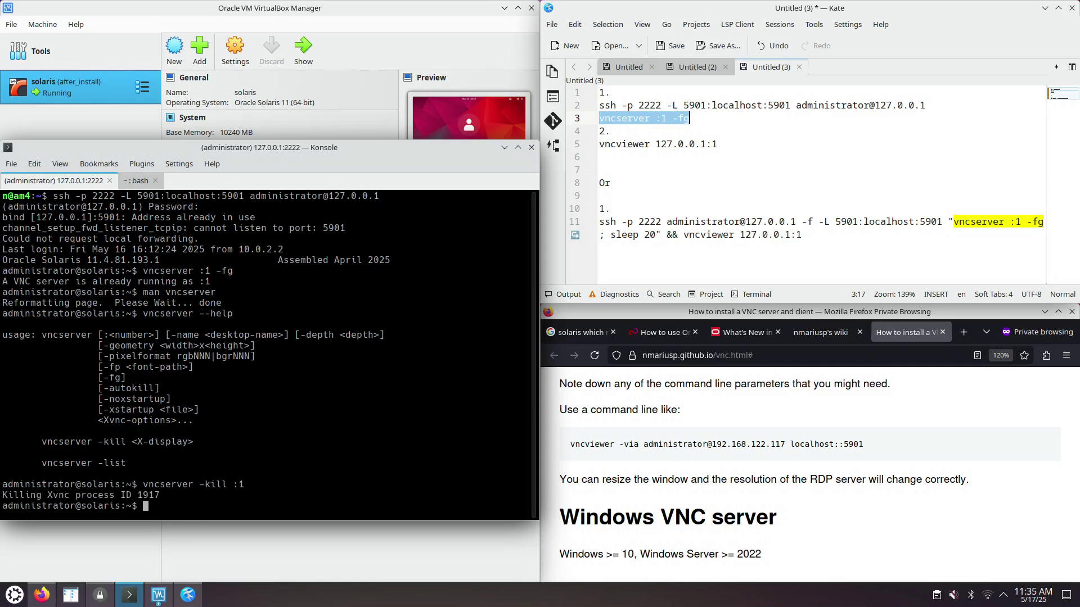
{"action": "key", "text": "Up"}
{"action": "key", "text": "Up"}
{"action": "key", "text": "Up"}
{"action": "key", "text": "Up"}
{"action": "key", "text": "Return"}
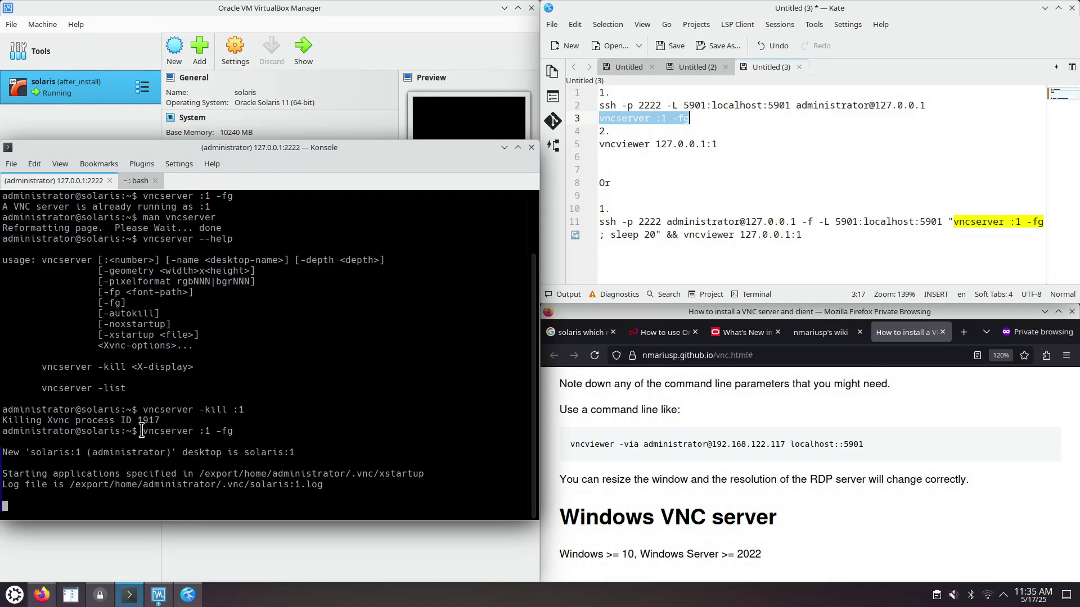
- Copy the vncviewer command from Kate and paste it into the local bash tab
{"action": "left_click", "coordinate": [140, 180]}
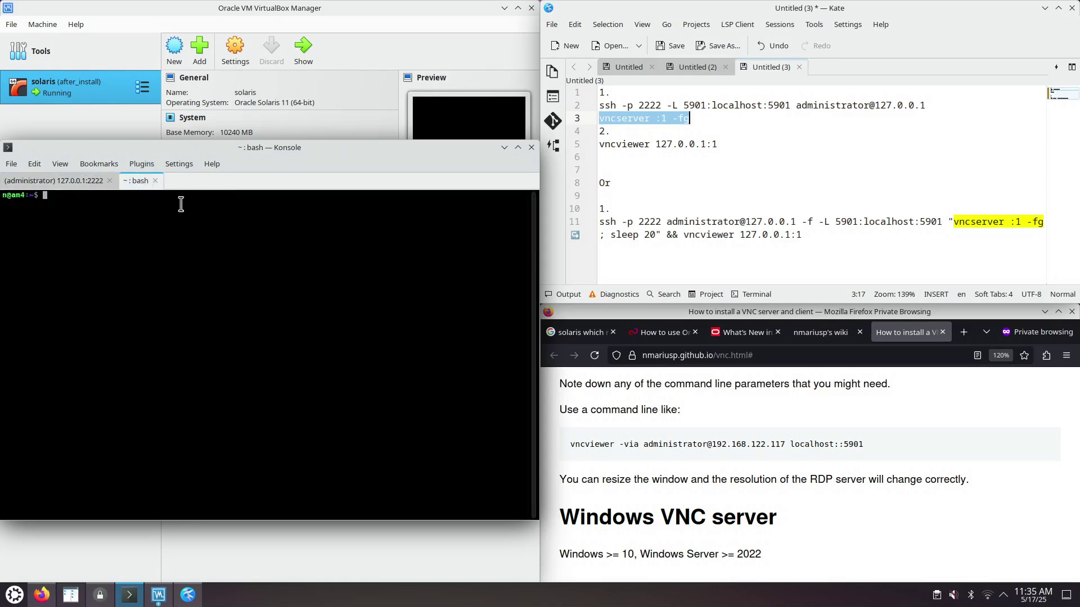
{"action": "left_click", "coordinate": [725, 137]}
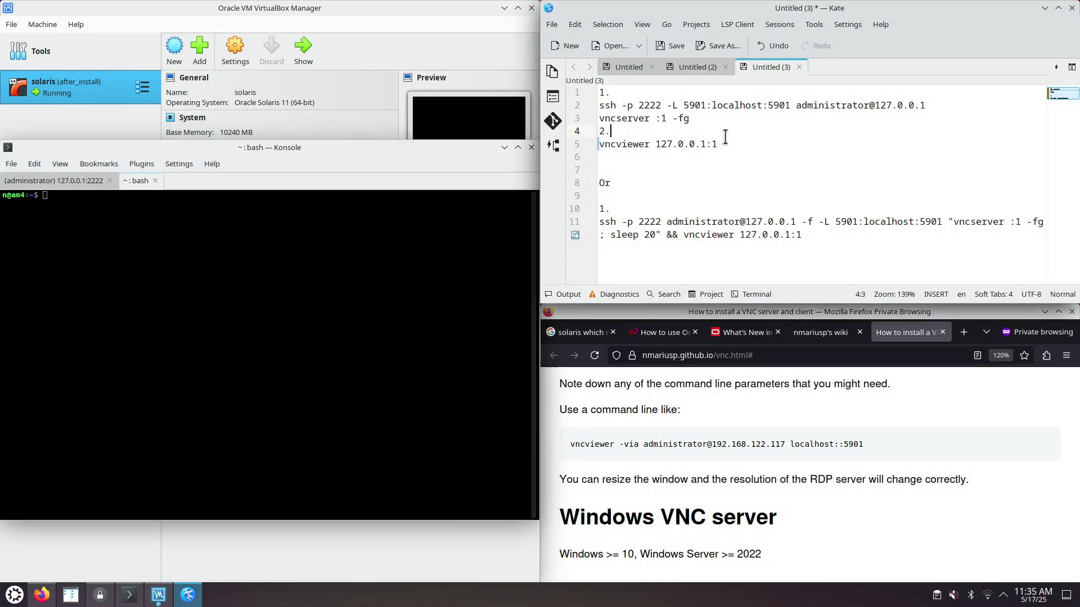
{"action": "triple_click", "coordinate": [727, 145]}
{"action": "right_click", "coordinate": [678, 143]}
{"action": "left_click", "coordinate": [705, 161]}
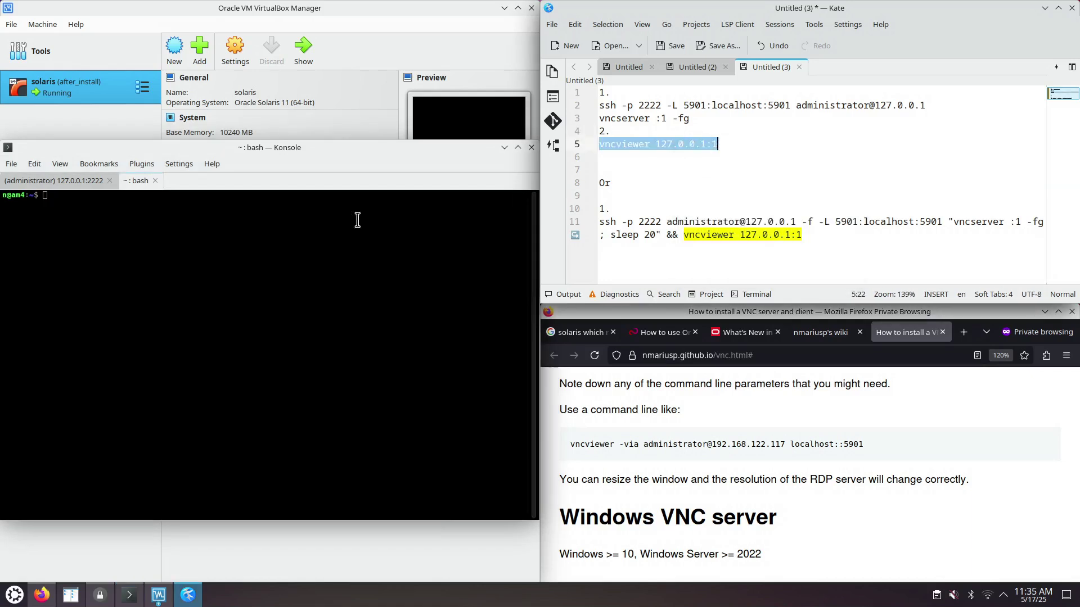
{"action": "right_click", "coordinate": [356, 222]}
{"action": "left_click", "coordinate": [249, 258]}
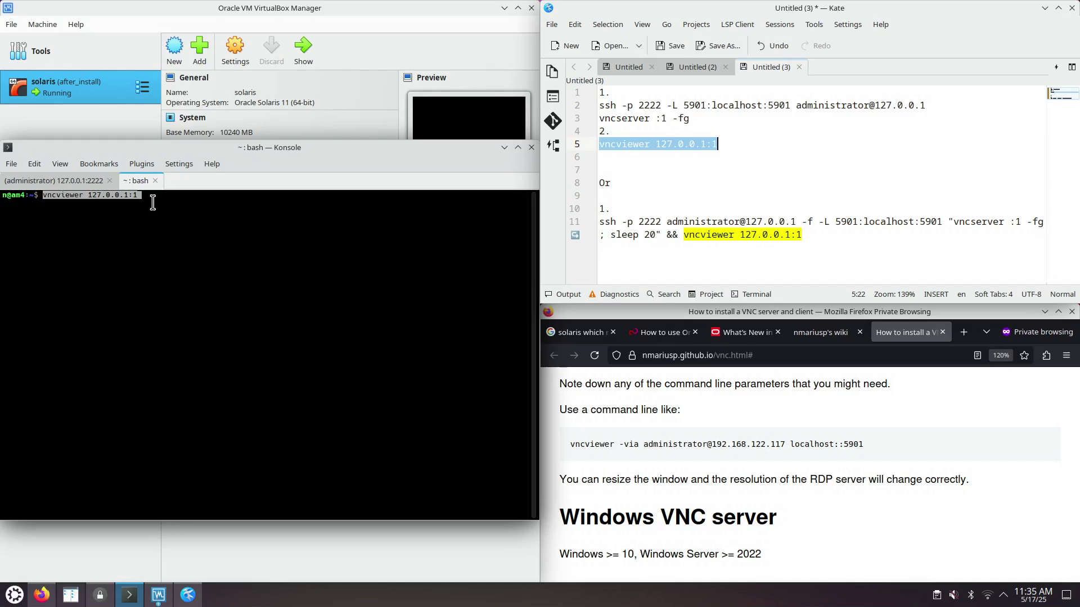
- Point out the tunnel's local and remote 5901 ports, then run vncviewer with the VNC password and close it
{"action": "left_click", "coordinate": [772, 105]}
{"action": "double_click", "coordinate": [773, 106]}
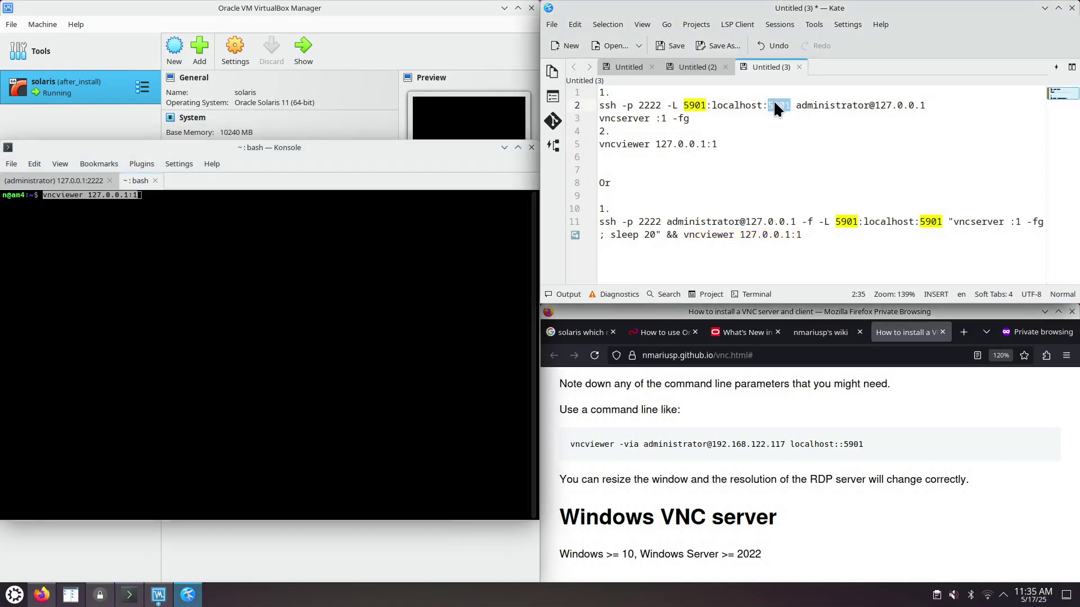
{"action": "double_click", "coordinate": [695, 106]}
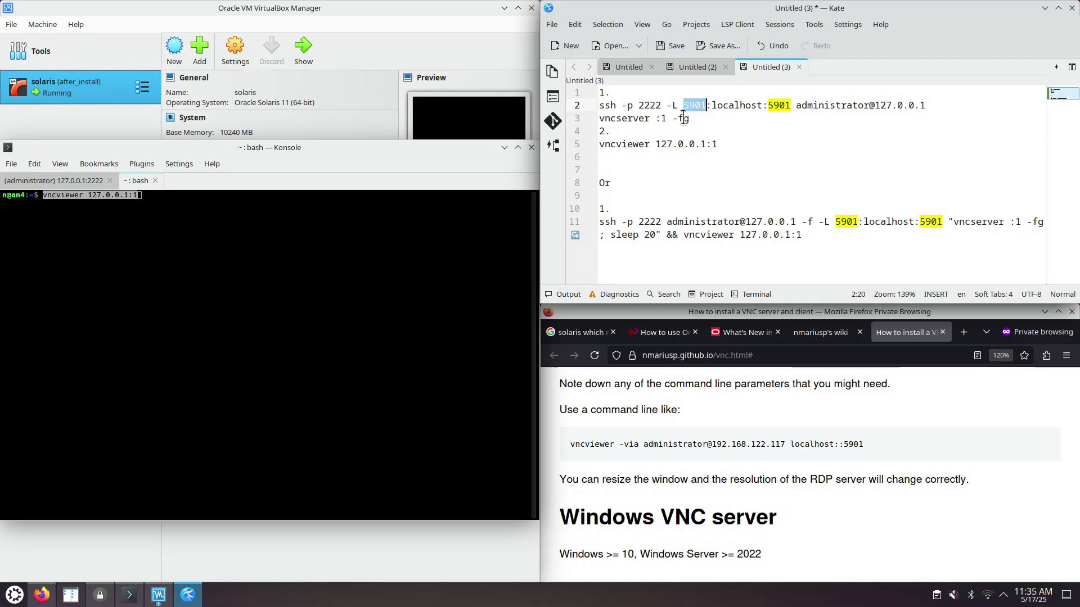
{"action": "left_click", "coordinate": [201, 214]}
{"action": "key", "text": "ctrl+plus"}
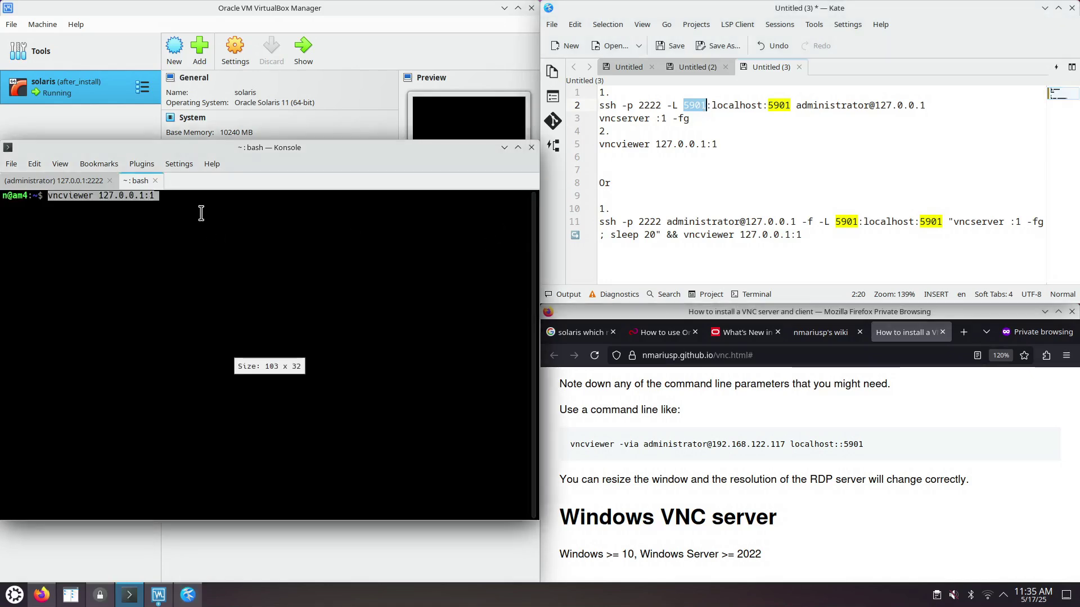
{"action": "key", "text": "Return"}
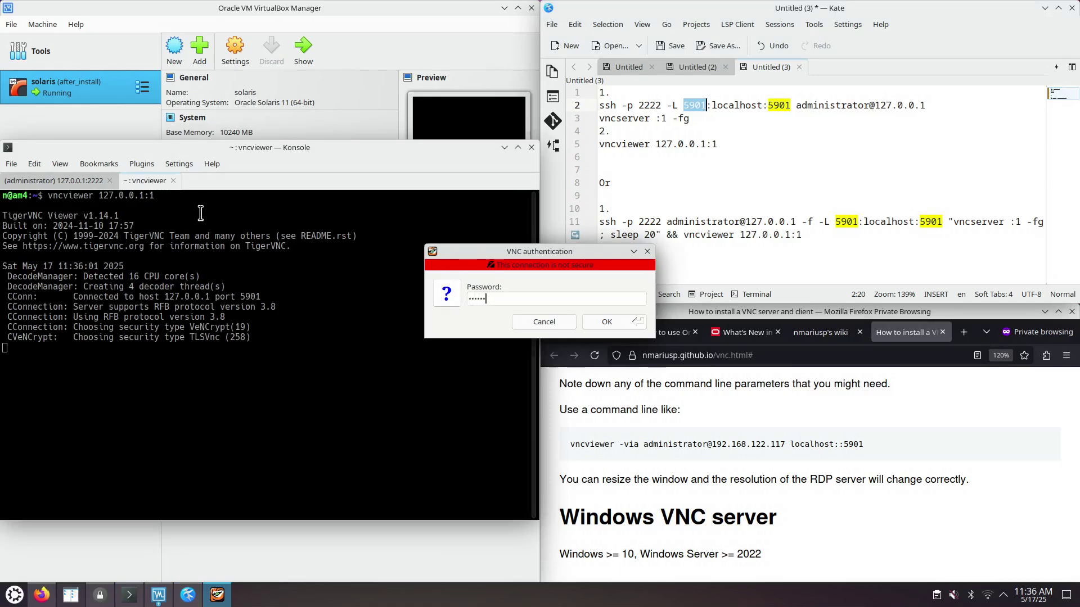
{"action": "key", "text": "Return"}
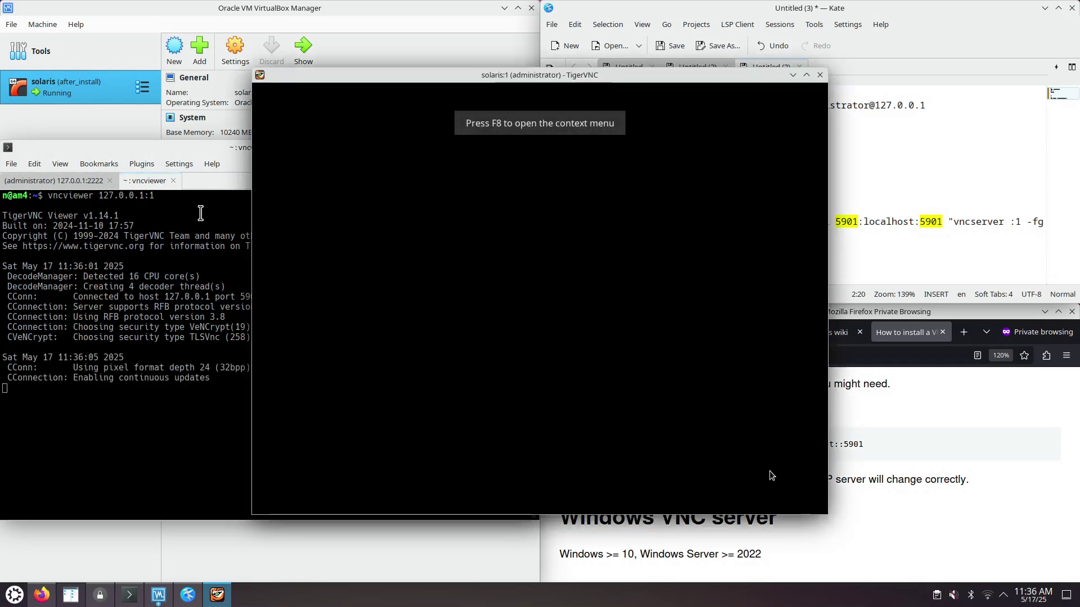
{"action": "left_click", "coordinate": [820, 75]}
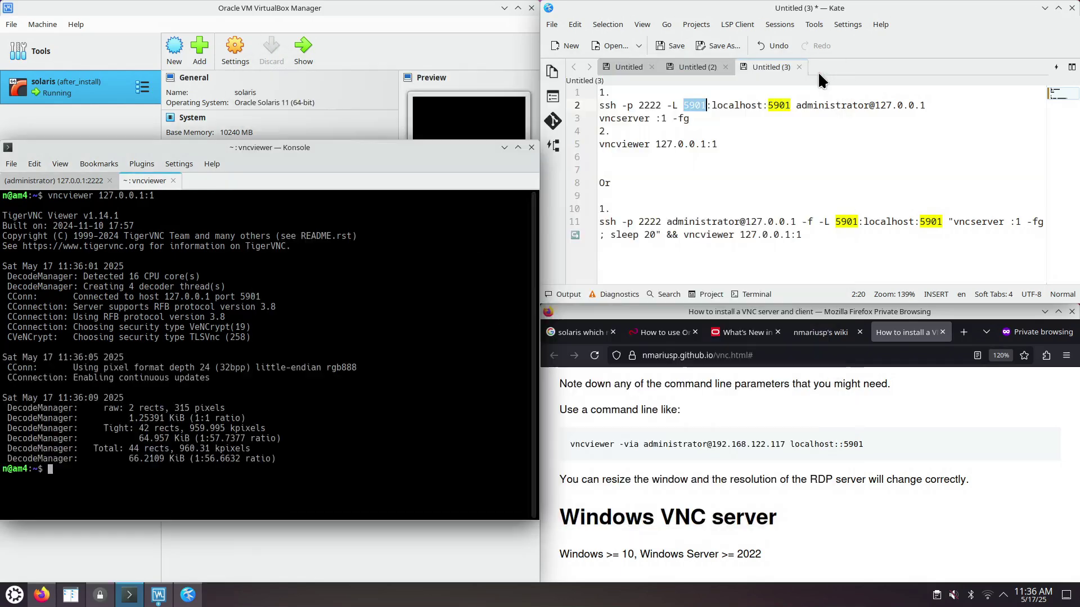
{"action": "left_click", "coordinate": [72, 182]}
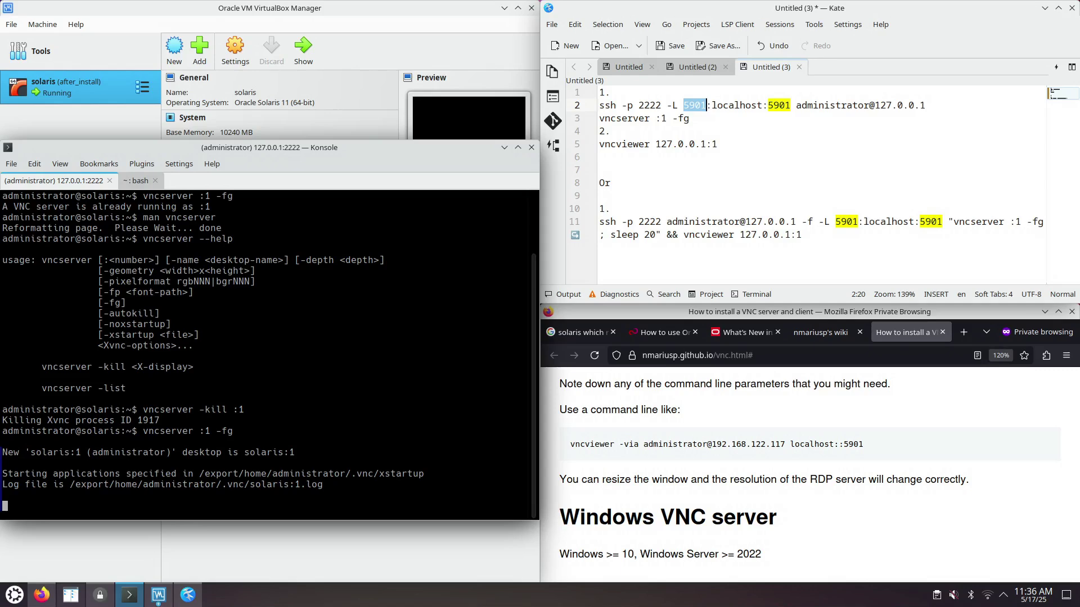
- Stop the foreground vncserver with Ctrl+C and log out of the Solaris ssh session
{"action": "key", "text": "ctrl+c"}
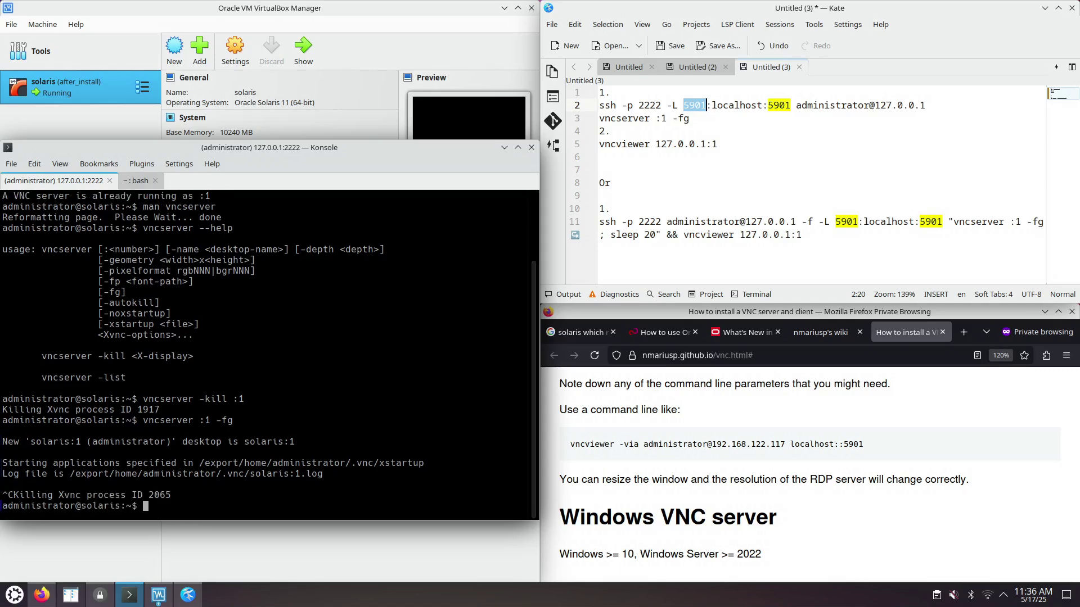
{"action": "key", "text": "ctrl+d"}
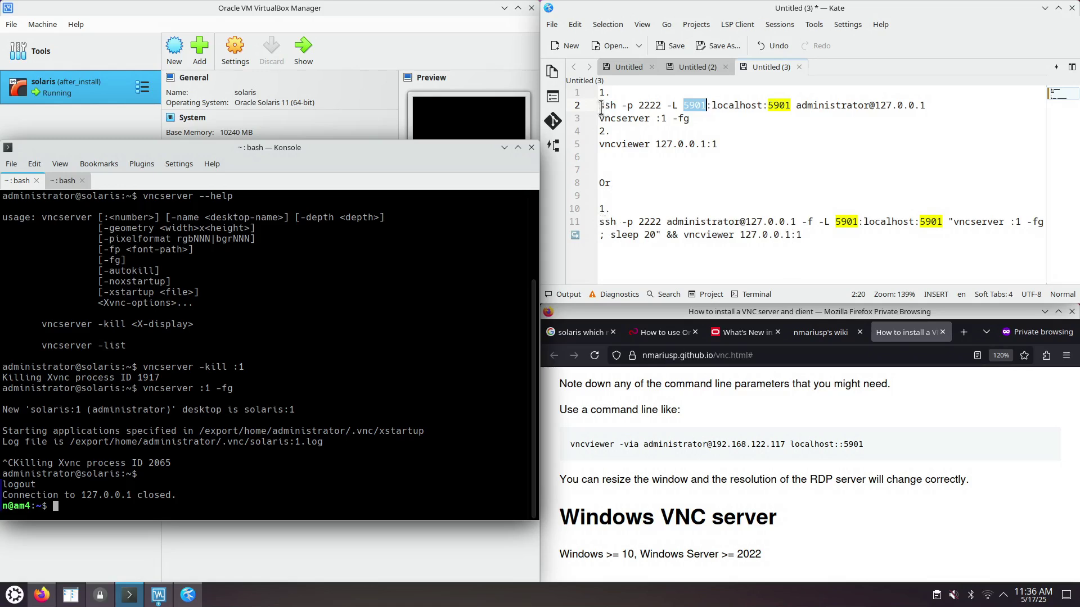
{"action": "left_click_drag", "start_coordinate": [601, 107], "coordinate": [928, 105]}
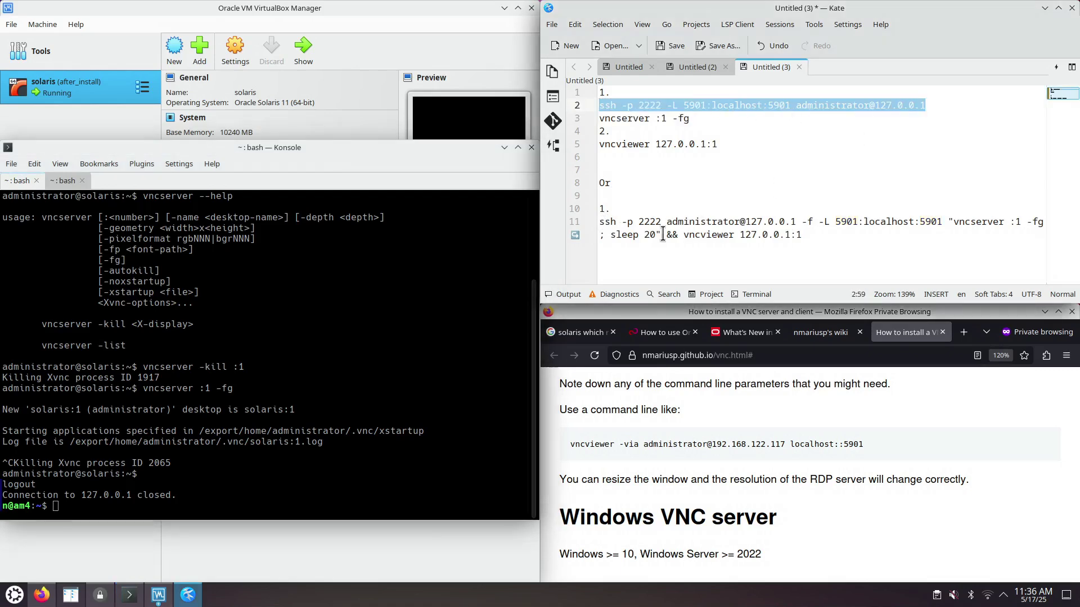
- Compare line 2's tunnel with line 11's one-liner, highlighting -f, the port forward and quoted 'sleep 20' commands
{"action": "left_click", "coordinate": [628, 222]}
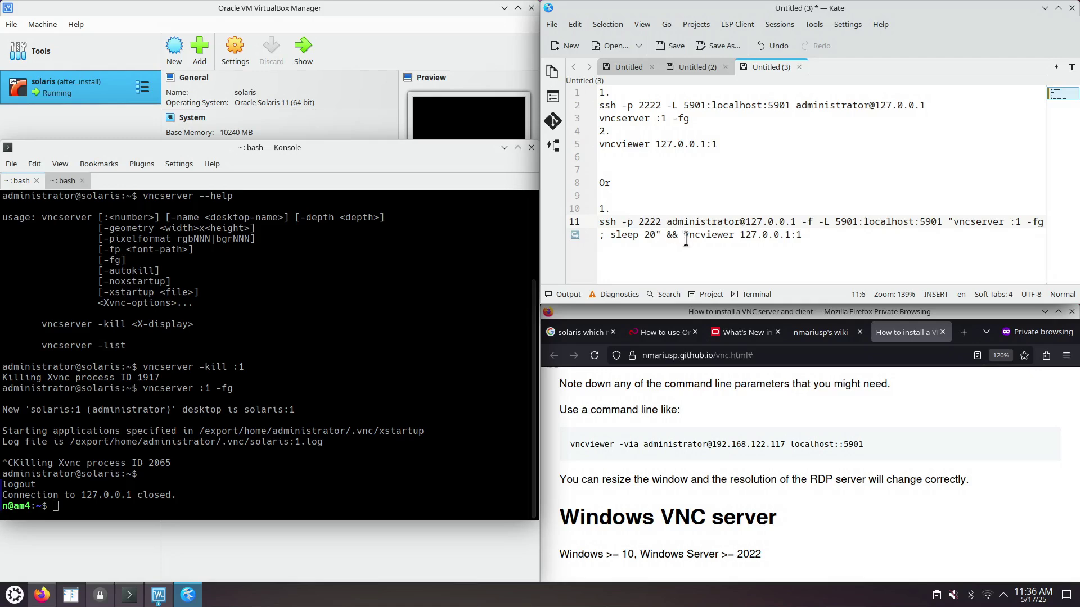
{"action": "left_click_drag", "start_coordinate": [795, 105], "coordinate": [929, 107]}
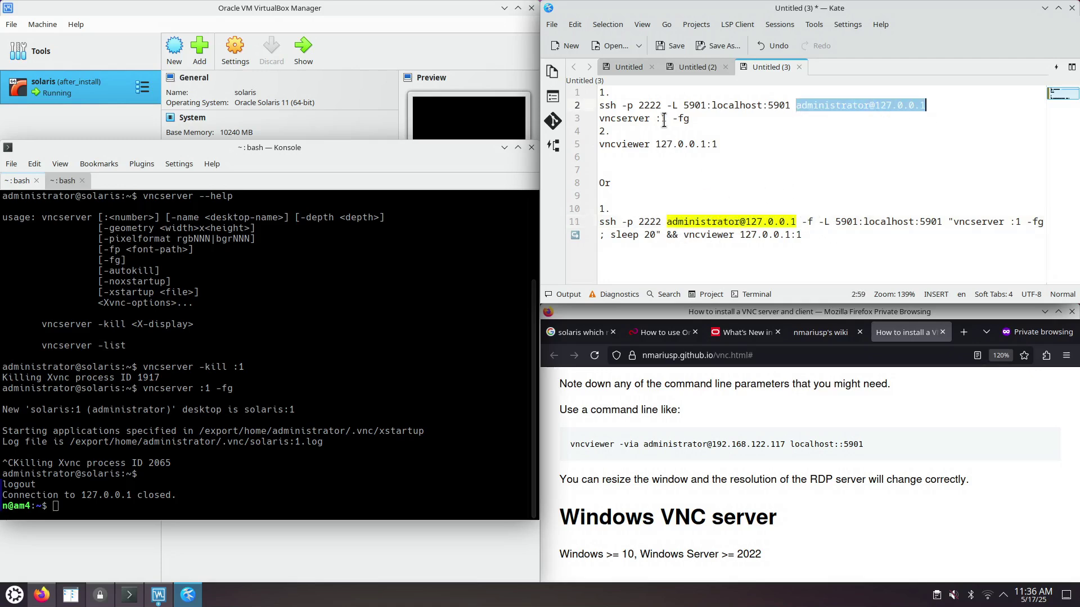
{"action": "left_click_drag", "start_coordinate": [673, 105], "coordinate": [791, 107]}
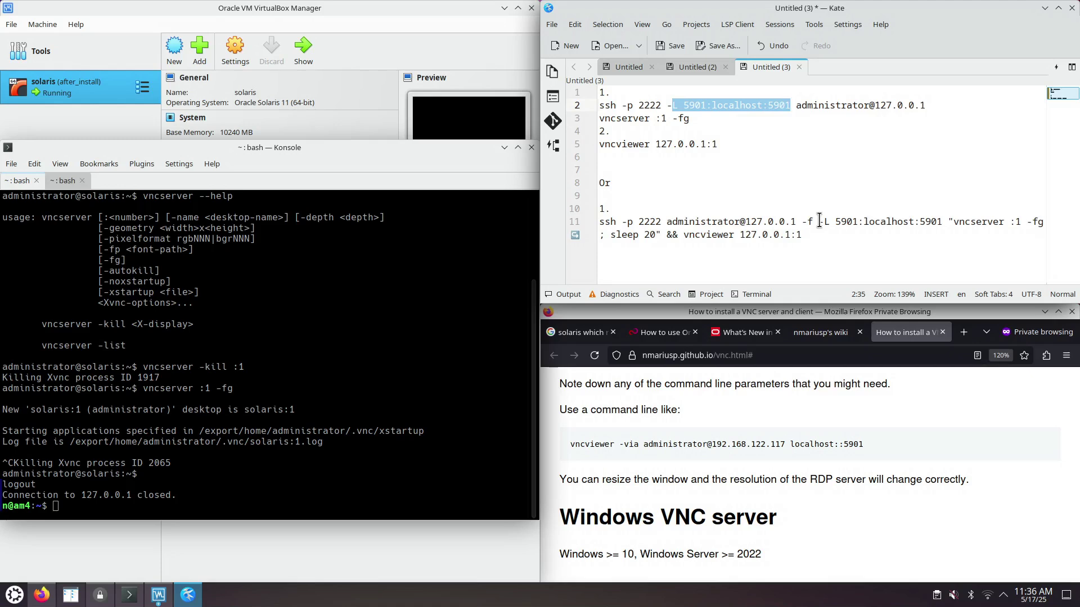
{"action": "left_click_drag", "start_coordinate": [819, 223], "coordinate": [943, 222]}
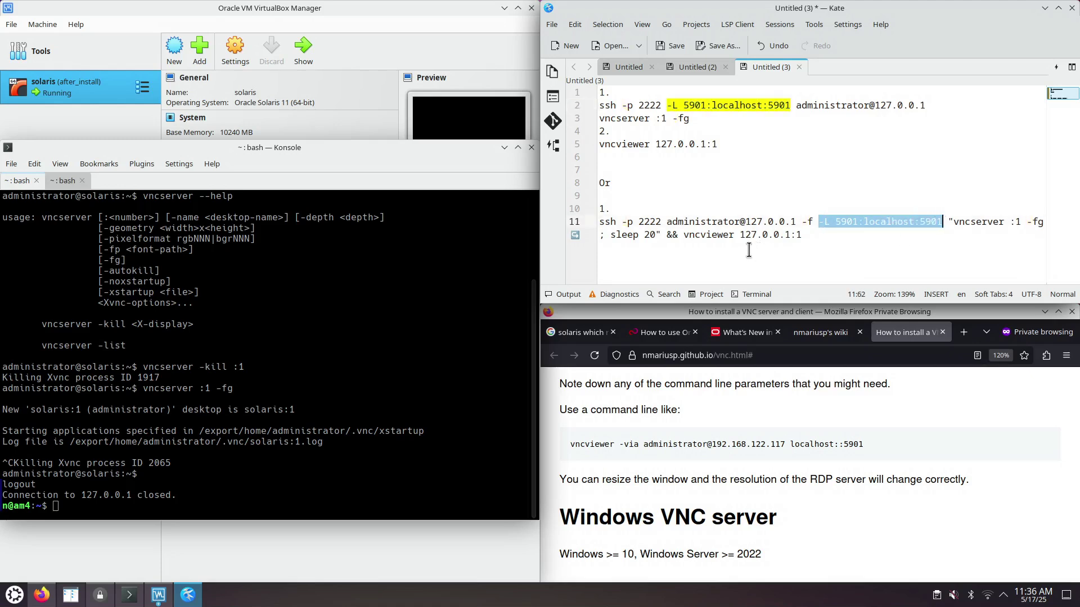
{"action": "left_click_drag", "start_coordinate": [802, 223], "coordinate": [812, 223]}
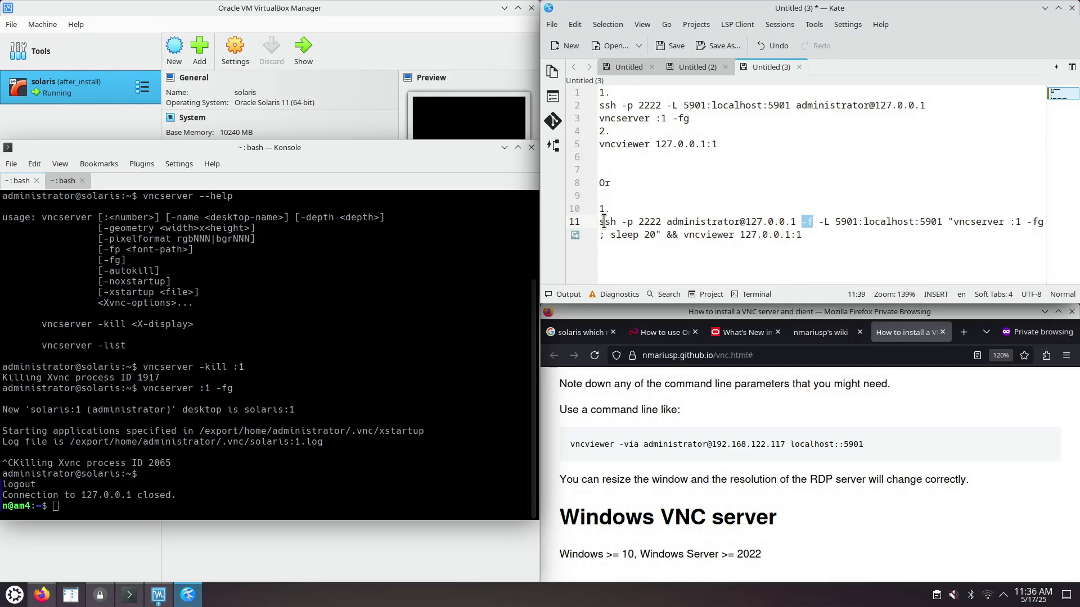
{"action": "double_click", "coordinate": [604, 221]}
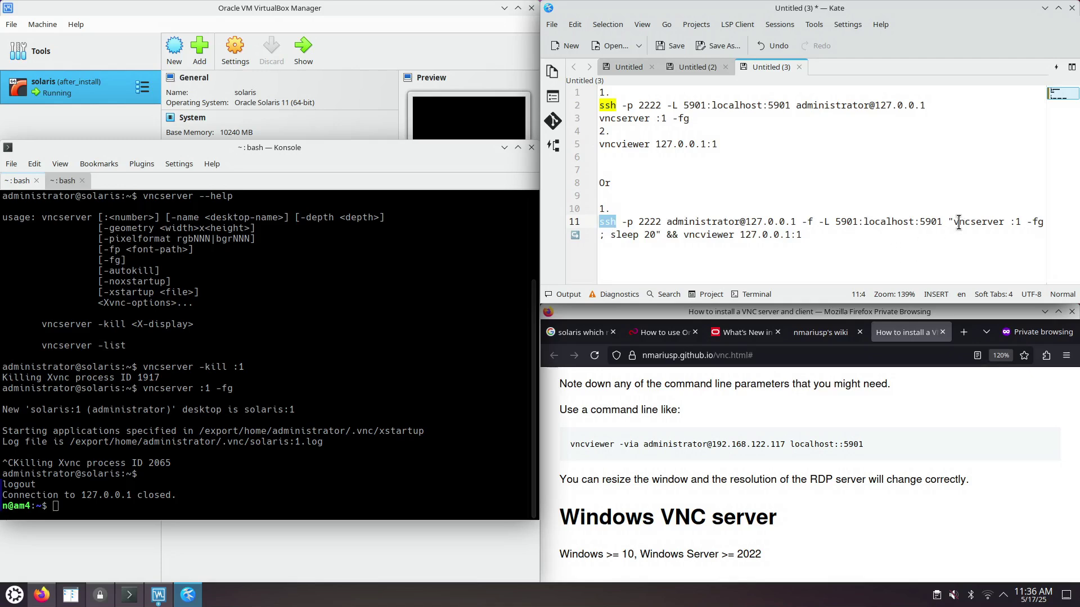
{"action": "left_click_drag", "start_coordinate": [950, 221], "coordinate": [659, 235]}
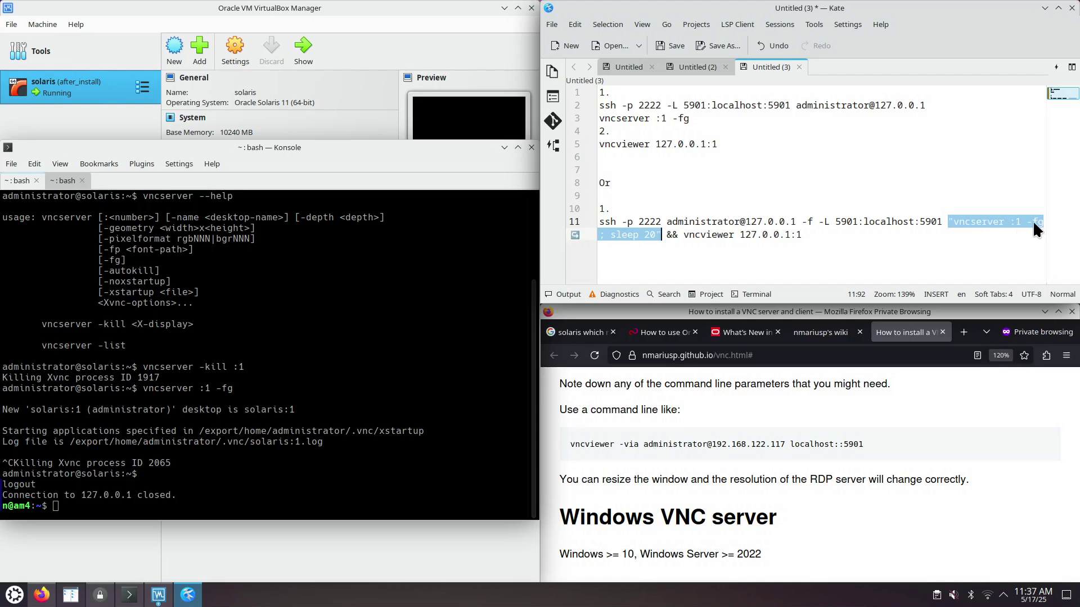
{"action": "left_click", "coordinate": [627, 234]}
{"action": "left_click_drag", "start_coordinate": [612, 236], "coordinate": [655, 236]}
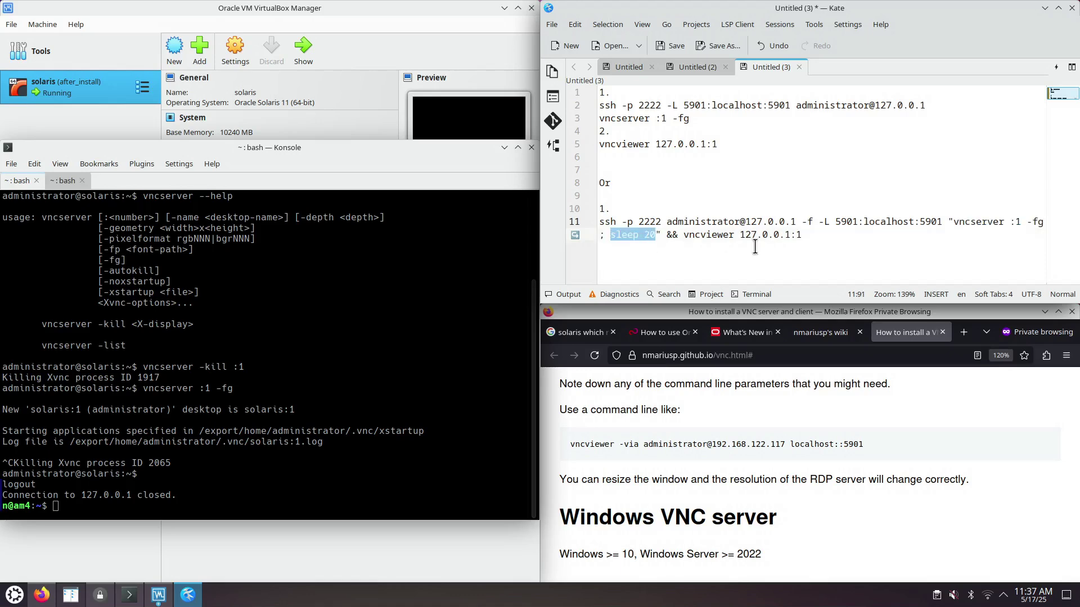
{"action": "left_click_drag", "start_coordinate": [953, 222], "coordinate": [1042, 220]}
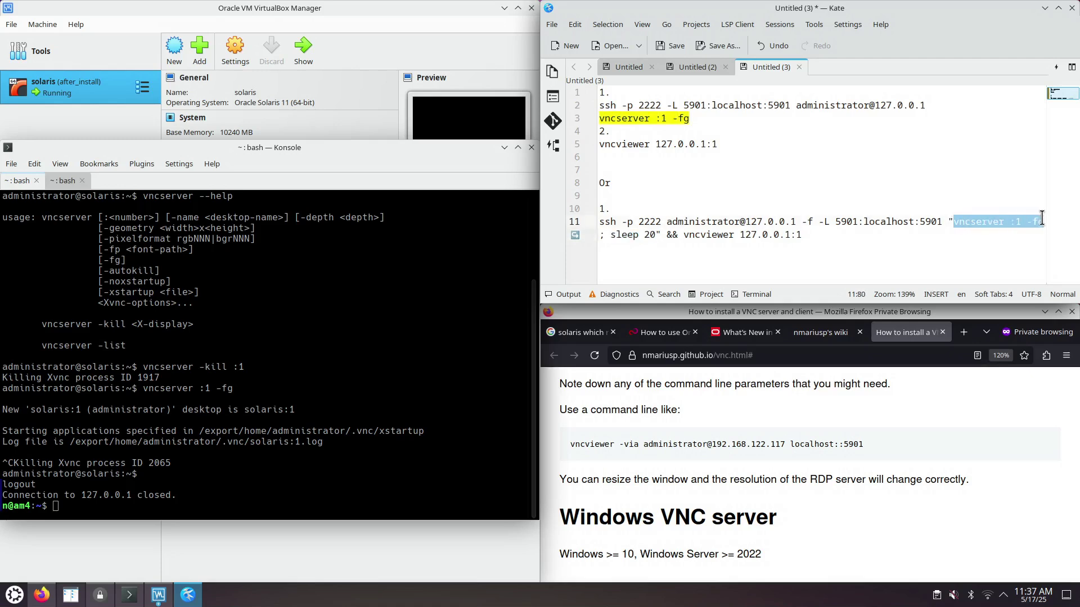
{"action": "left_click_drag", "start_coordinate": [611, 235], "coordinate": [655, 235]}
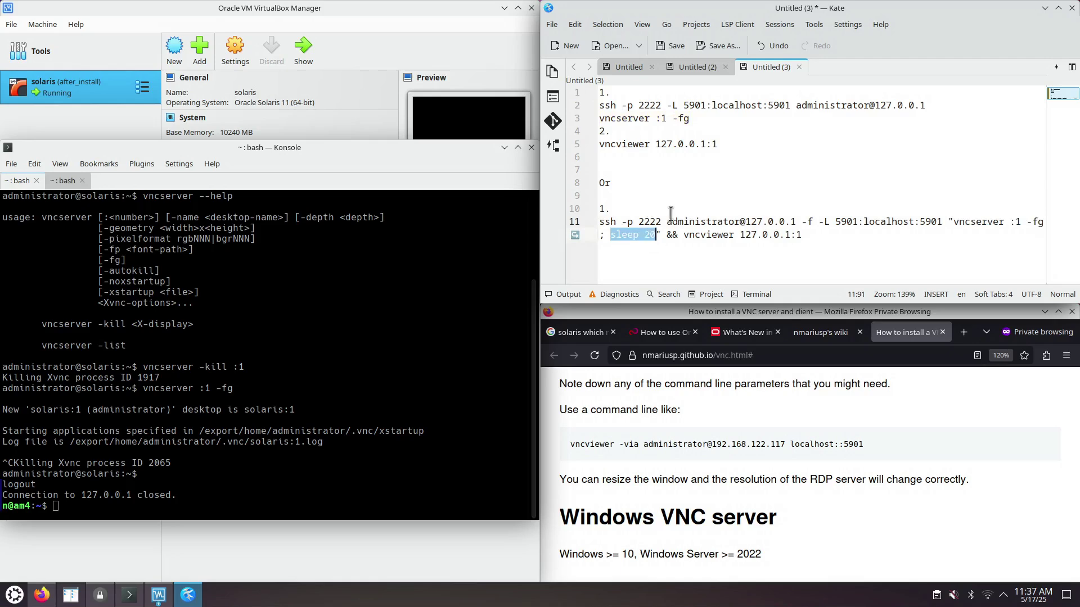
{"action": "double_click", "coordinate": [607, 222]}
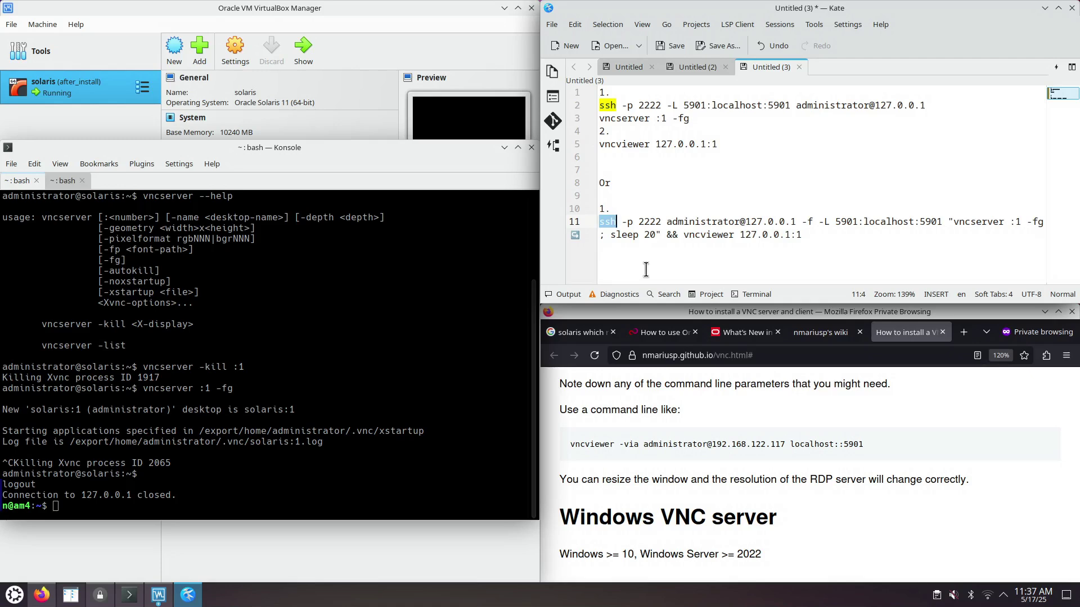
{"action": "left_click_drag", "start_coordinate": [661, 235], "coordinate": [593, 220]}
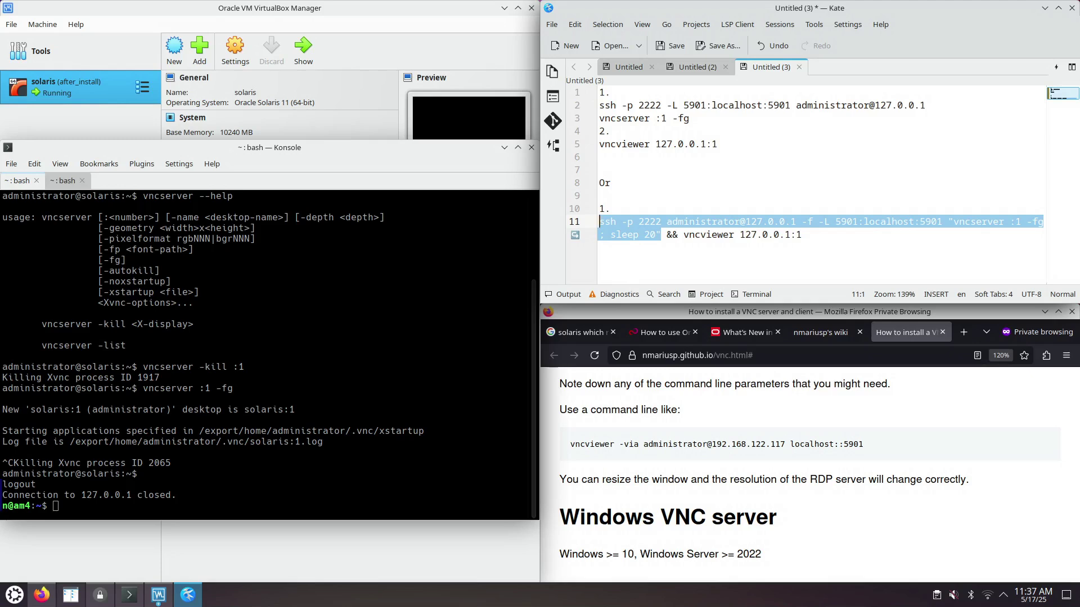
{"action": "left_click_drag", "start_coordinate": [667, 235], "coordinate": [807, 236]}
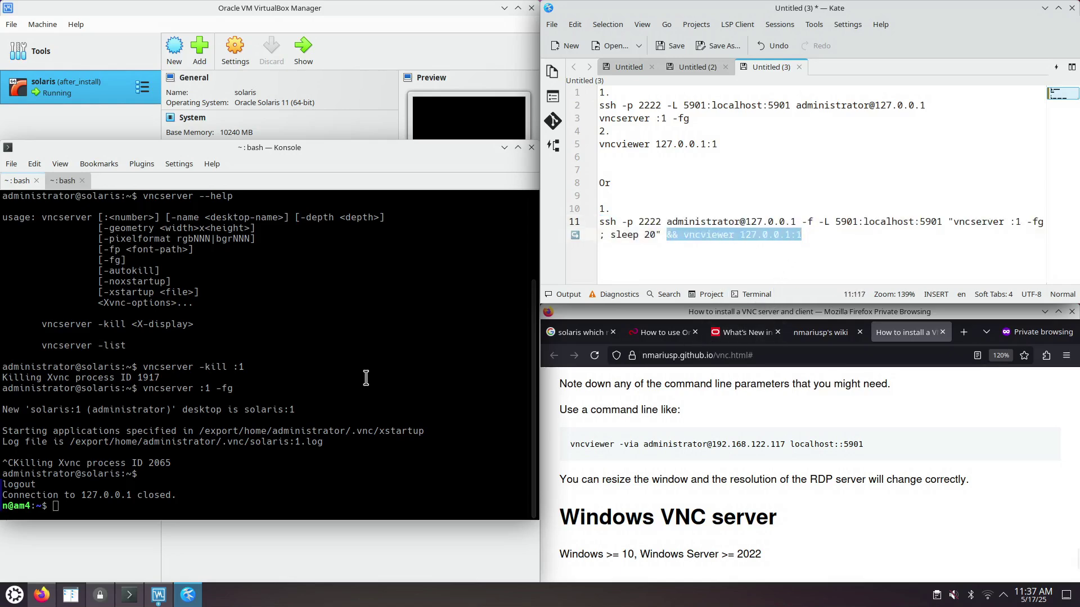
- Match the vncviewer, vncserver :1 -fg and sleep 20 parts across the notes, then select the one-liner
{"action": "left_click", "coordinate": [289, 351]}
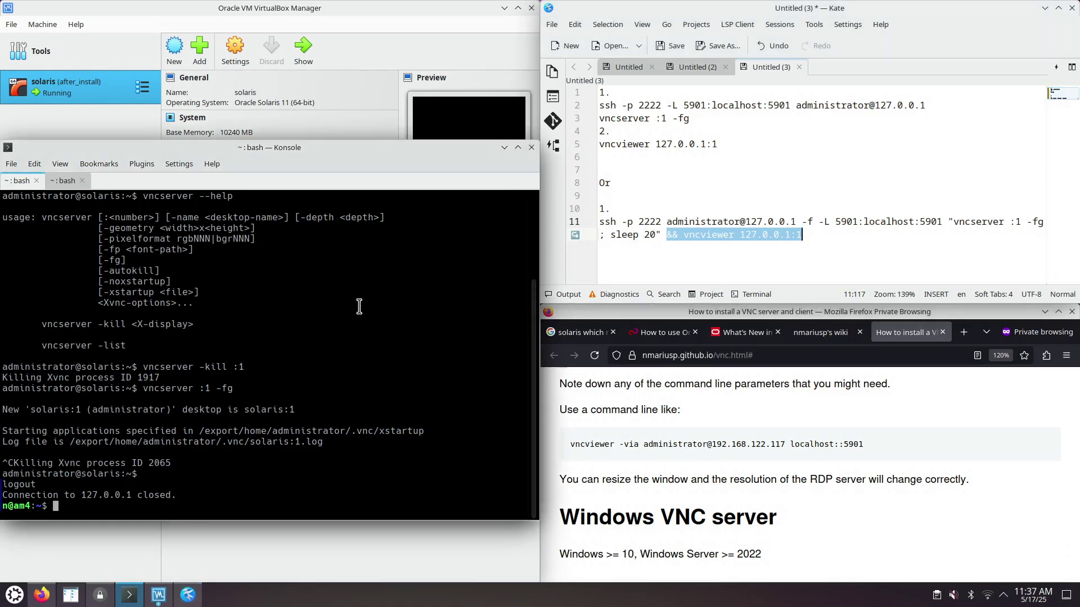
{"action": "left_click", "coordinate": [751, 235]}
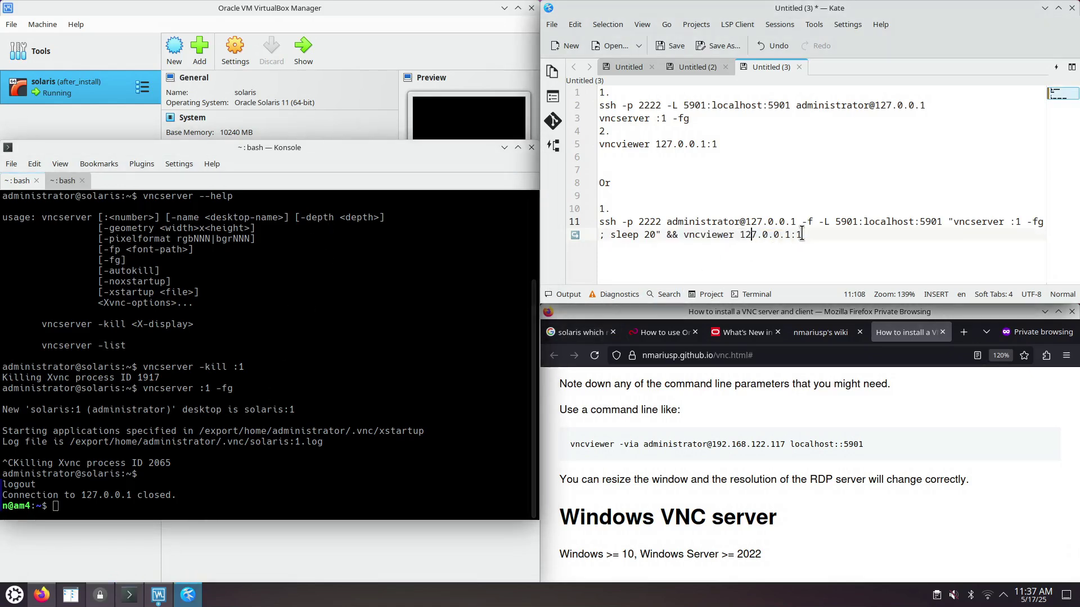
{"action": "left_click_drag", "start_coordinate": [718, 144], "coordinate": [595, 139]}
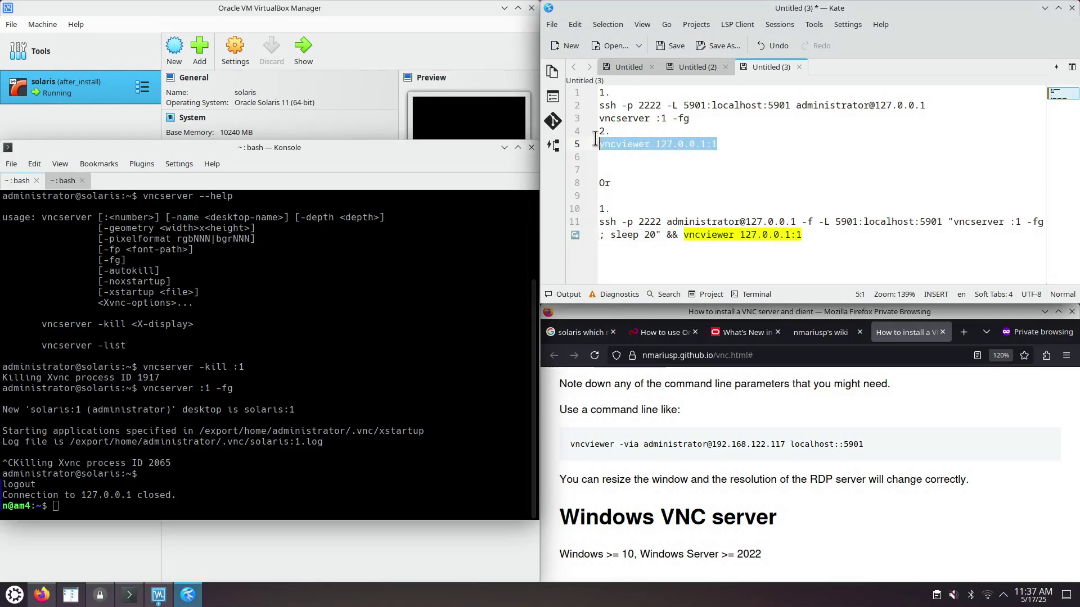
{"action": "left_click_drag", "start_coordinate": [803, 235], "coordinate": [685, 232]}
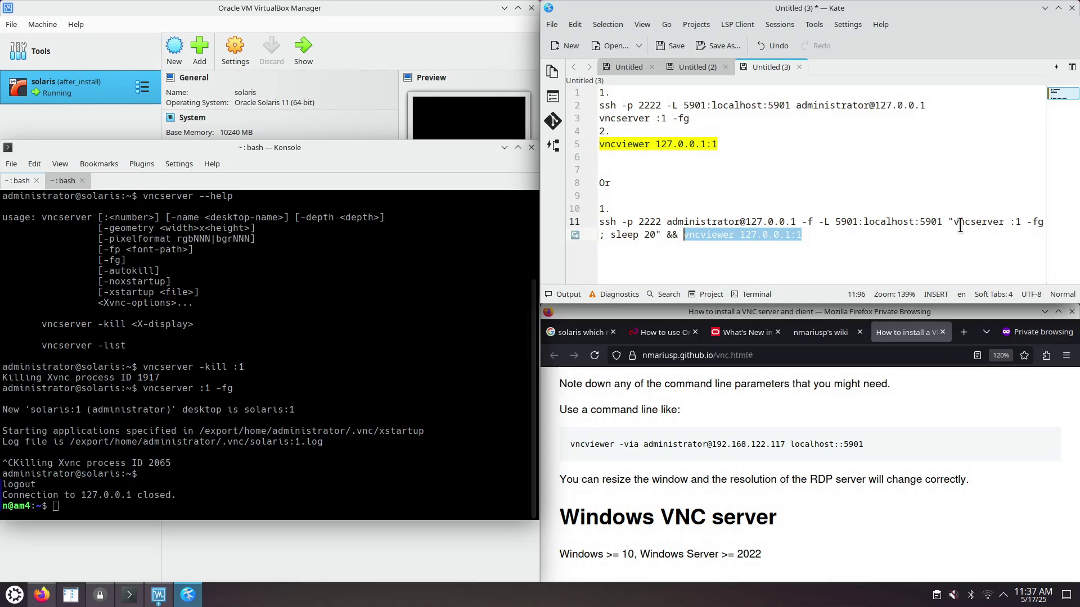
{"action": "left_click_drag", "start_coordinate": [954, 222], "coordinate": [1044, 223]}
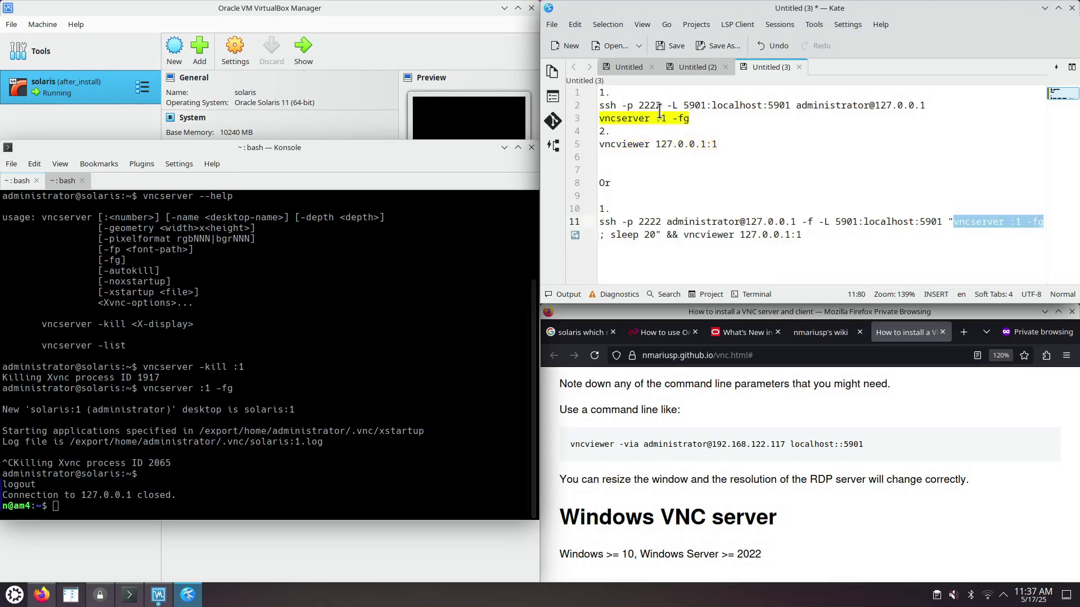
{"action": "left_click_drag", "start_coordinate": [690, 118], "coordinate": [598, 118]}
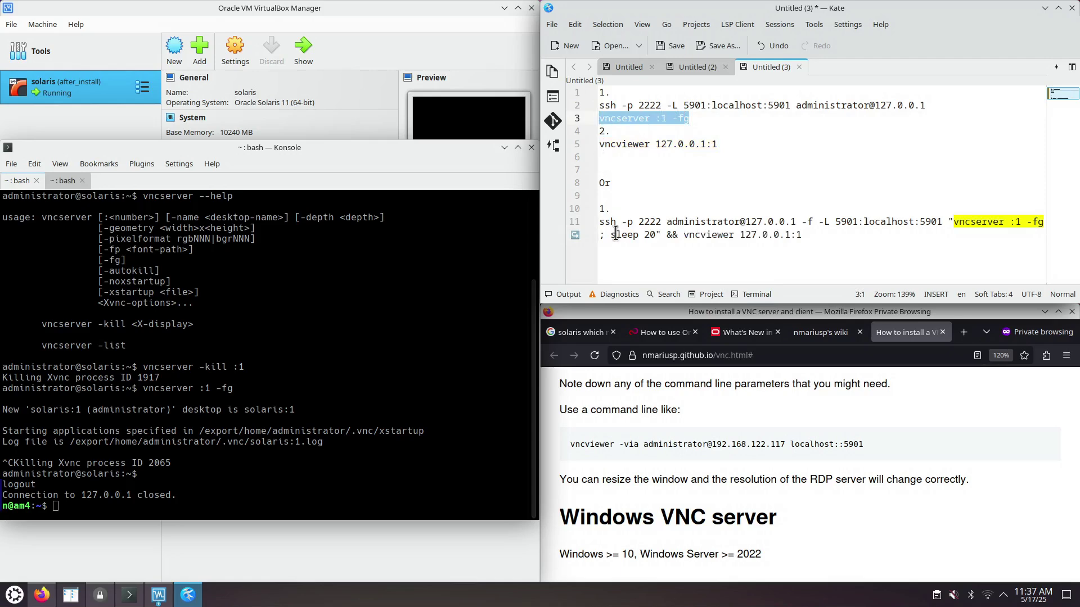
{"action": "left_click_drag", "start_coordinate": [611, 234], "coordinate": [653, 236]}
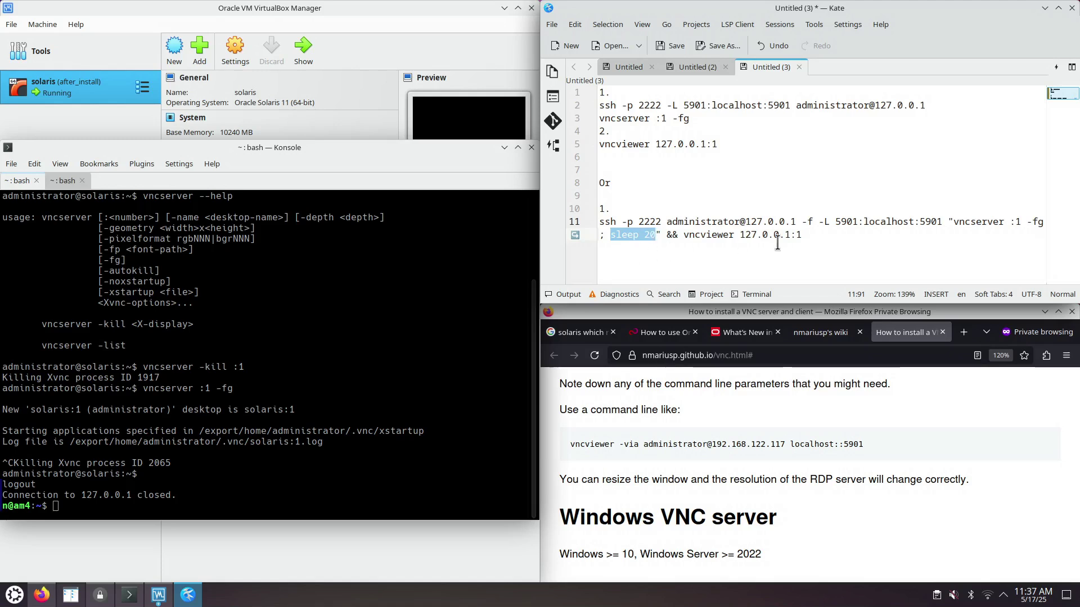
{"action": "left_click_drag", "start_coordinate": [807, 235], "coordinate": [601, 221]}
- Copy the one-line ssh command and highlight its 5901 port, ssh and vncserver call
{"action": "right_click", "coordinate": [665, 232]}
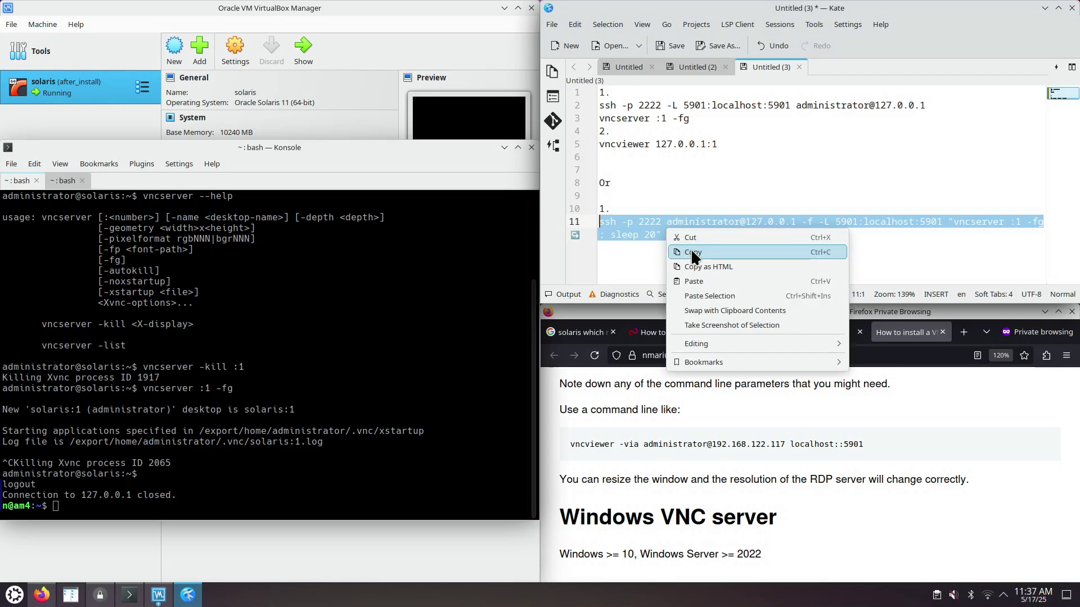
{"action": "left_click", "coordinate": [692, 252]}
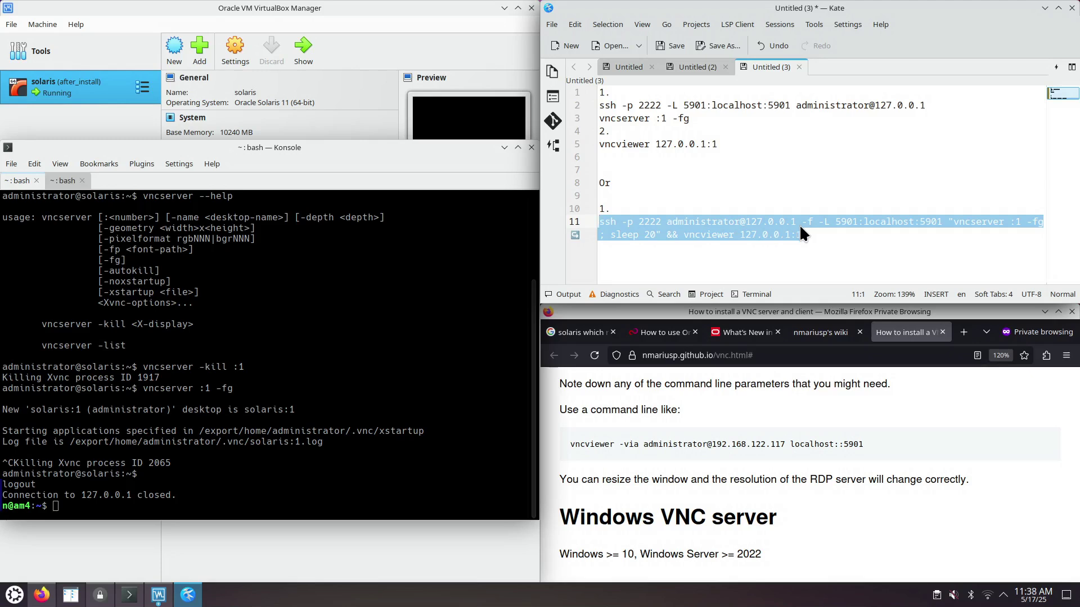
{"action": "left_click", "coordinate": [806, 256]}
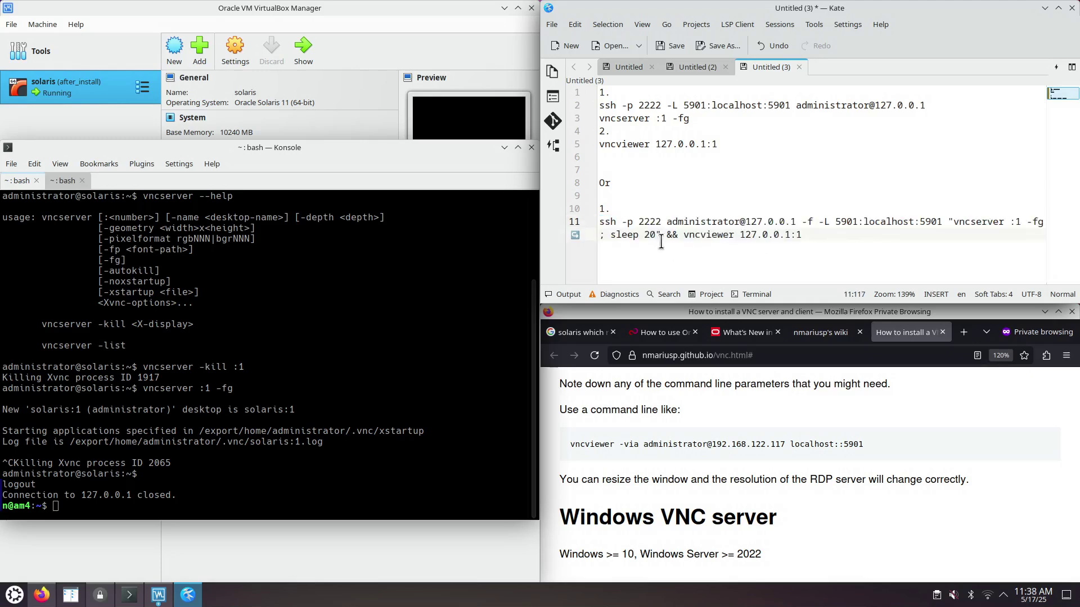
{"action": "left_click_drag", "start_coordinate": [835, 222], "coordinate": [852, 223]}
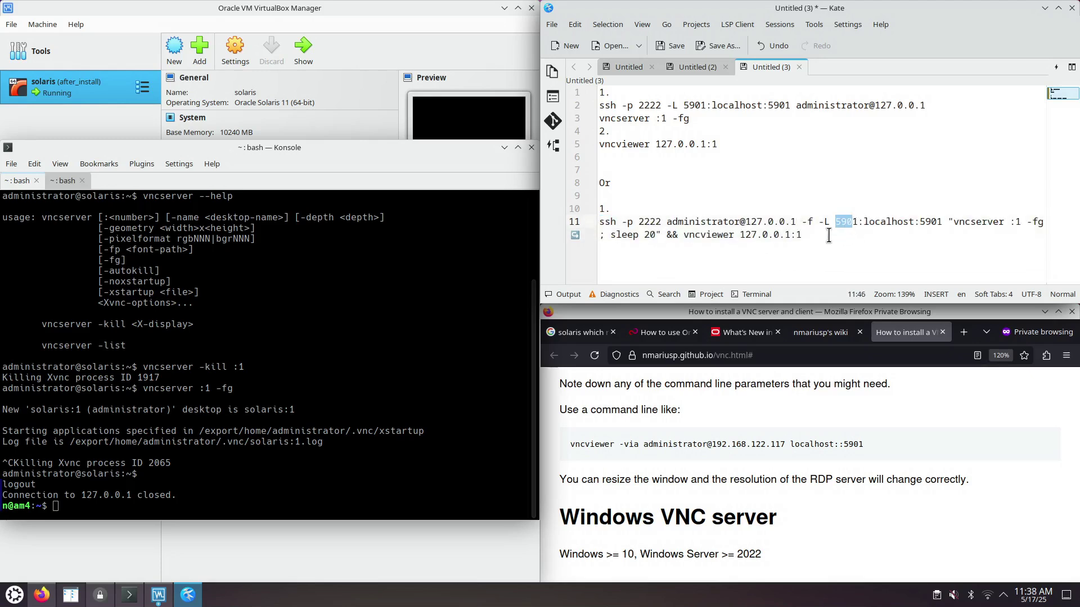
{"action": "double_click", "coordinate": [607, 222]}
{"action": "double_click", "coordinate": [979, 222]}
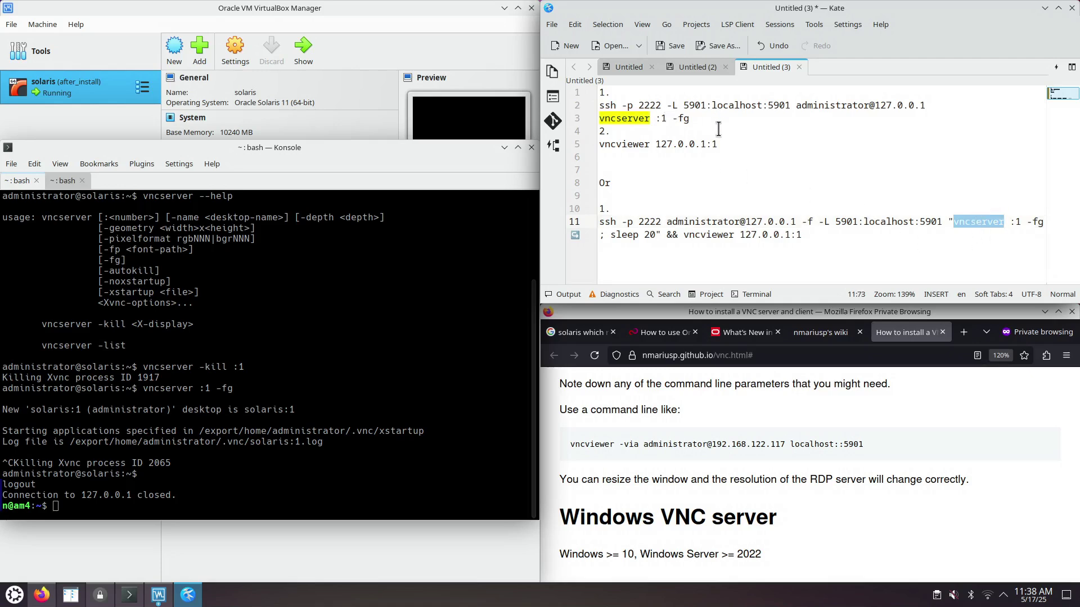
- Compare it with the two-step version on lines 2–5, marking port 2222, display :1 and remote 5901
{"action": "left_click_drag", "start_coordinate": [725, 146], "coordinate": [588, 107]}
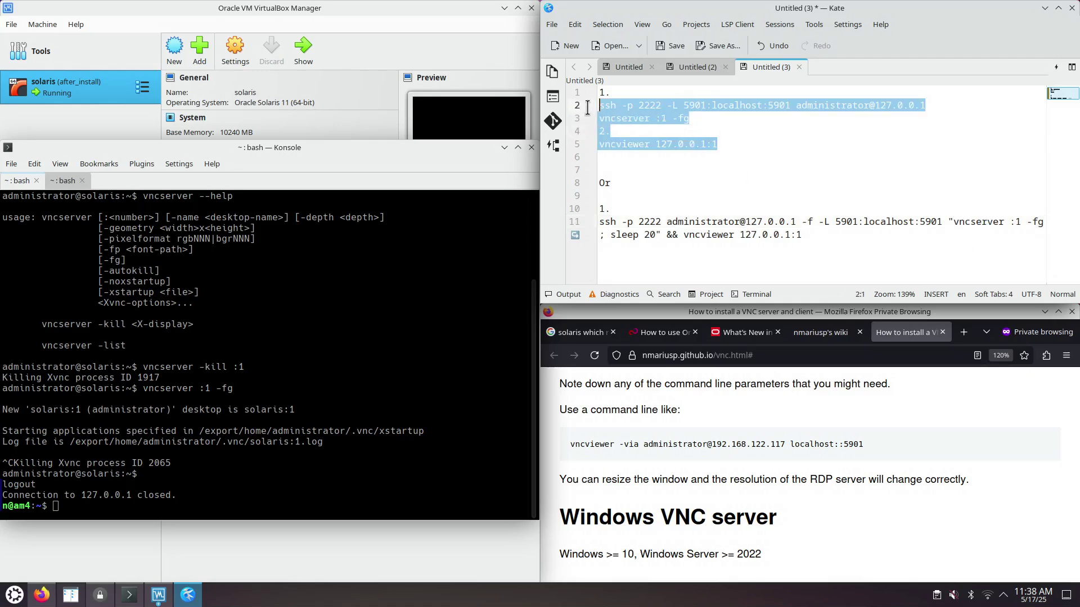
{"action": "left_click", "coordinate": [735, 149]}
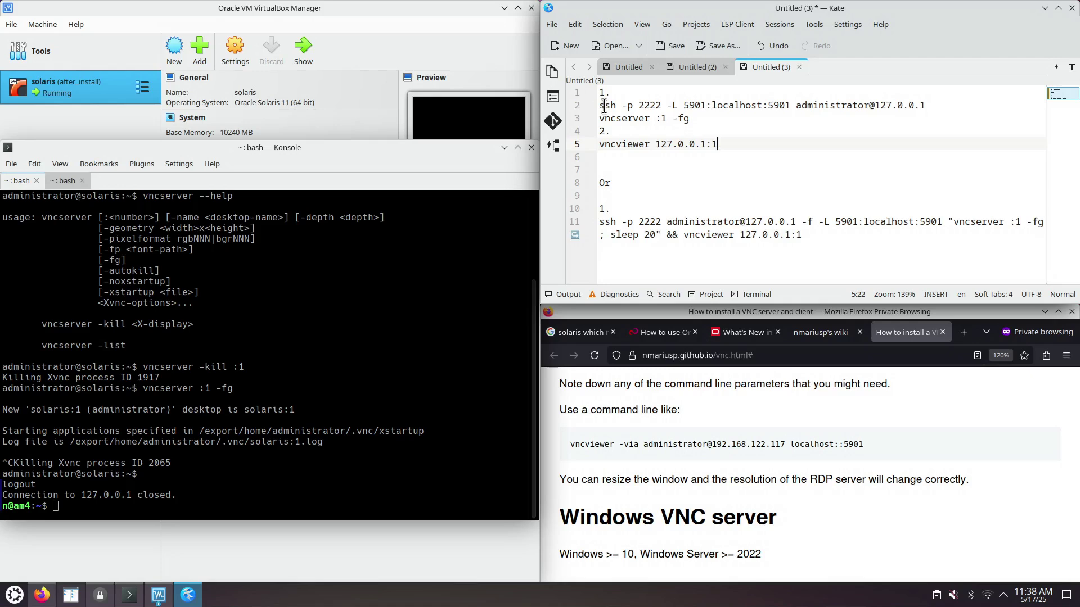
{"action": "double_click", "coordinate": [604, 106]}
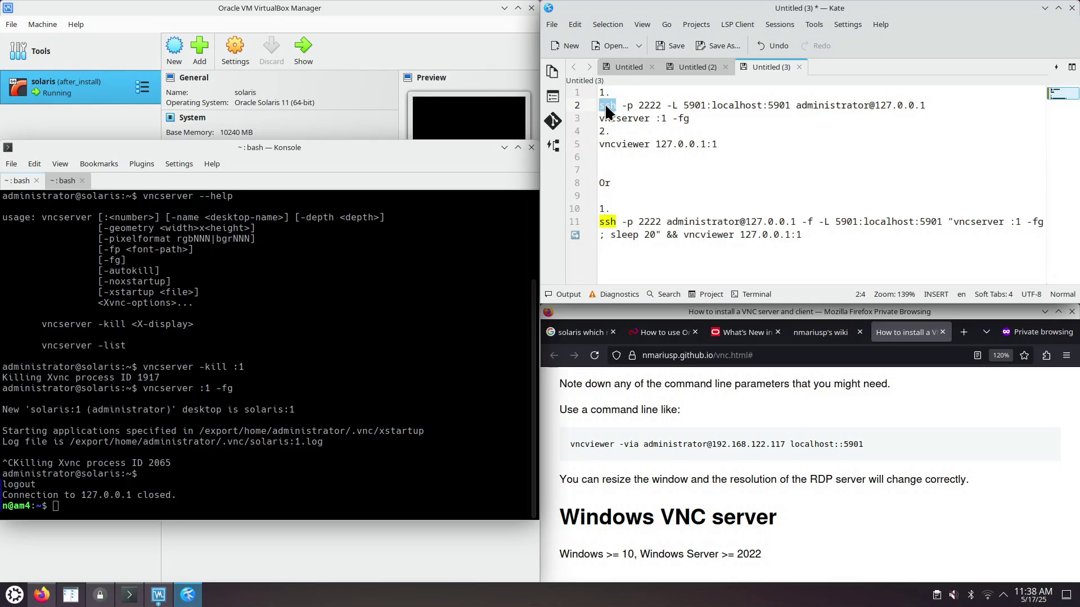
{"action": "left_click_drag", "start_coordinate": [686, 120], "coordinate": [597, 119]}
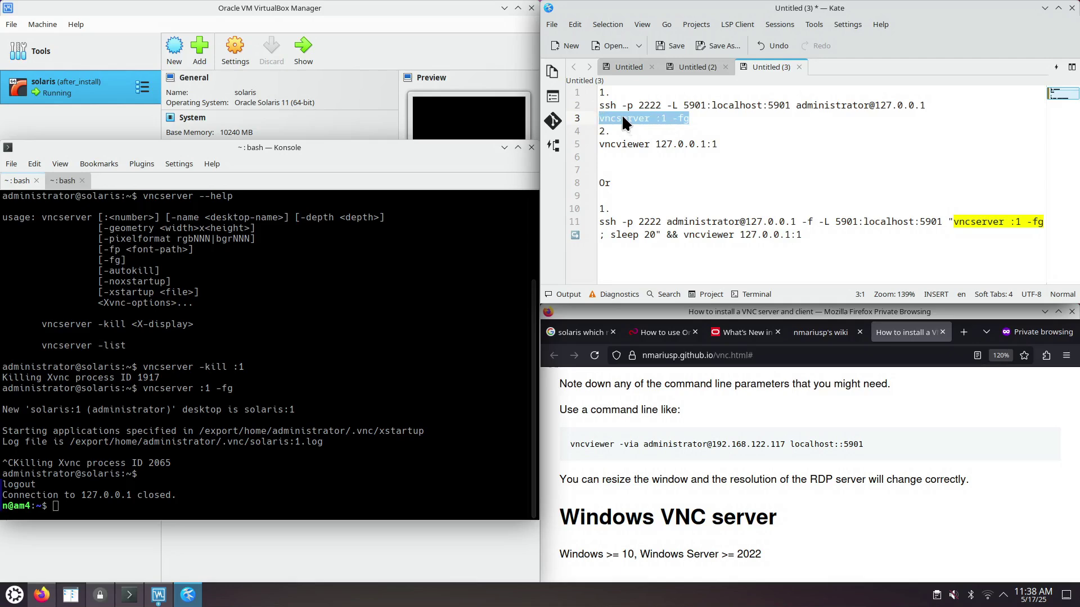
{"action": "left_click", "coordinate": [804, 234]}
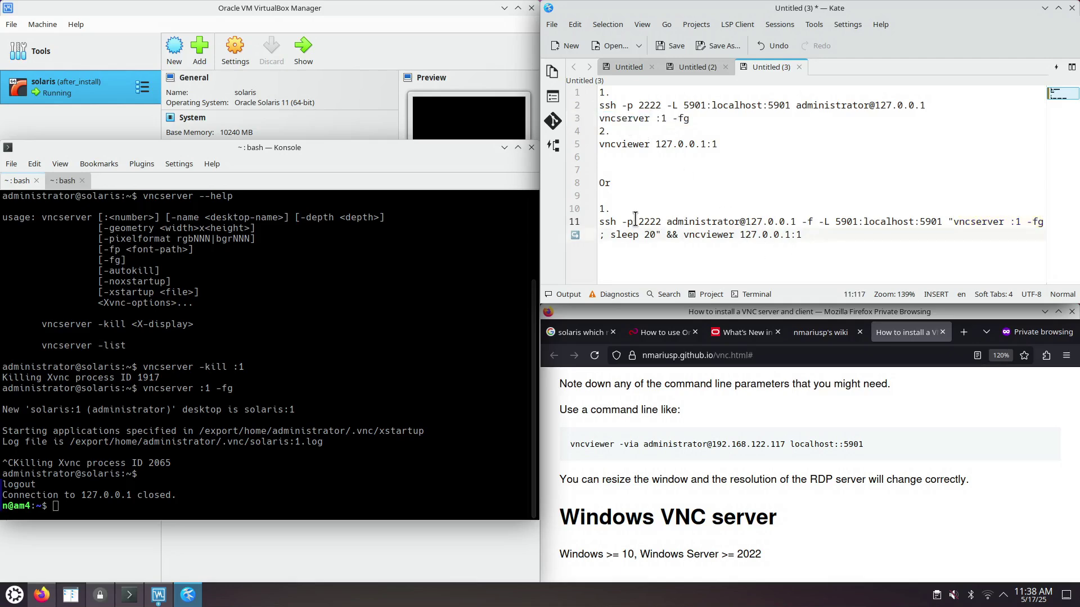
{"action": "left_click_drag", "start_coordinate": [617, 221], "coordinate": [786, 222]}
{"action": "left_click", "coordinate": [828, 234]}
{"action": "left_click_drag", "start_coordinate": [1009, 221], "coordinate": [1021, 221]}
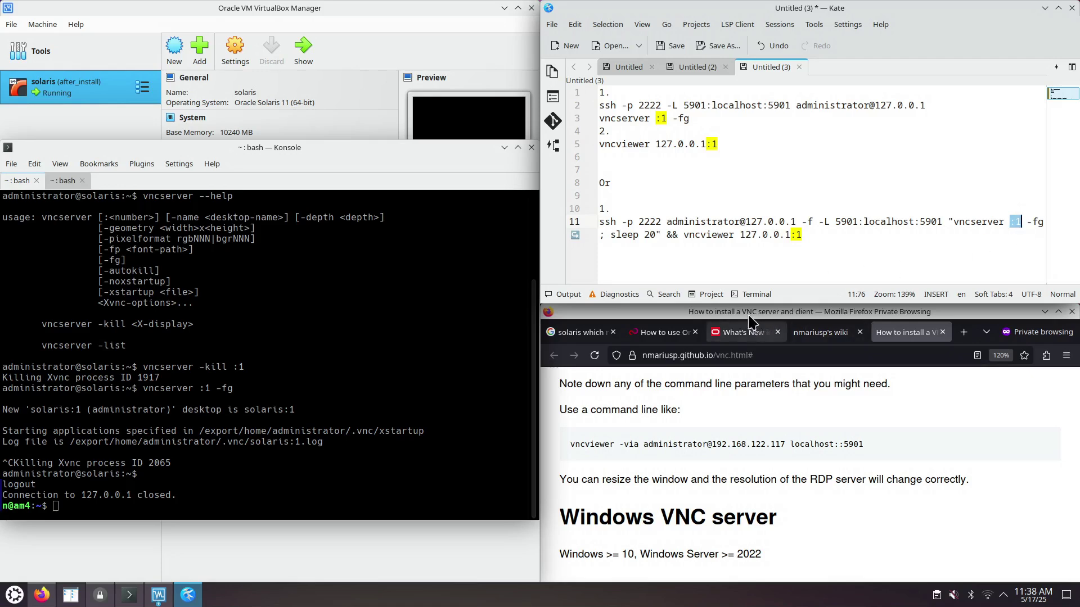
{"action": "left_click_drag", "start_coordinate": [921, 221], "coordinate": [942, 222]}
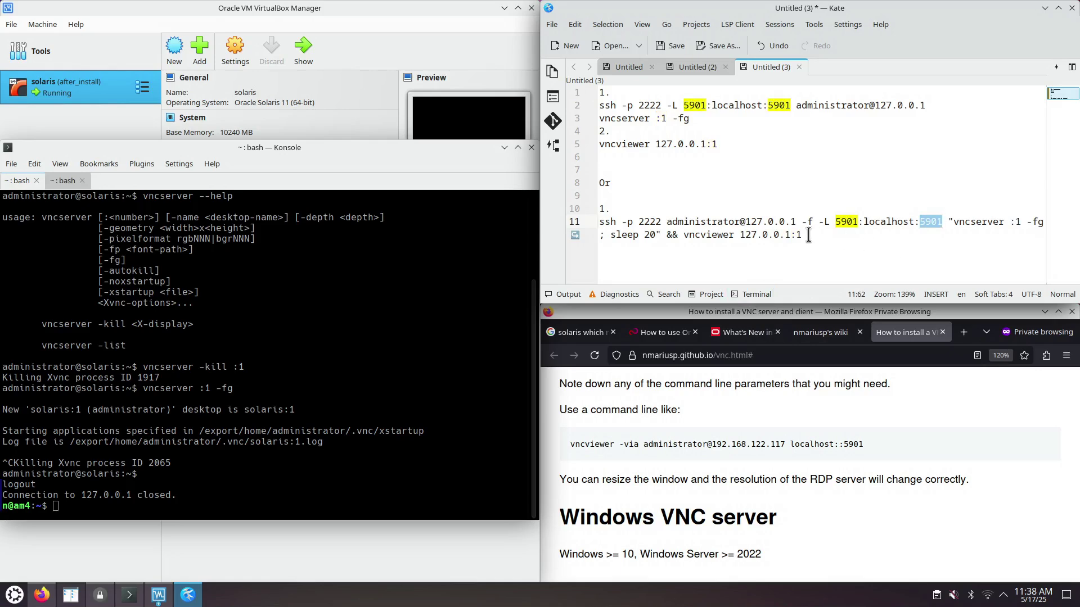
{"action": "left_click_drag", "start_coordinate": [808, 235], "coordinate": [599, 221]}
- Copy the one-liner from Kate, close the extra Konsole tab and clear the screen
{"action": "right_click", "coordinate": [662, 231]}
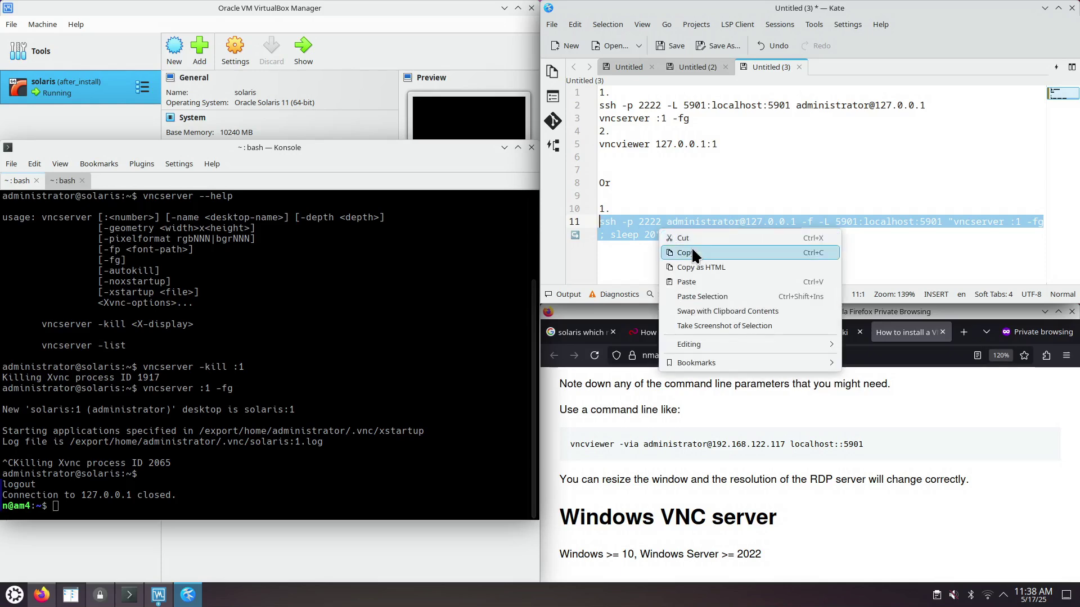
{"action": "left_click", "coordinate": [693, 251]}
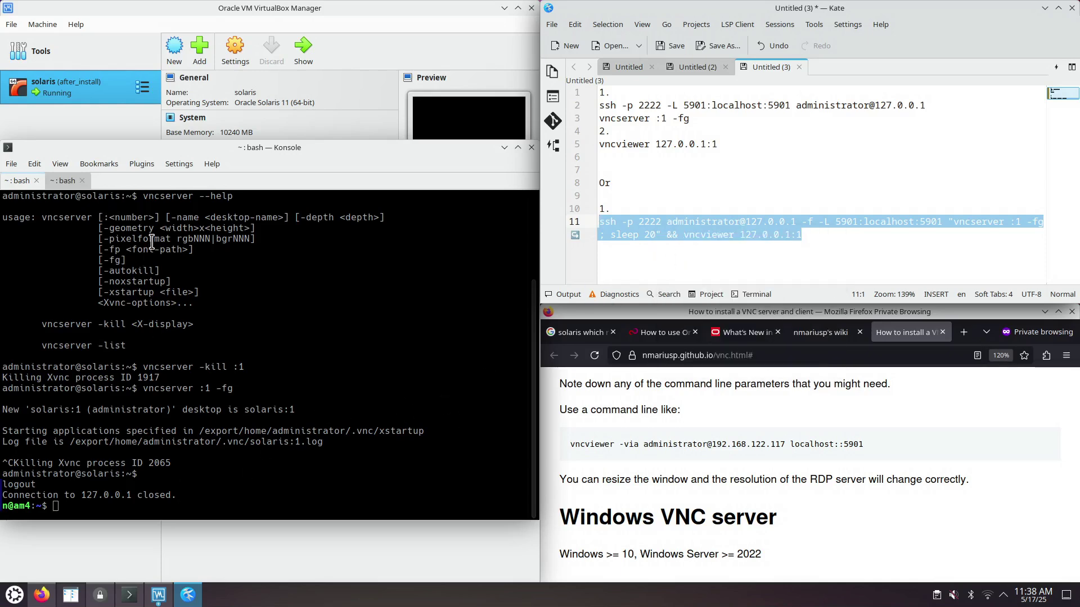
{"action": "left_click", "coordinate": [21, 180]}
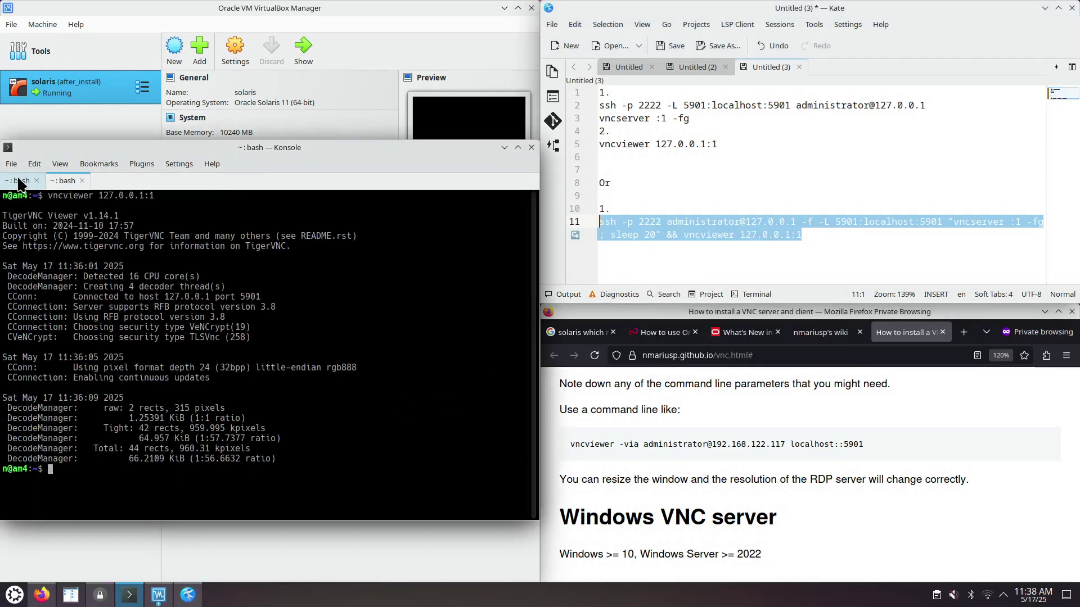
{"action": "left_click", "coordinate": [62, 181]}
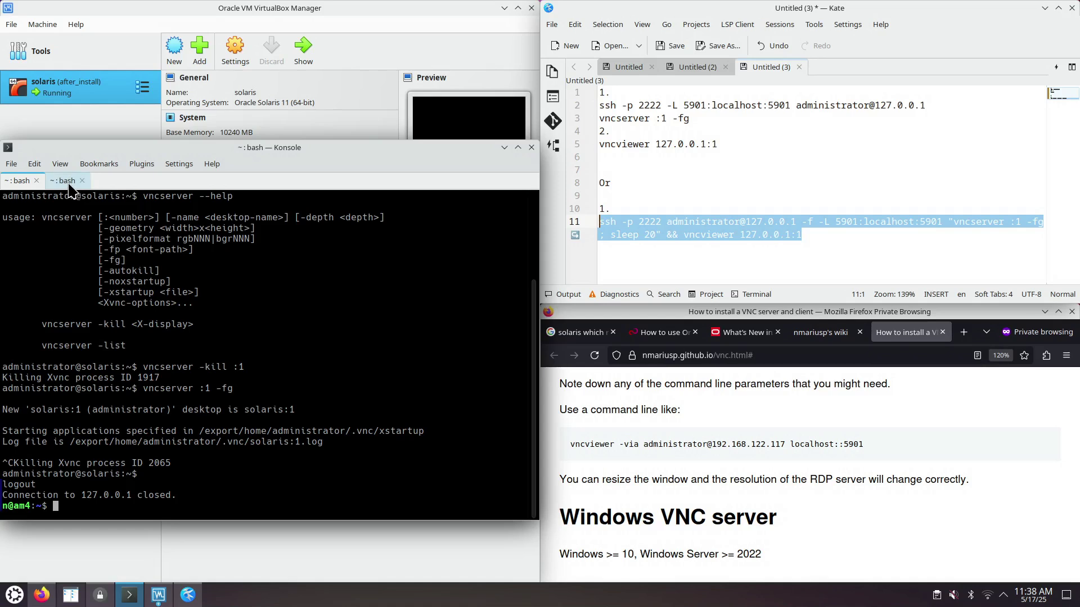
{"action": "key", "text": "ctrl+d"}
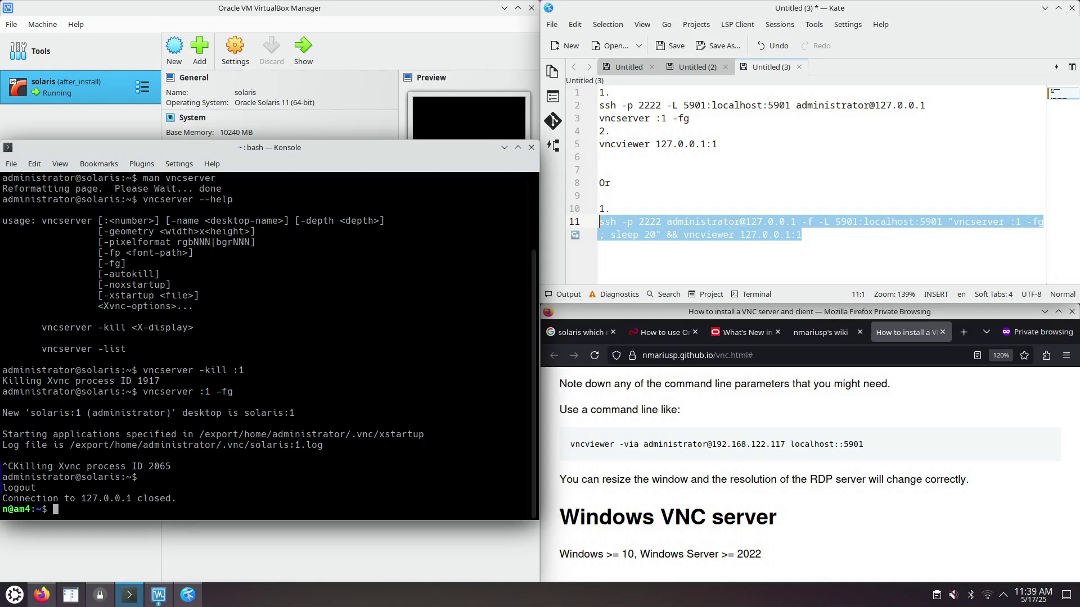
{"action": "key", "text": "ctrl+l"}
- Paste and run the one-line ssh tunnel command, entering the ssh password
{"action": "key", "text": "ctrl+shift+v"}
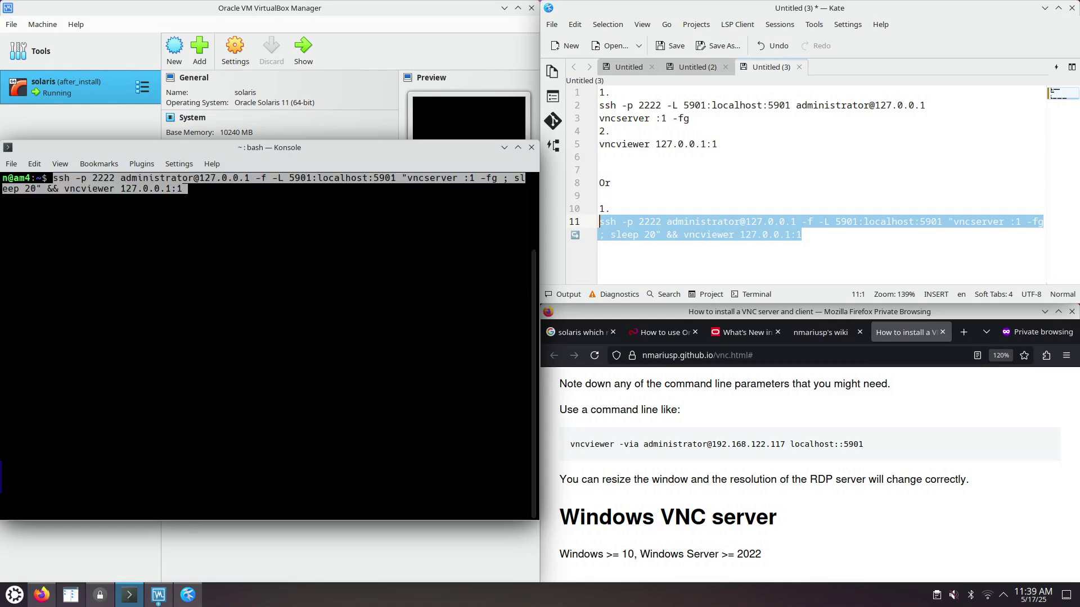
{"action": "key", "text": "Return"}
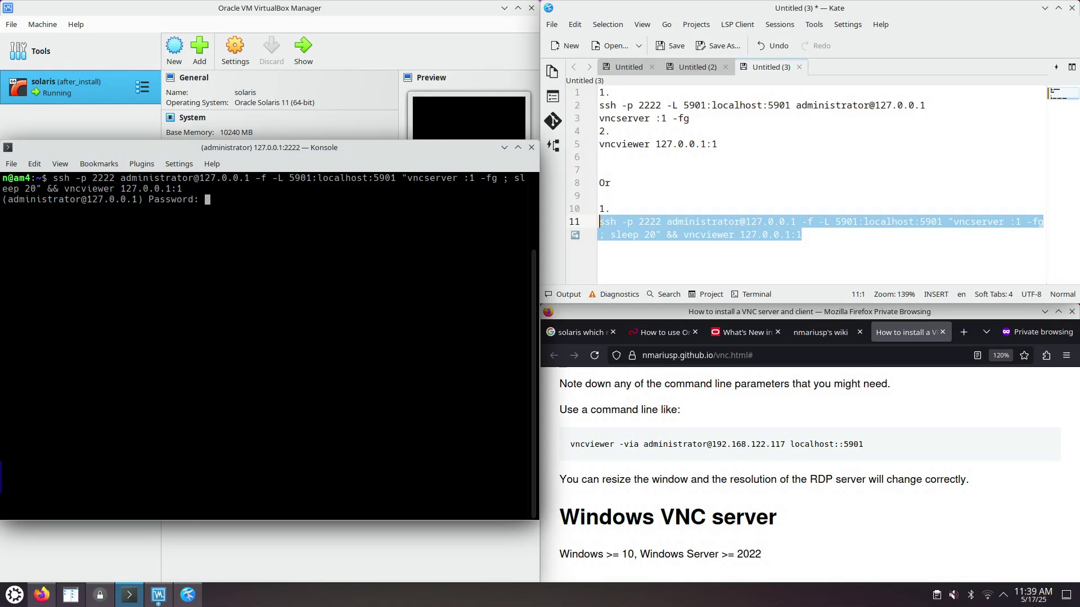
{"action": "key", "text": "Return"}
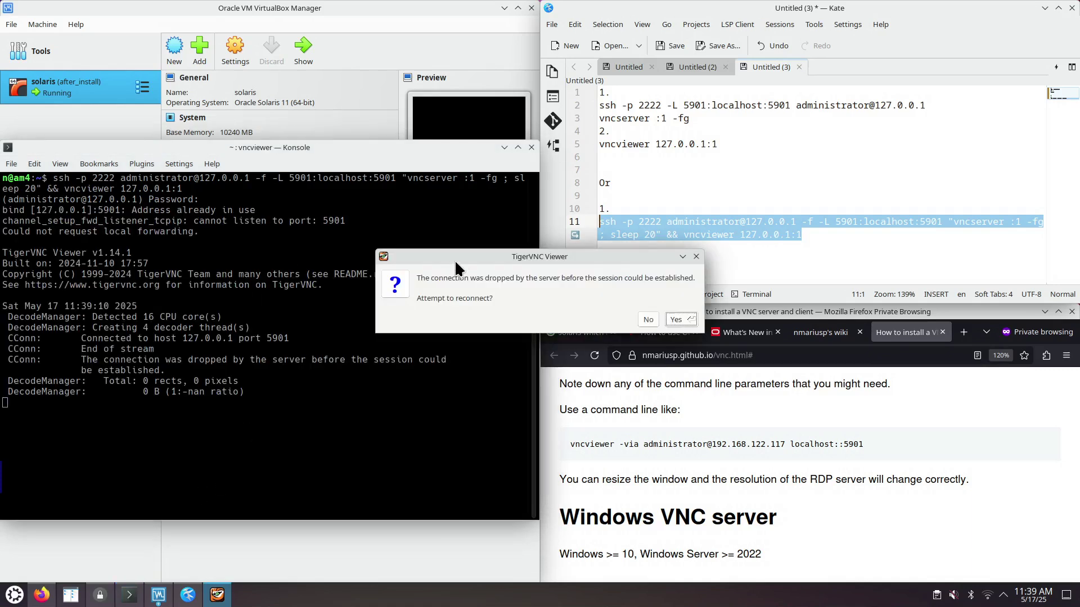
- Move the reconnect dialog aside and highlight the solaris:1 log file line in Konsole
{"action": "left_click_drag", "start_coordinate": [454, 259], "coordinate": [687, 296]}
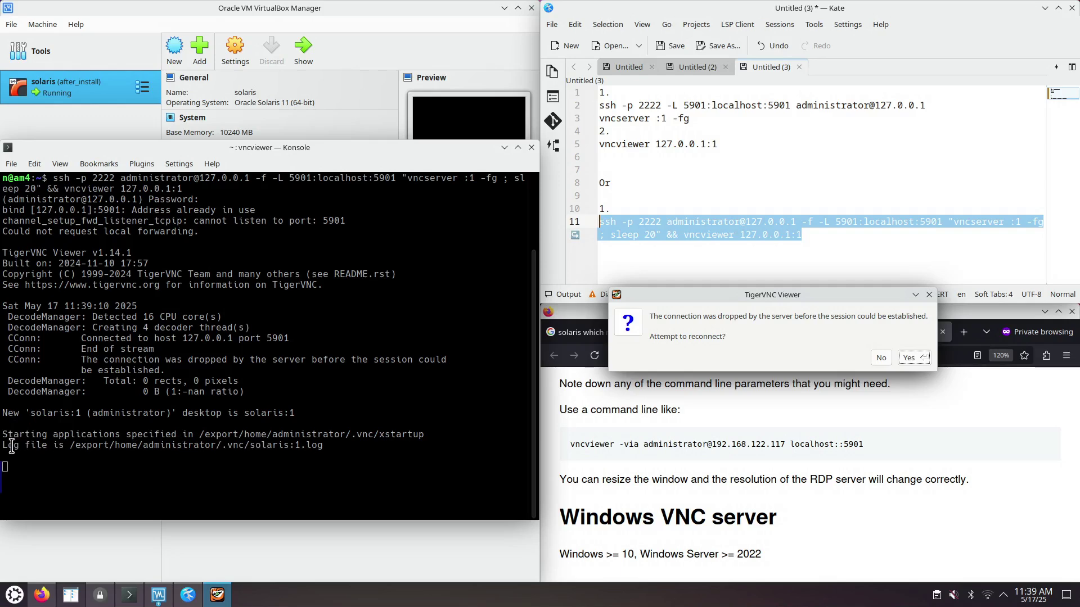
{"action": "left_click_drag", "start_coordinate": [7, 447], "coordinate": [325, 444]}
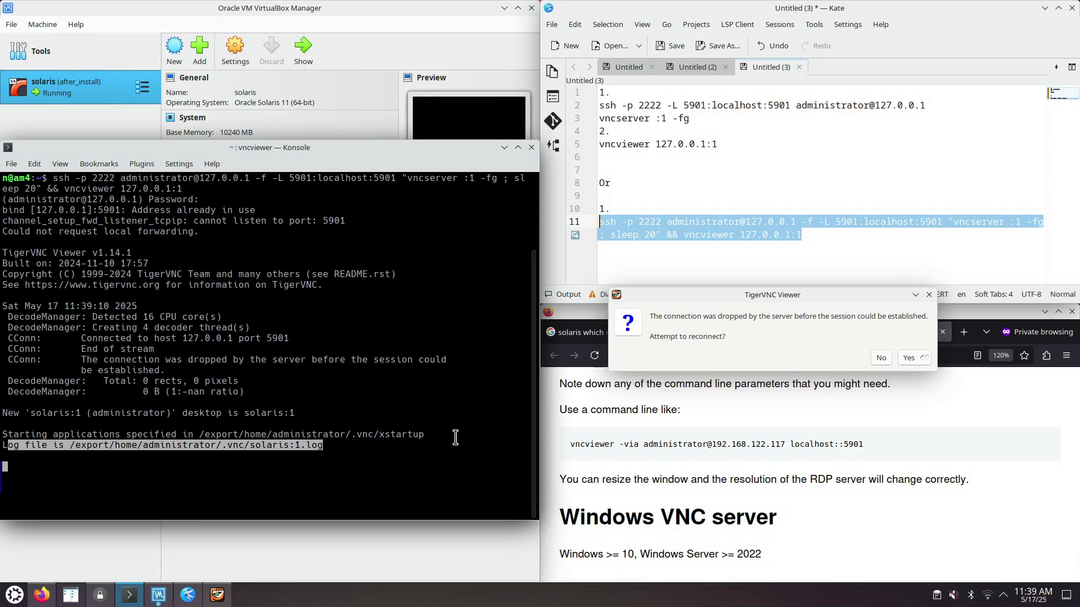
{"action": "double_click", "coordinate": [284, 448]}
{"action": "left_click", "coordinate": [5, 448]}
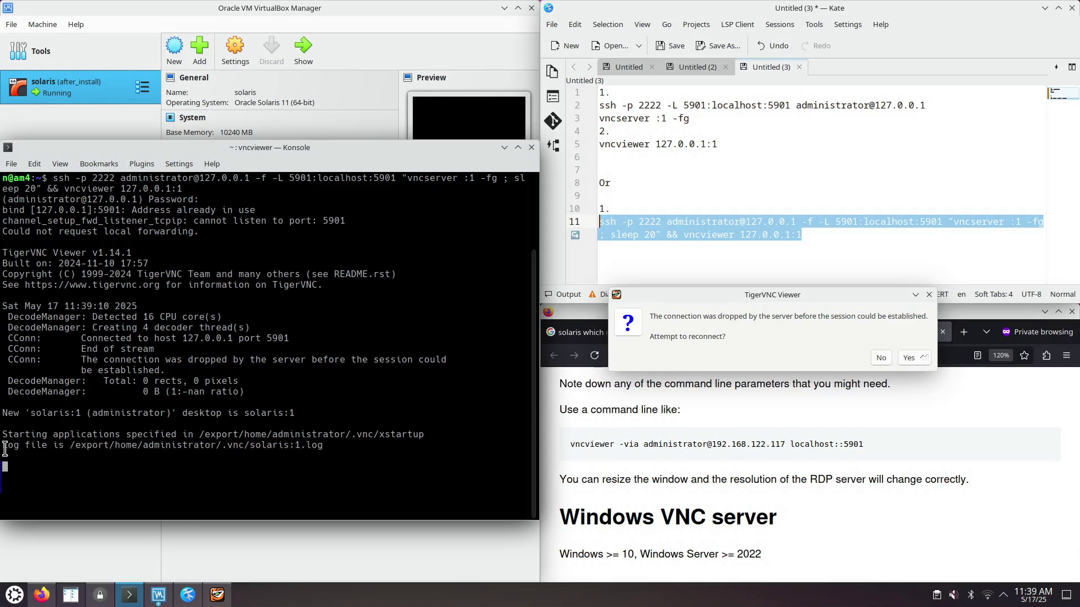
{"action": "left_click_drag", "start_coordinate": [7, 448], "coordinate": [303, 456]}
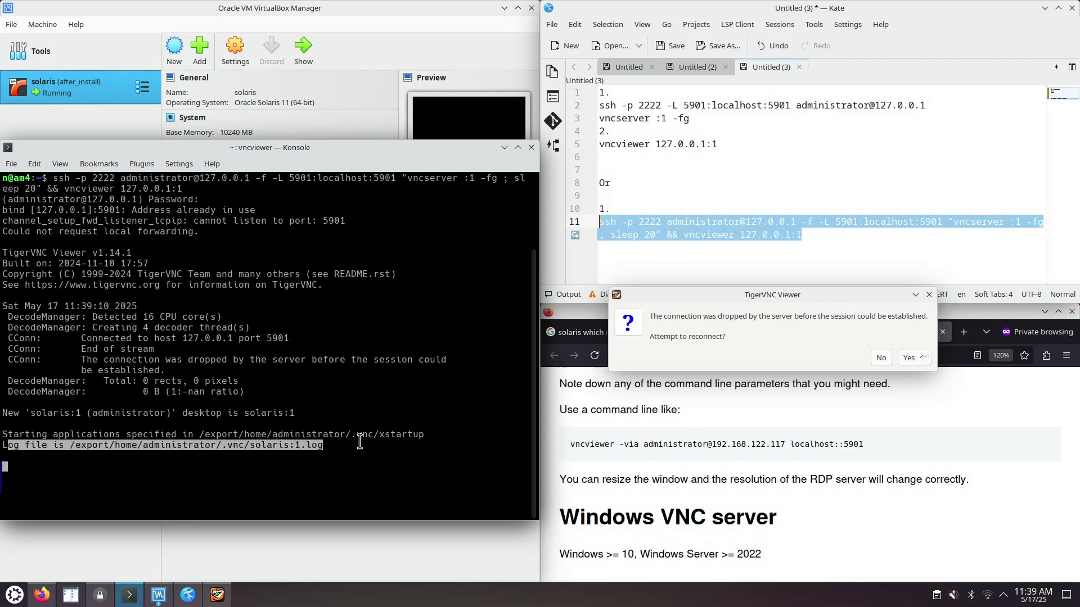
- Accept reconnecting and enter the VNC password to reach the Solaris lock screen
{"action": "left_click", "coordinate": [795, 295]}
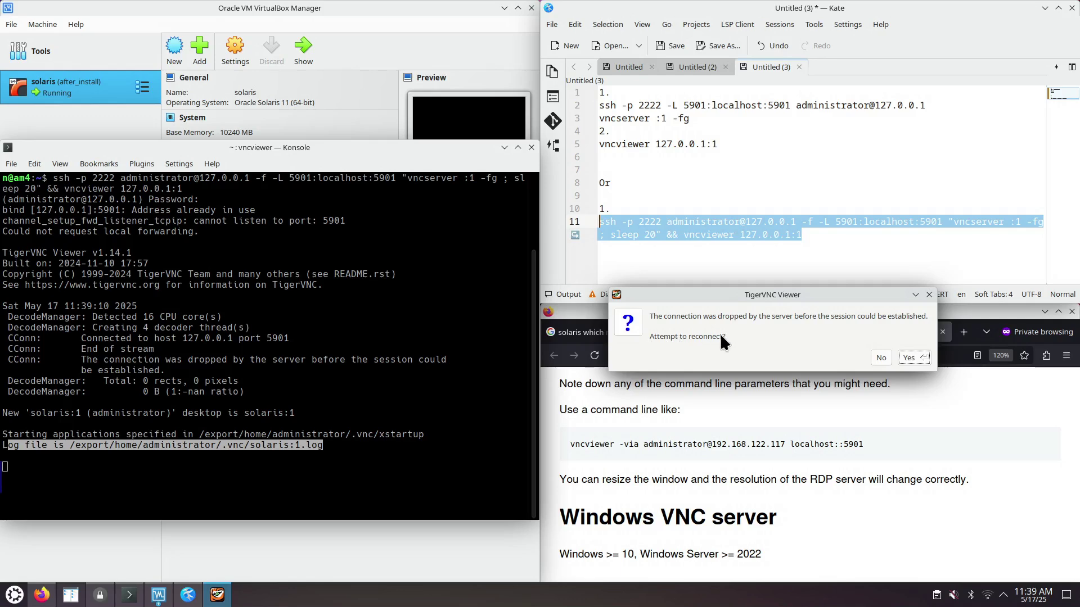
{"action": "left_click", "coordinate": [918, 358]}
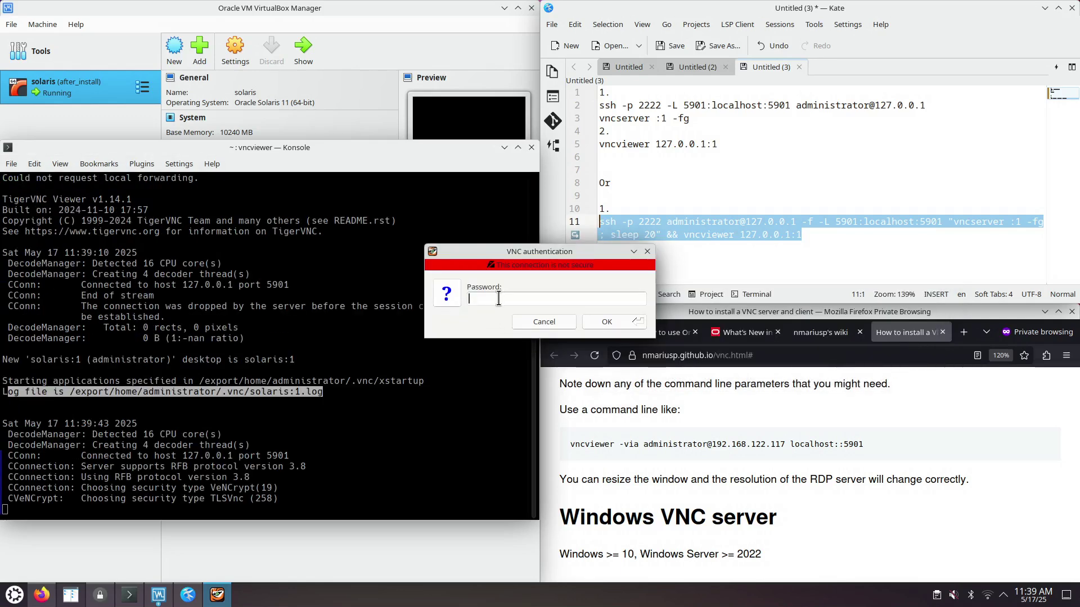
{"action": "type", "text": "*"}
{"action": "left_click", "coordinate": [614, 323]}
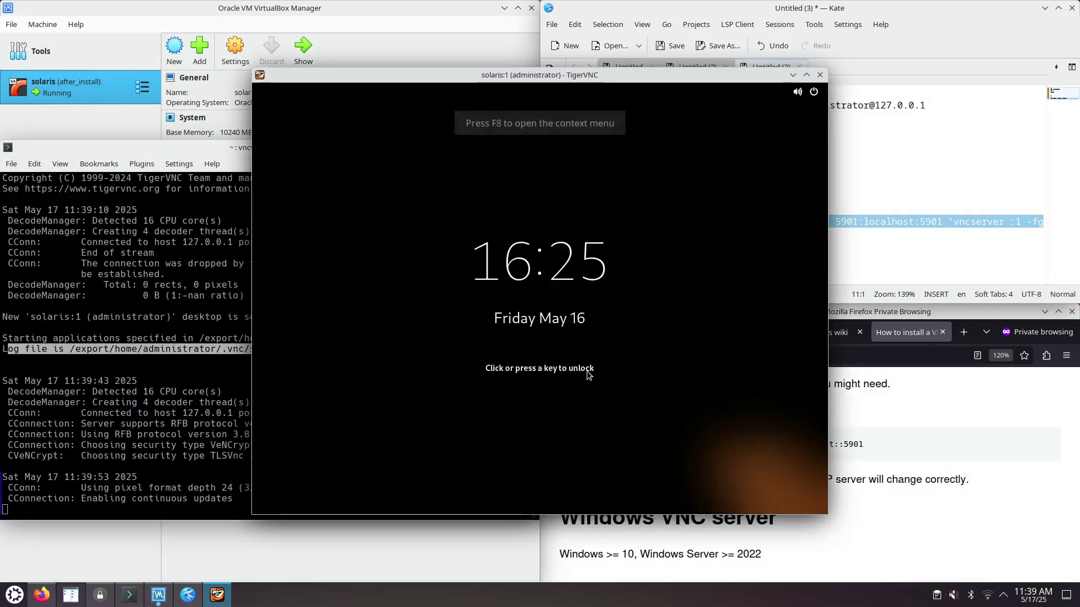